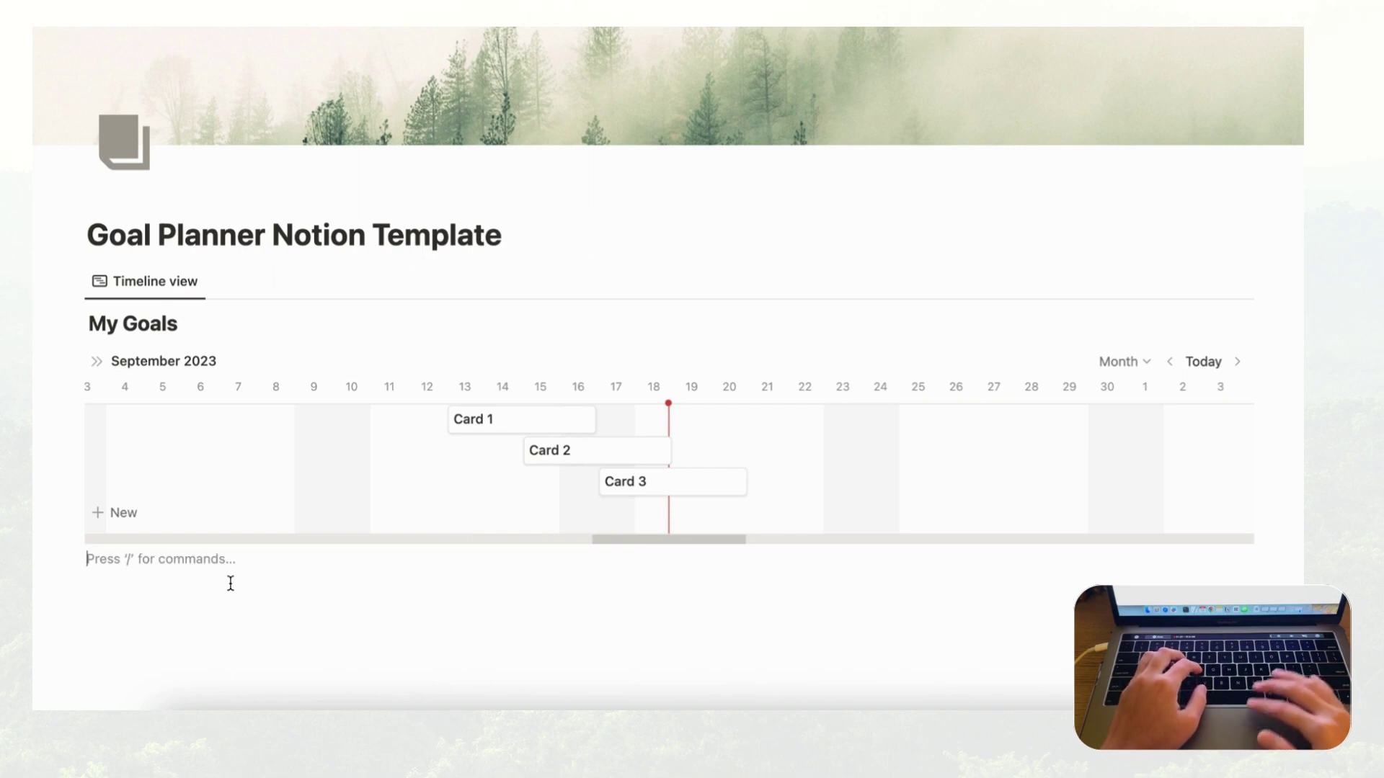
- Add a table view with a new database below the My Goals timeline and title it My Tasks
key("Return")
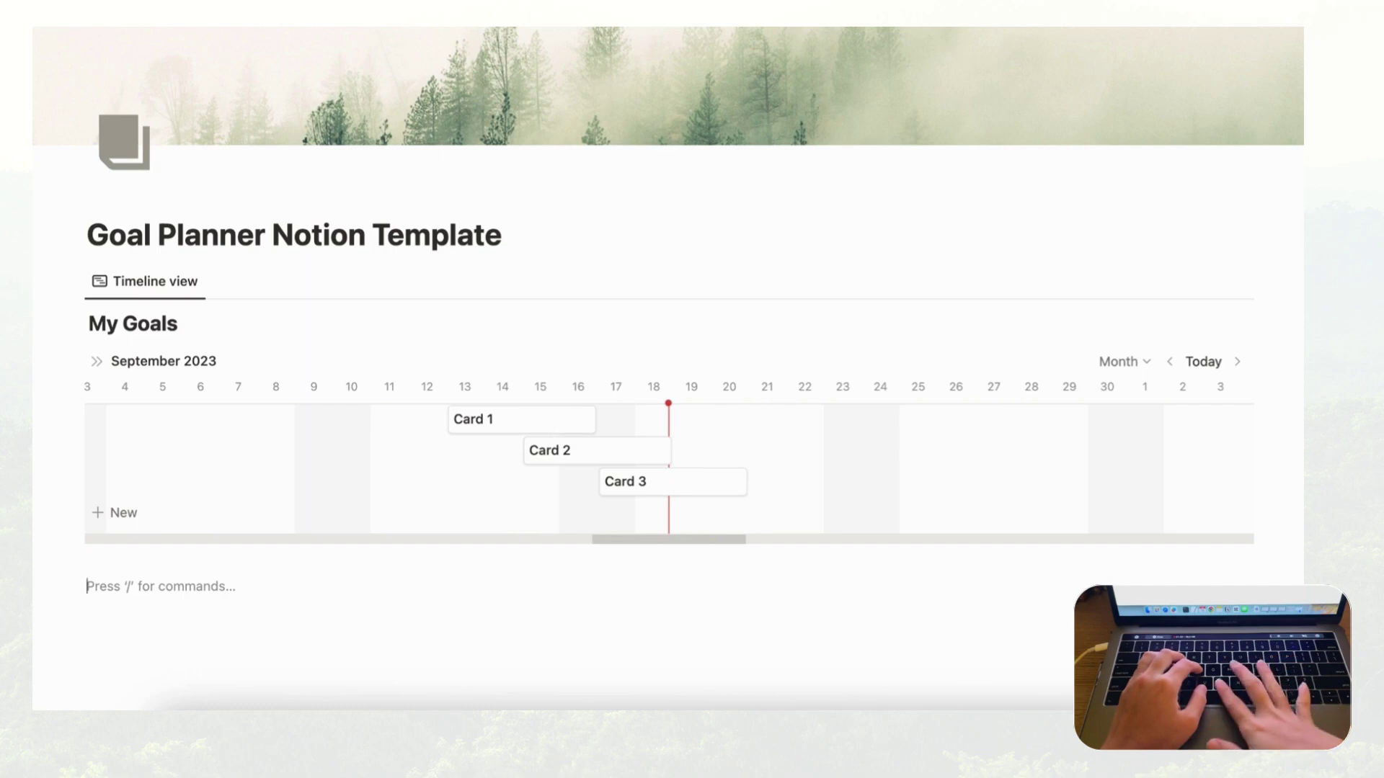
type("/table")
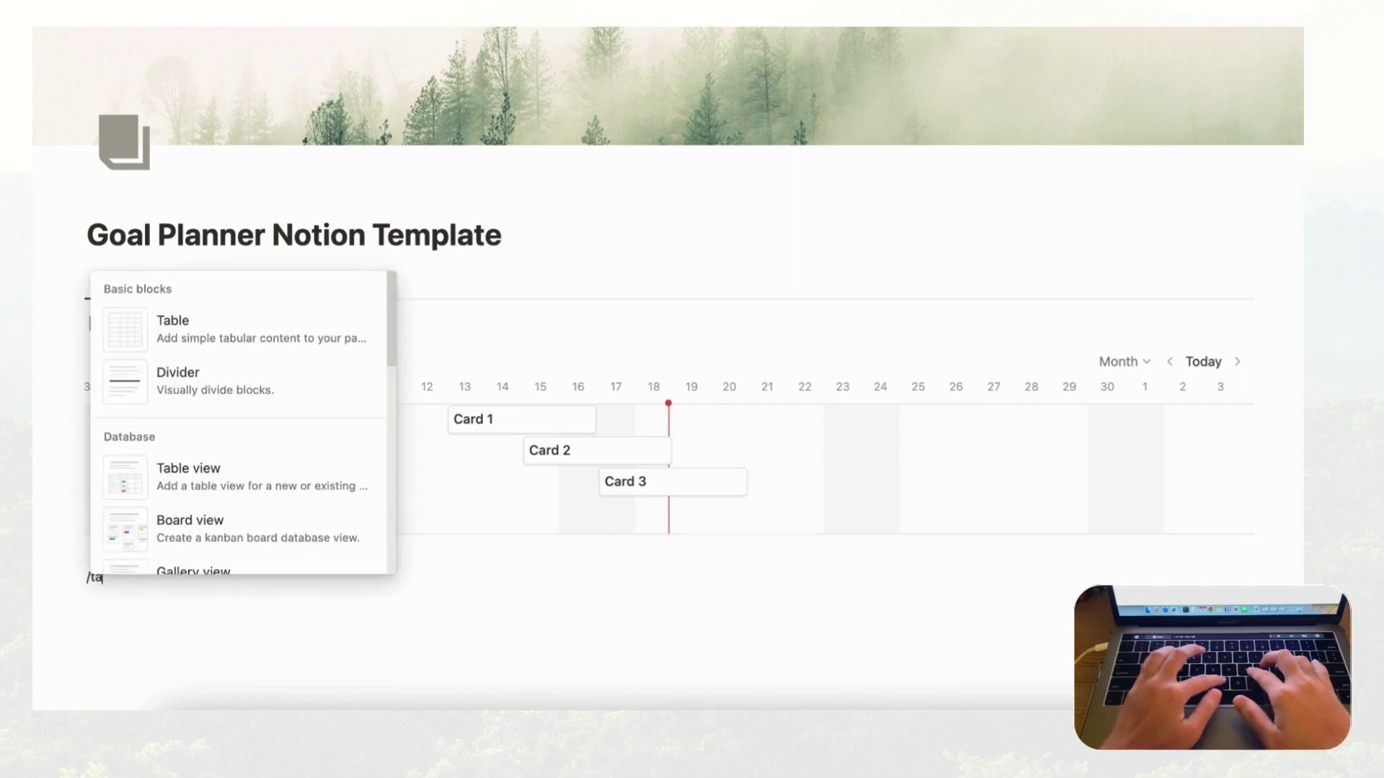
left_click(191, 469)
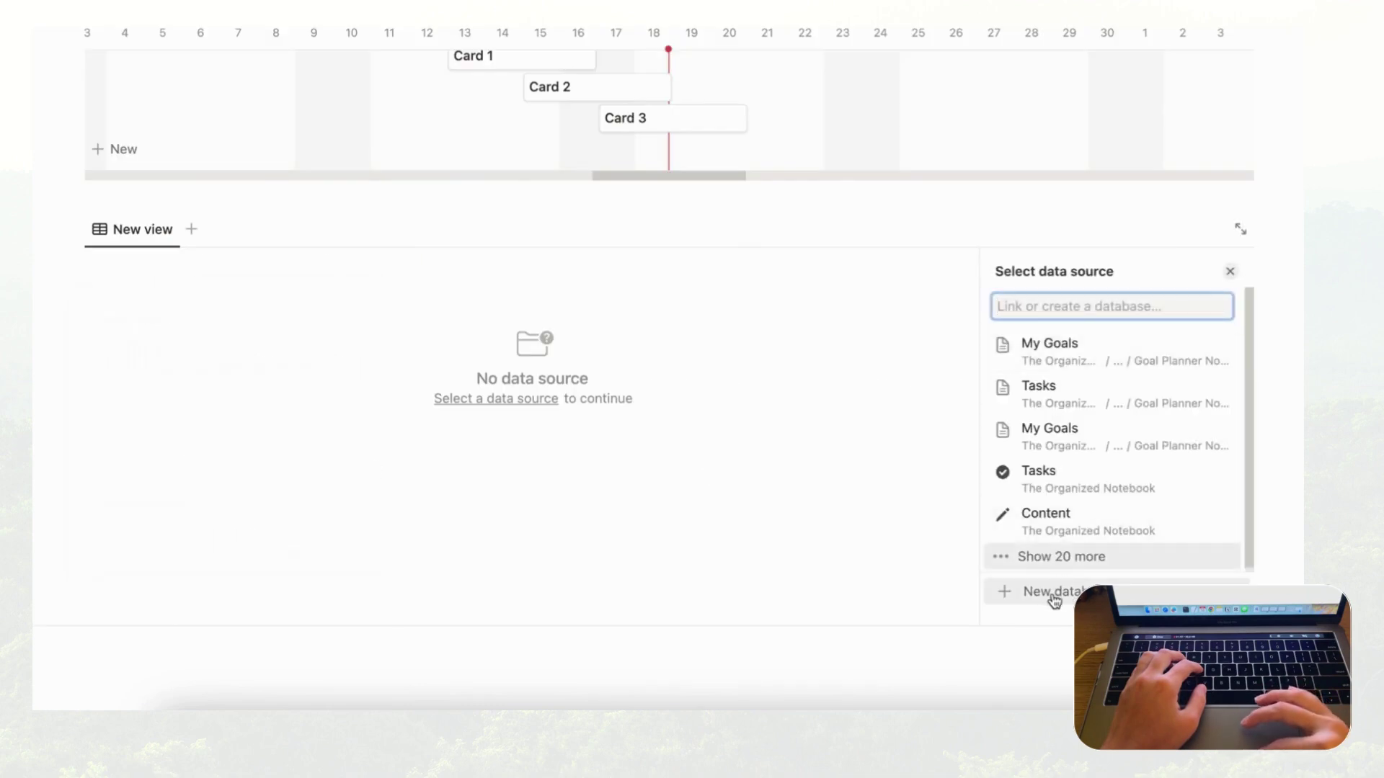
left_click(1067, 599)
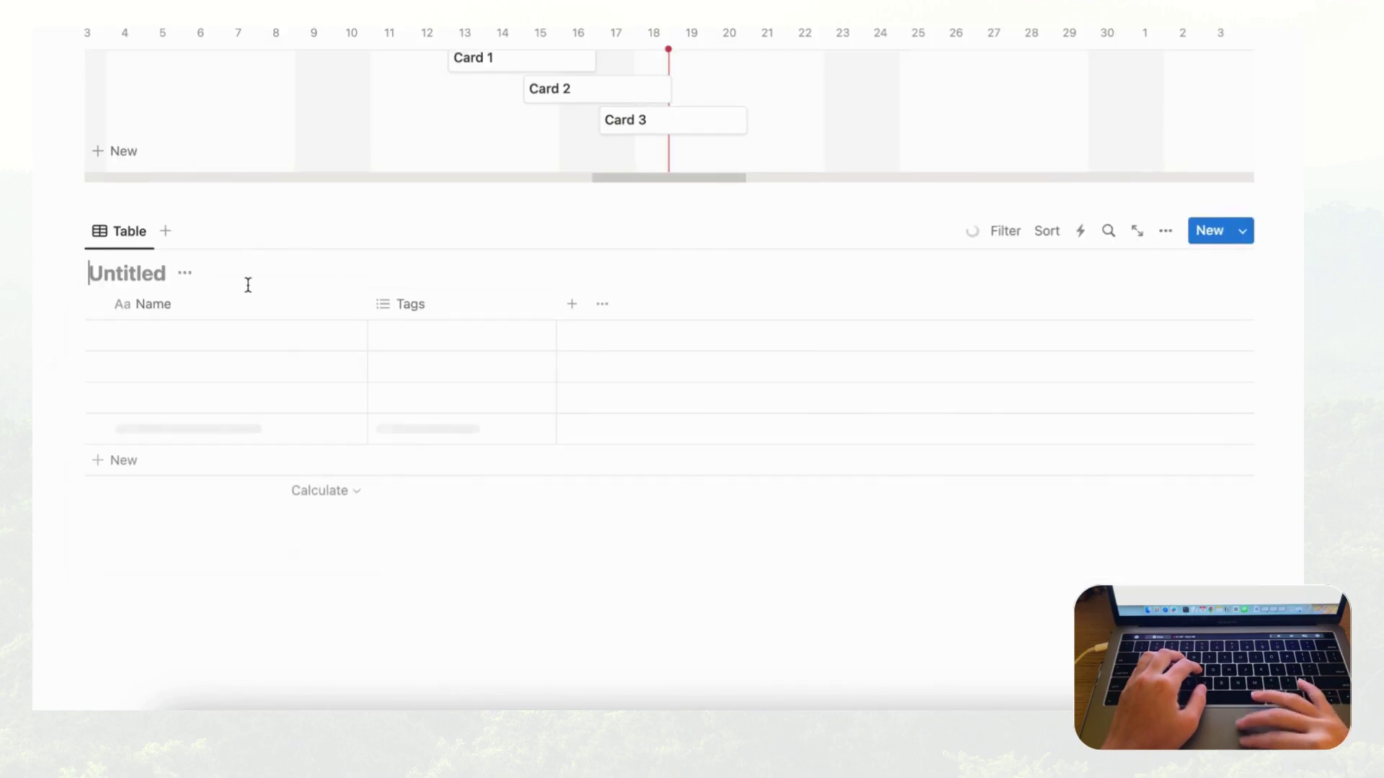
scroll(247, 288, "up", 2)
type("My ")
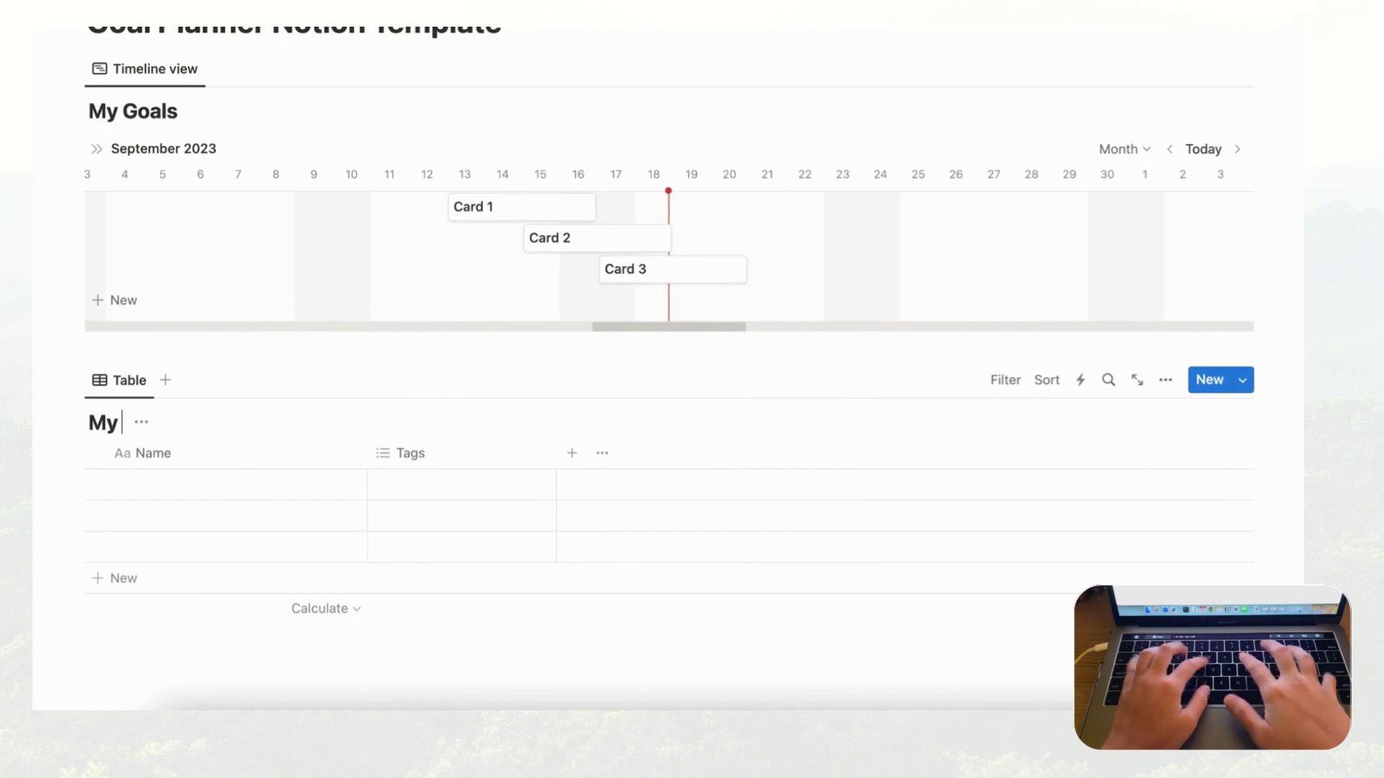
type("Tasks")
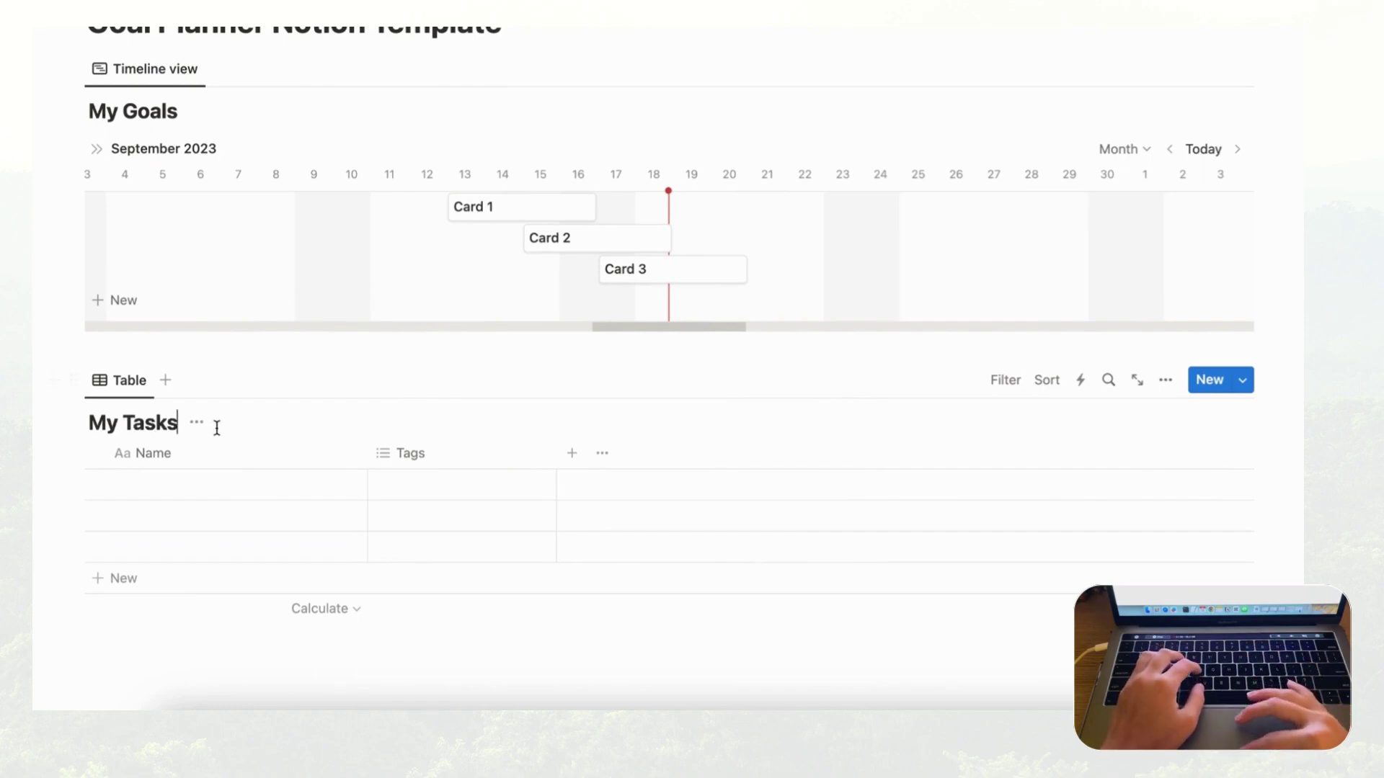
left_click(564, 356)
- Insert a Heading 3 reading My Goals directly below the page title, with a divider under it
scroll(471, 220, "up", 2)
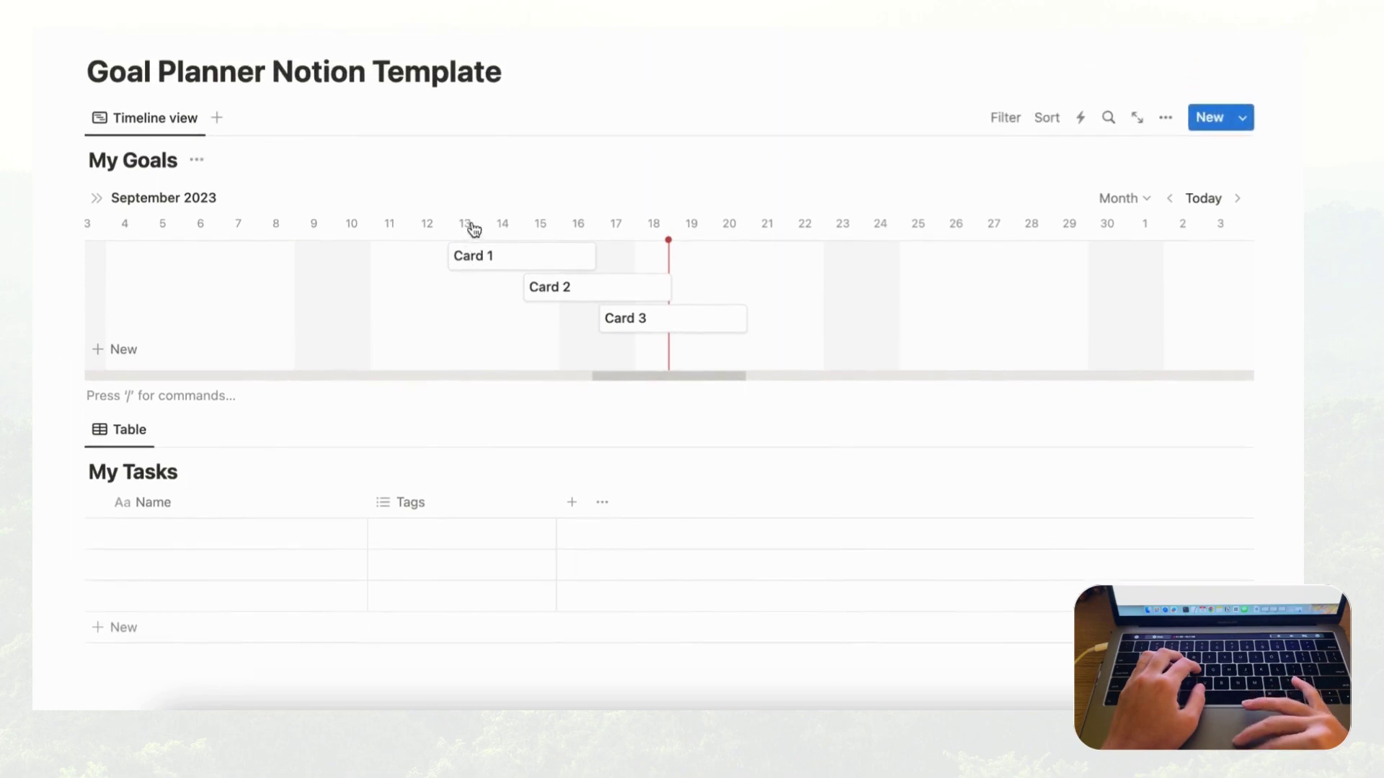
left_click(512, 71)
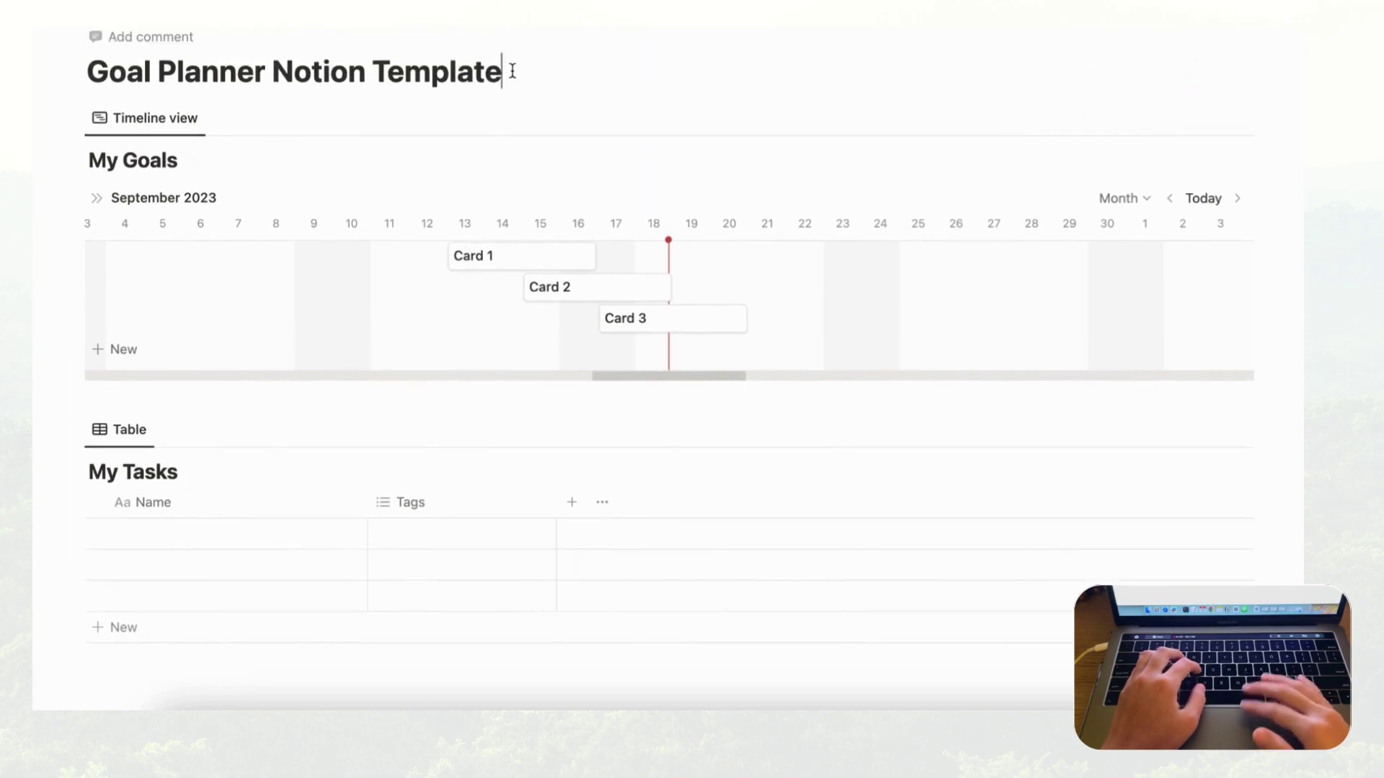
key("Return")
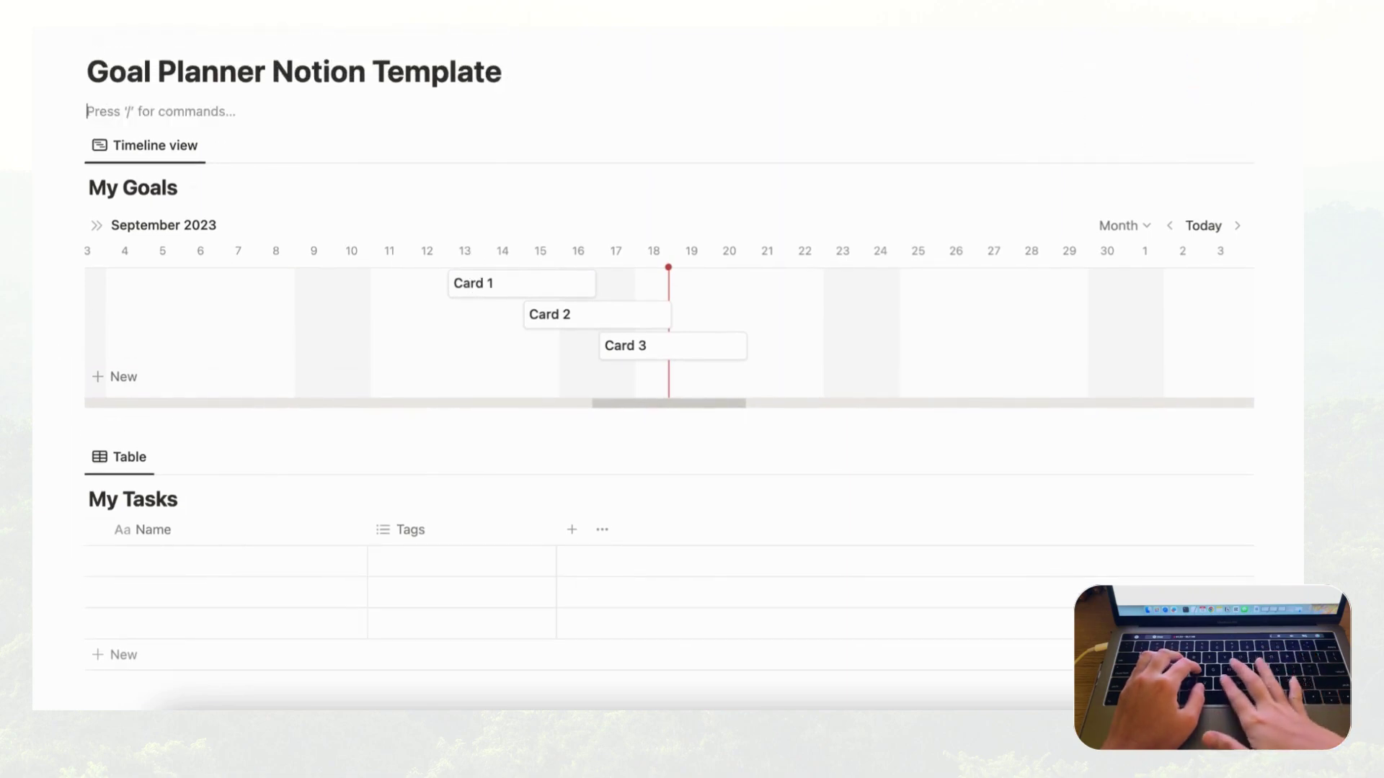
type("/head")
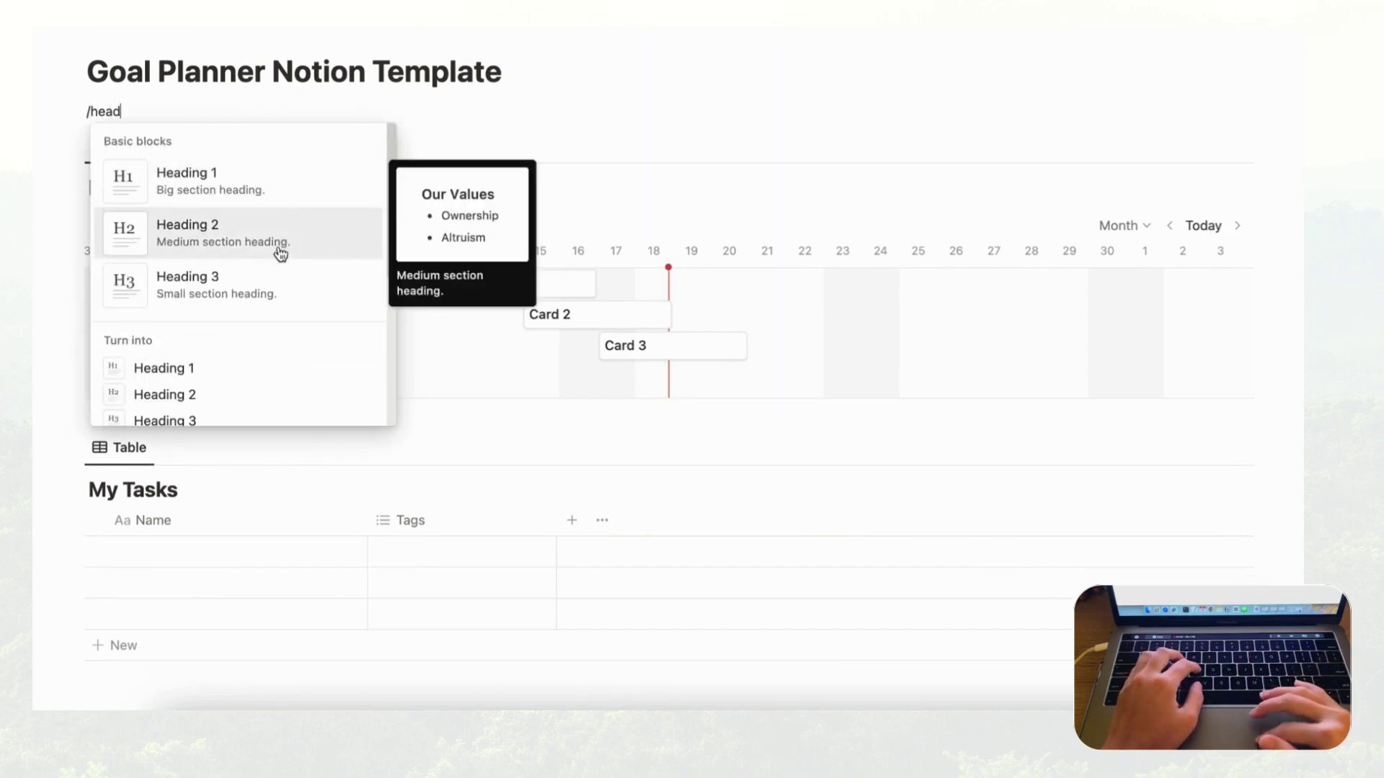
left_click(215, 292)
type("My Goals")
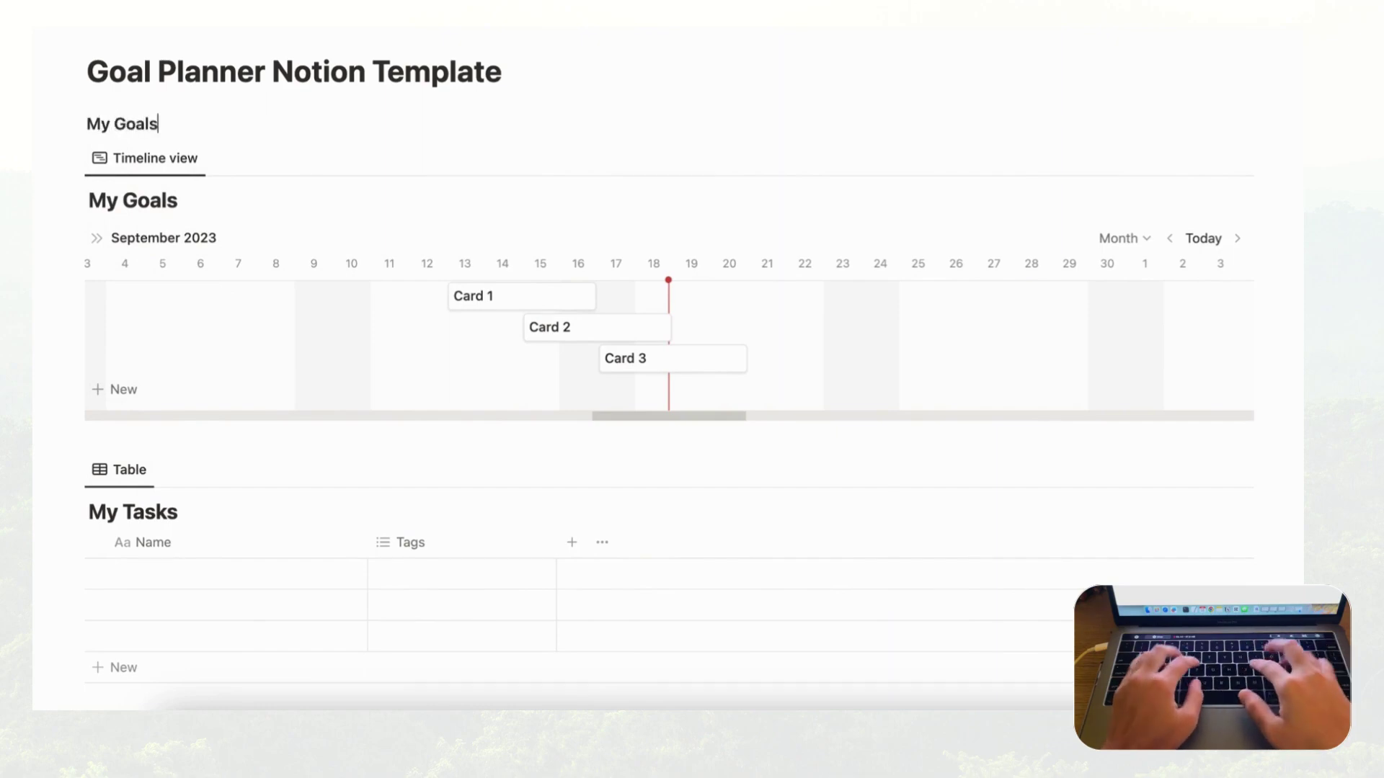
key("Return")
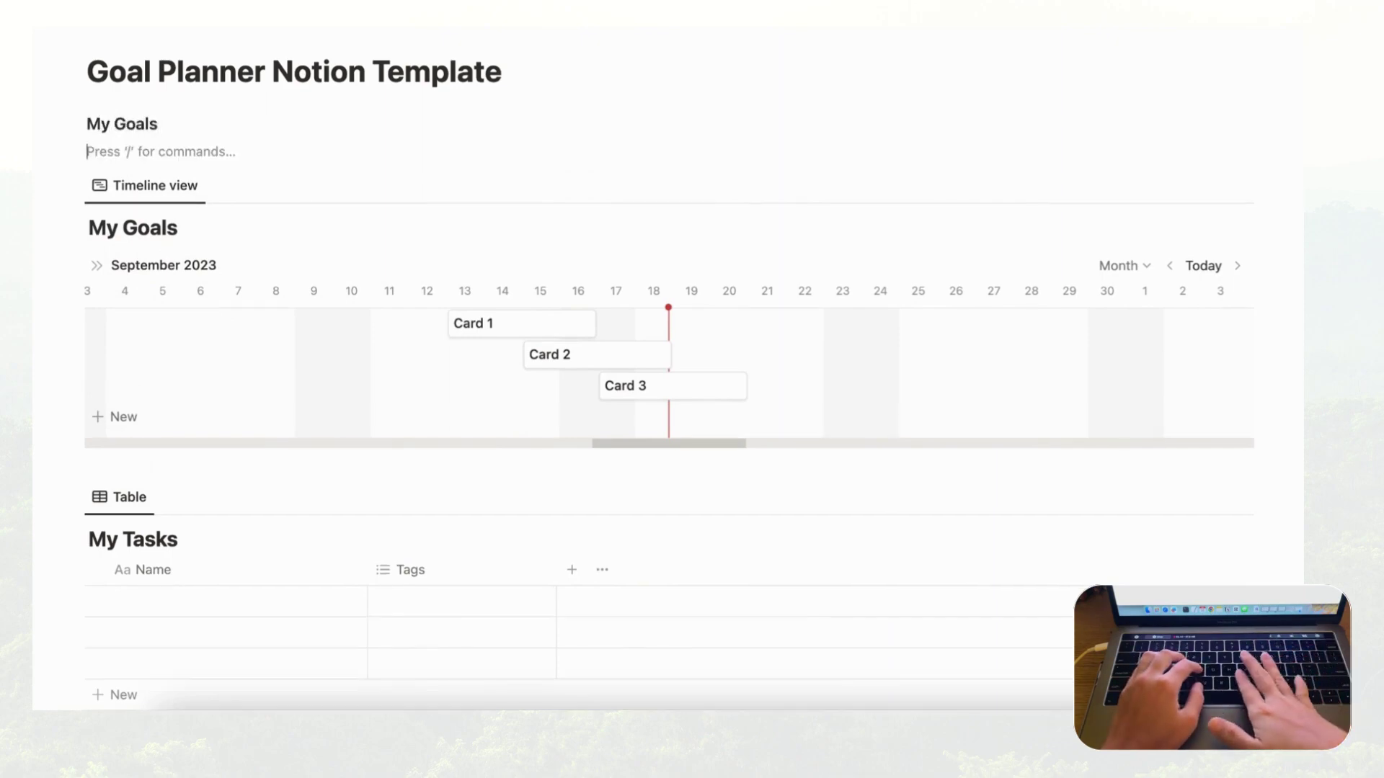
type("/divid")
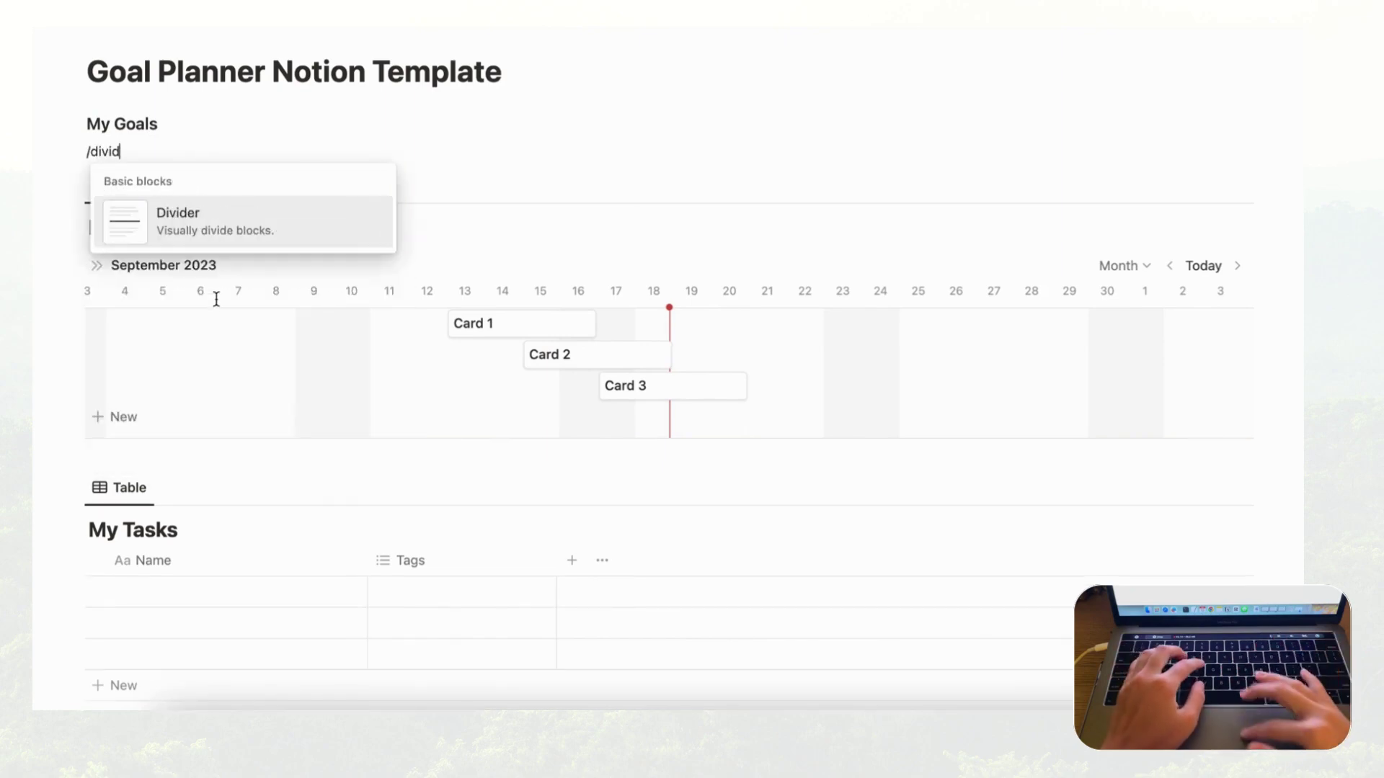
left_click(193, 215)
key("BackSpace")
- Insert a Heading 3 reading My Tasks above the tasks table, with a divider under it
left_click(133, 457)
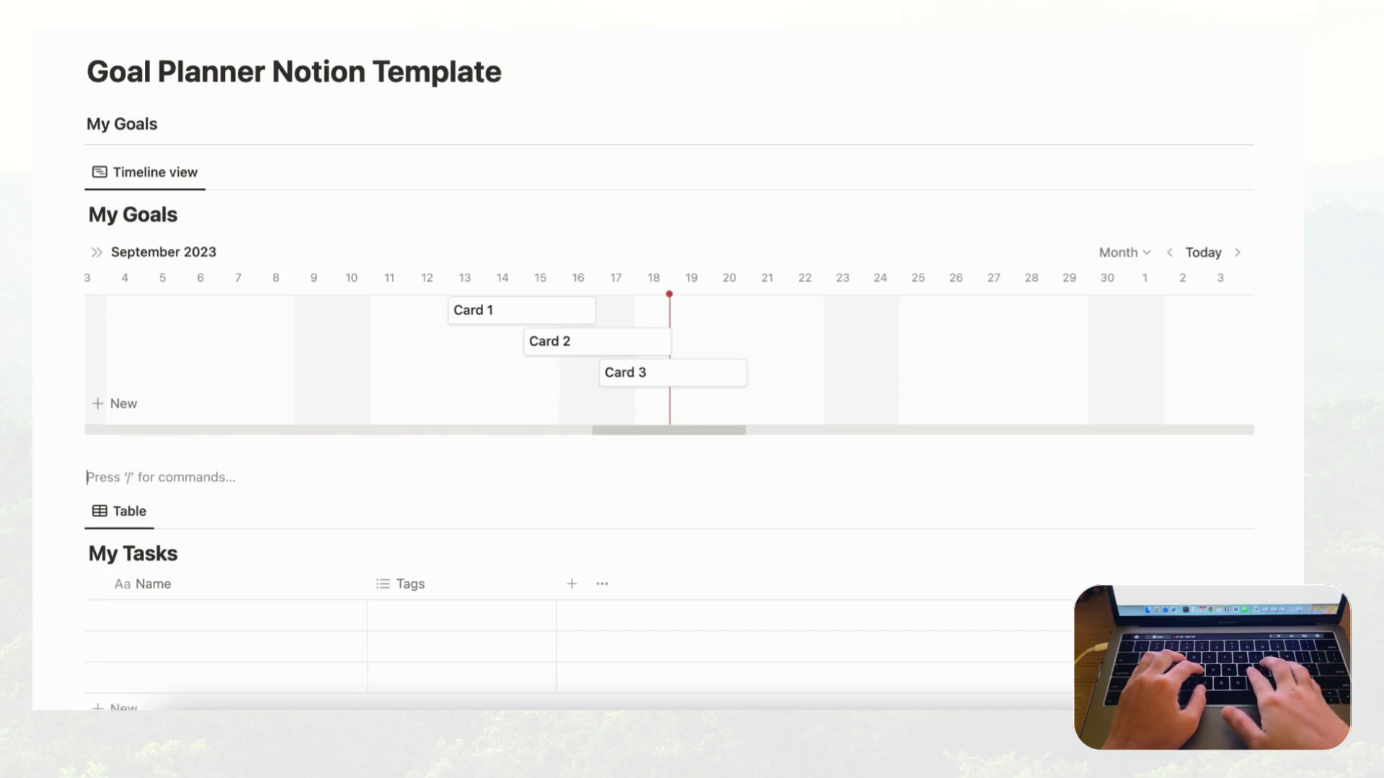
type("/")
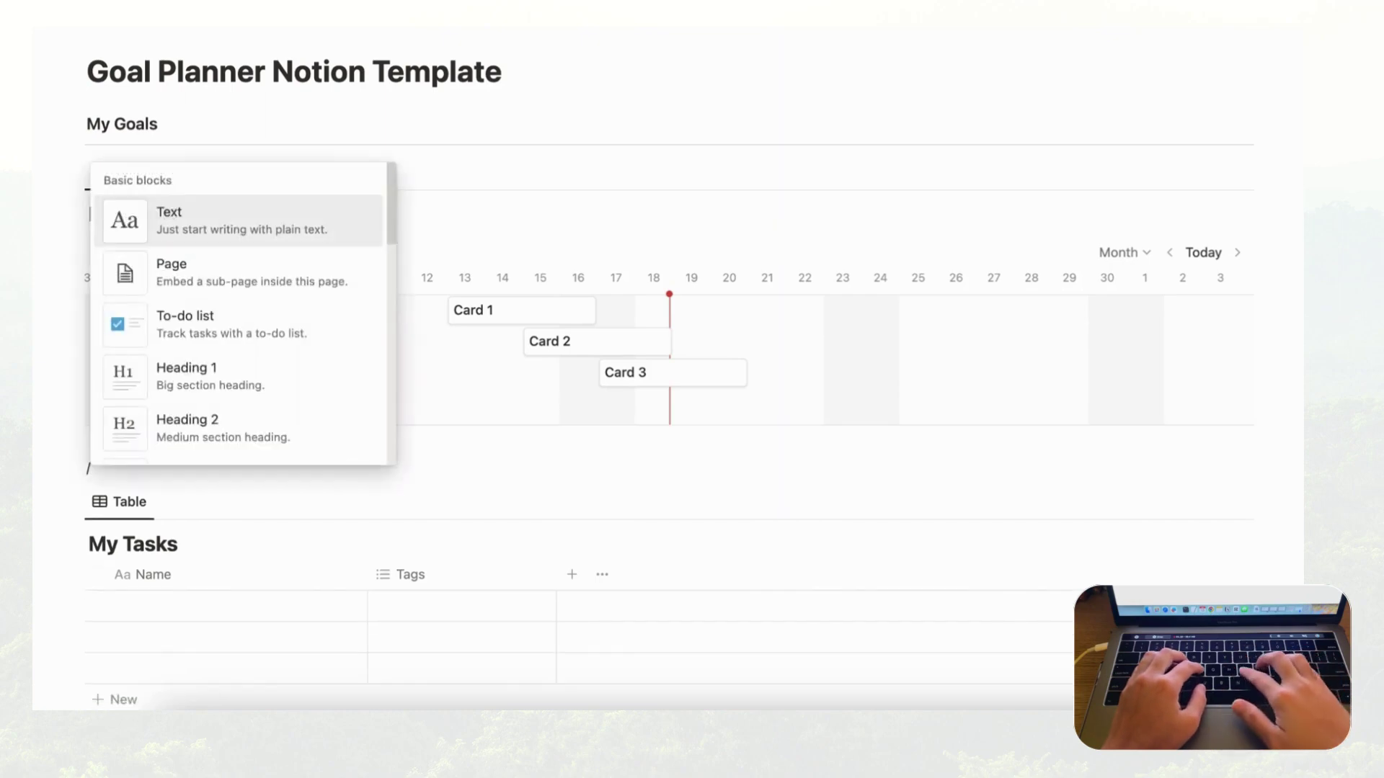
type("heading3")
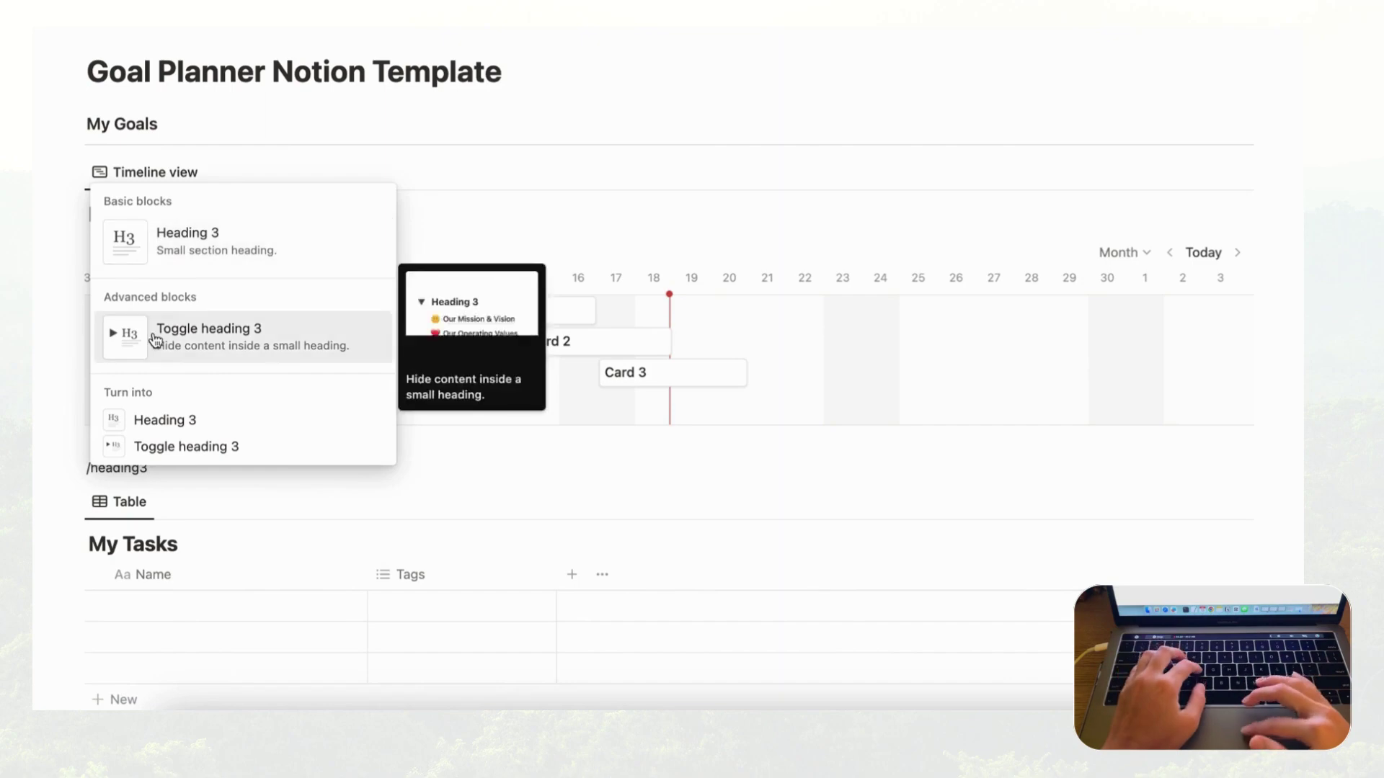
left_click(162, 245)
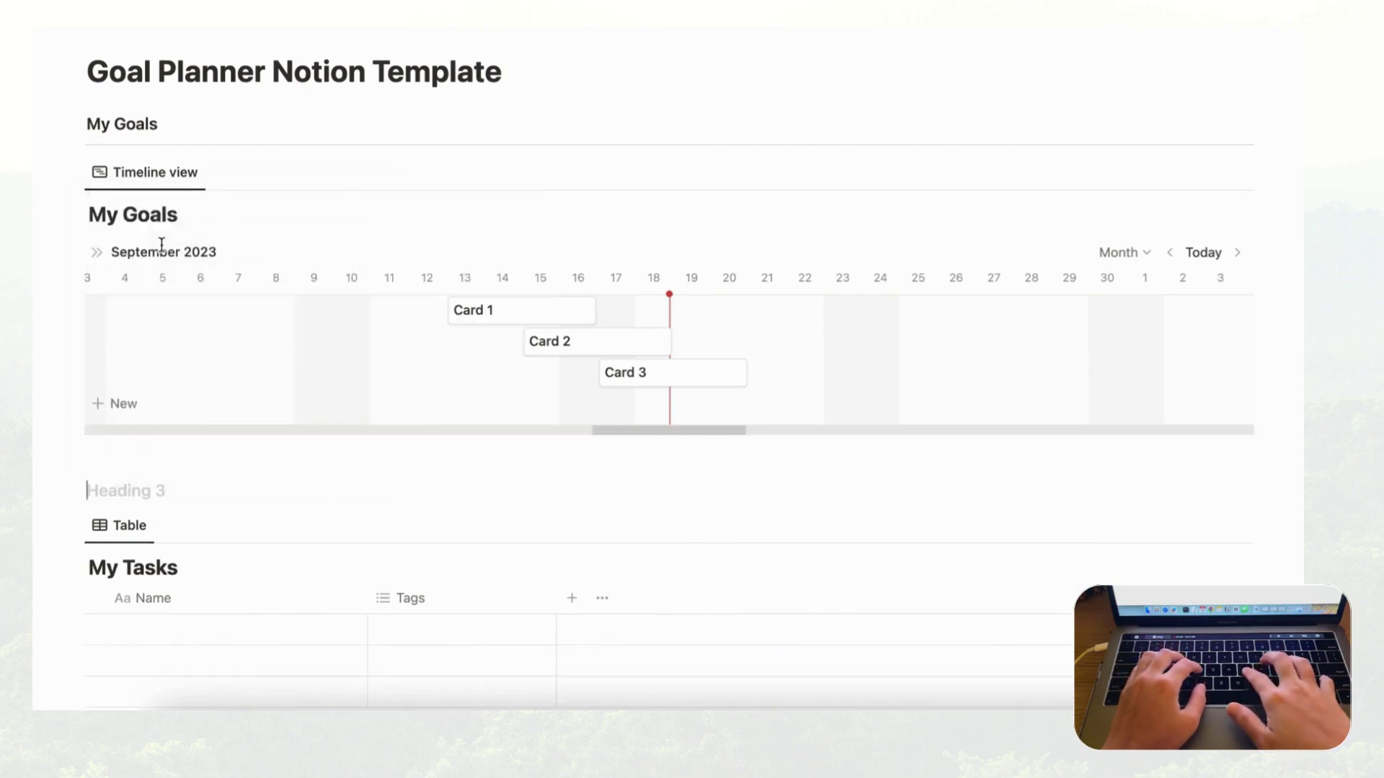
type("My Tasks")
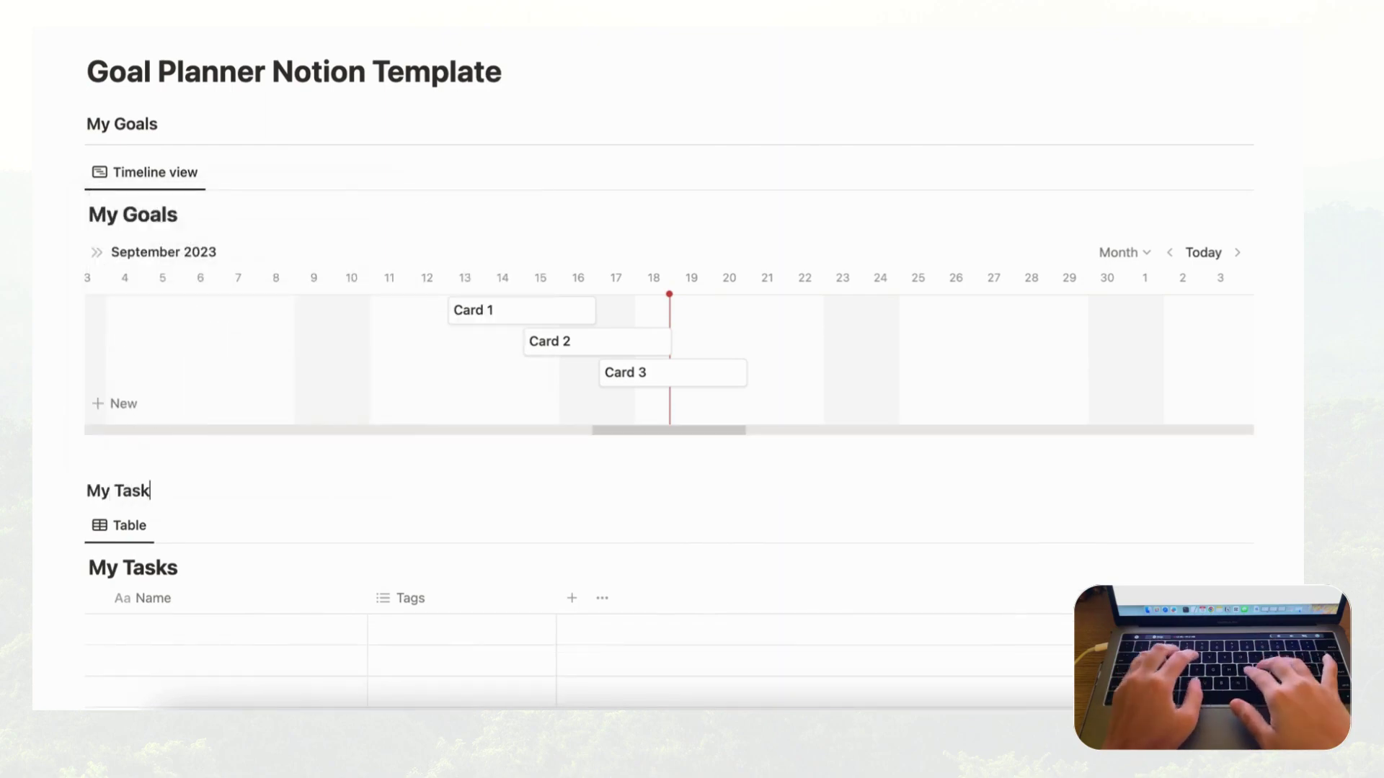
key("Return")
type("/div")
key("Return")
left_click(272, 497)
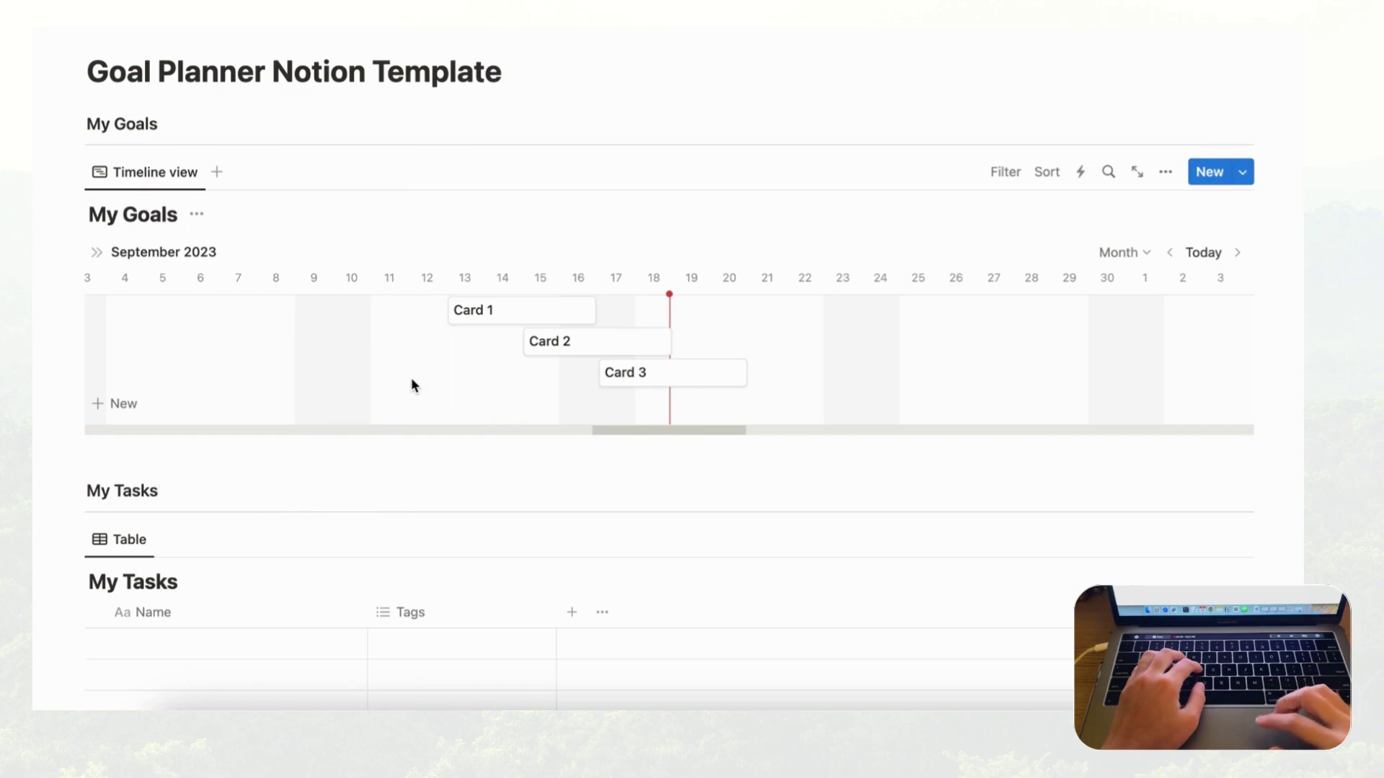
- Delete the sample cards Card 1, Card 2 and Card 3 from the My Goals timeline
scroll(413, 382, "up", 3)
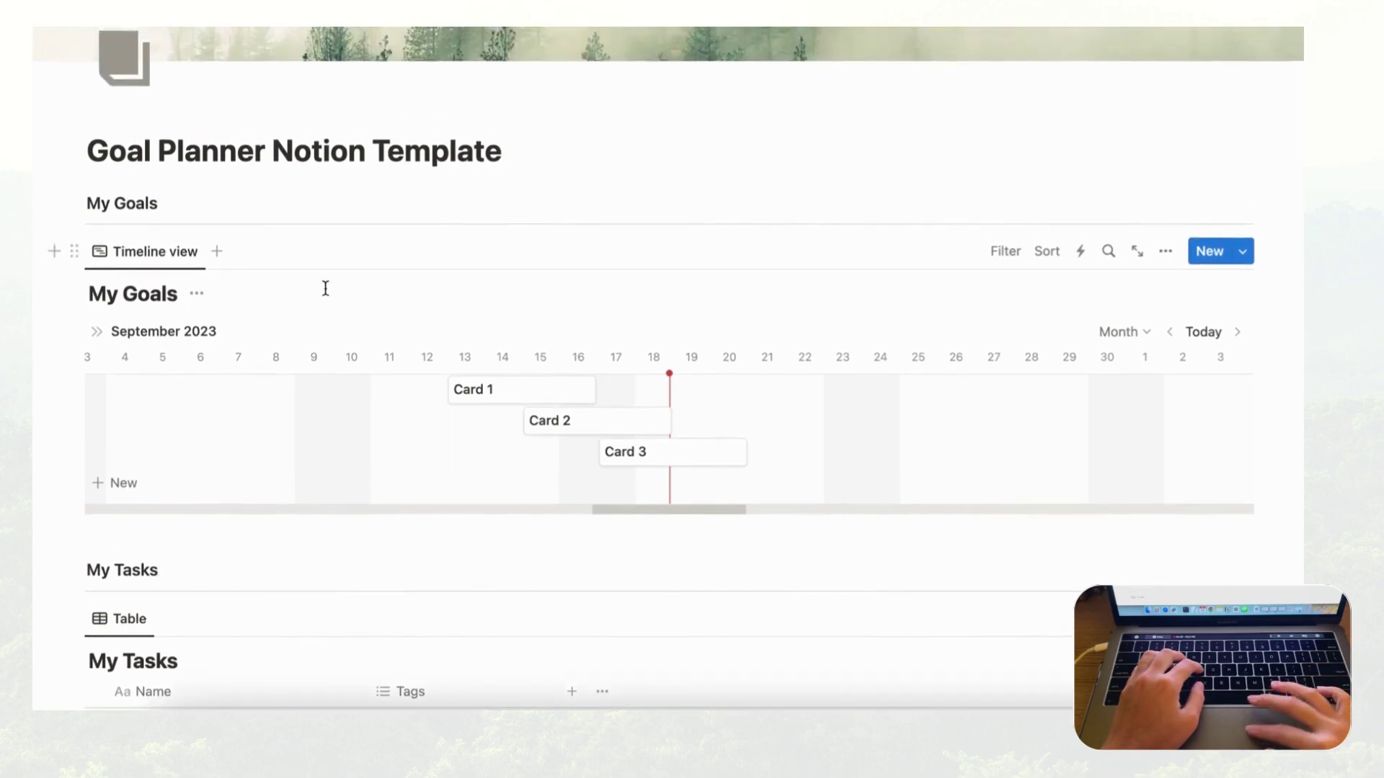
scroll(288, 374, "down", 5)
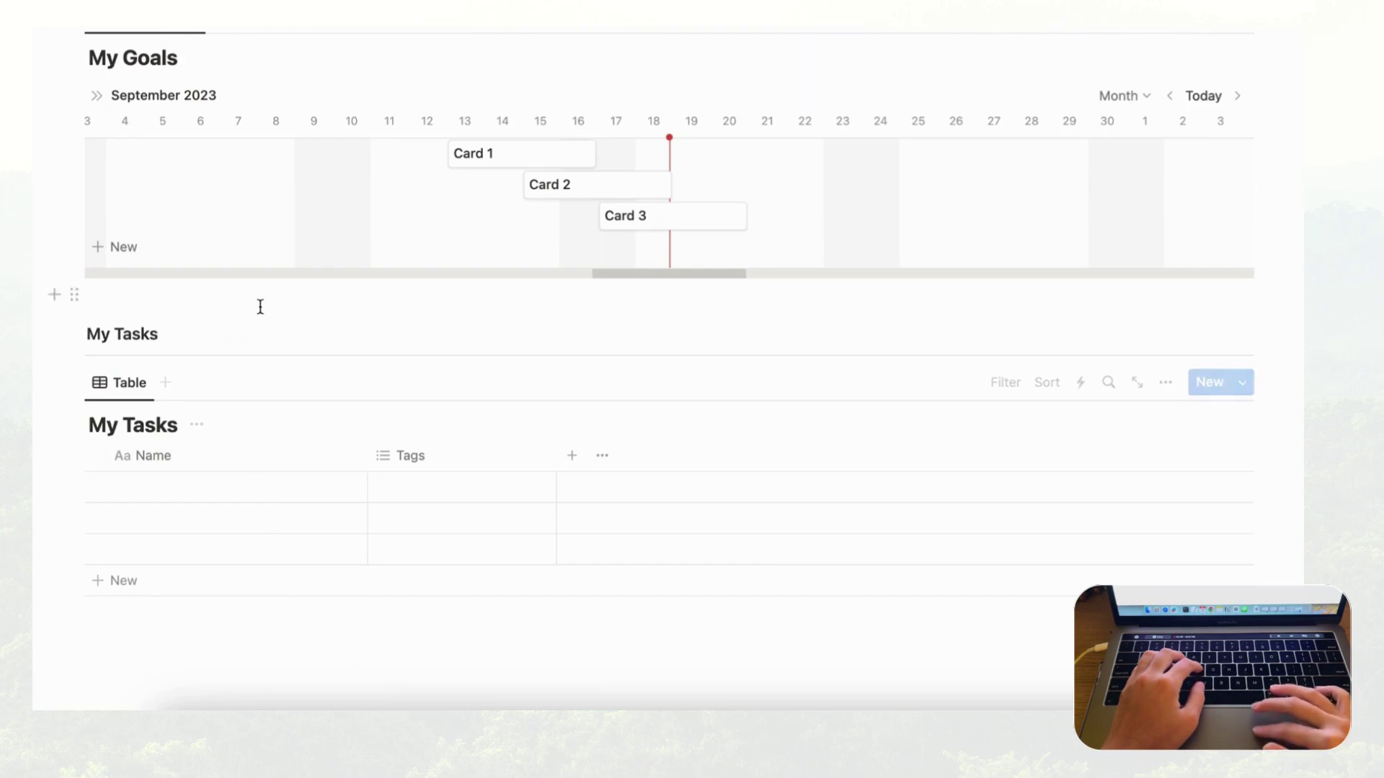
scroll(260, 307, "up", 2)
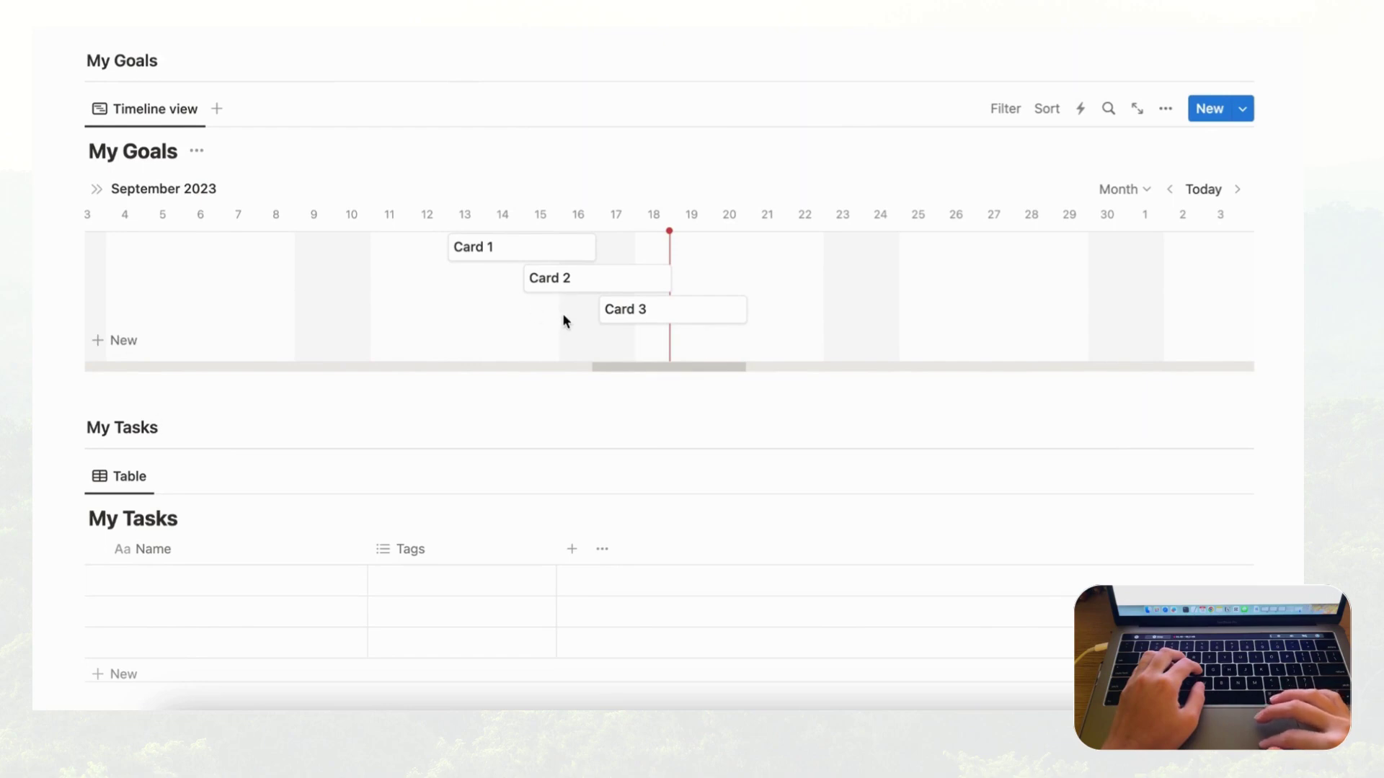
scroll(534, 310, "up", 1)
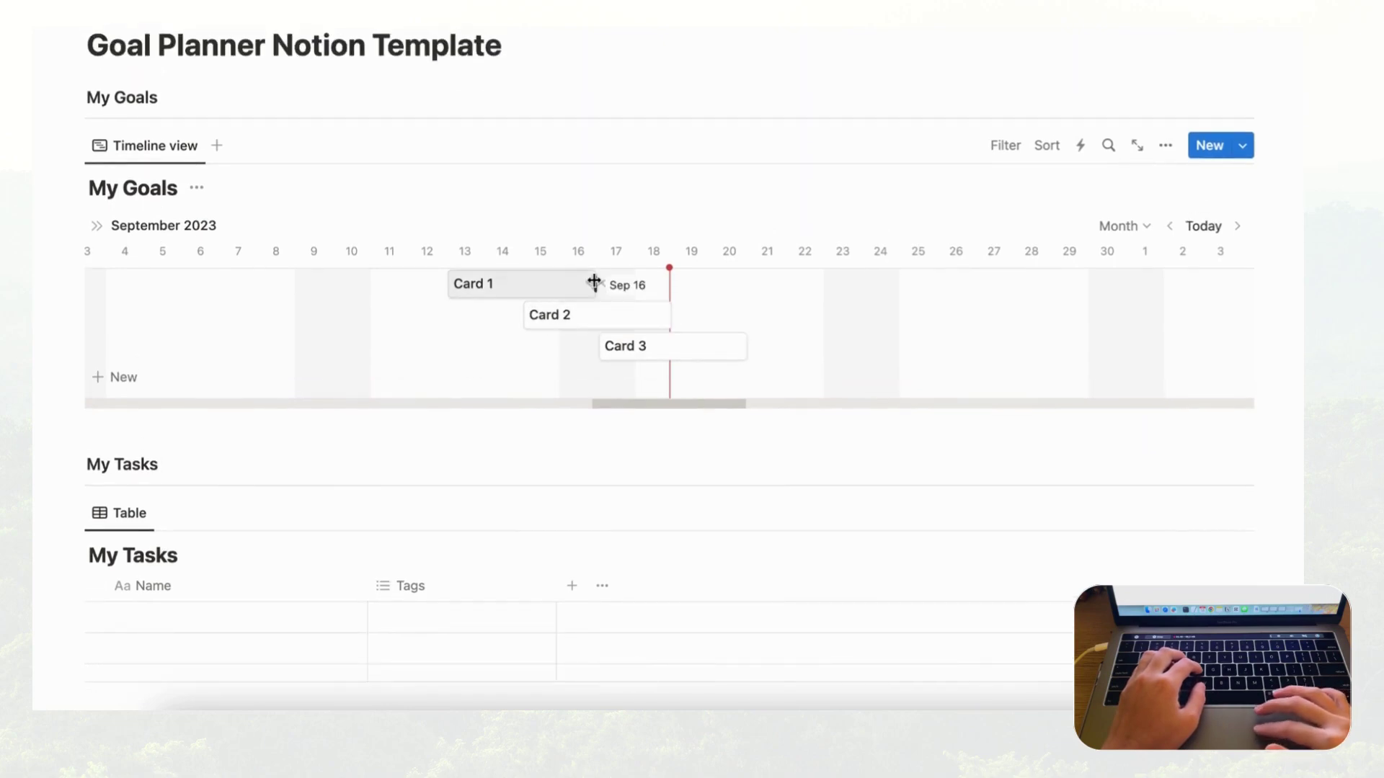
left_click_drag(556, 224, 698, 347)
key("BackSpace")
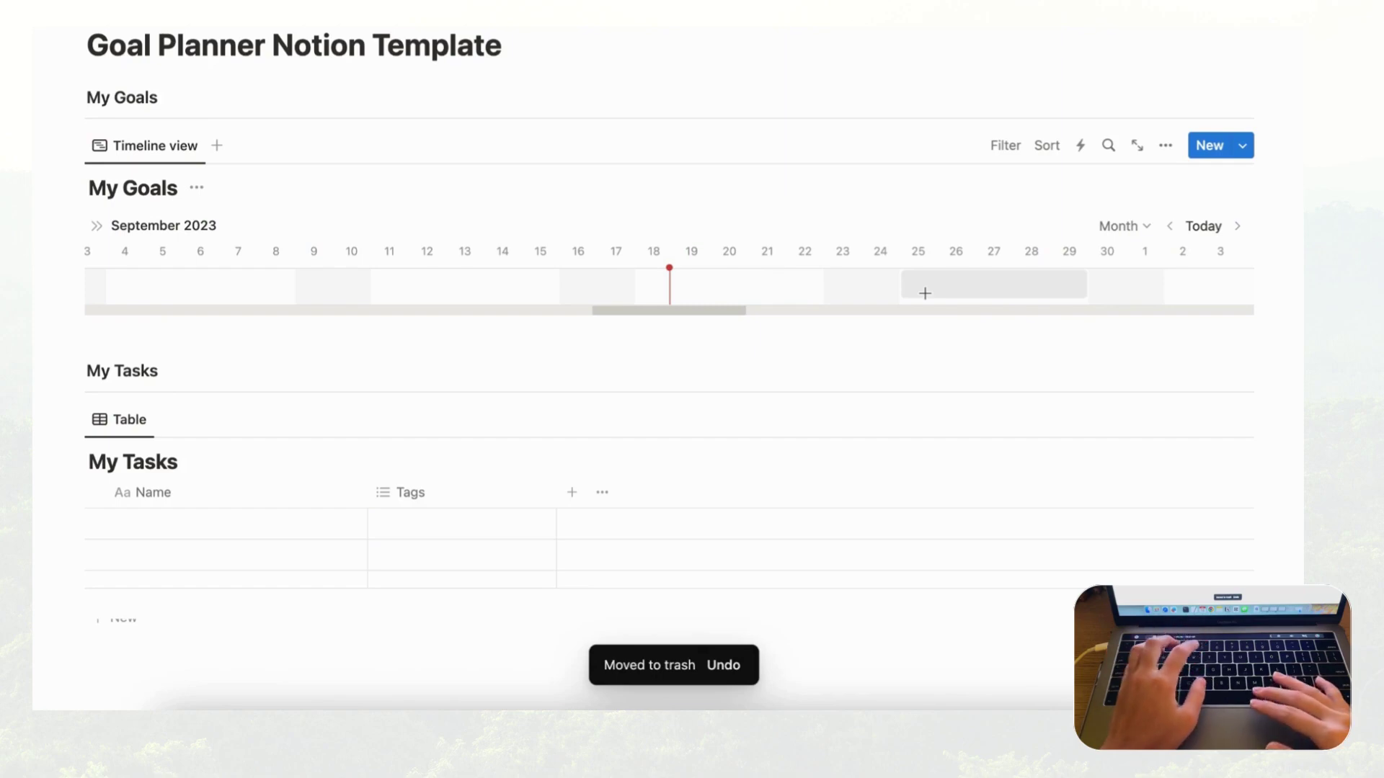
- Set the My Goals timeline scale to Year
scroll(924, 288, "right", 5)
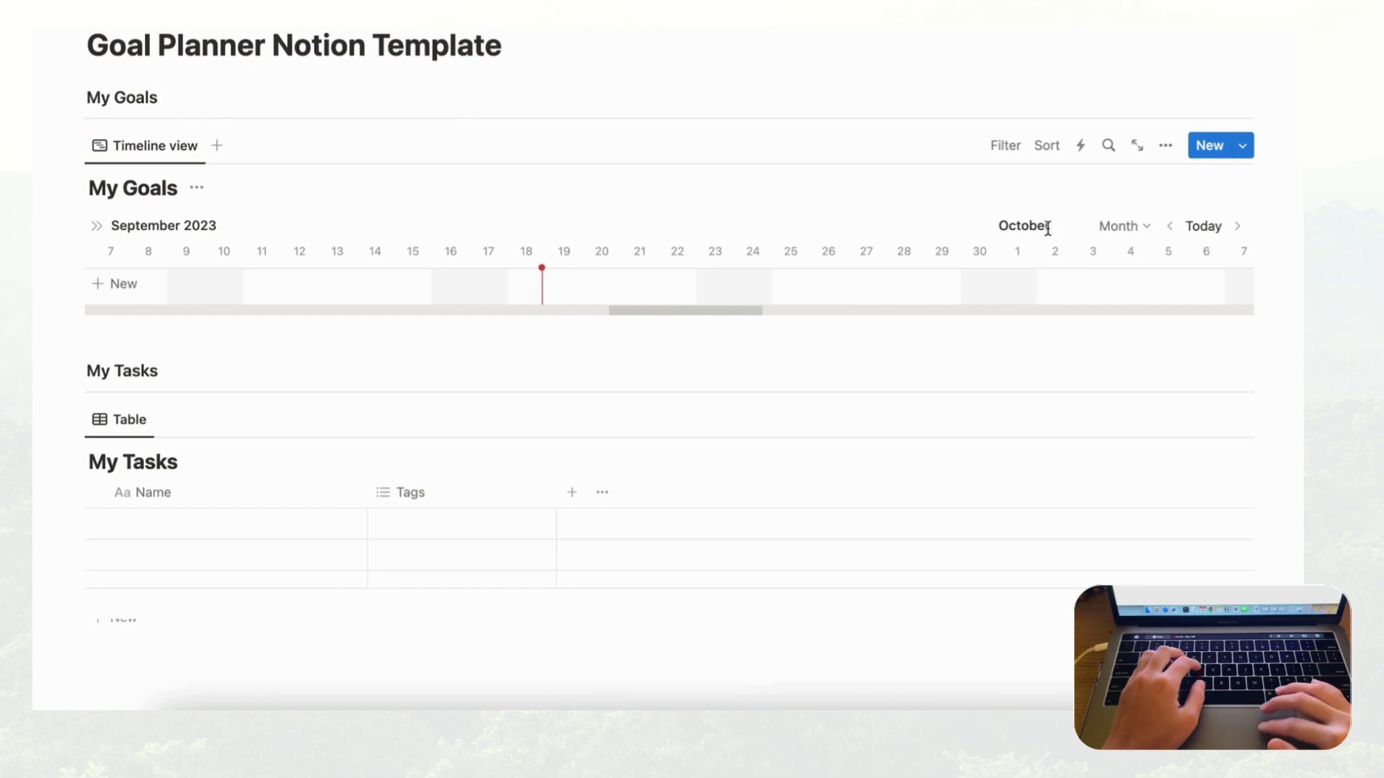
left_click(1139, 226)
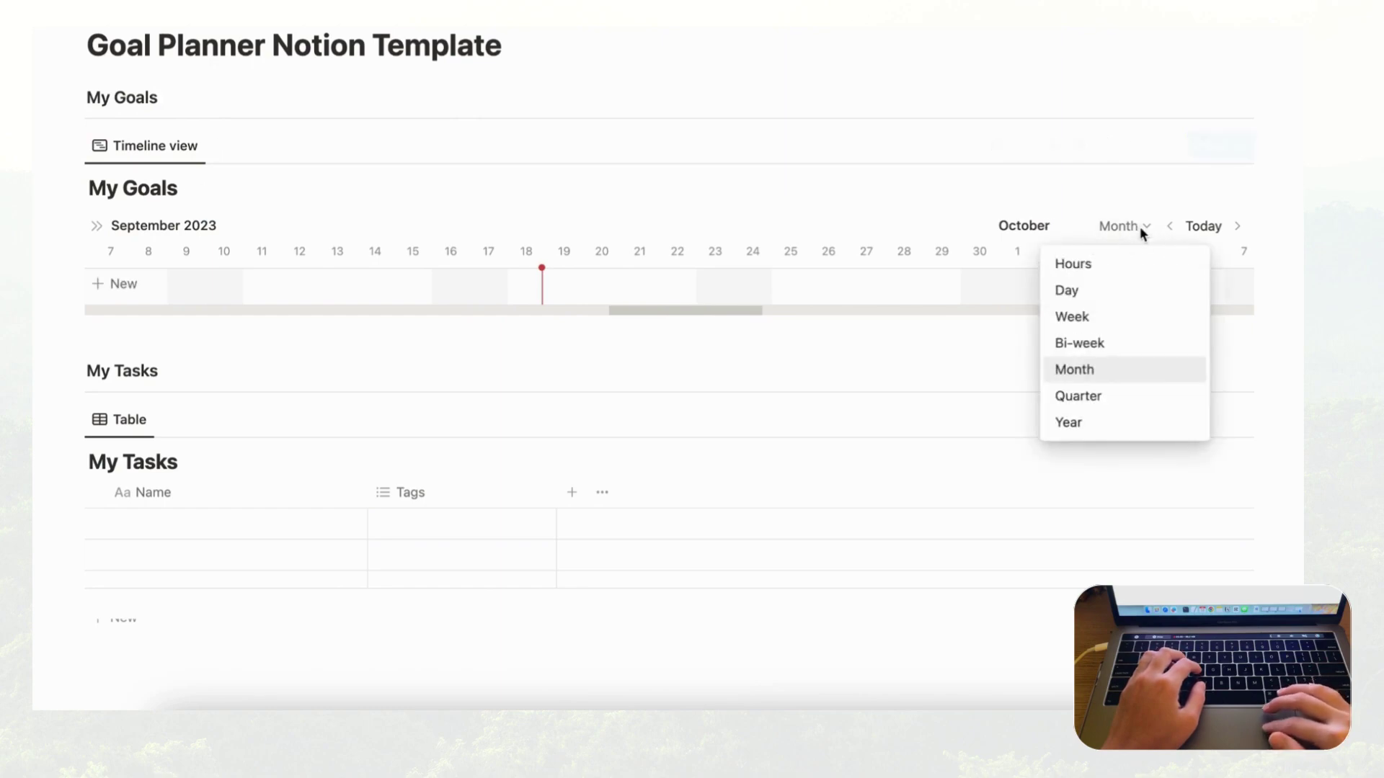
left_click(1115, 427)
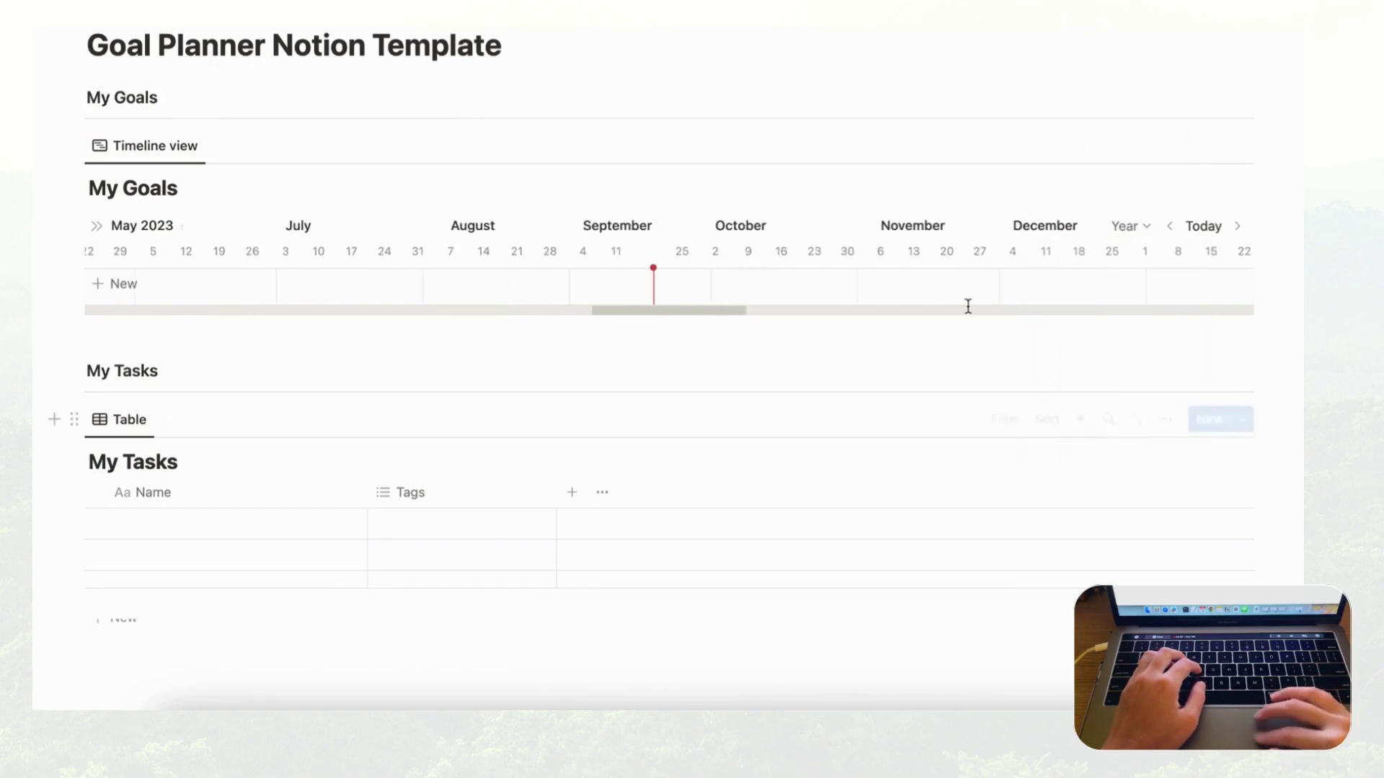
- Create a goal card named Finish 75,000 word book on the timeline, running from early March to about April 8
scroll(882, 288, "right", 5)
scroll(882, 295, "right", 10)
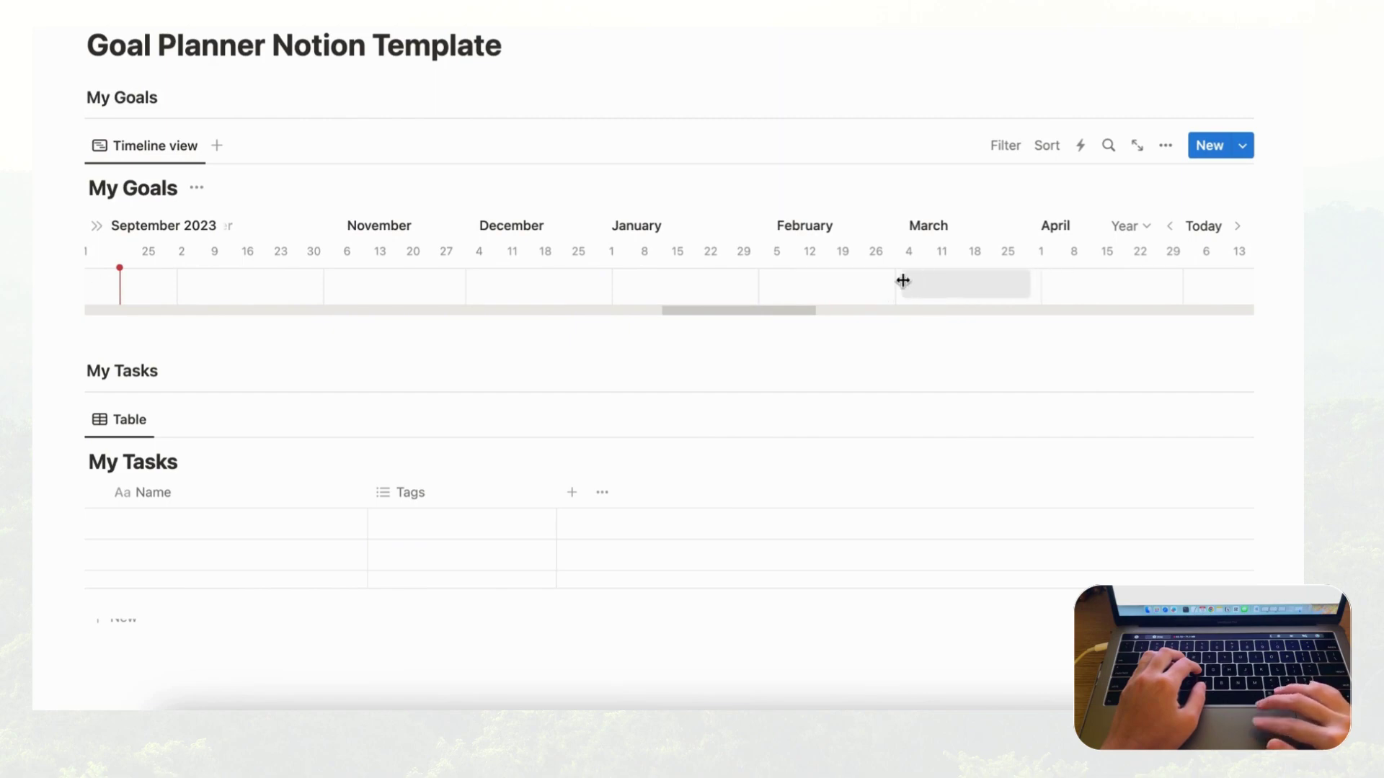
left_click(902, 281)
type("Finish 75,000 word book")
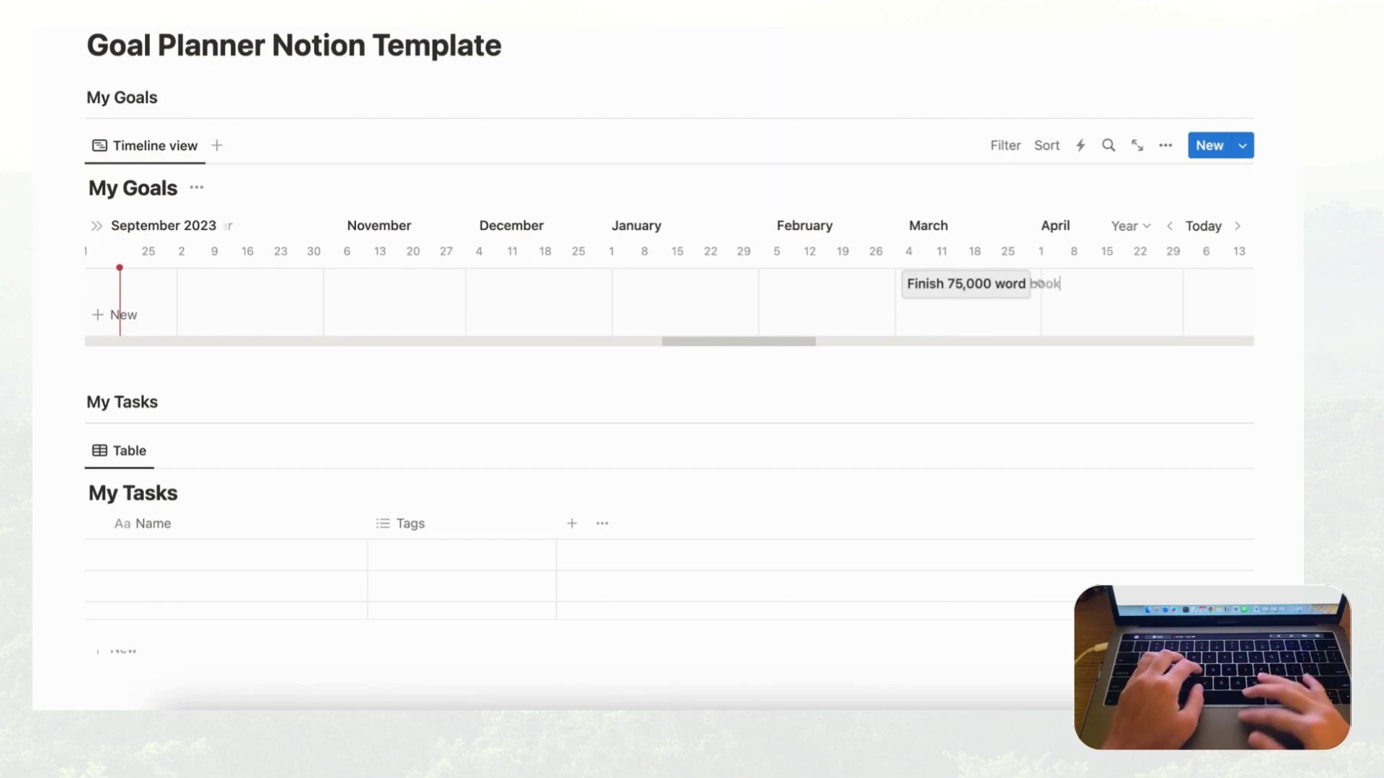
key("Return")
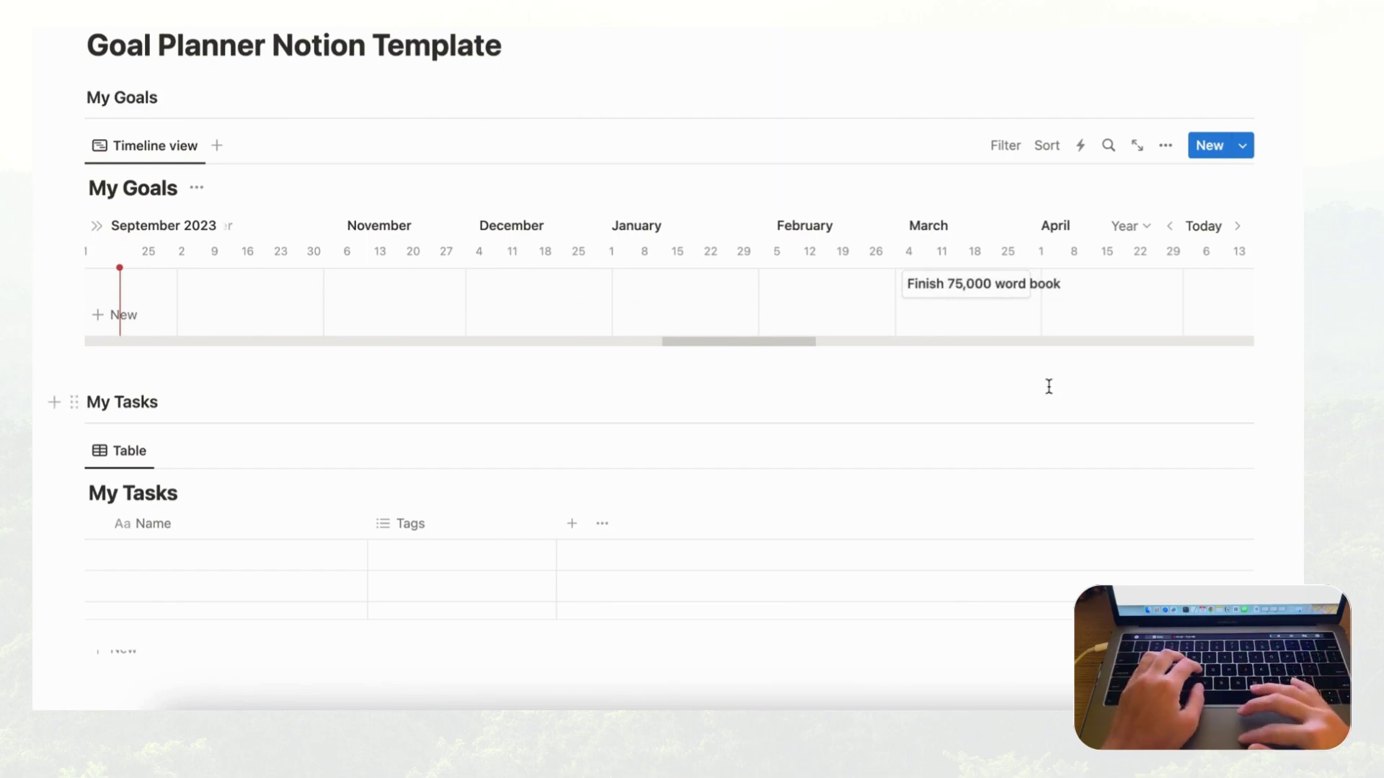
left_click_drag(1033, 286, 1073, 293)
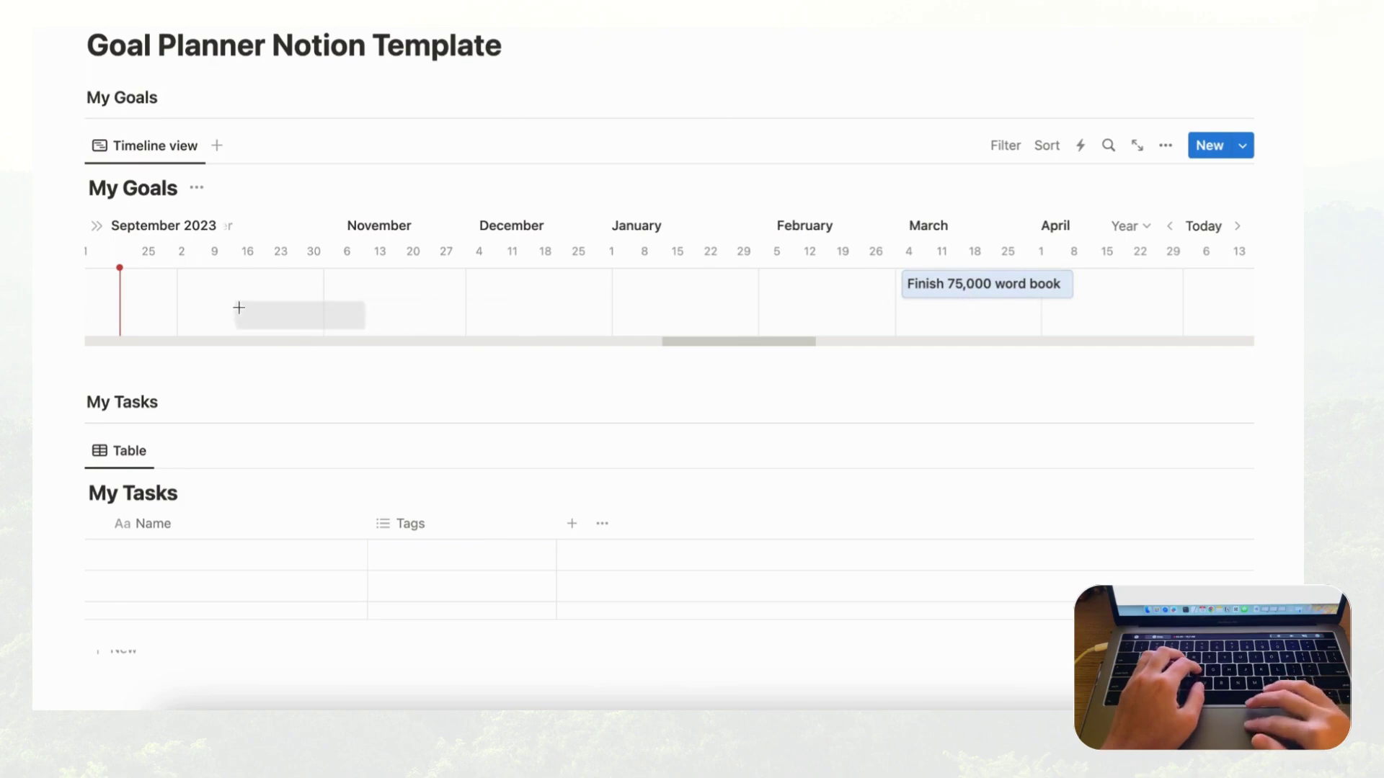
- Create a second-row timeline card named Drafting/outlining the book, running from just after today's marker in September to about the end of October
left_click(124, 313)
type("Drafting")
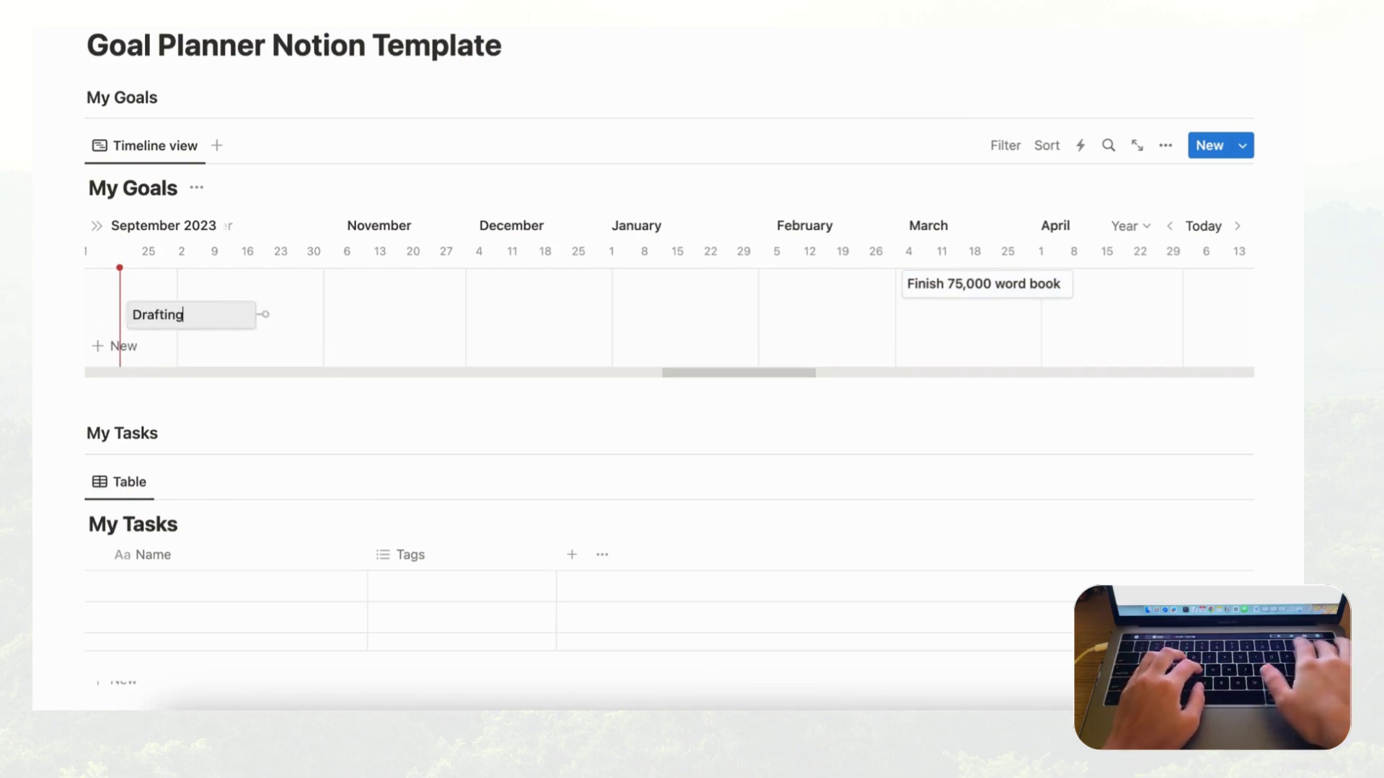
type("/outline")
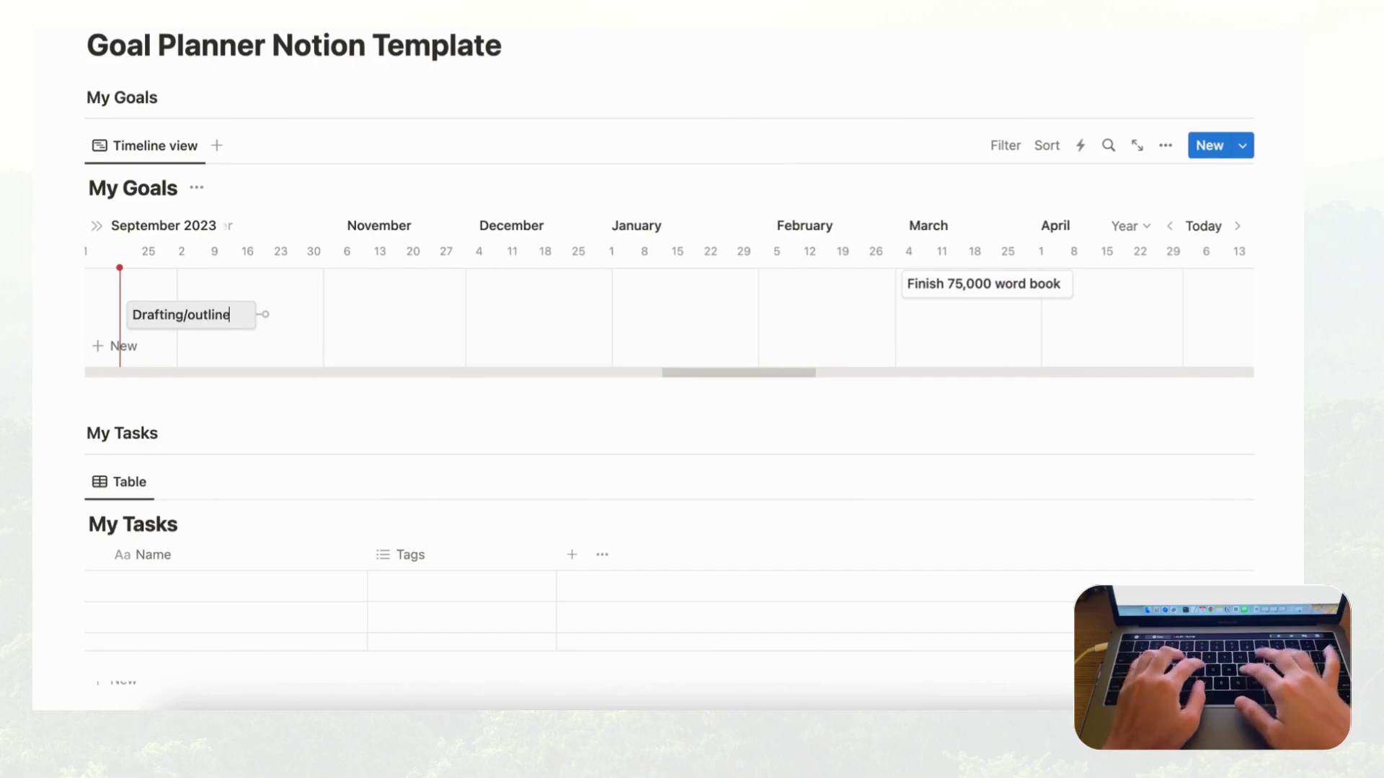
key("BackSpace")
type("ing the book")
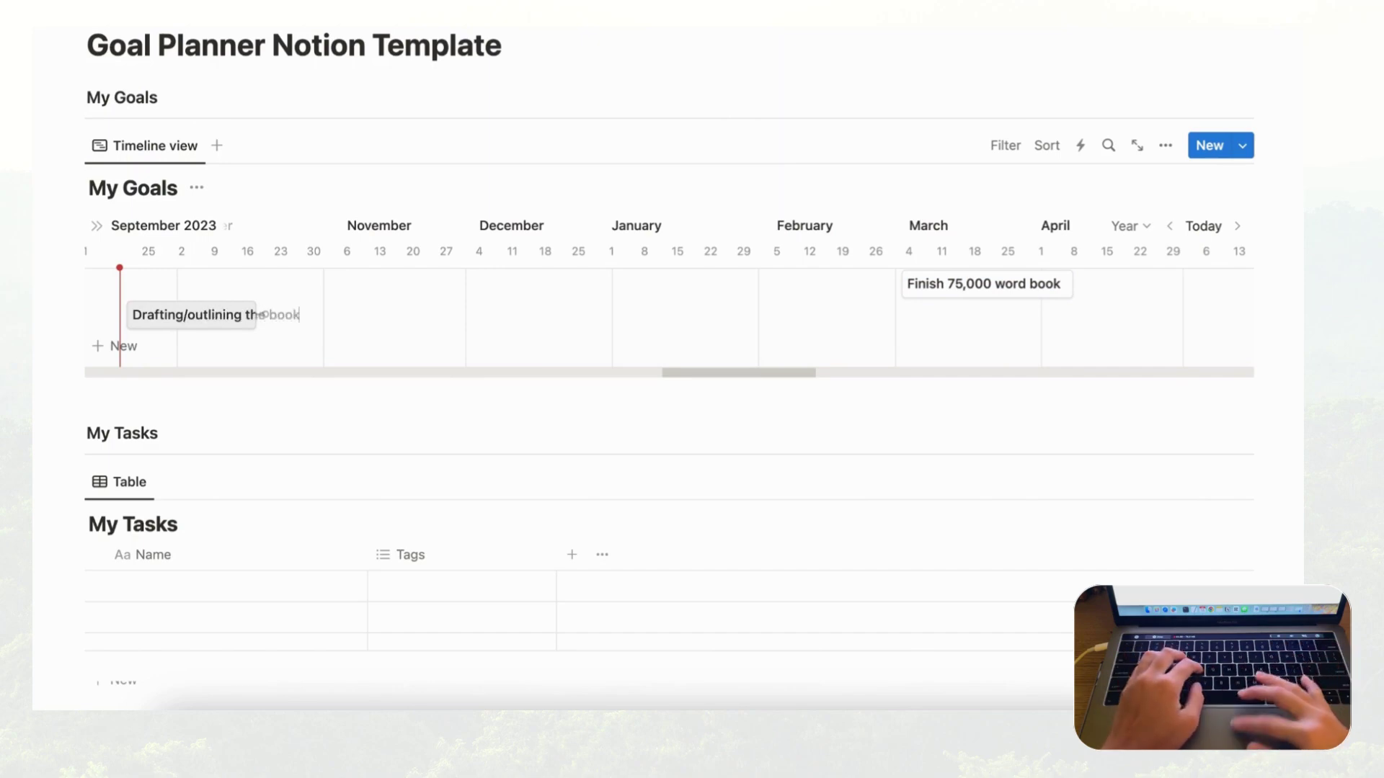
left_click_drag(256, 317, 312, 317)
key("Escape")
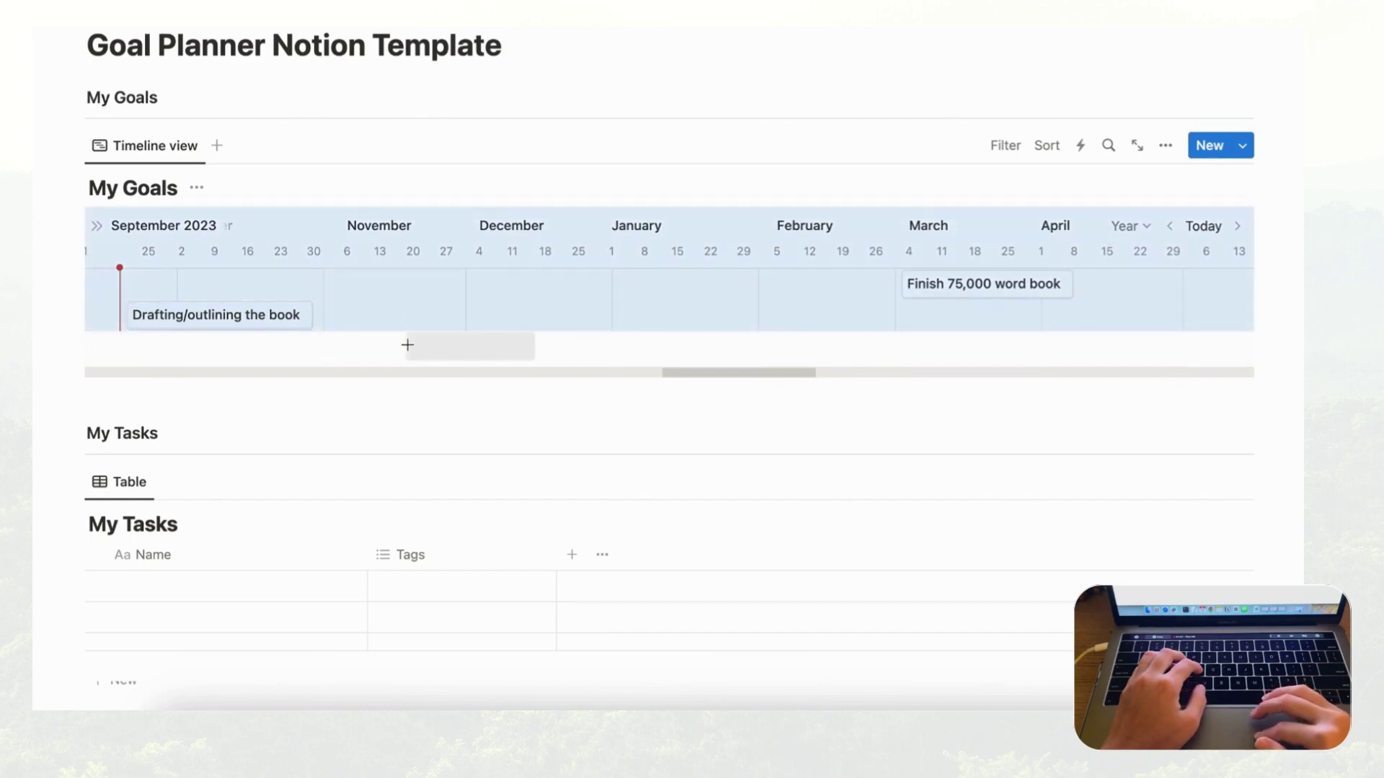
- Create a third-row timeline card named 10,000 words running from November 11 to December 8, 2023
left_click(374, 345)
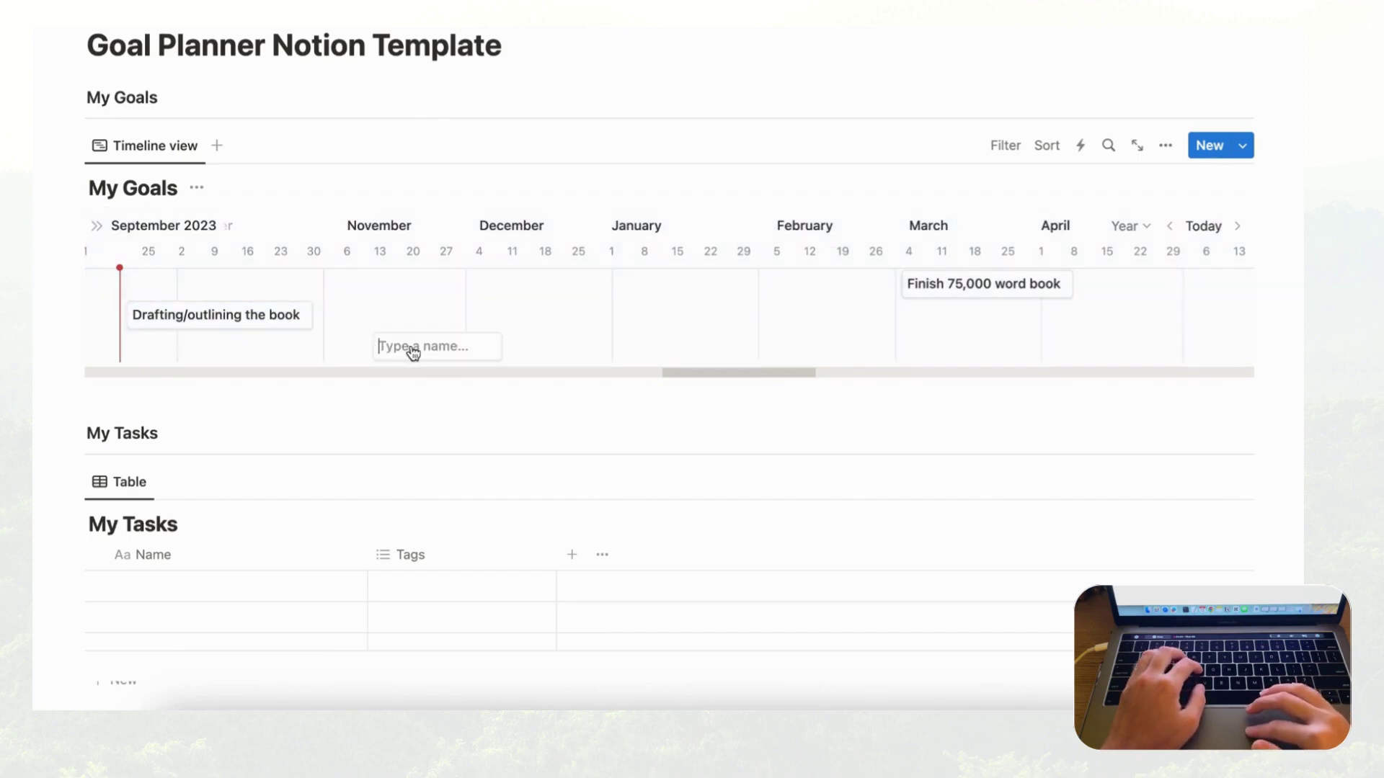
type("10,000 words")
key("Return")
- Rename the 10,000 words card to Write 10,000 words
left_click(387, 348)
left_click(556, 45)
type("wr")
key("BackSpace")
key("BackSpace")
type("Write")
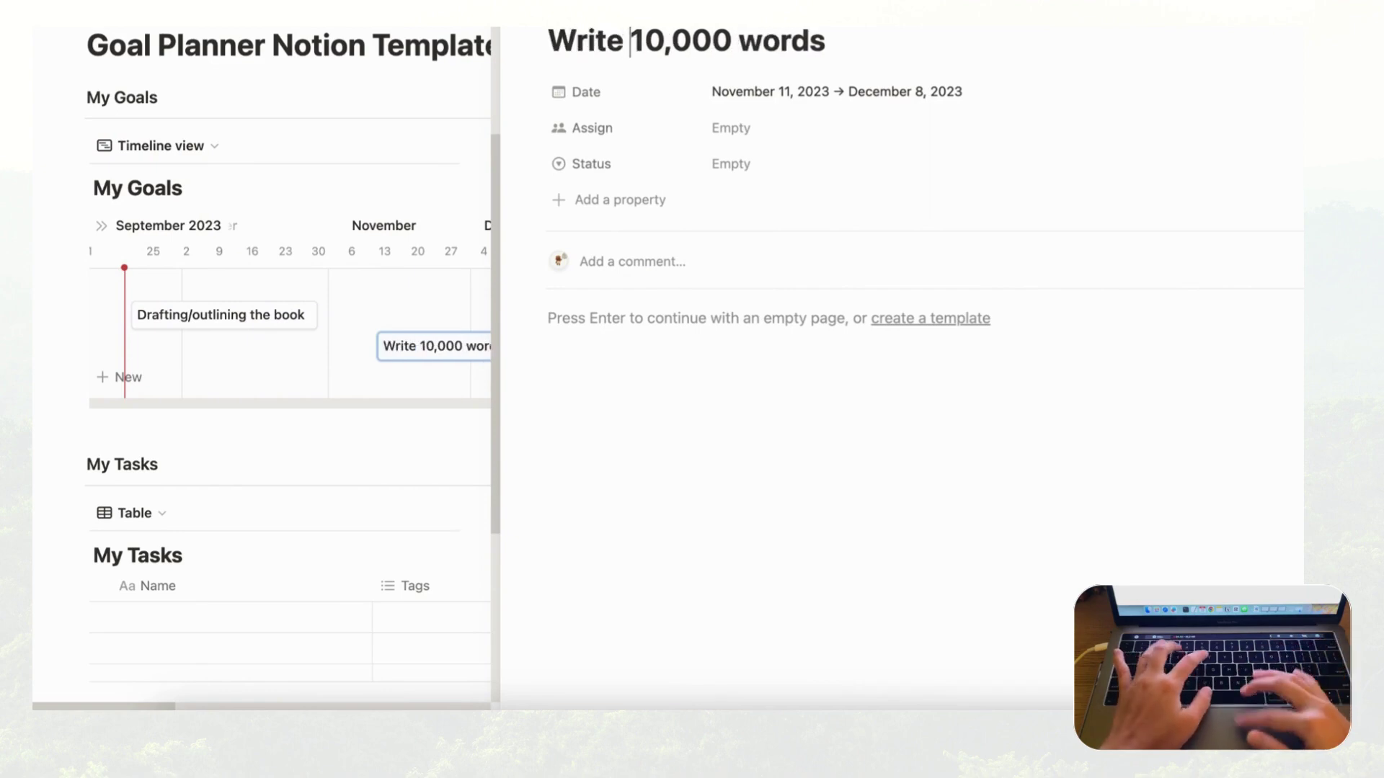
key("Escape")
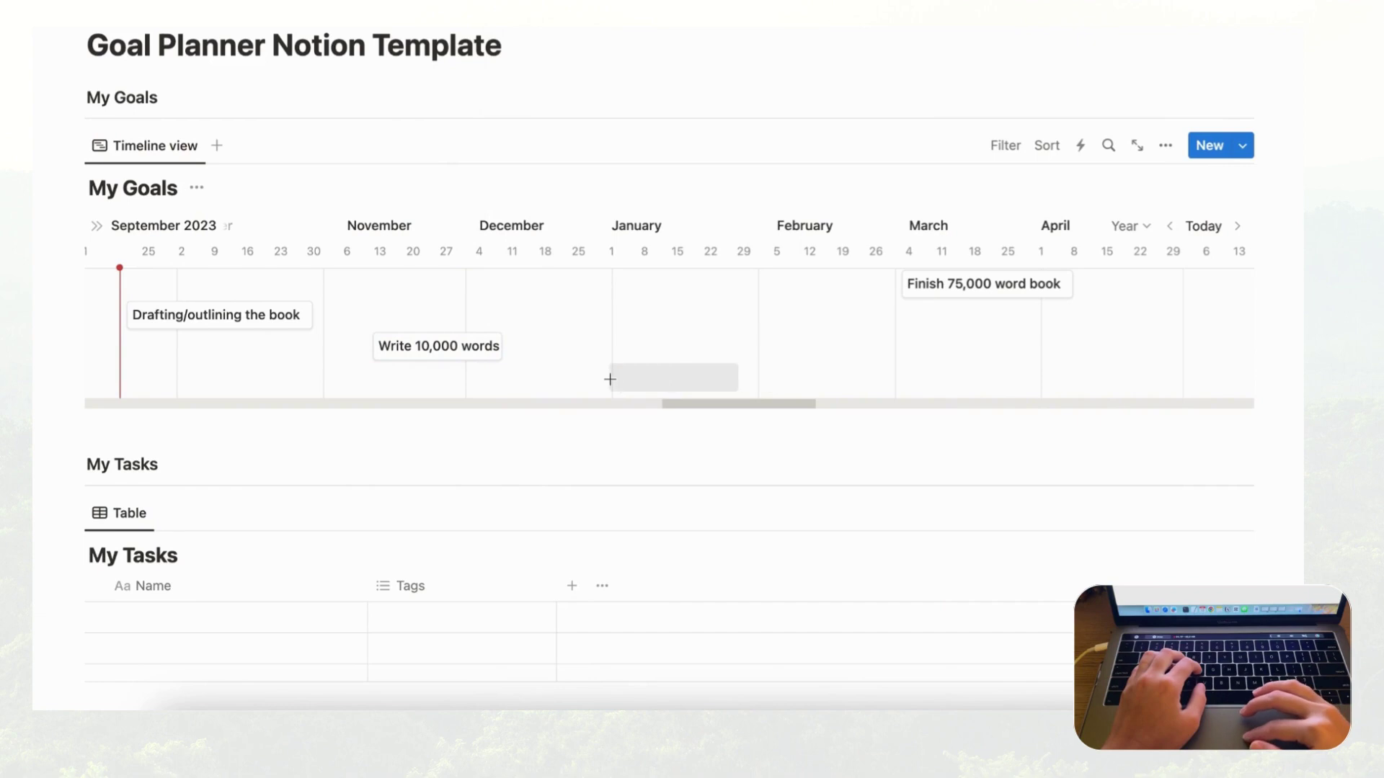
- Create a fourth-row timeline card named Write 25,000 words, running from January 1 to about January 28
left_click(615, 381)
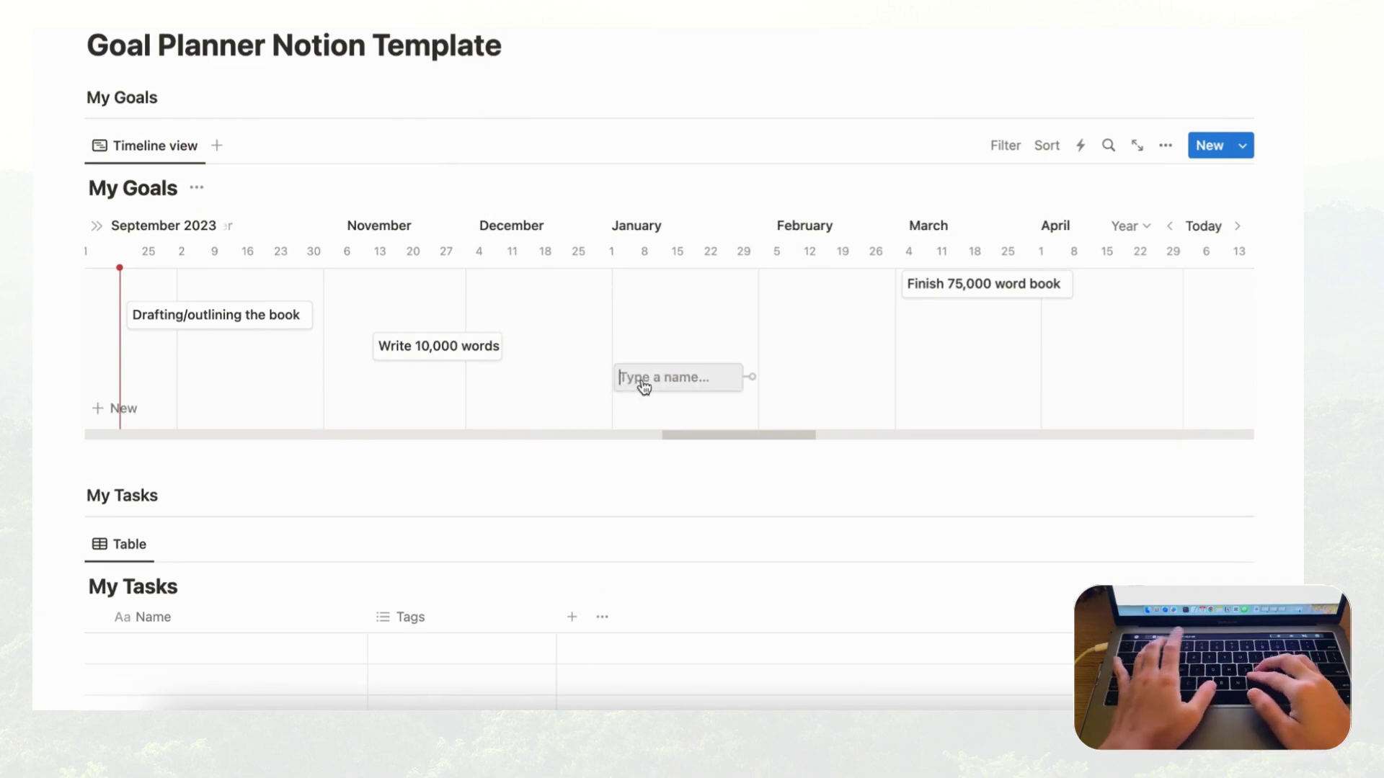
type("2")
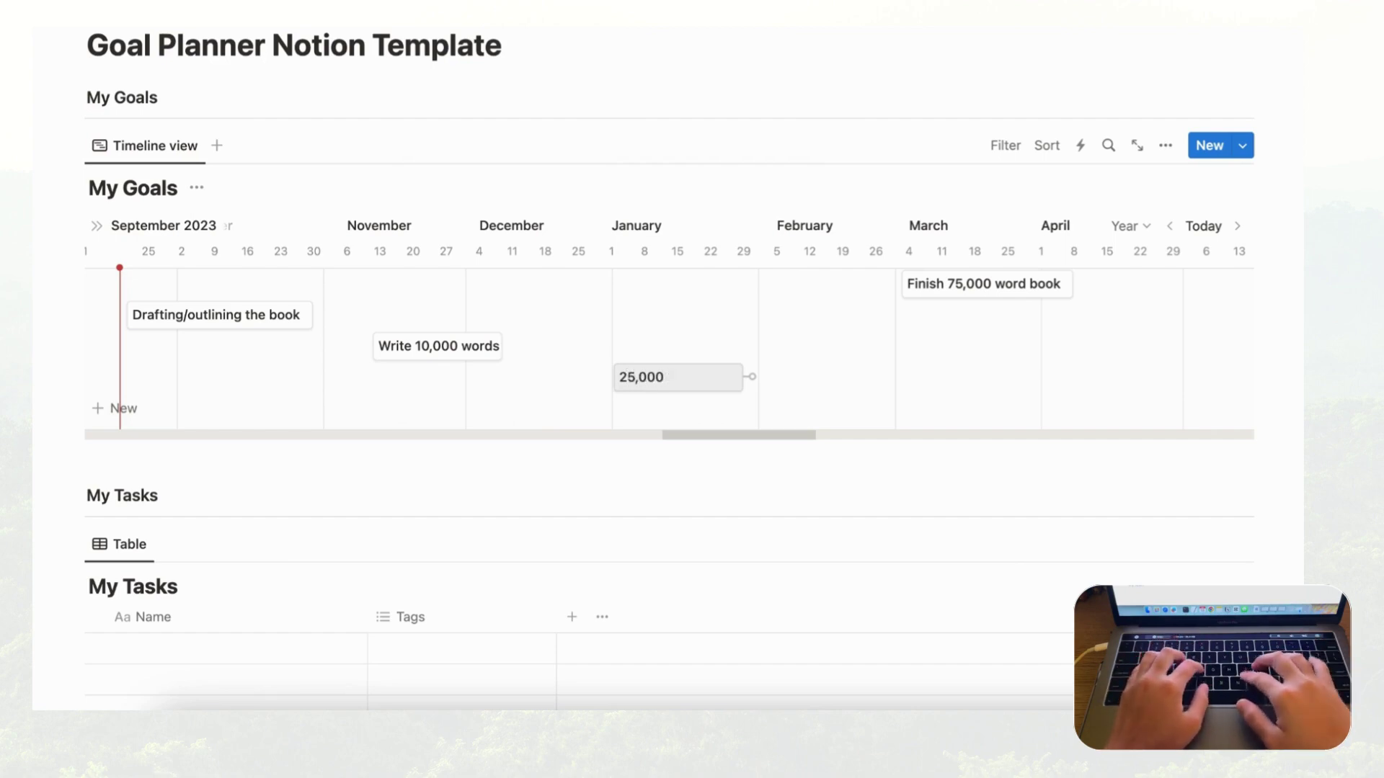
key("BackSpace")
type("Write")
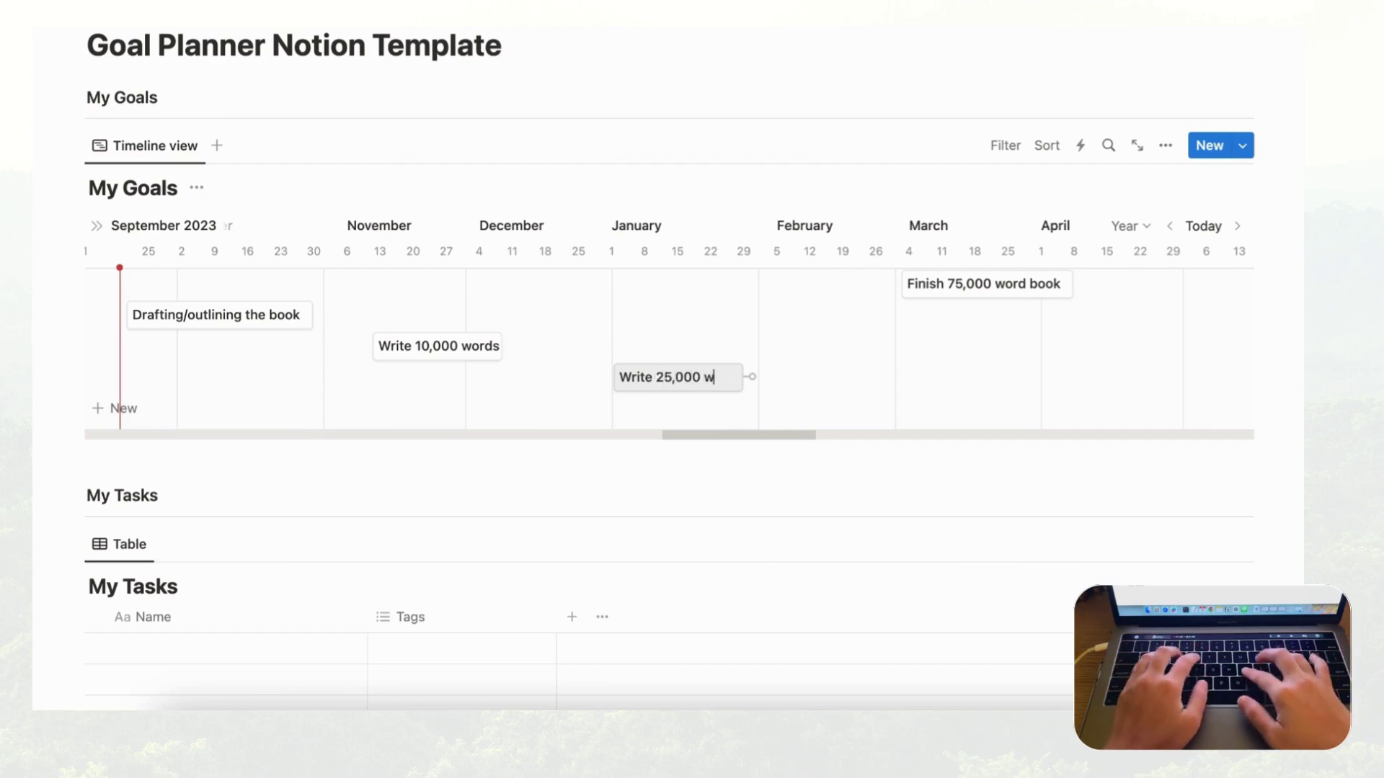
key("Escape")
key("Escape")
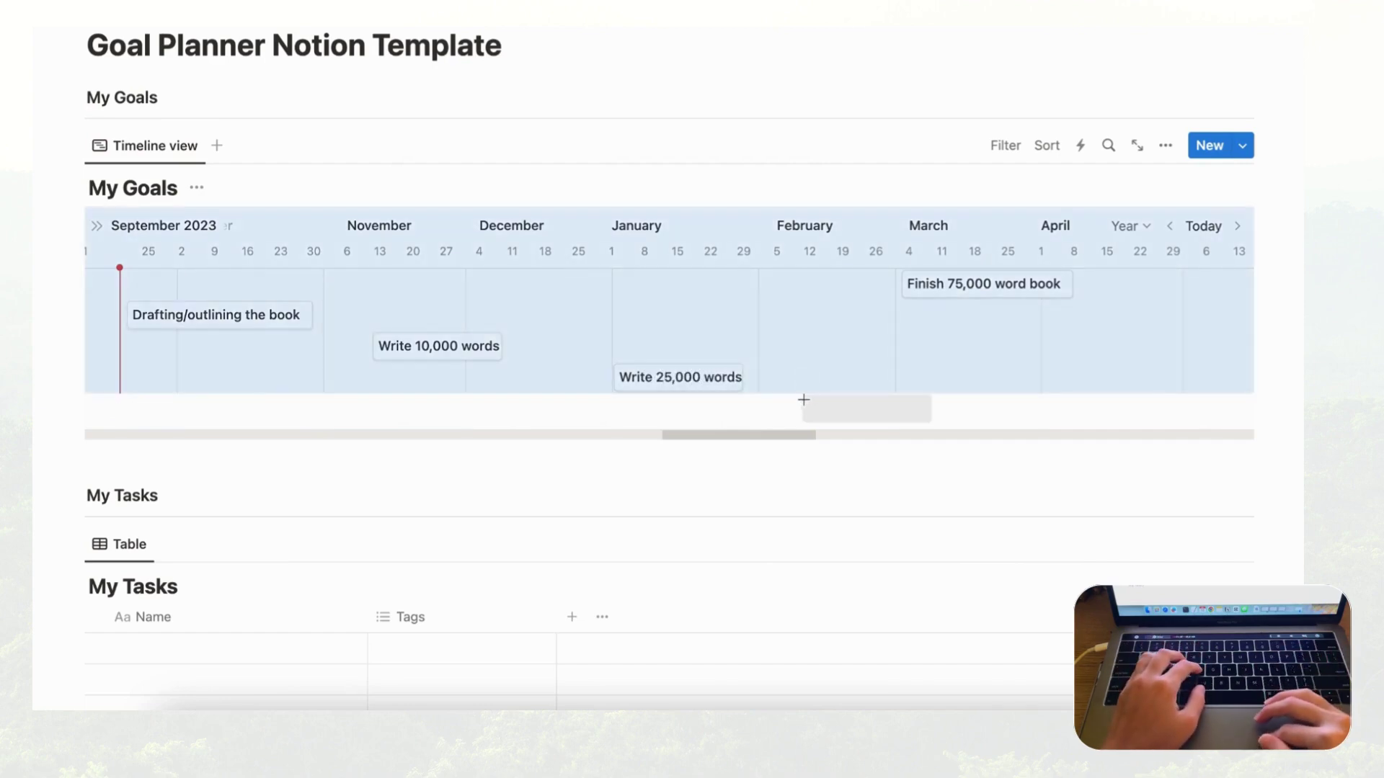
- Create a fifth-row timeline card named Write 50,000 words, running from February 9 to about March 7
left_click(798, 408)
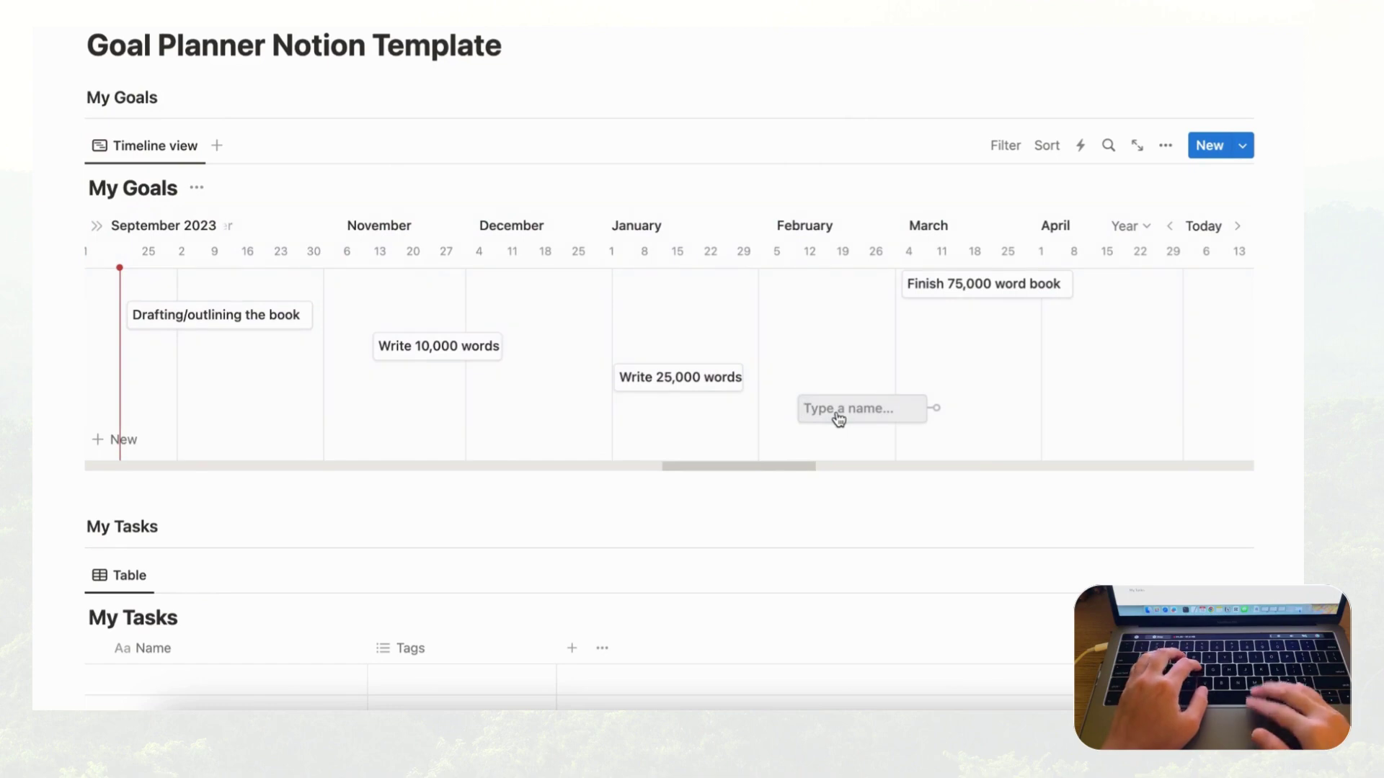
type("Writ")
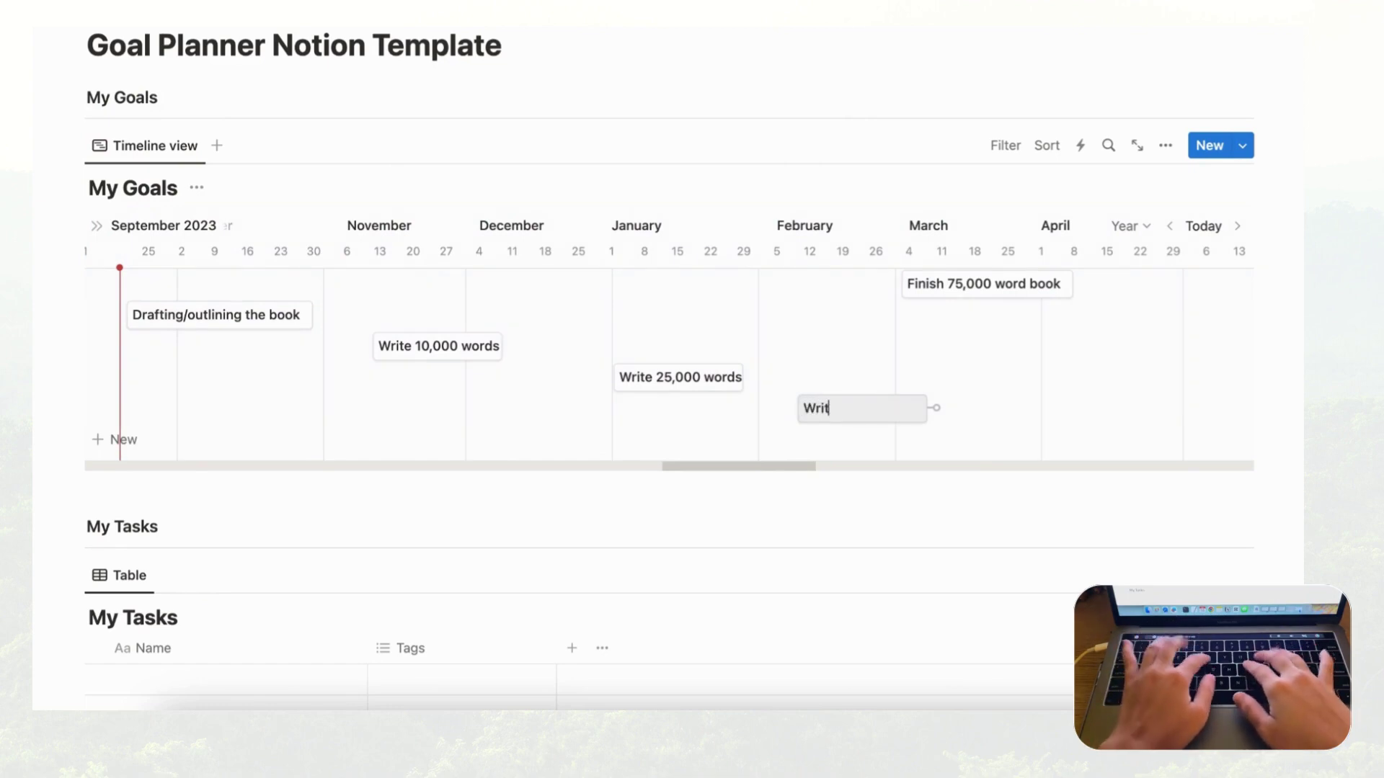
type("e 50,000 ")
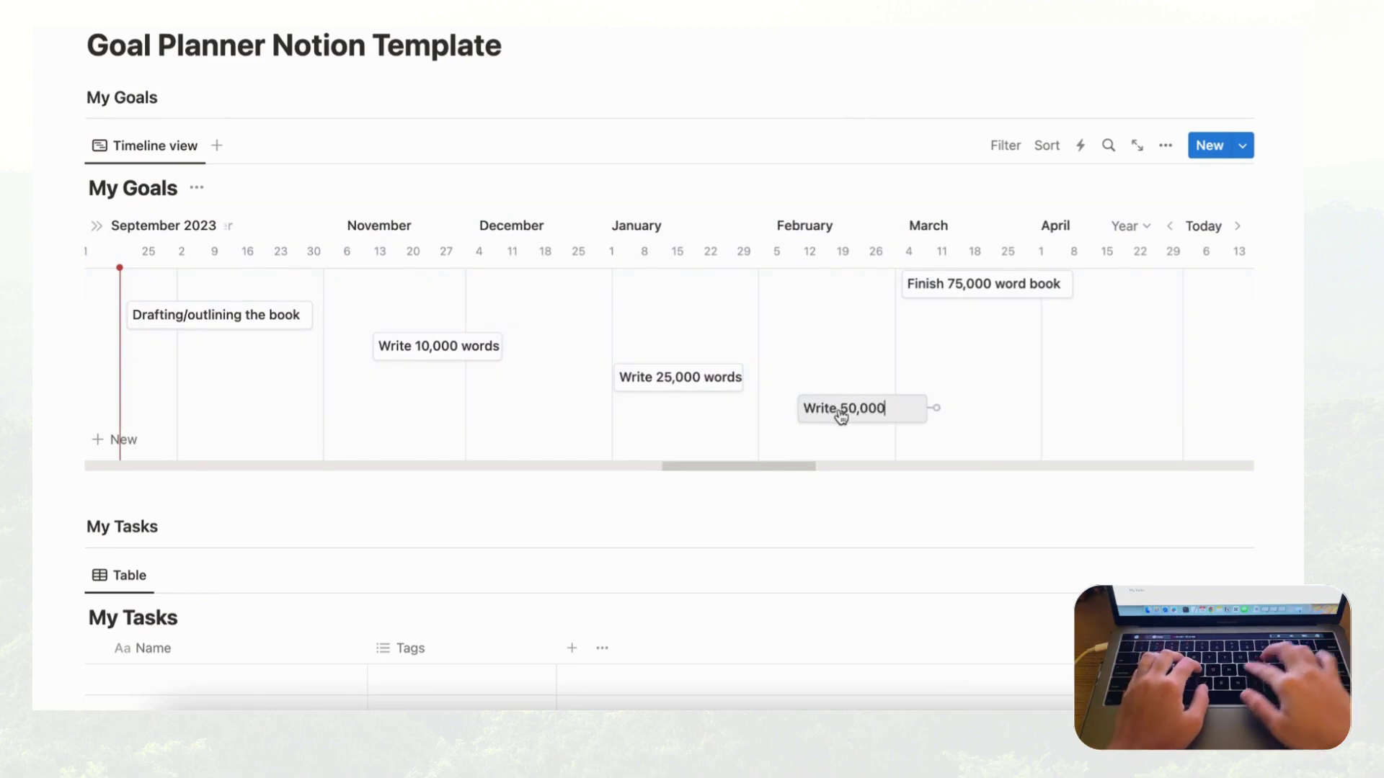
type("words")
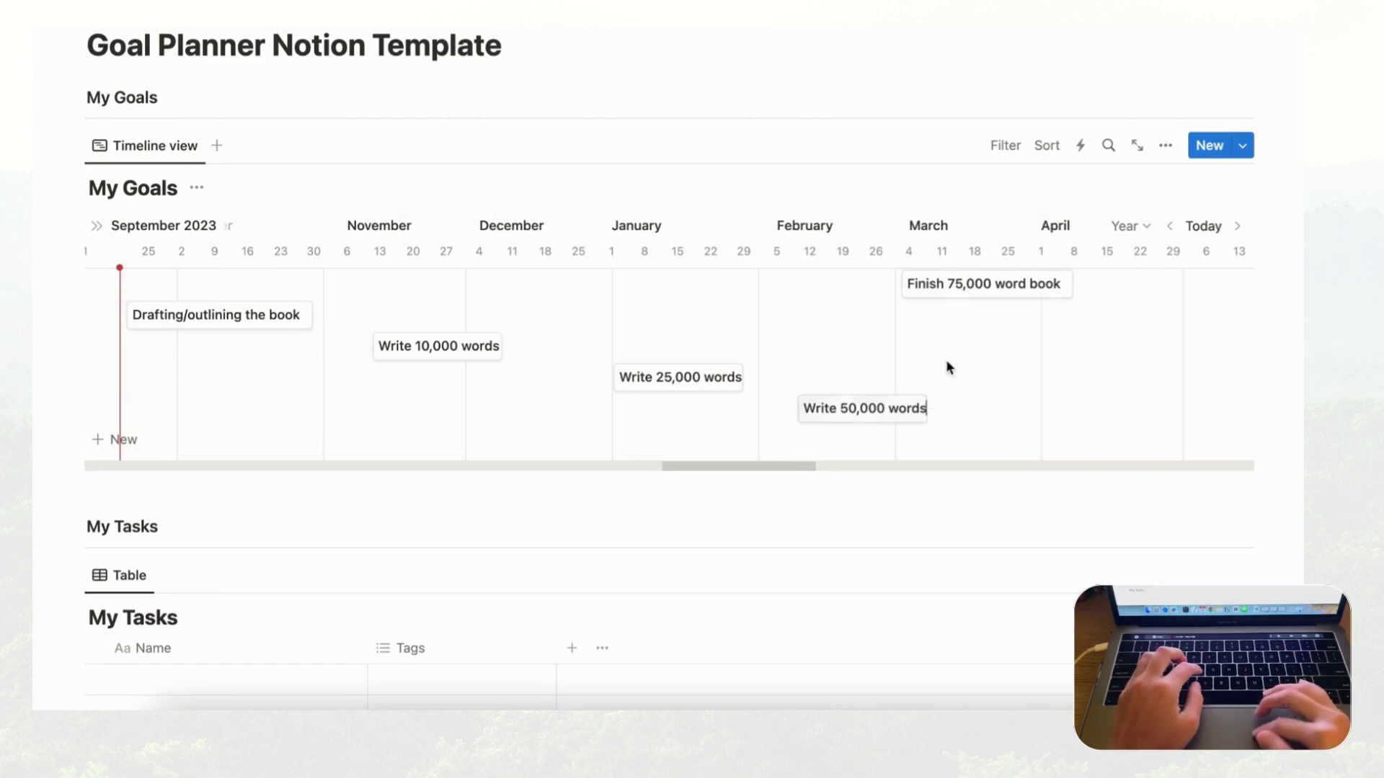
- Shift the Finish 75,000 word book card to start March 17, and move Write 50,000 words up one row with its end on March 10
left_click_drag(966, 292, 1034, 288)
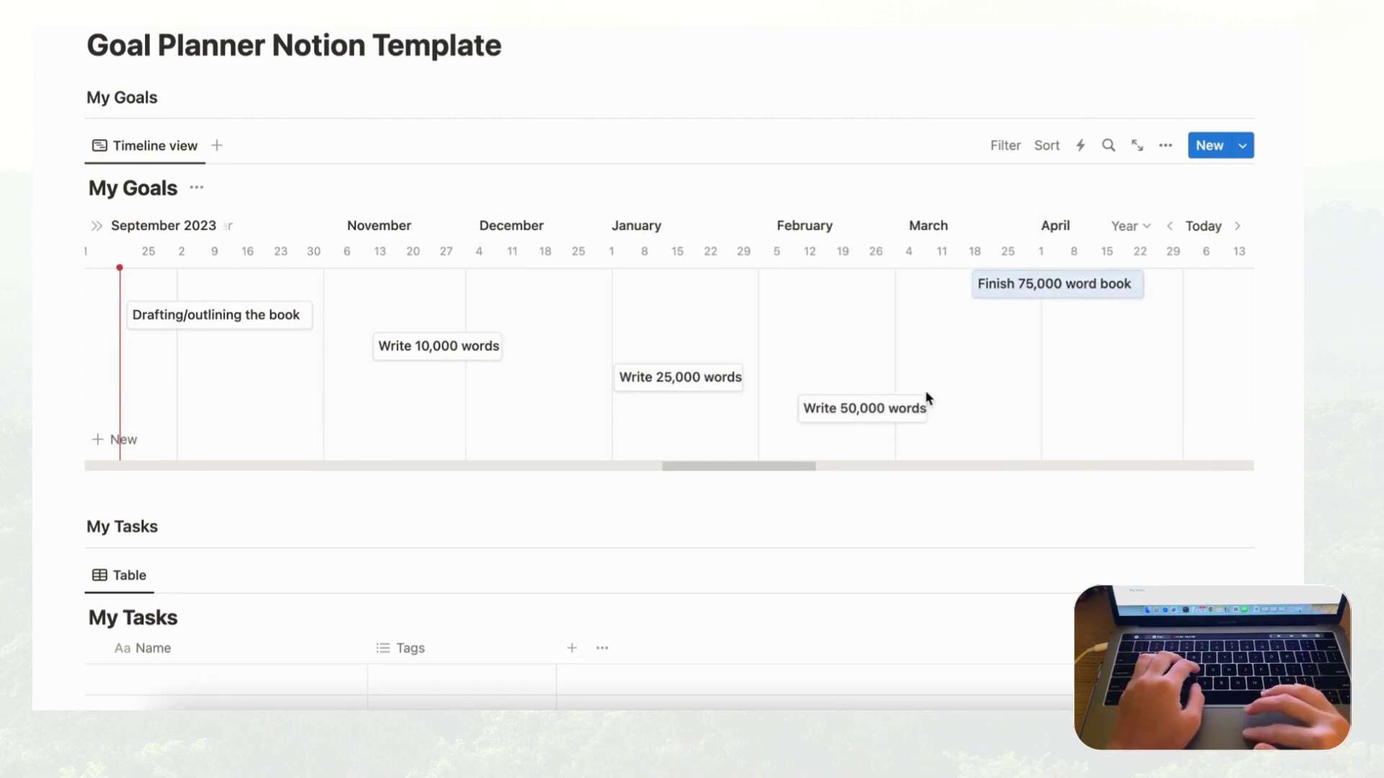
left_click_drag(886, 415, 884, 374)
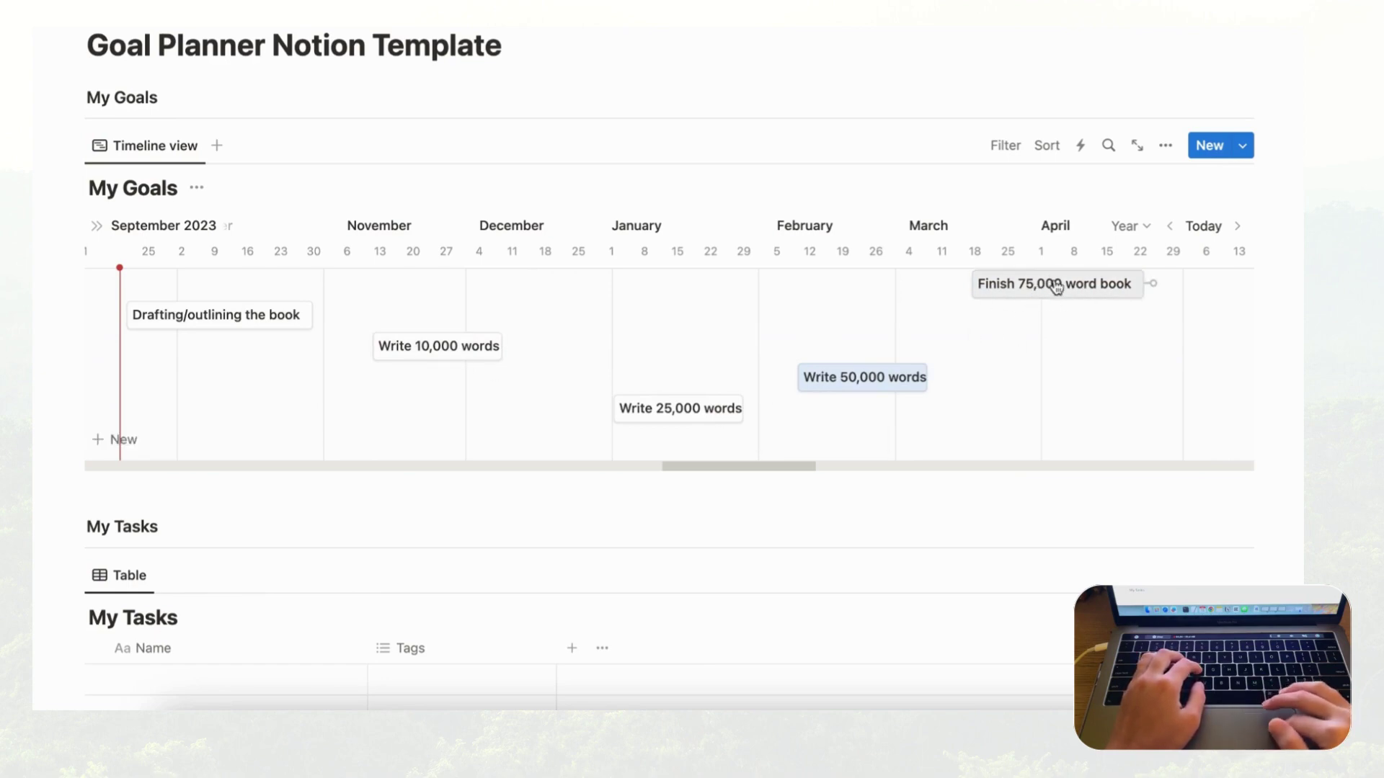
left_click_drag(929, 377, 939, 378)
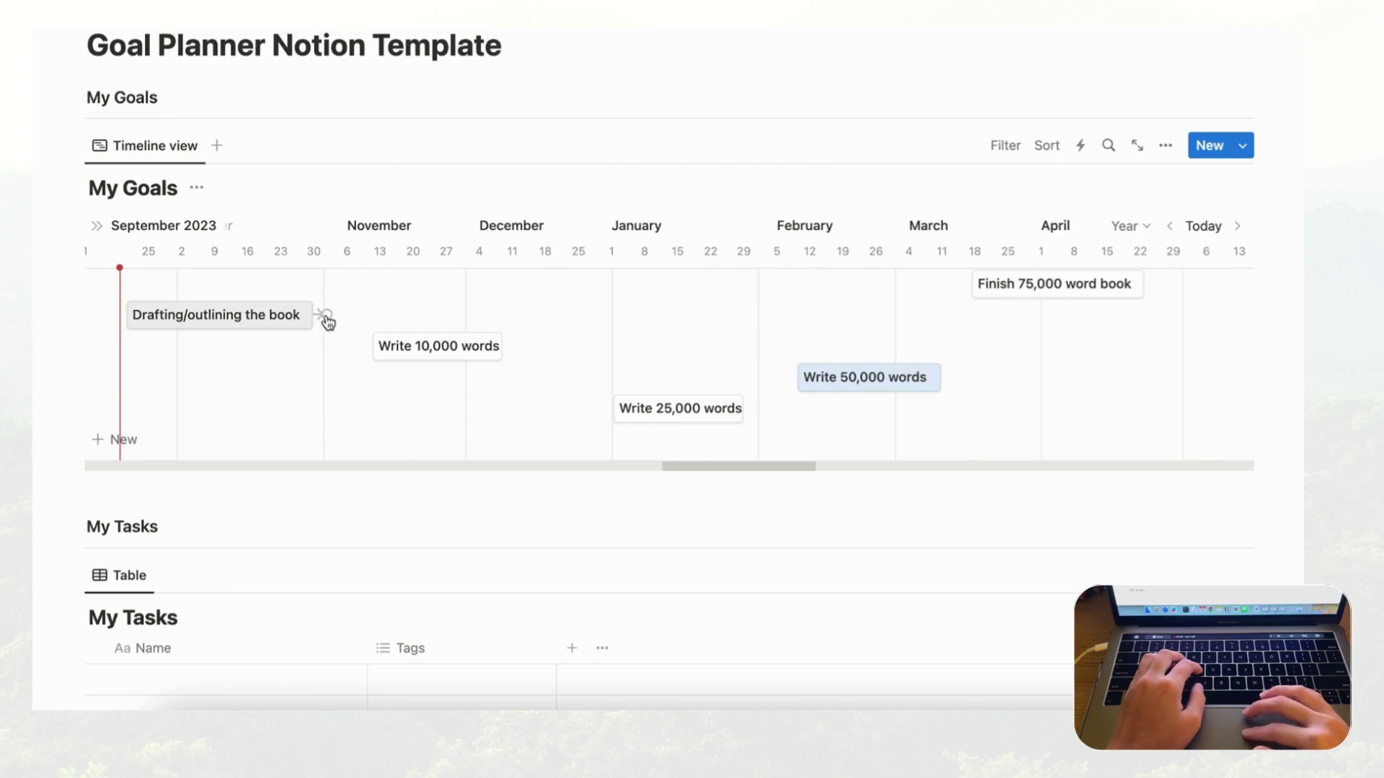
- Link Drafting/outlining the book to Write 10,000 words and turn on dependencies with Shift only when dates overlap and Avoid weekends off
left_click_drag(328, 321, 328, 321)
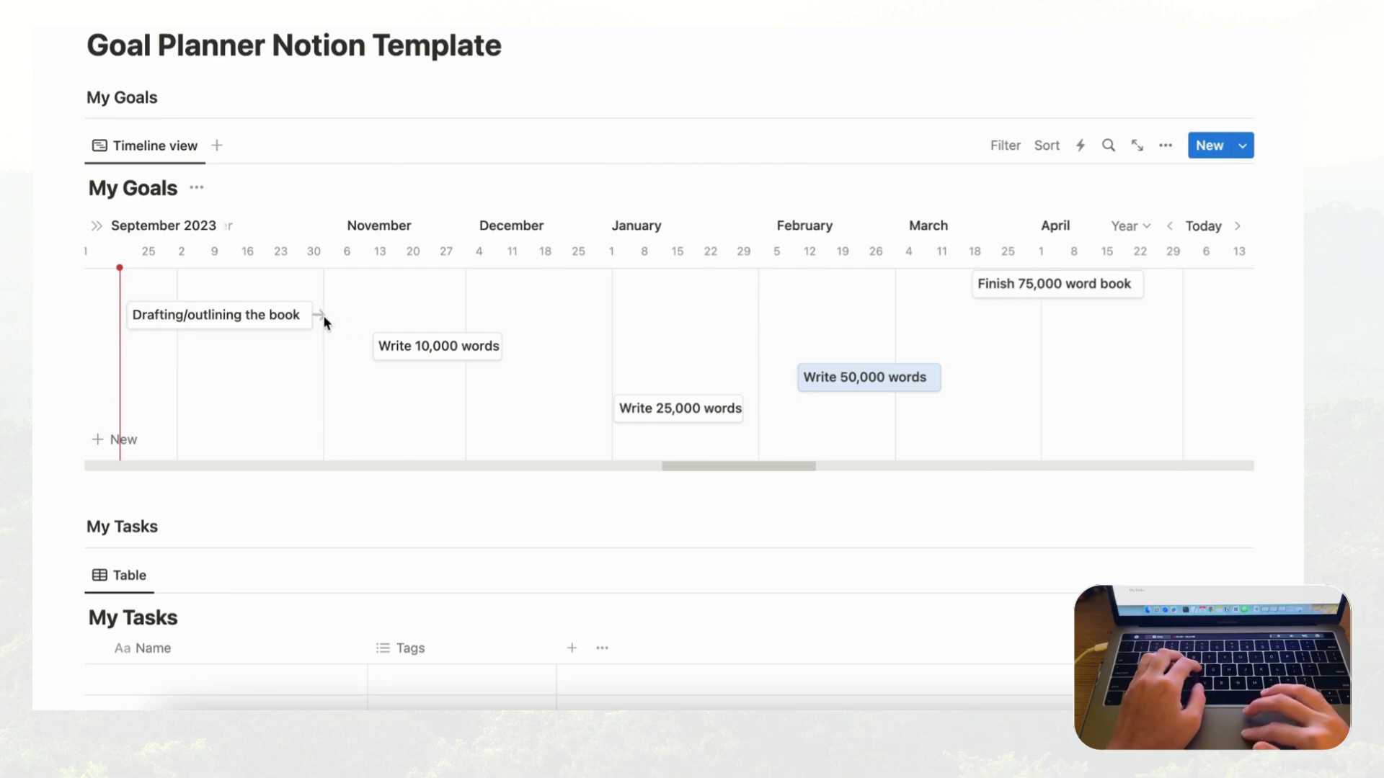
left_click_drag(366, 352, 369, 353)
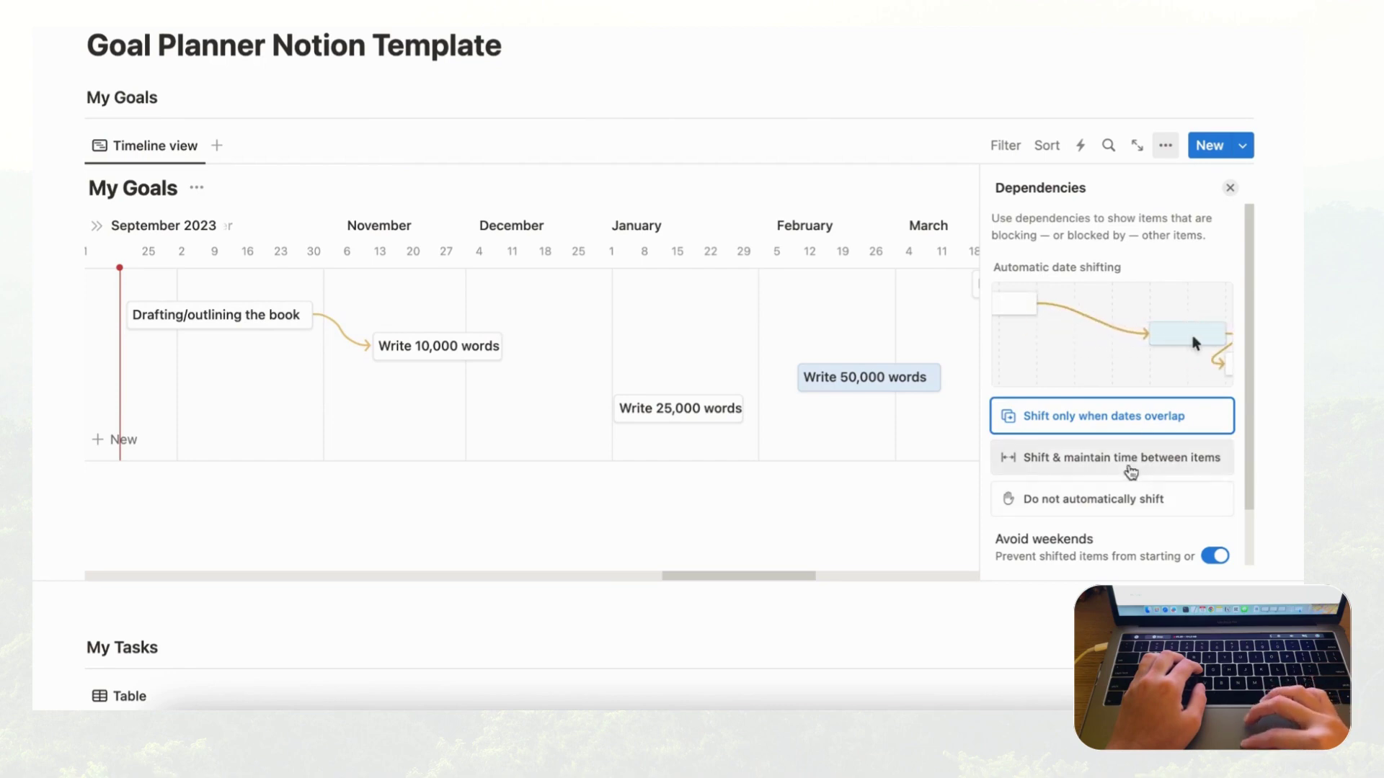
scroll(1158, 505, "down", 2)
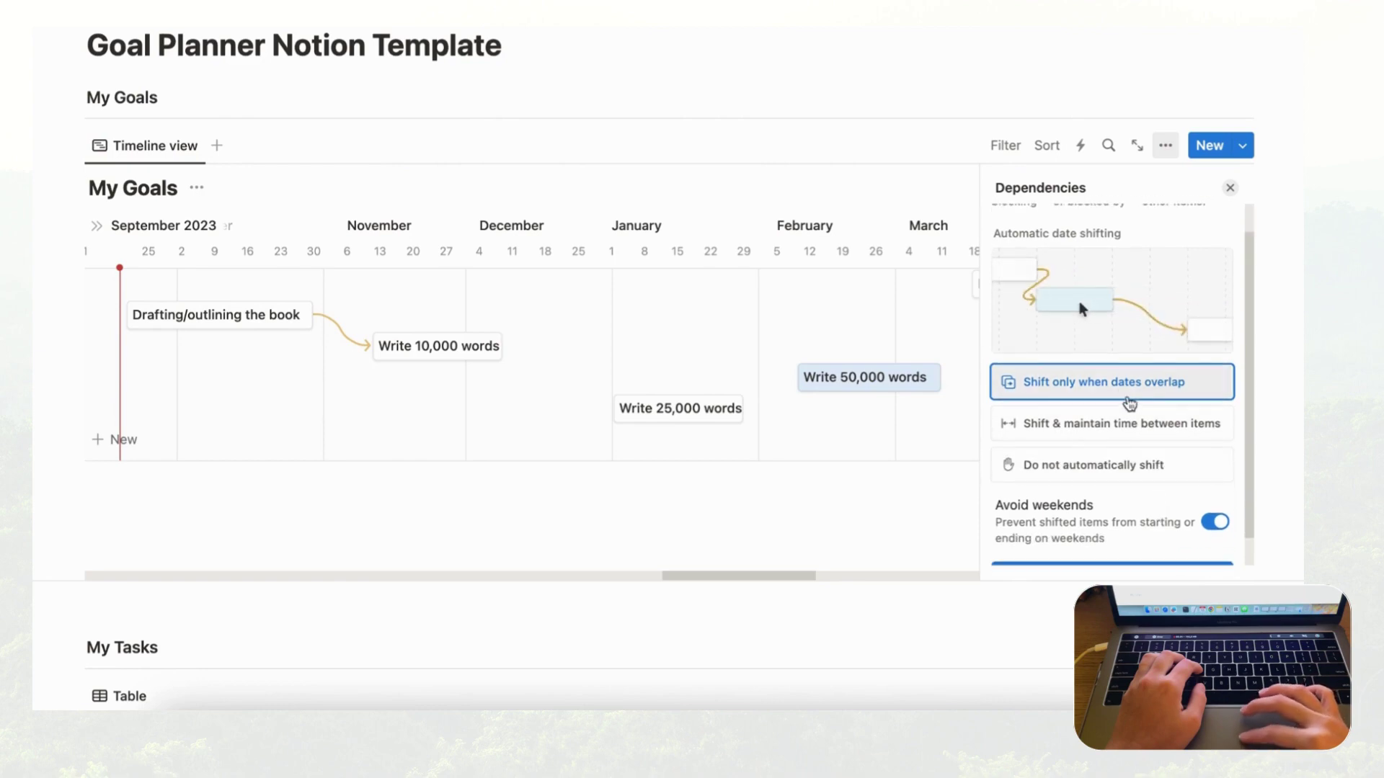
scroll(1181, 526, "down", 2)
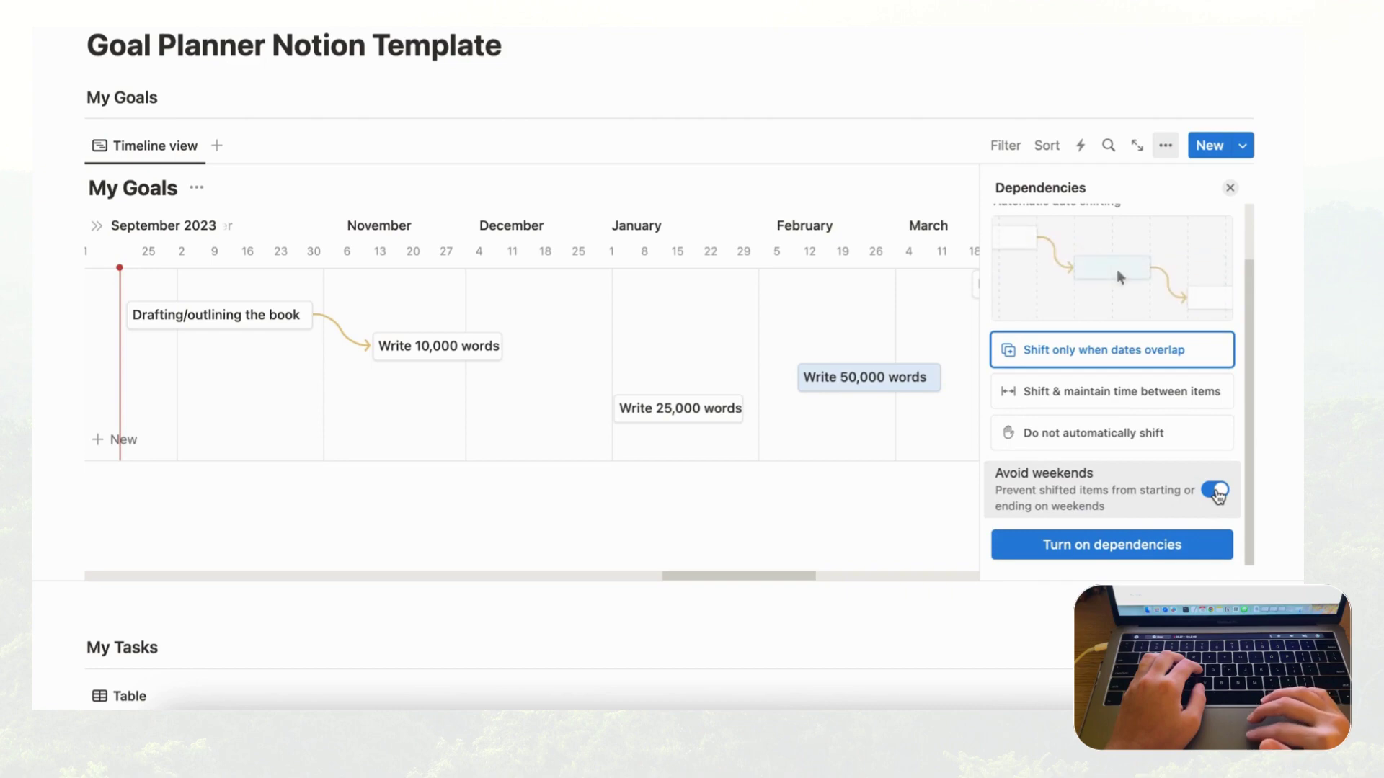
left_click(1216, 493)
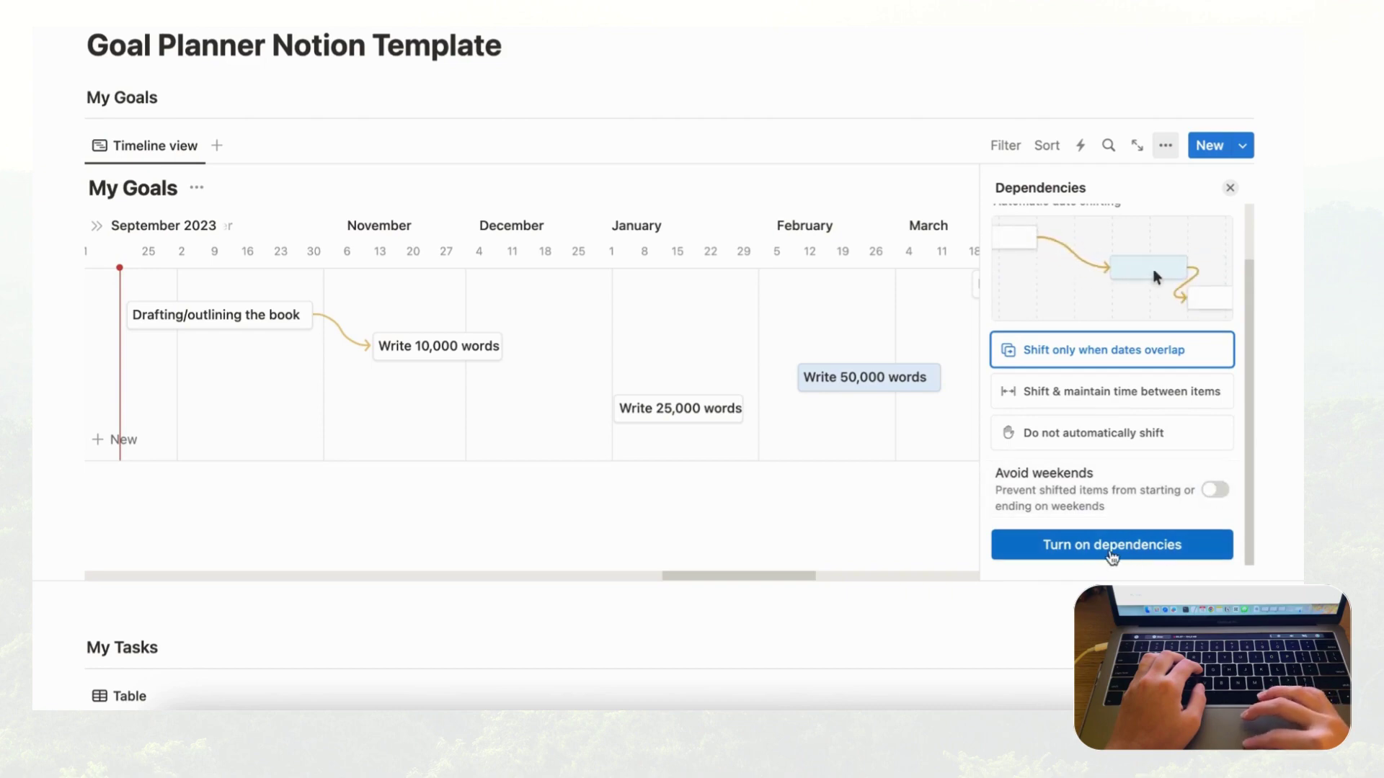
left_click(1147, 552)
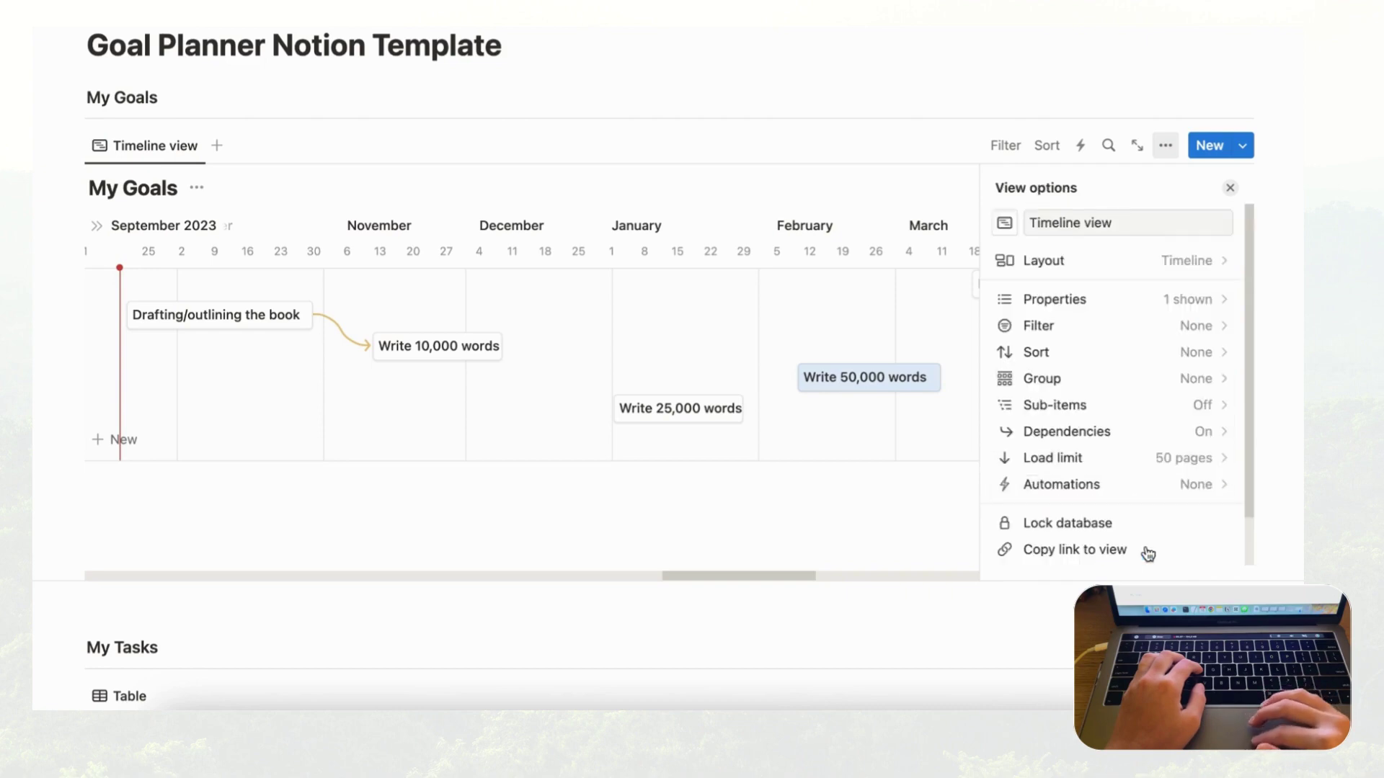
left_click(1229, 187)
- Test date shifting by moving Drafting/outlining the book about two weeks later and back, and move Write 10,000 words to start around November 26
left_click_drag(228, 321, 300, 309)
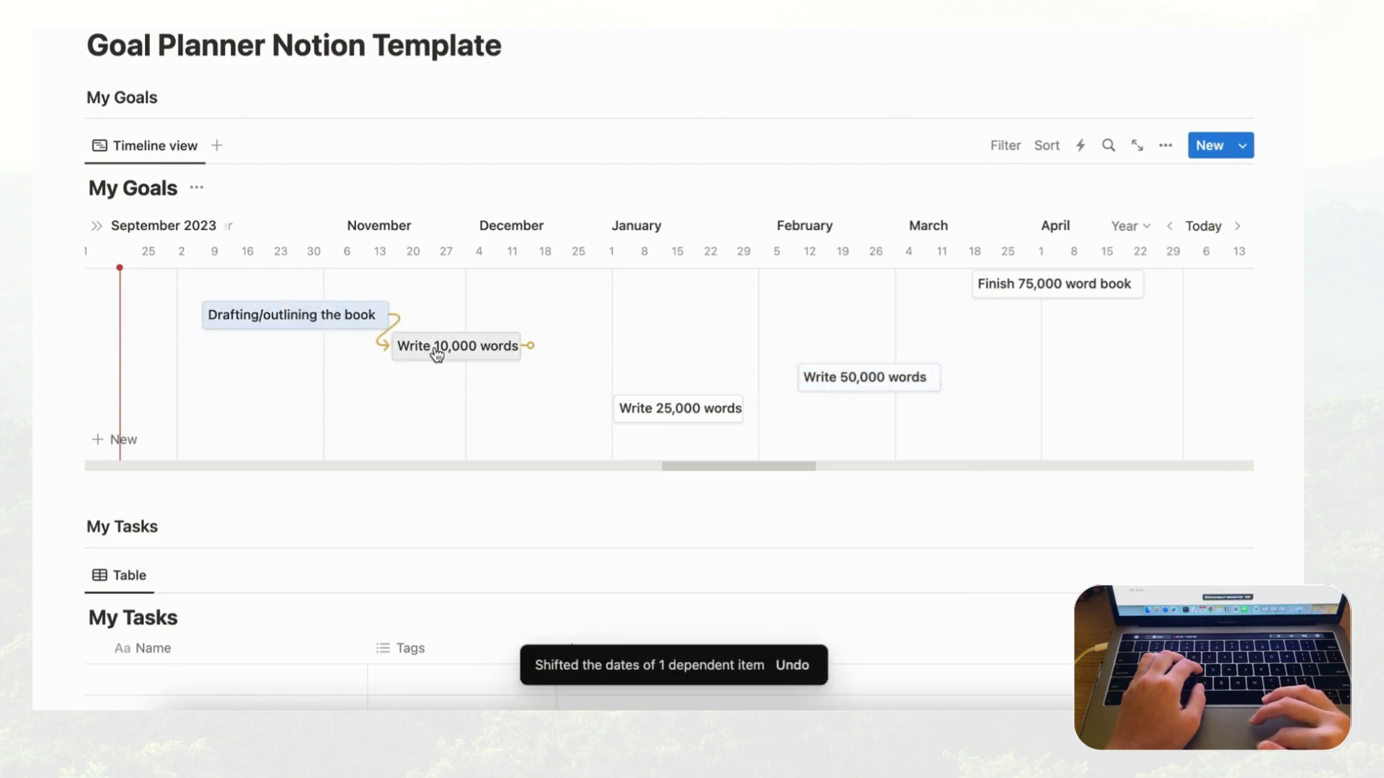
left_click_drag(437, 352, 484, 344)
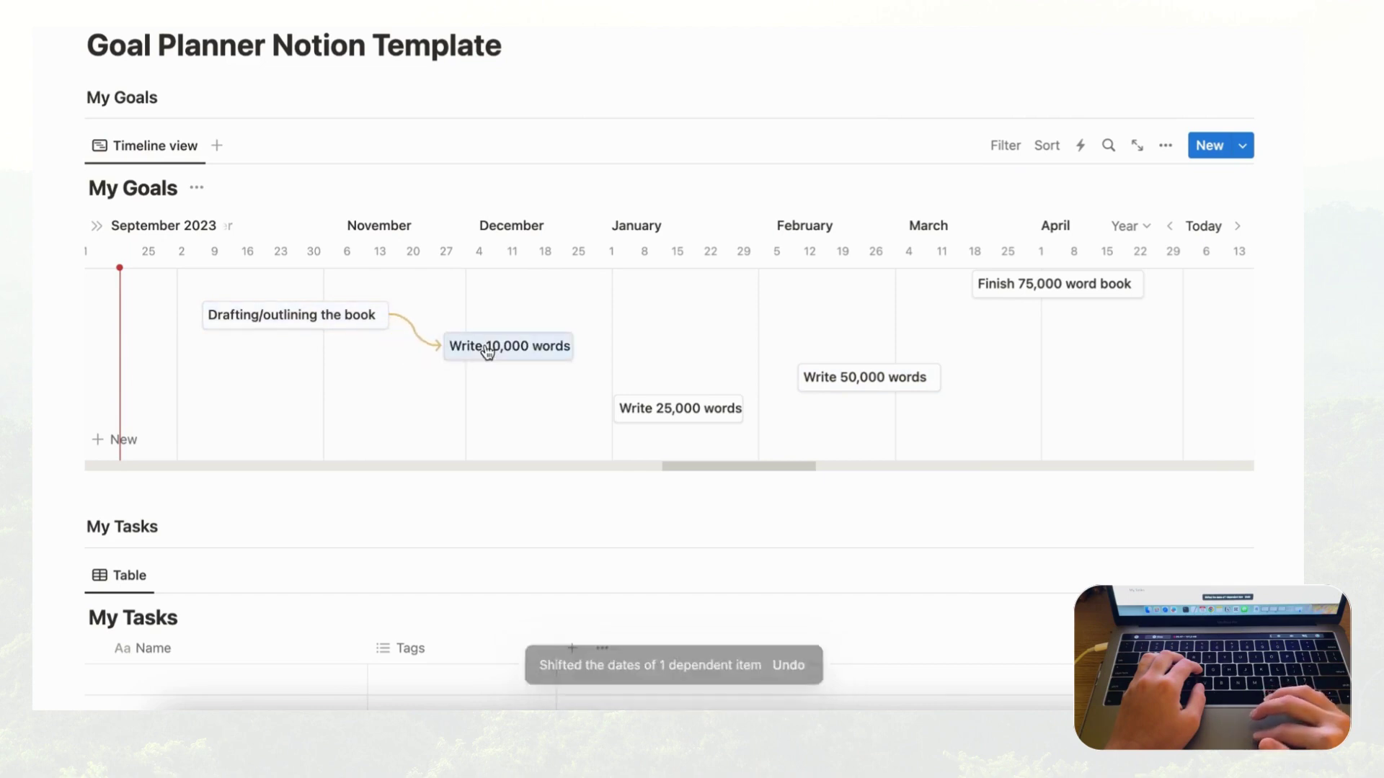
left_click_drag(327, 323, 254, 341)
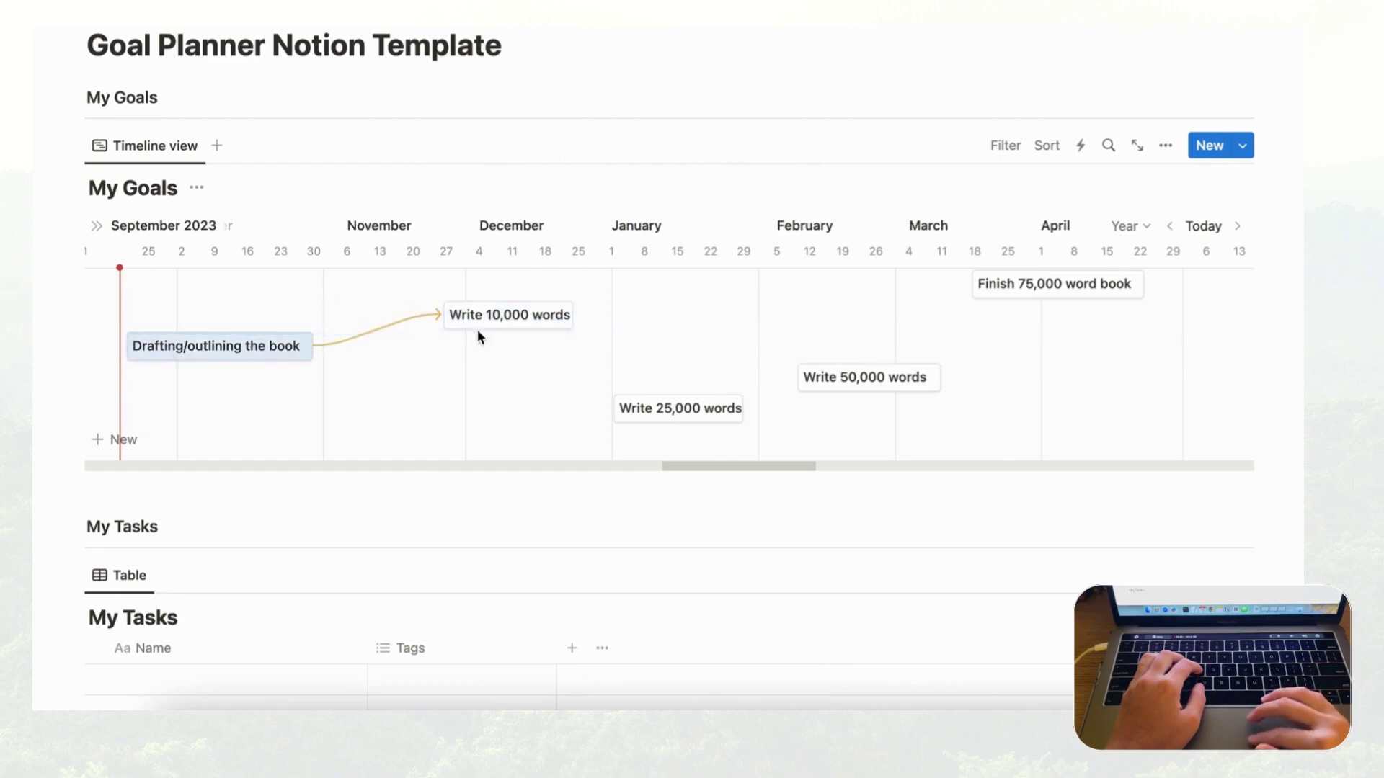
- Chain dependencies from Write 10,000 words to Write 25,000 words, on to Write 50,000 words, and on to Finish 75,000 word book
mouse_move(595, 322)
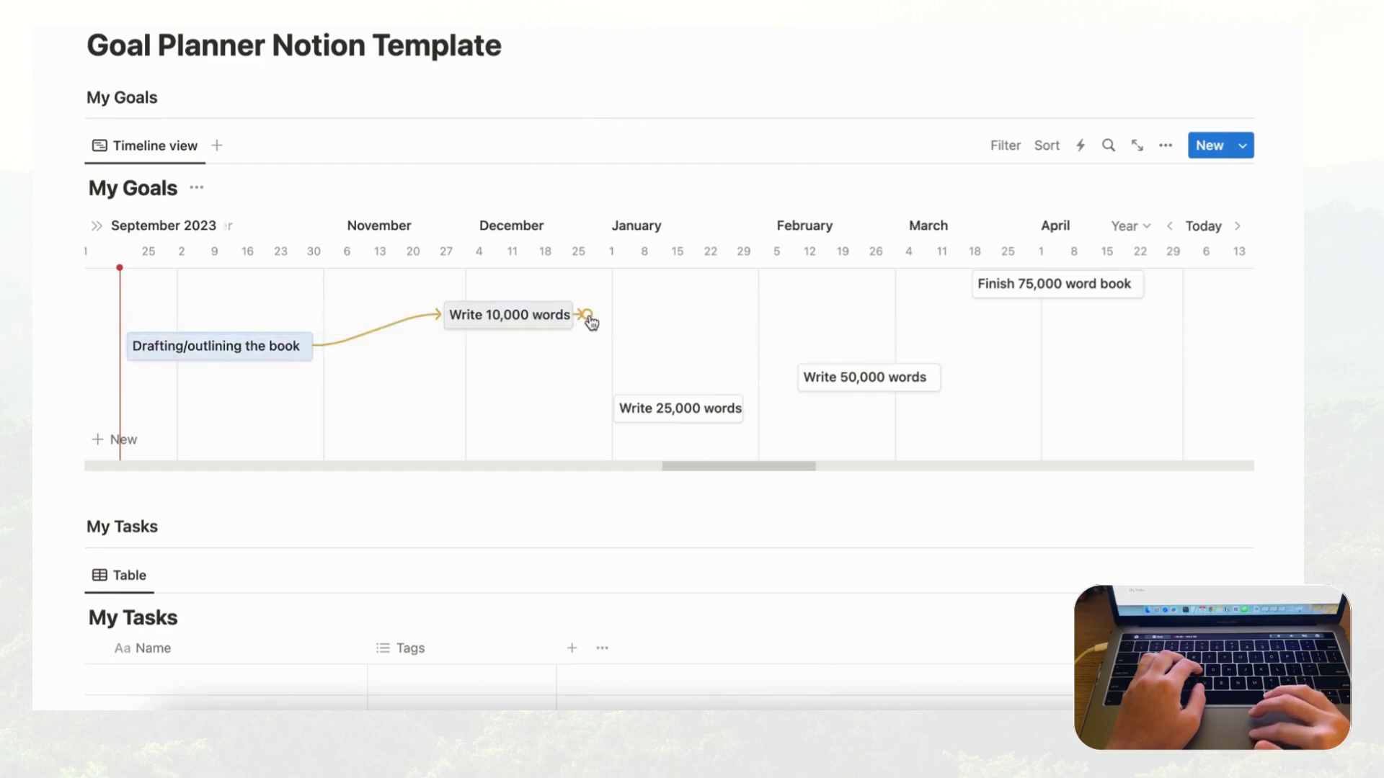
left_click_drag(616, 378, 611, 405)
mouse_move(735, 407)
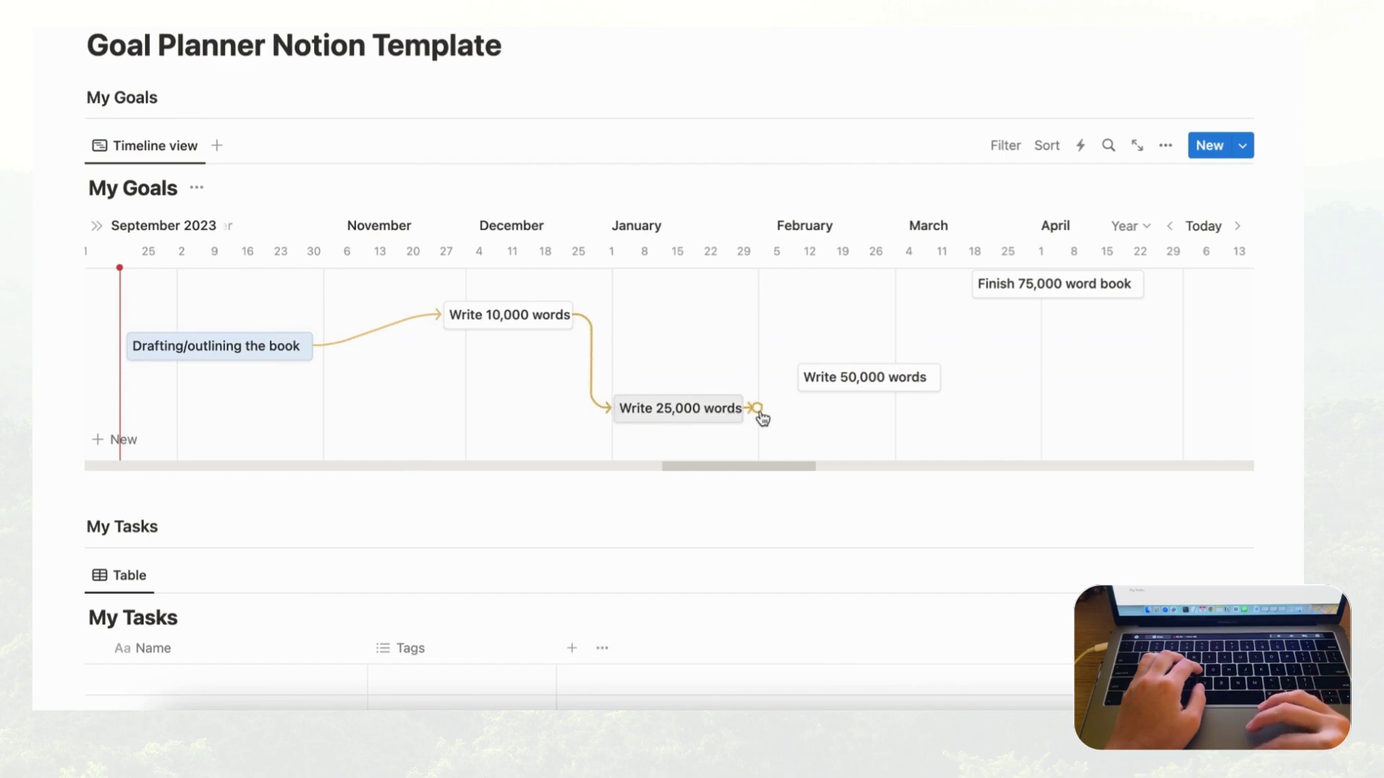
left_click_drag(779, 395, 792, 386)
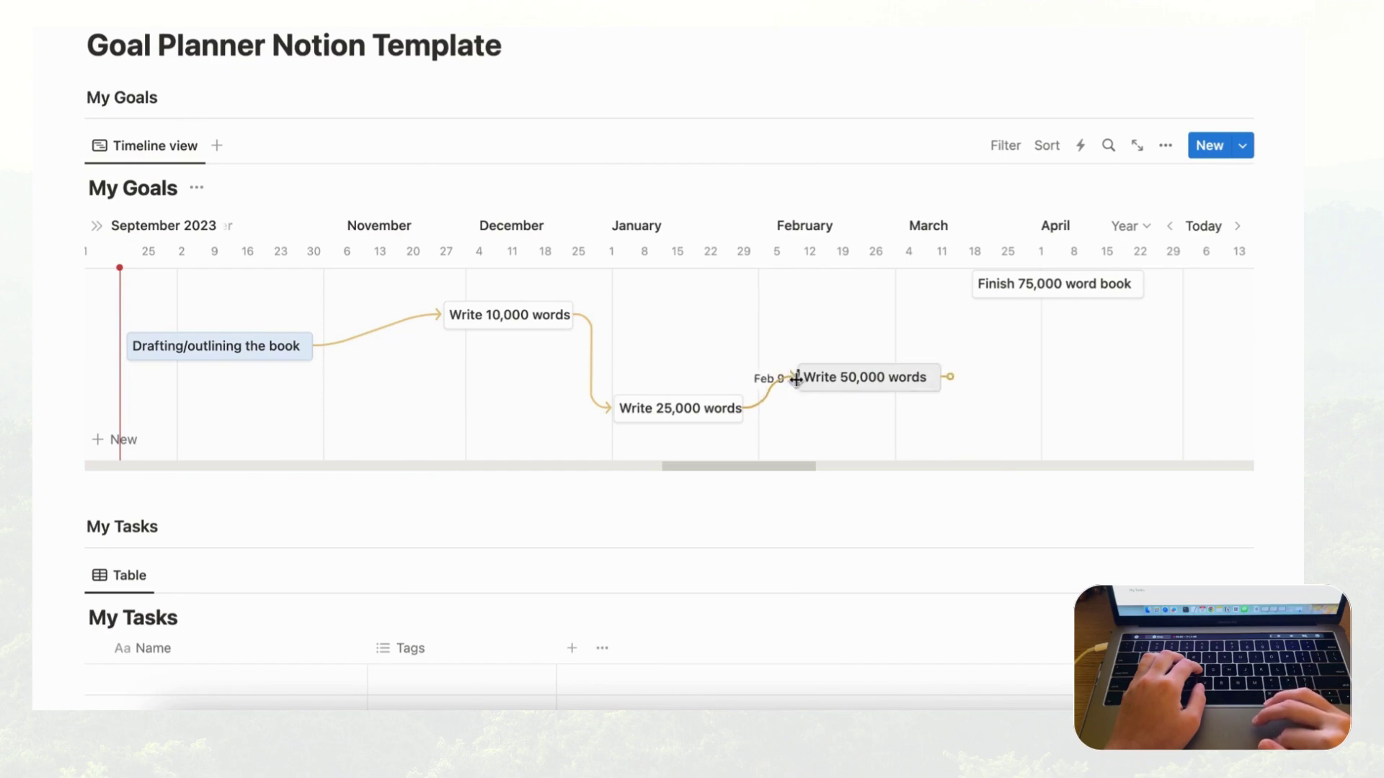
mouse_move(954, 380)
left_click_drag(954, 382, 959, 368)
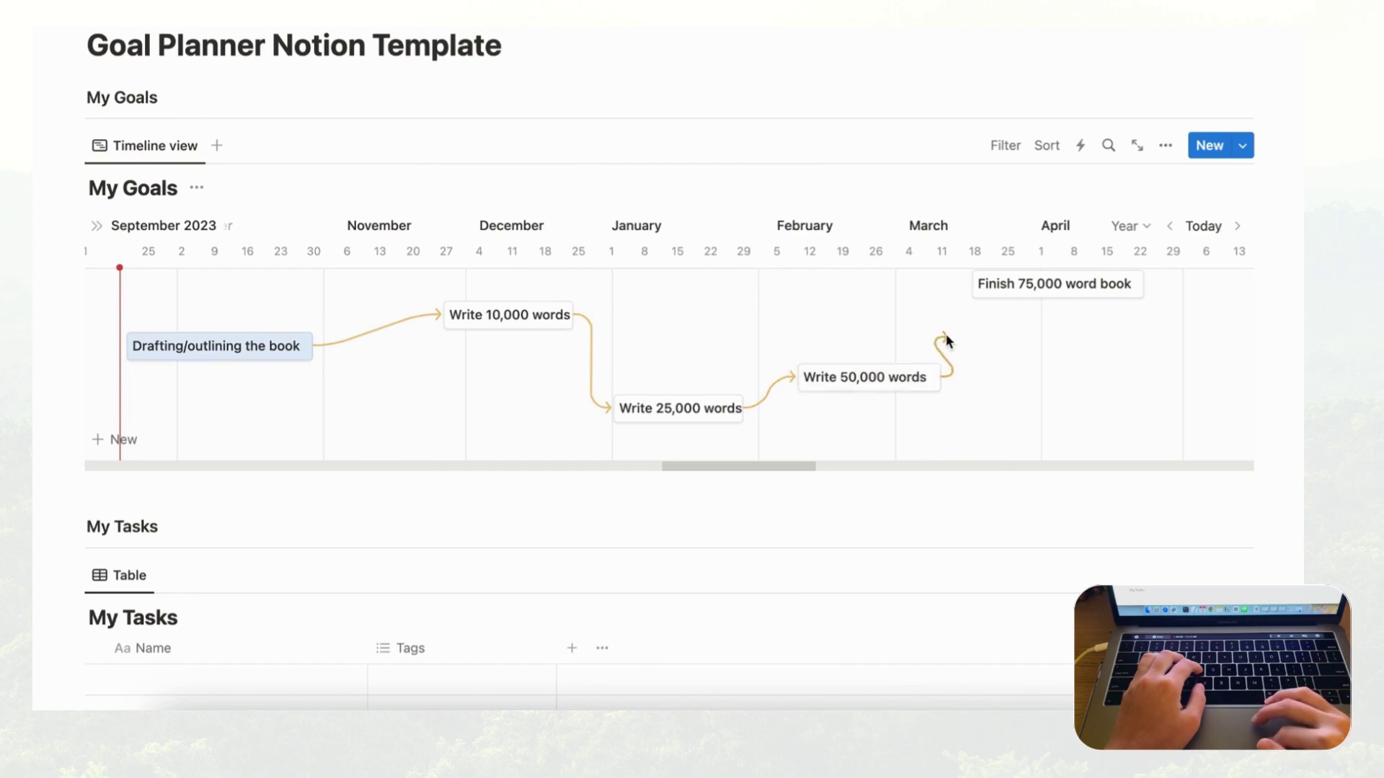
left_click_drag(954, 315, 966, 286)
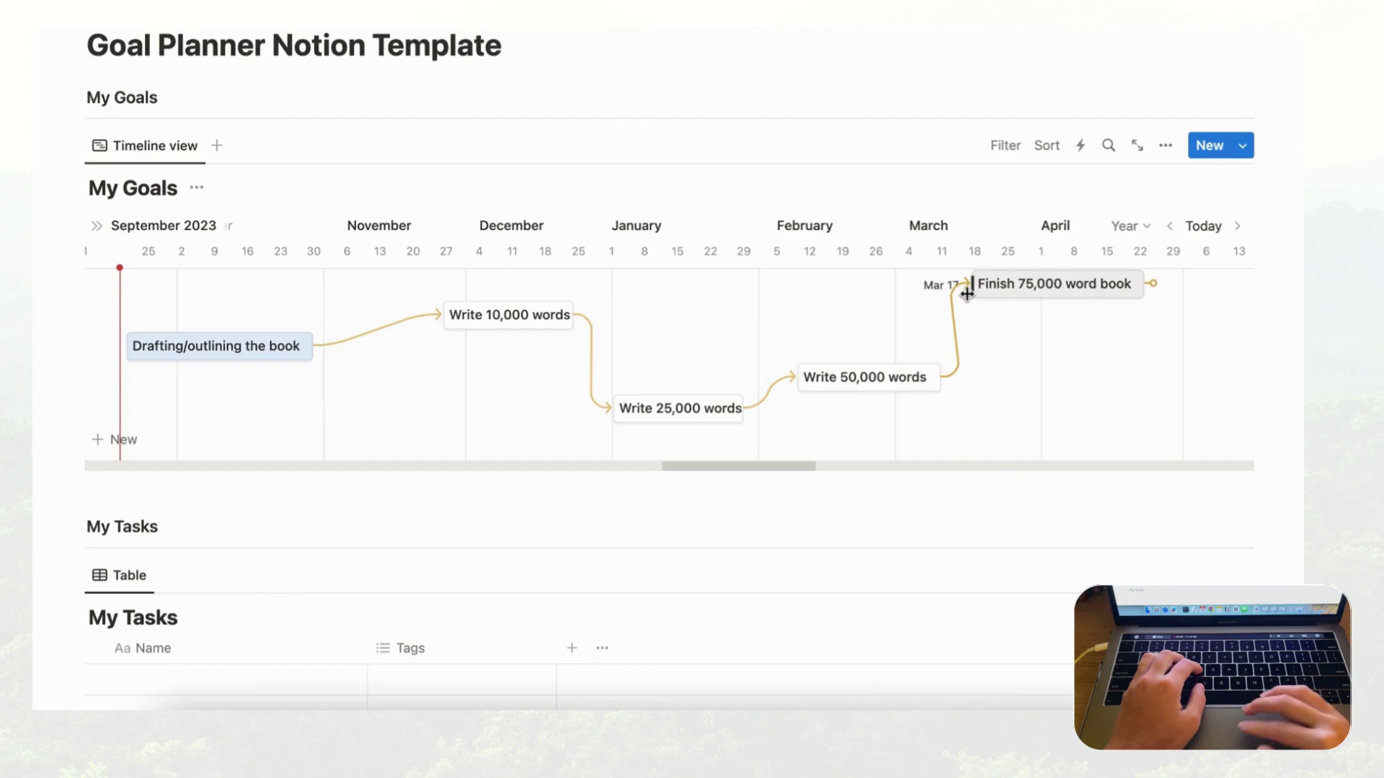
- Move the Finish 75,000 word book card to the second row at March 21 to April 26, 2024, and give its page a solid flag icon
left_click_drag(1072, 292, 1085, 337)
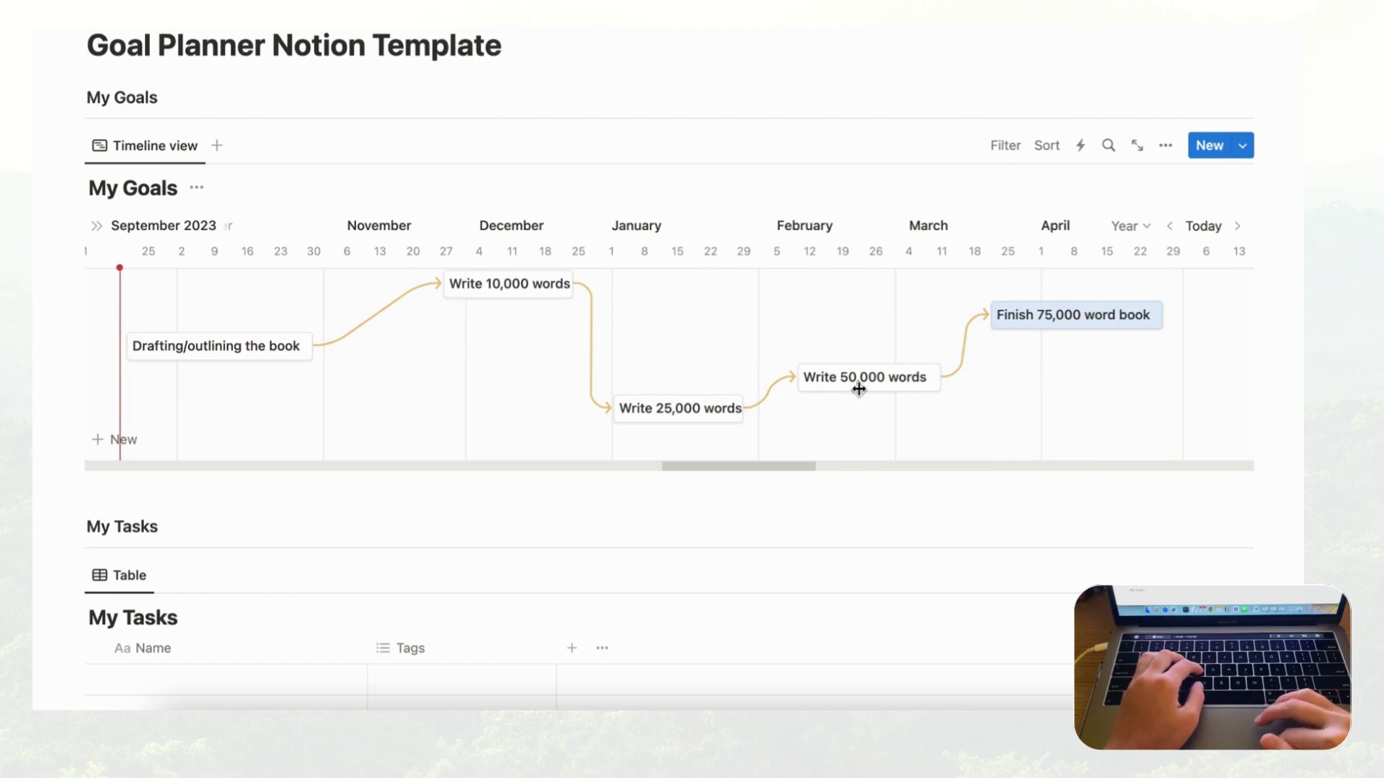
left_click(1078, 320)
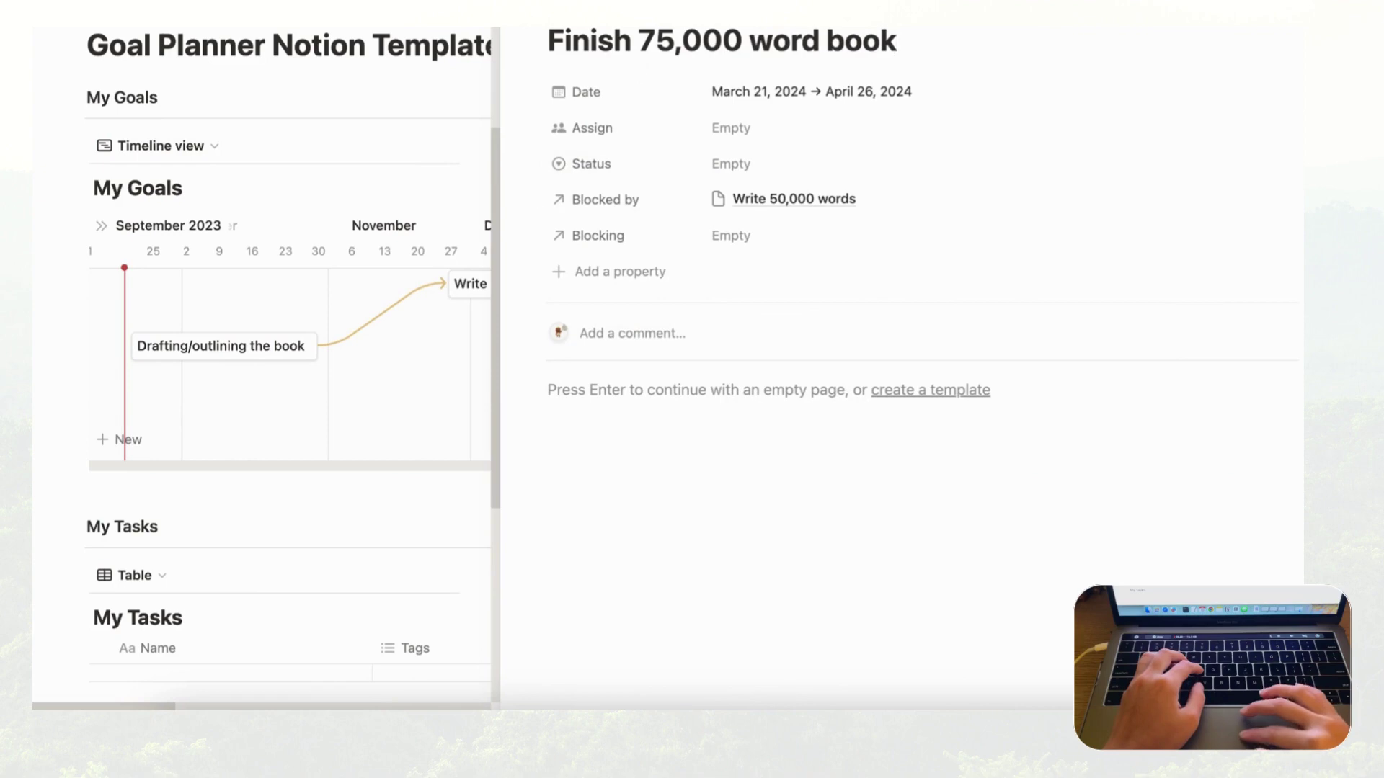
left_click(612, 36)
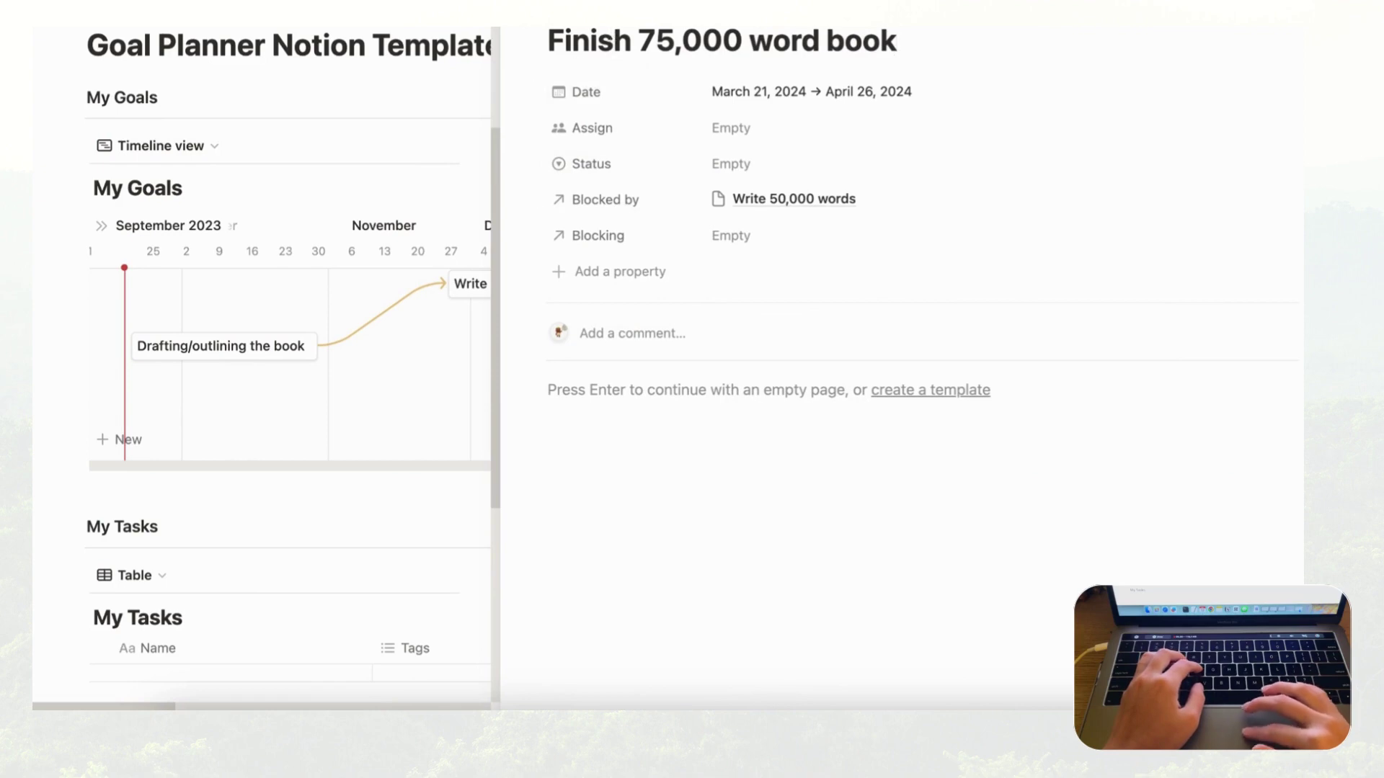
type("📥")
left_click(574, 44)
left_click(458, 81)
type("flag")
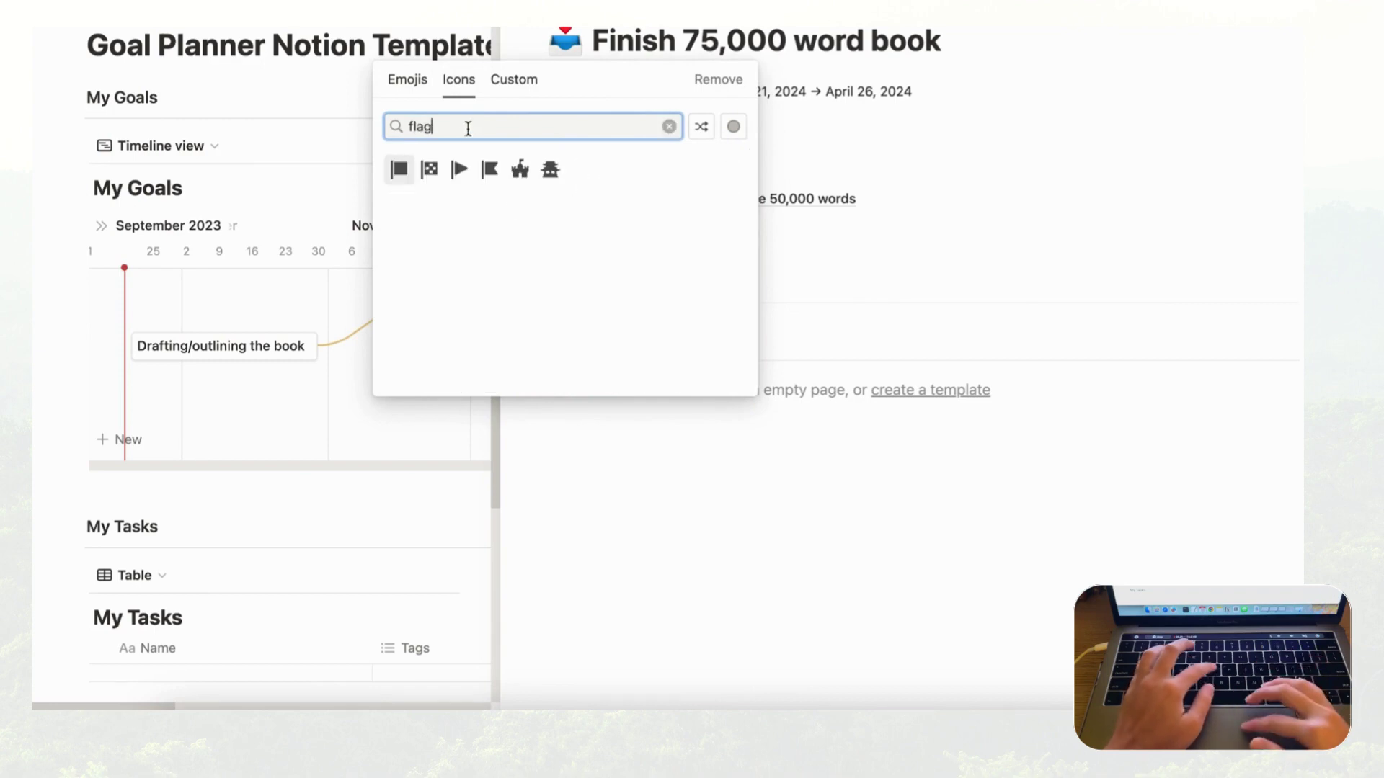
left_click(408, 172)
left_click(348, 201)
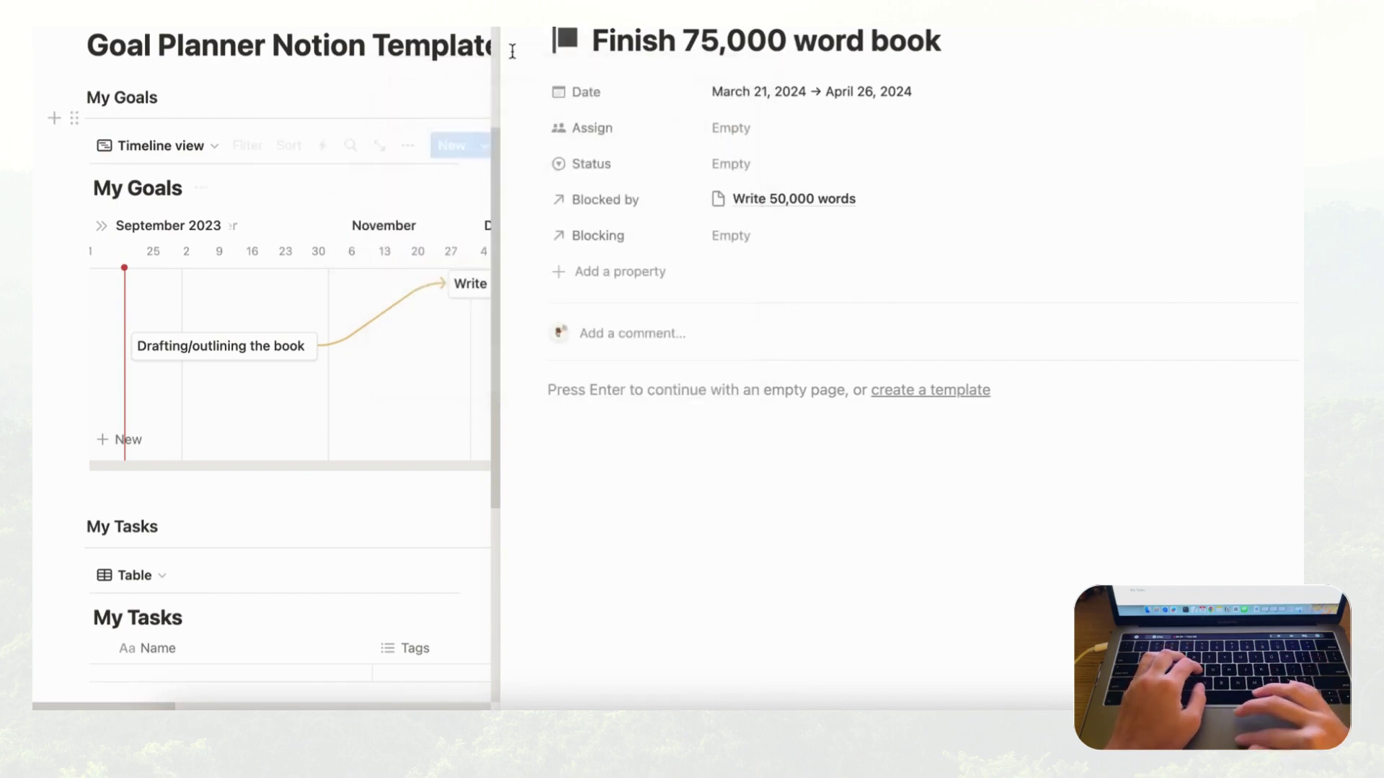
key("Escape")
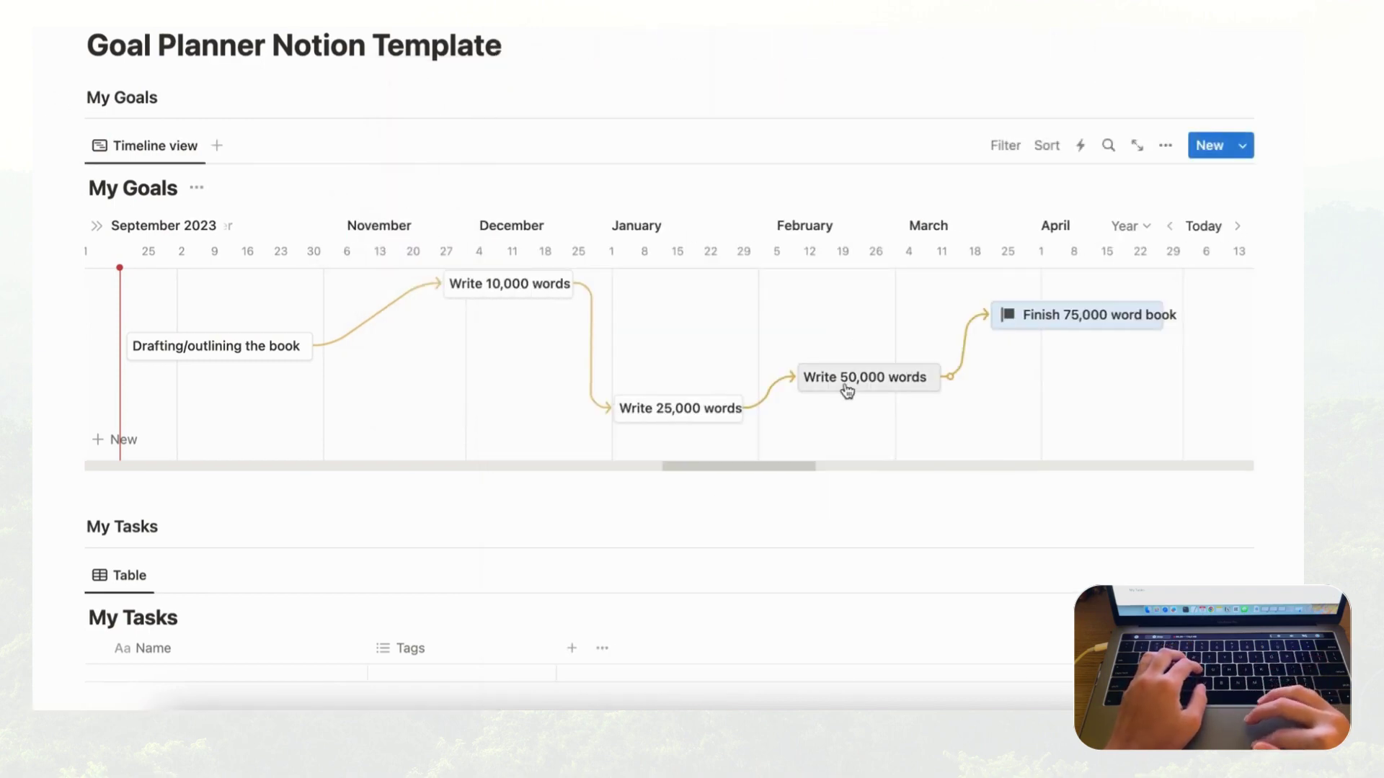
- Give the Write 50,000 words goal page a solid black pin icon
left_click(860, 384)
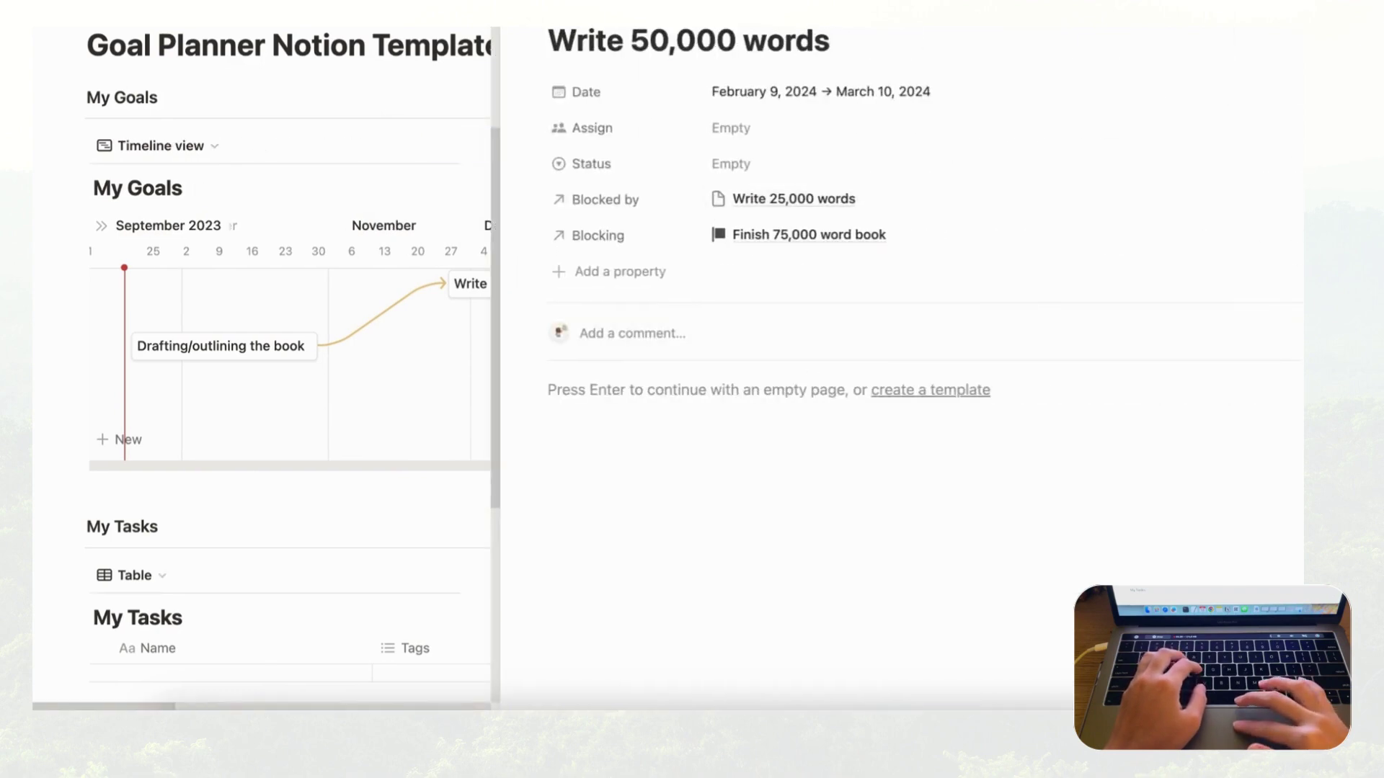
left_click(576, 13)
left_click(564, 40)
left_click(461, 80)
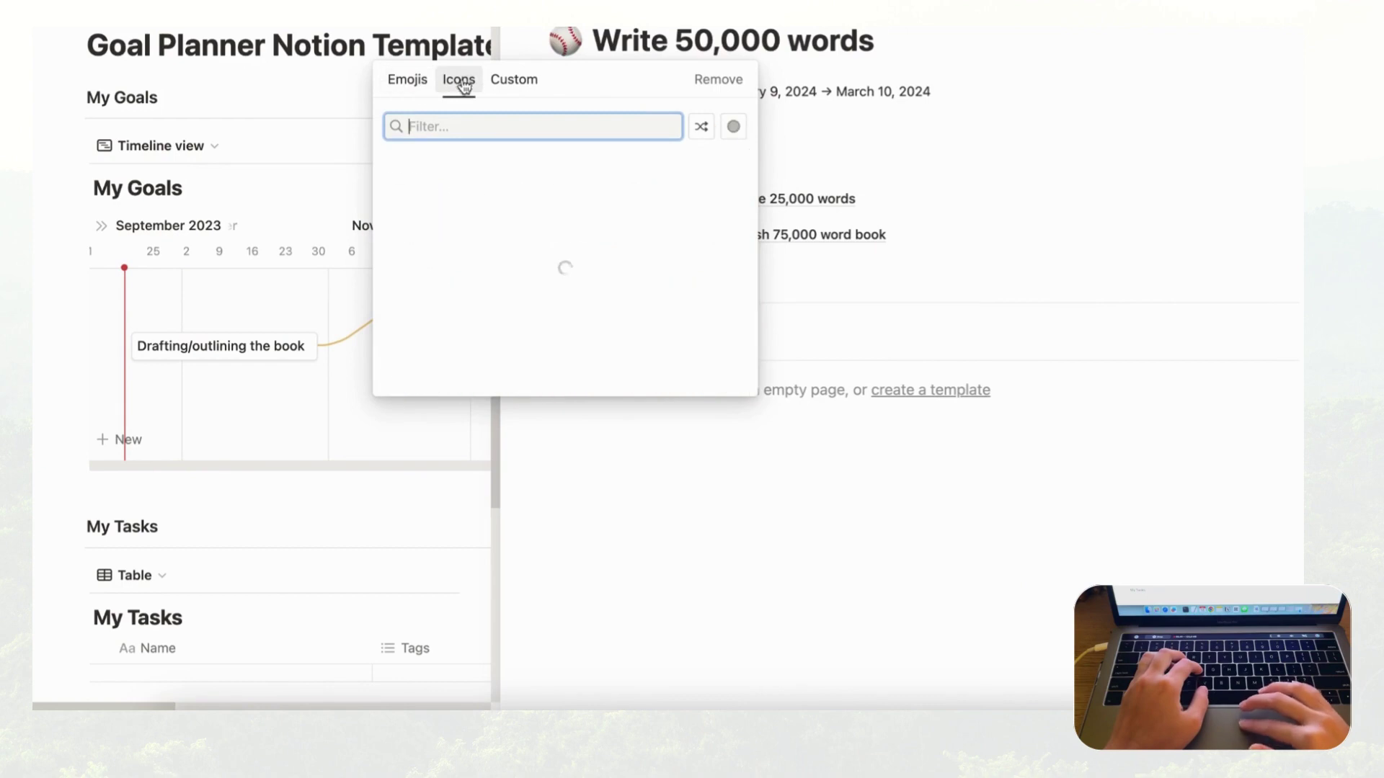
left_click_drag(489, 195, 427, 240)
key("Escape")
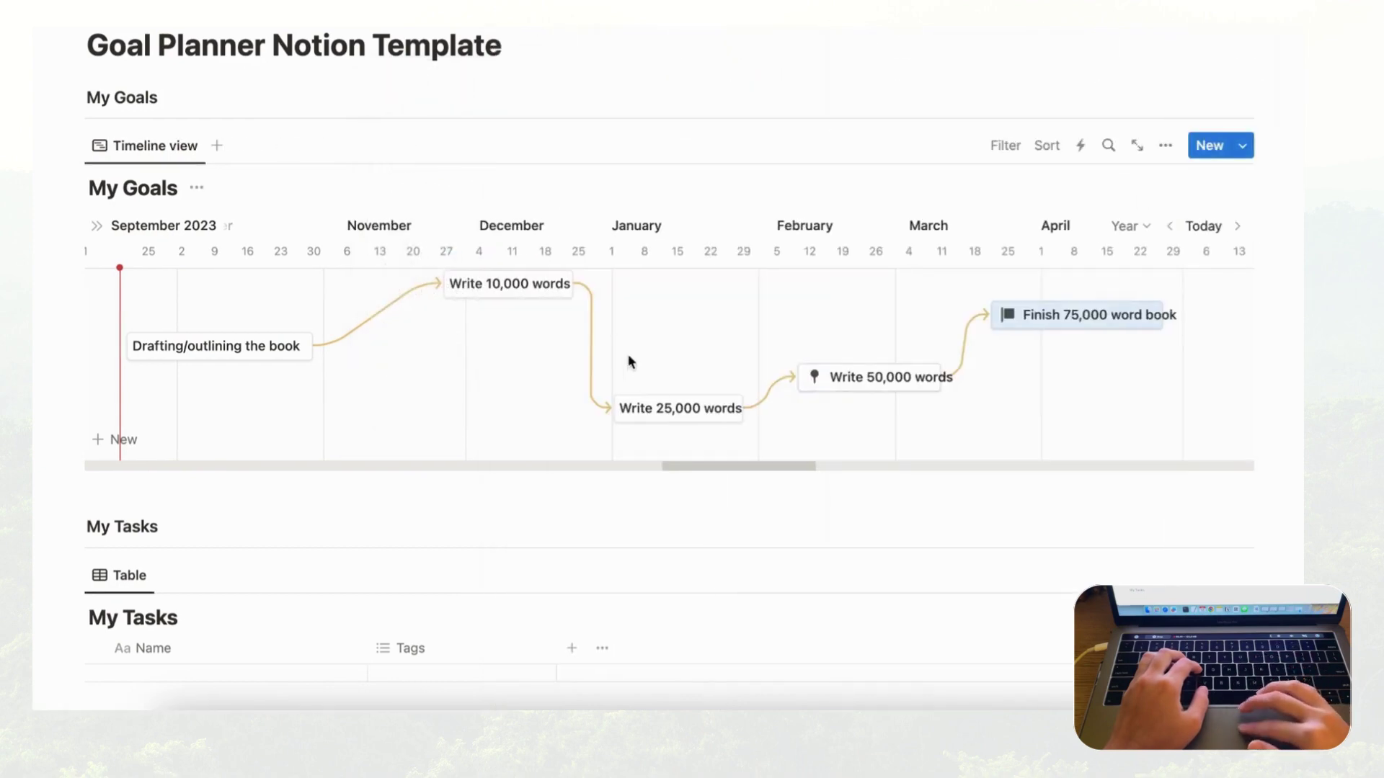
- Set the icon of the Write 25,000 words goal page to the black pin
left_click(647, 411)
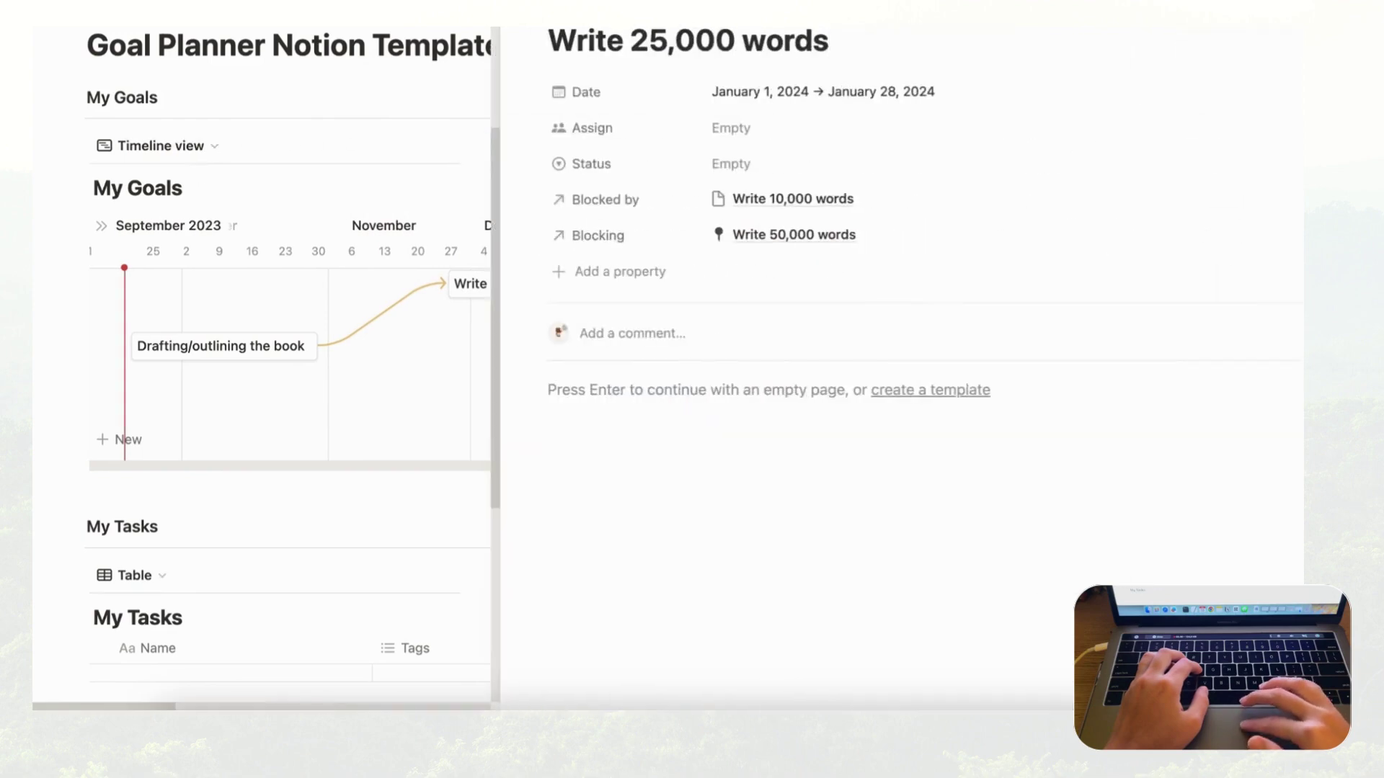
left_click(566, 40)
left_click(458, 82)
left_click(398, 193)
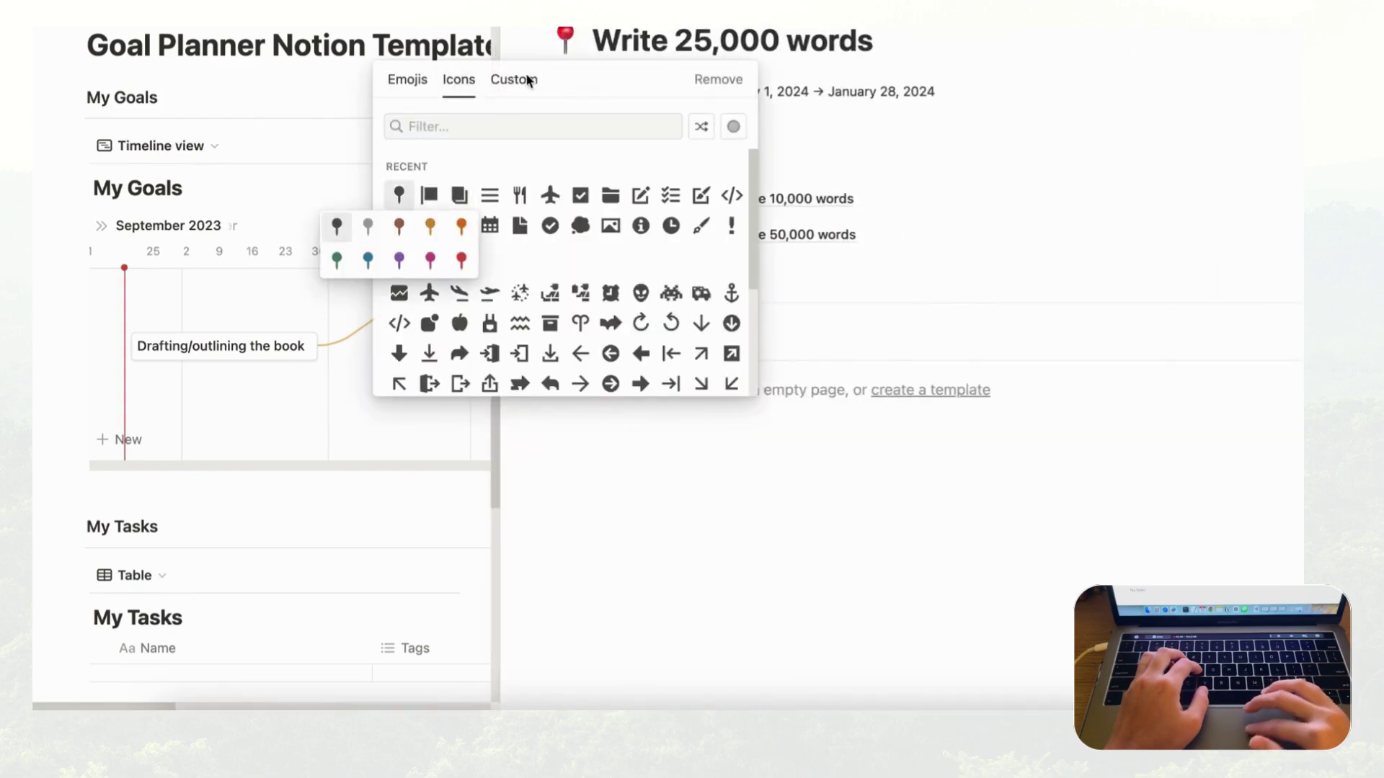
left_click(336, 227)
key("Escape")
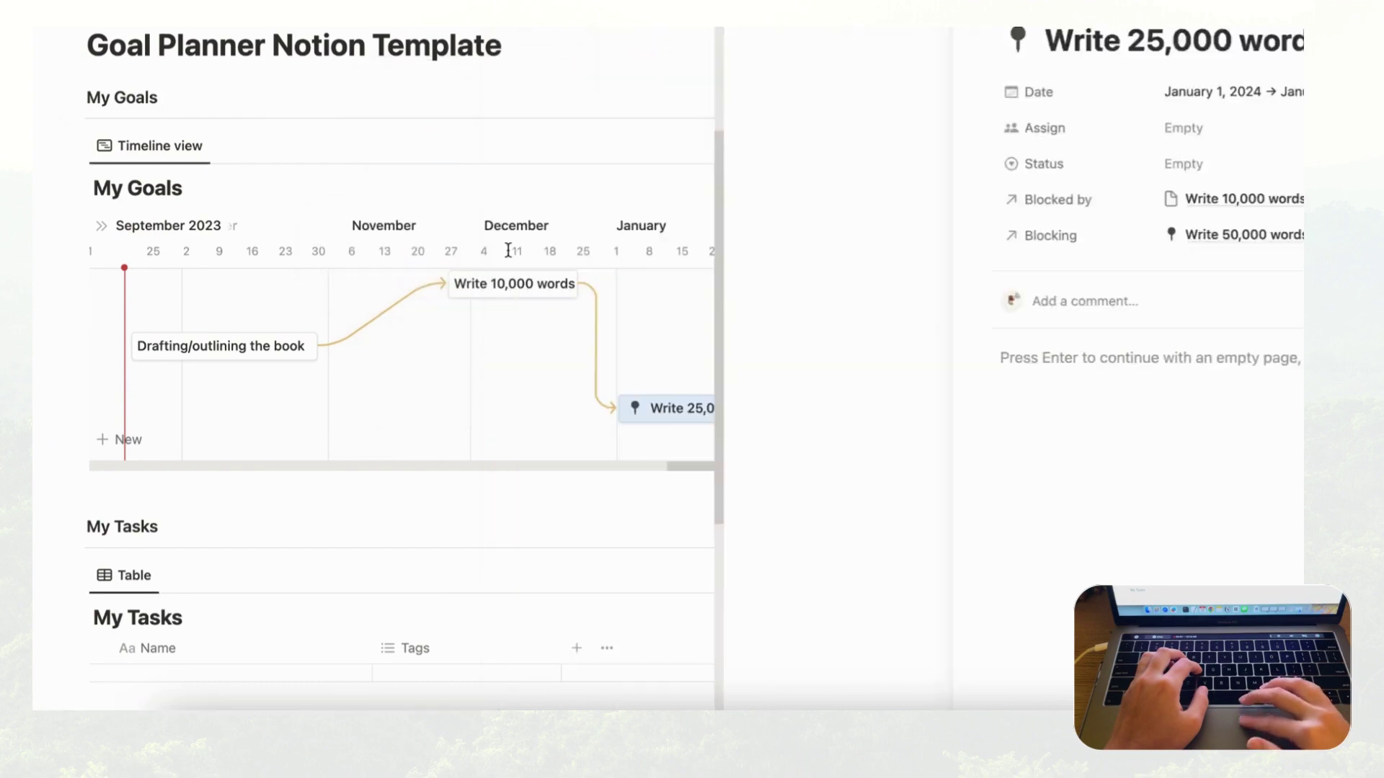
- Add the black pin icon to the Write 10,000 words goal page
left_click(532, 284)
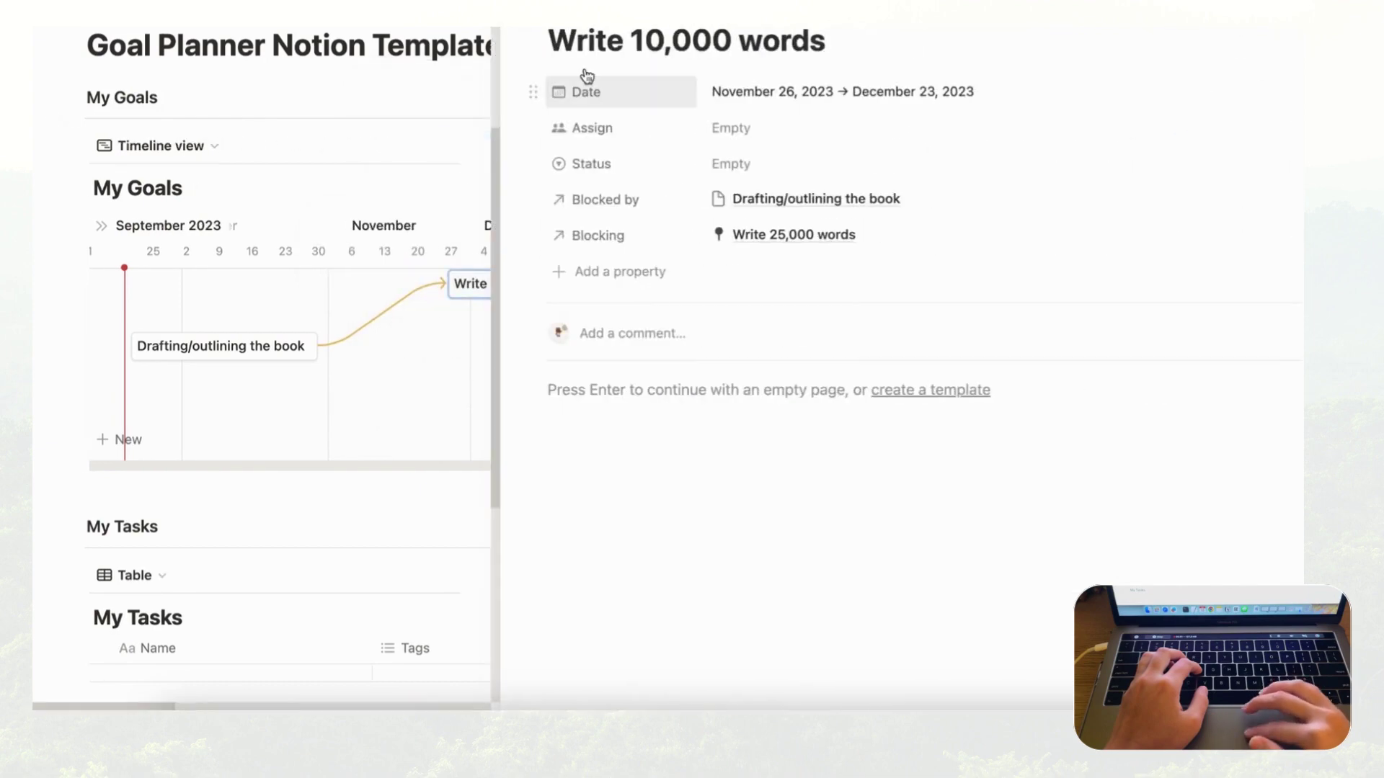
left_click(570, 16)
left_click(566, 42)
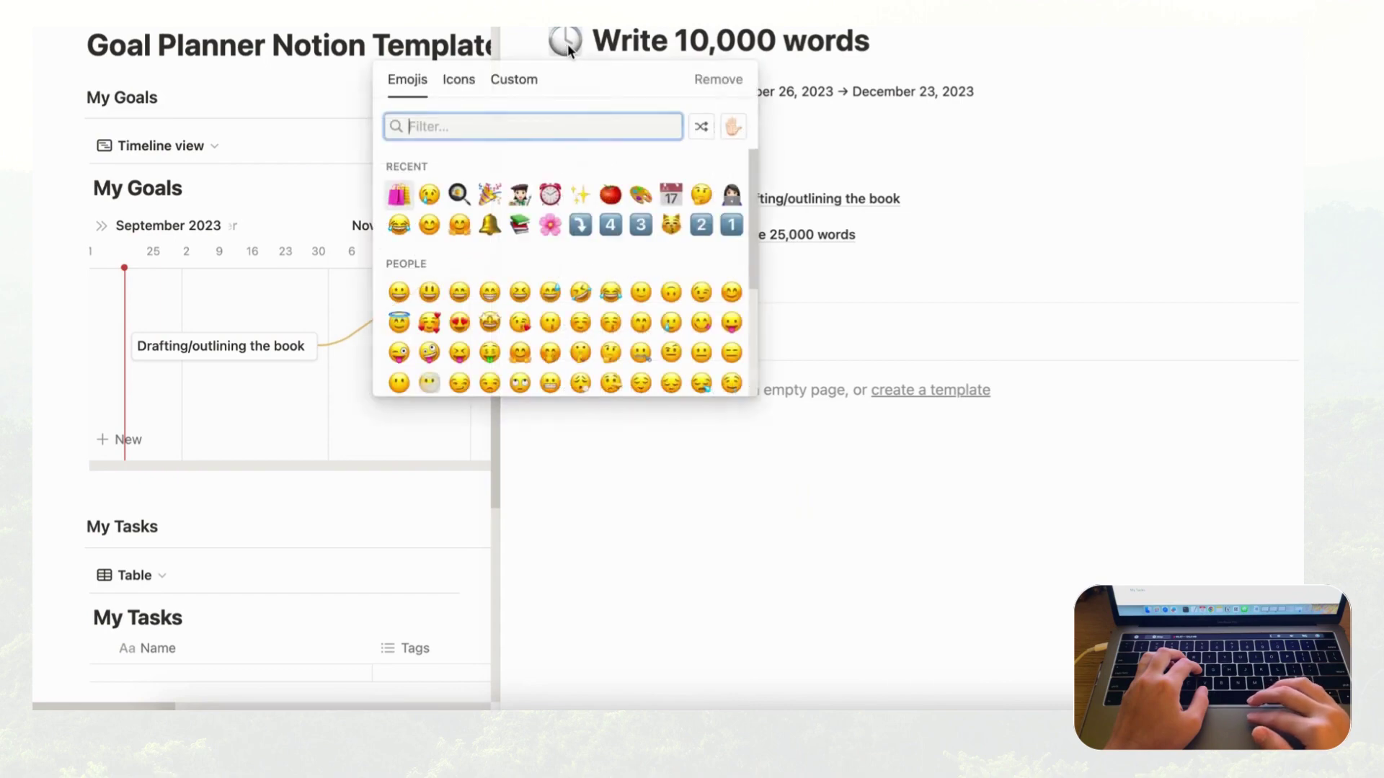
left_click(458, 81)
mouse_move(398, 194)
left_click(336, 226)
key("Escape")
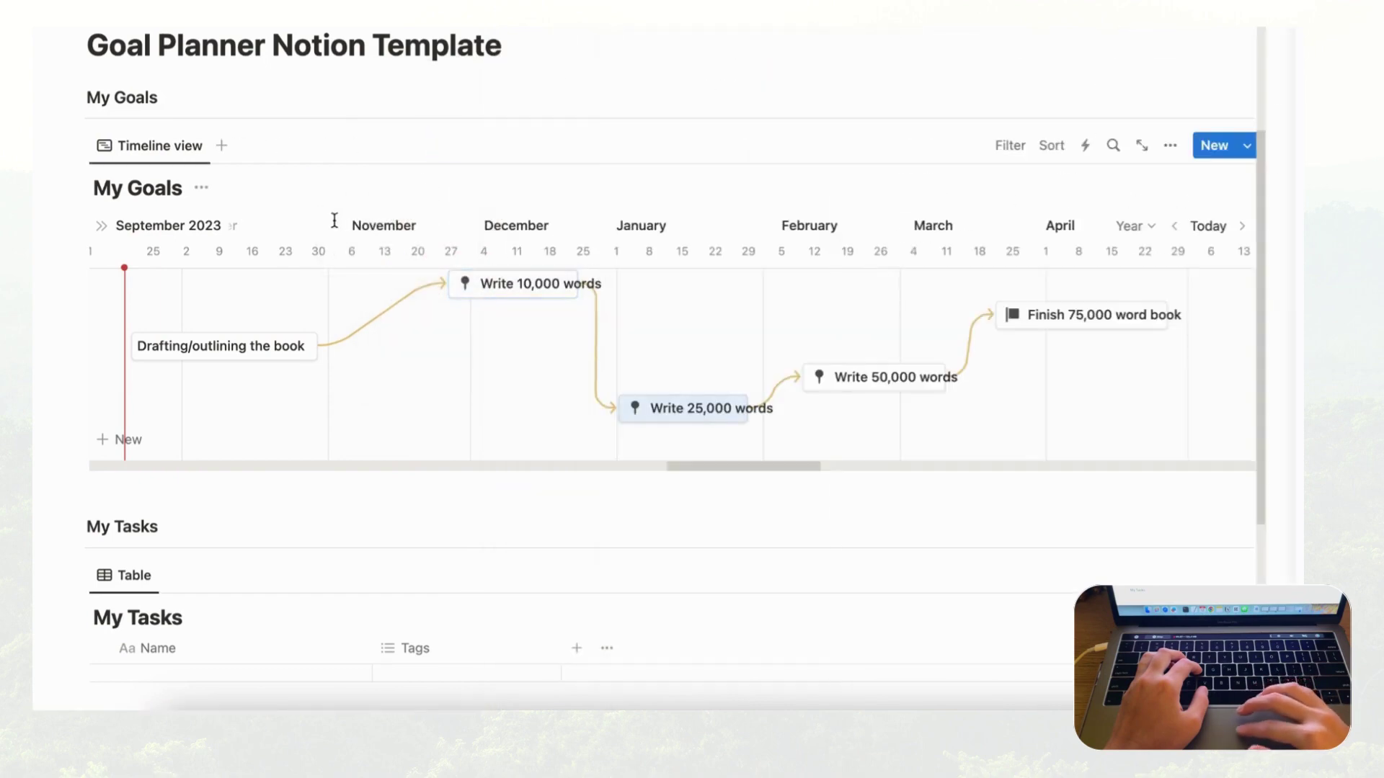
- Mark the Drafting/outlining the book goal page with the black pin icon
left_click(234, 357)
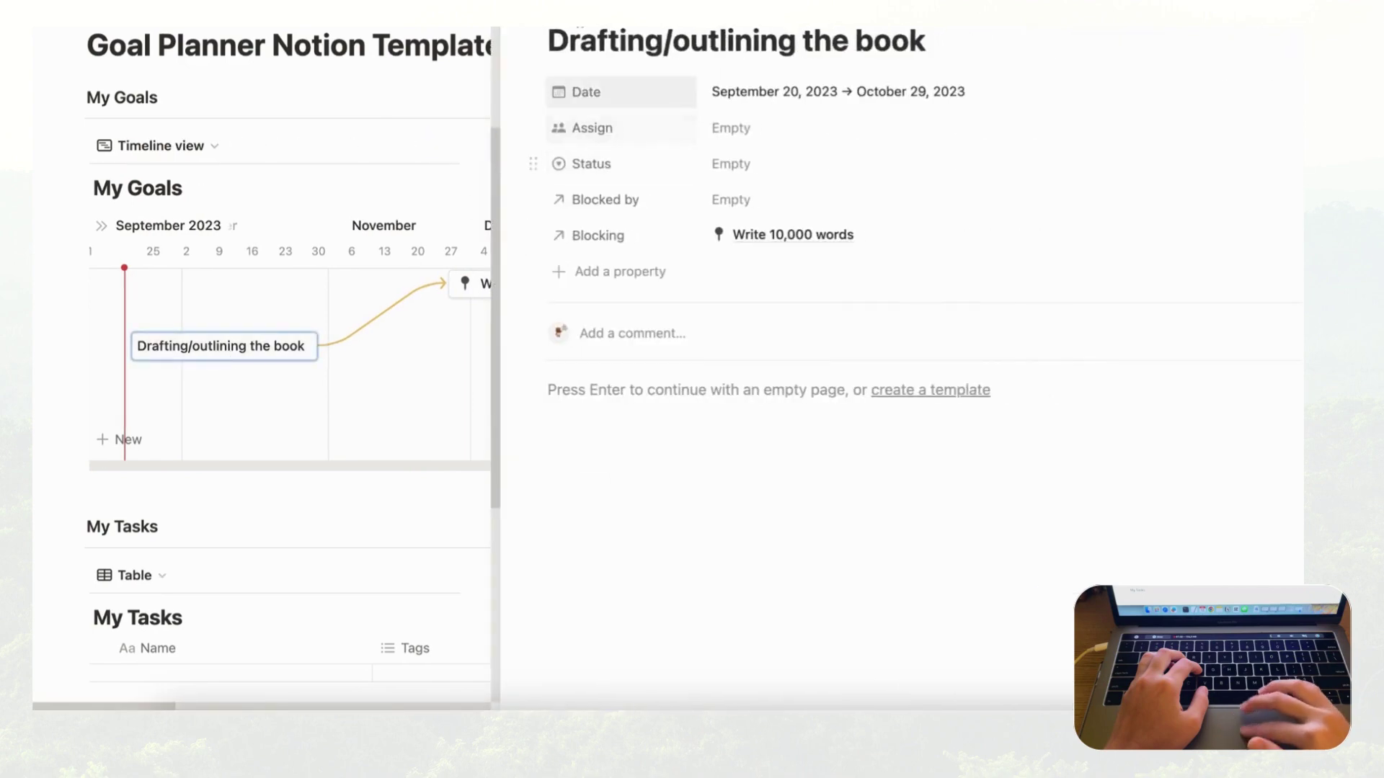
left_click(570, 16)
left_click(566, 41)
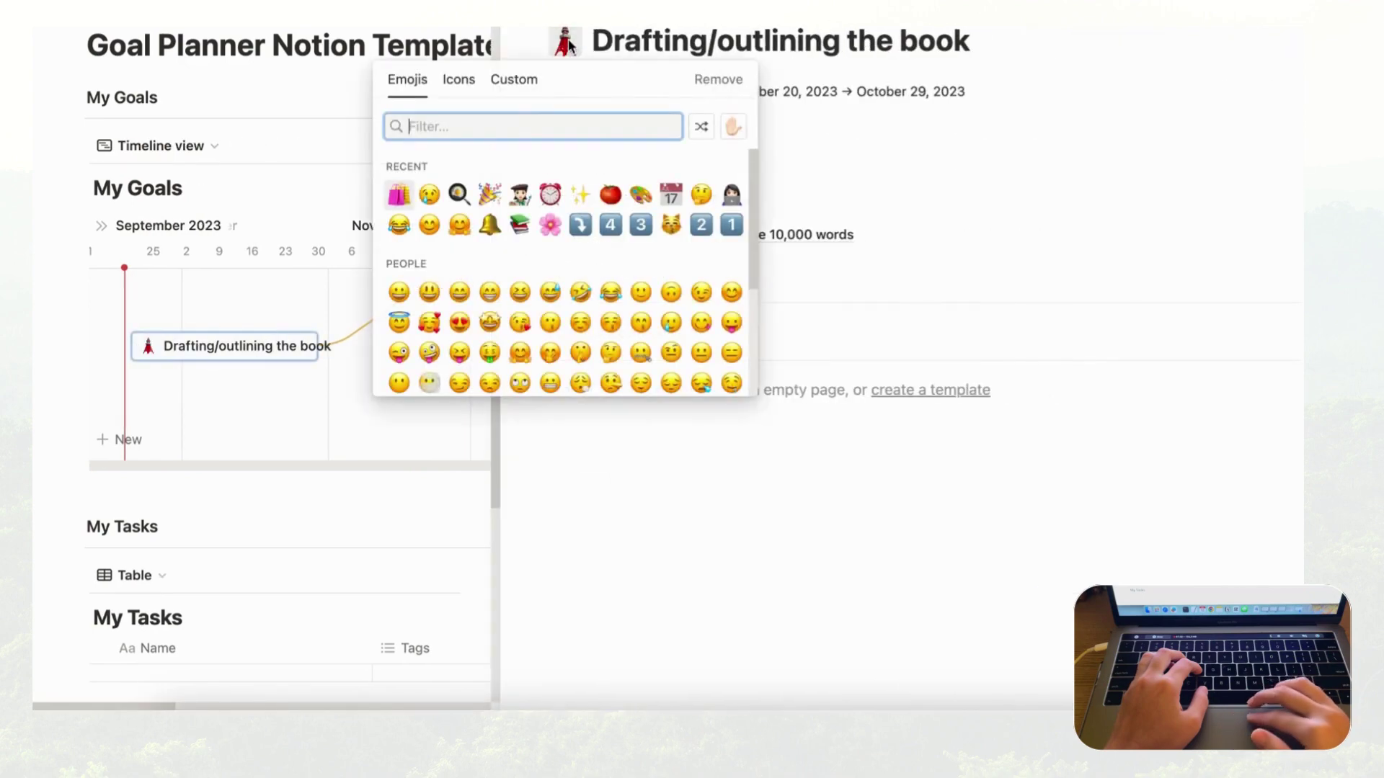
left_click(452, 85)
mouse_move(403, 191)
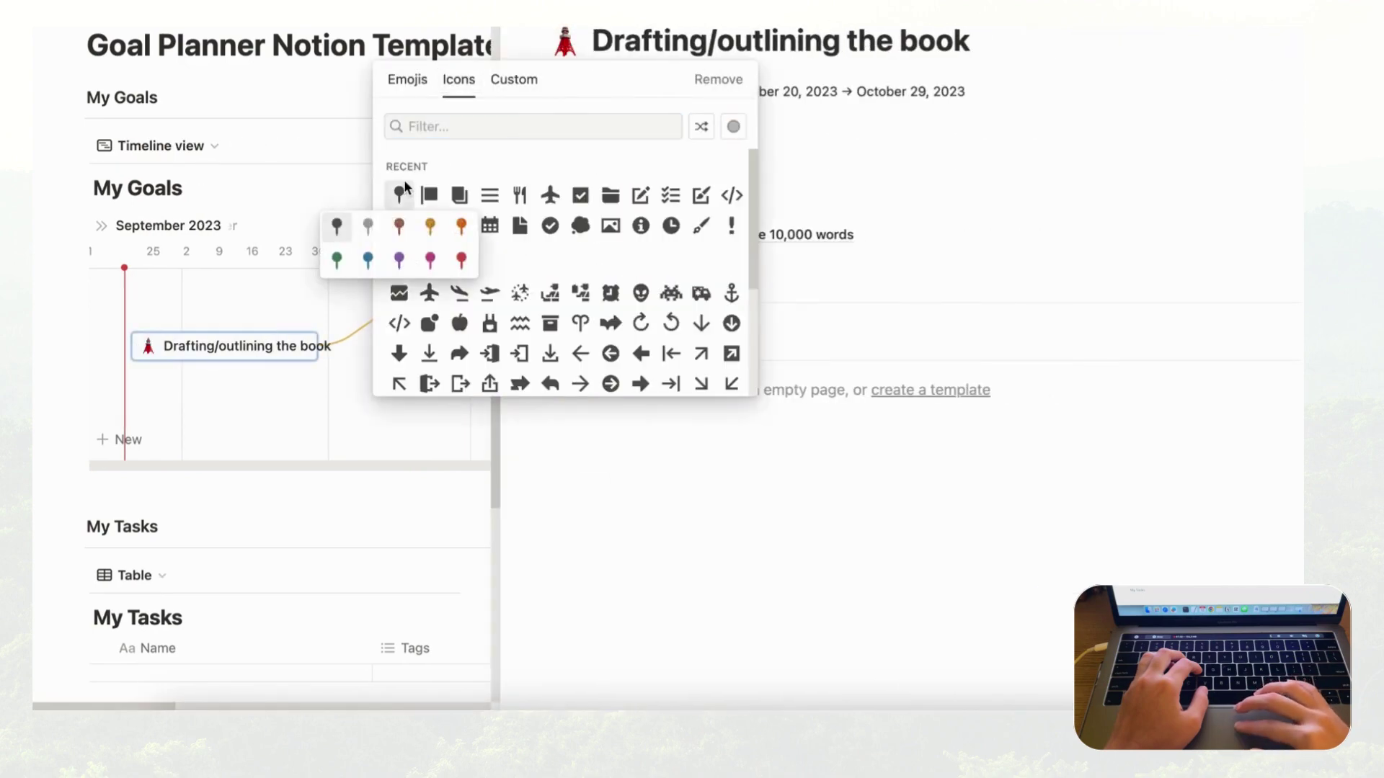
left_click(337, 227)
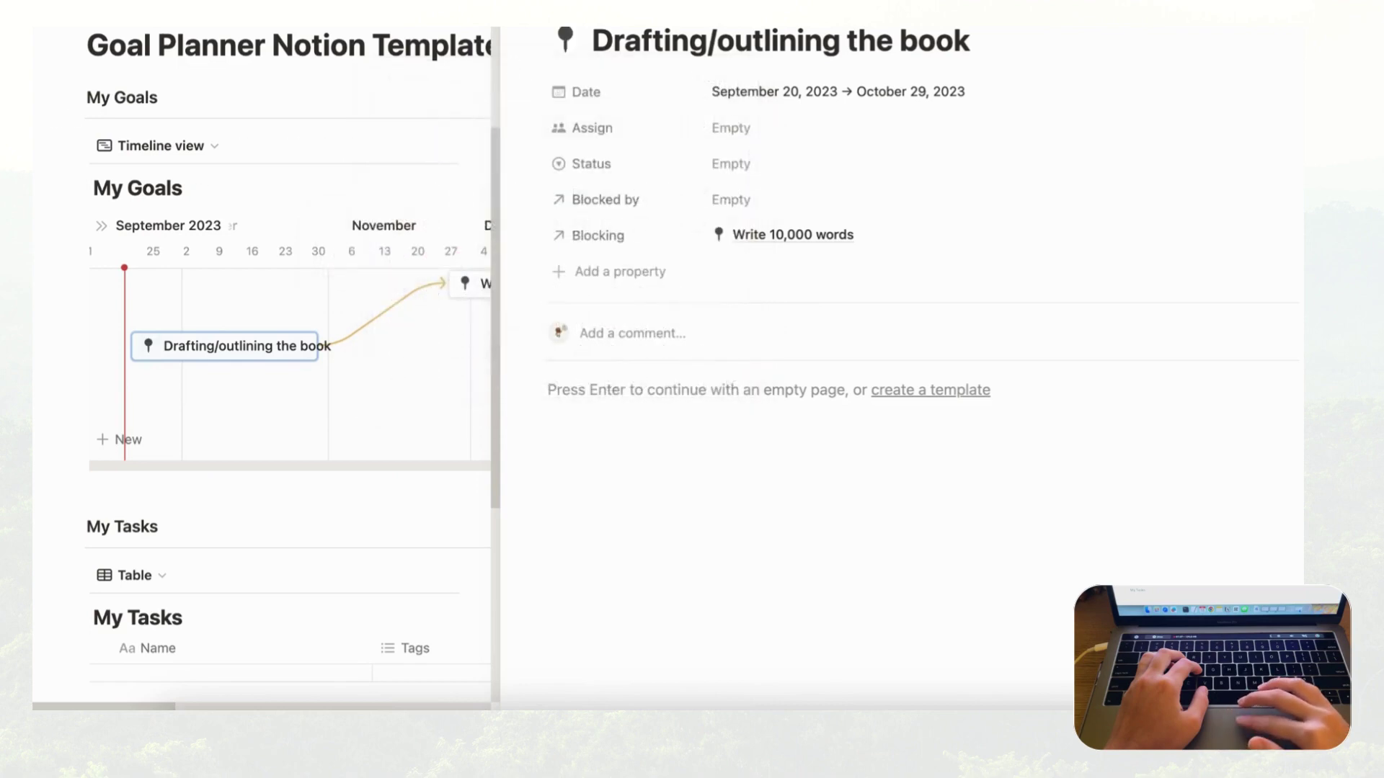
key("Escape")
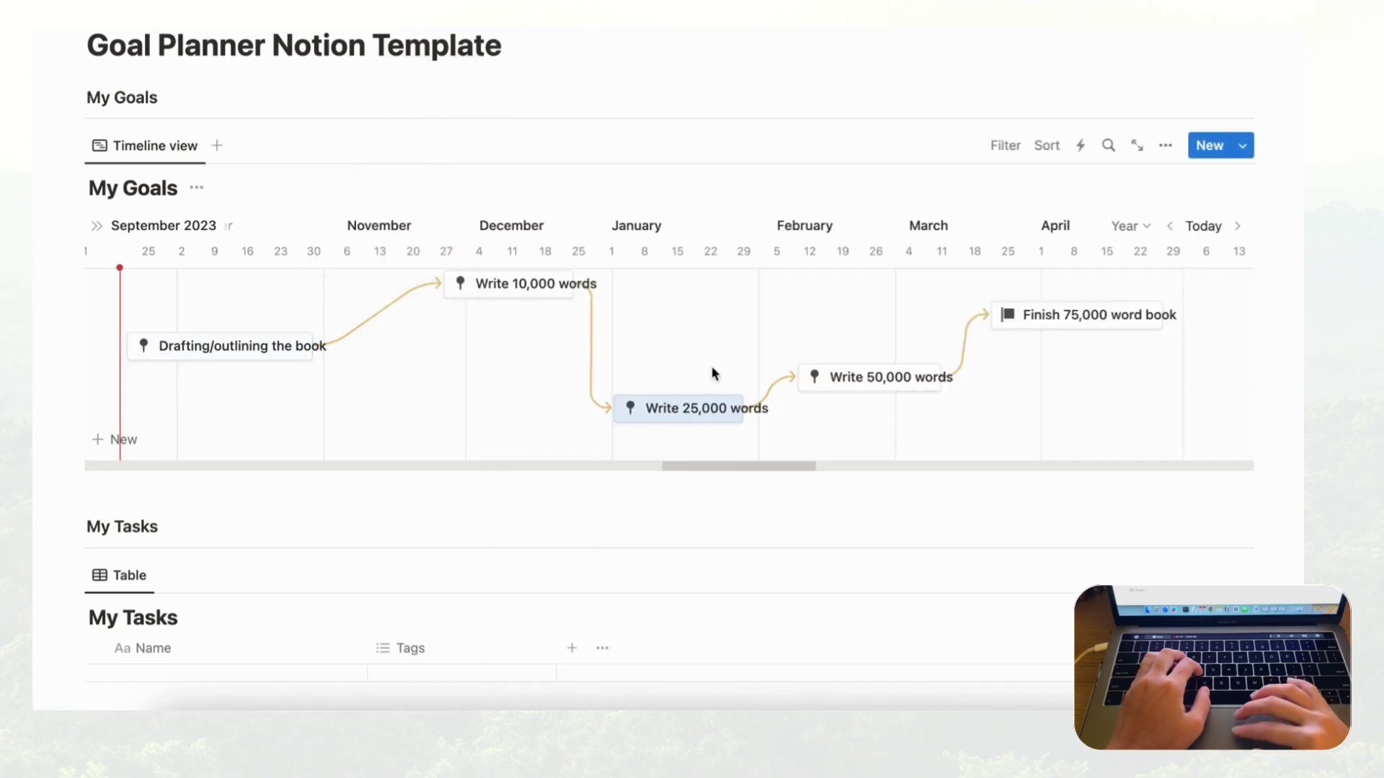
scroll(713, 373, "down", 3)
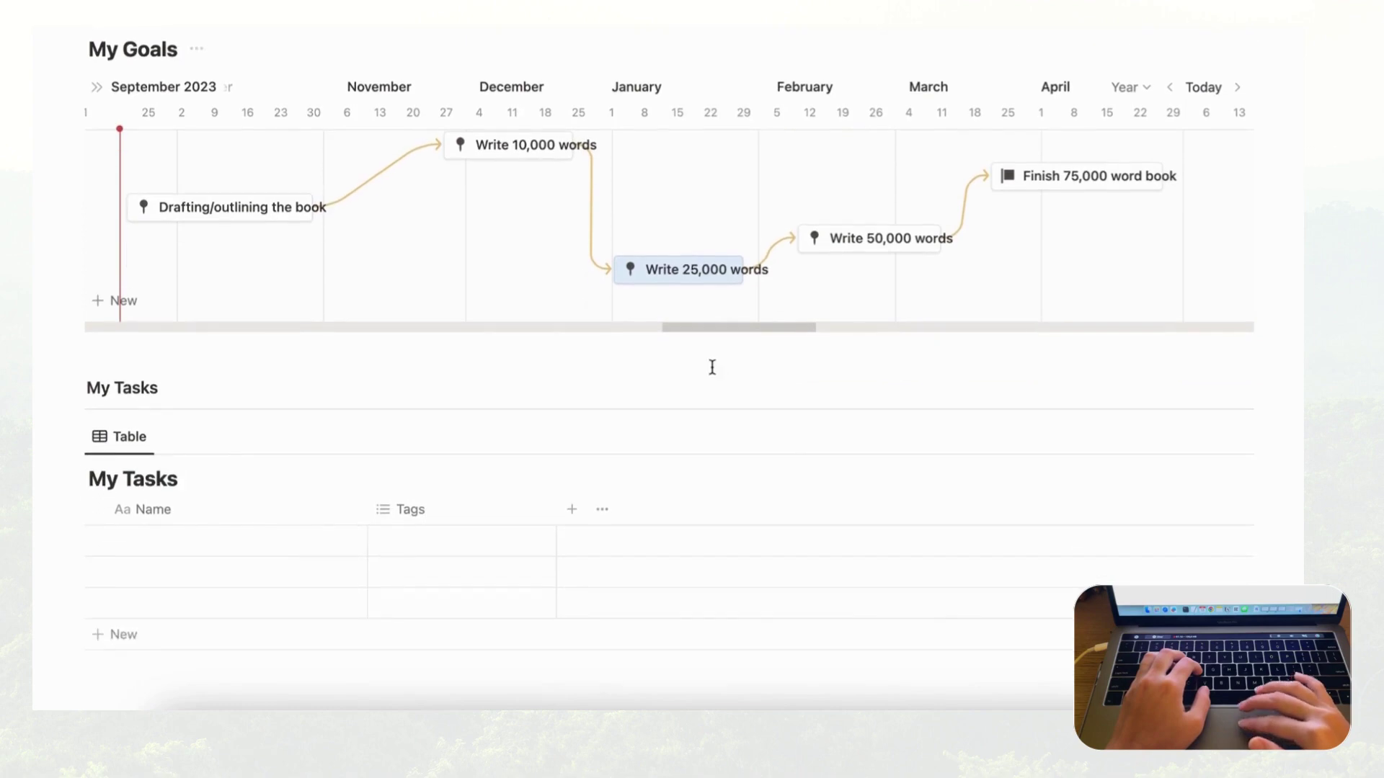
scroll(711, 366, "up", 1)
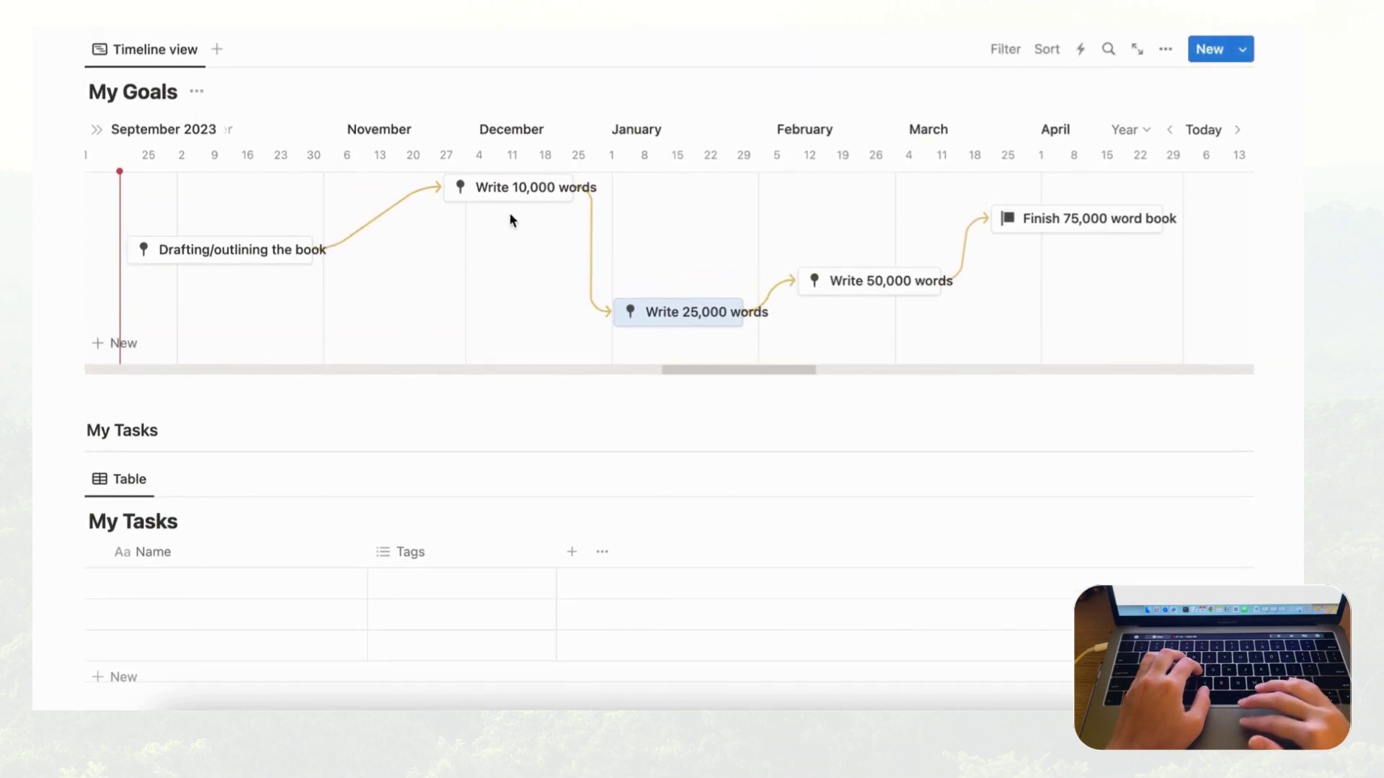
scroll(465, 339, "down", 1)
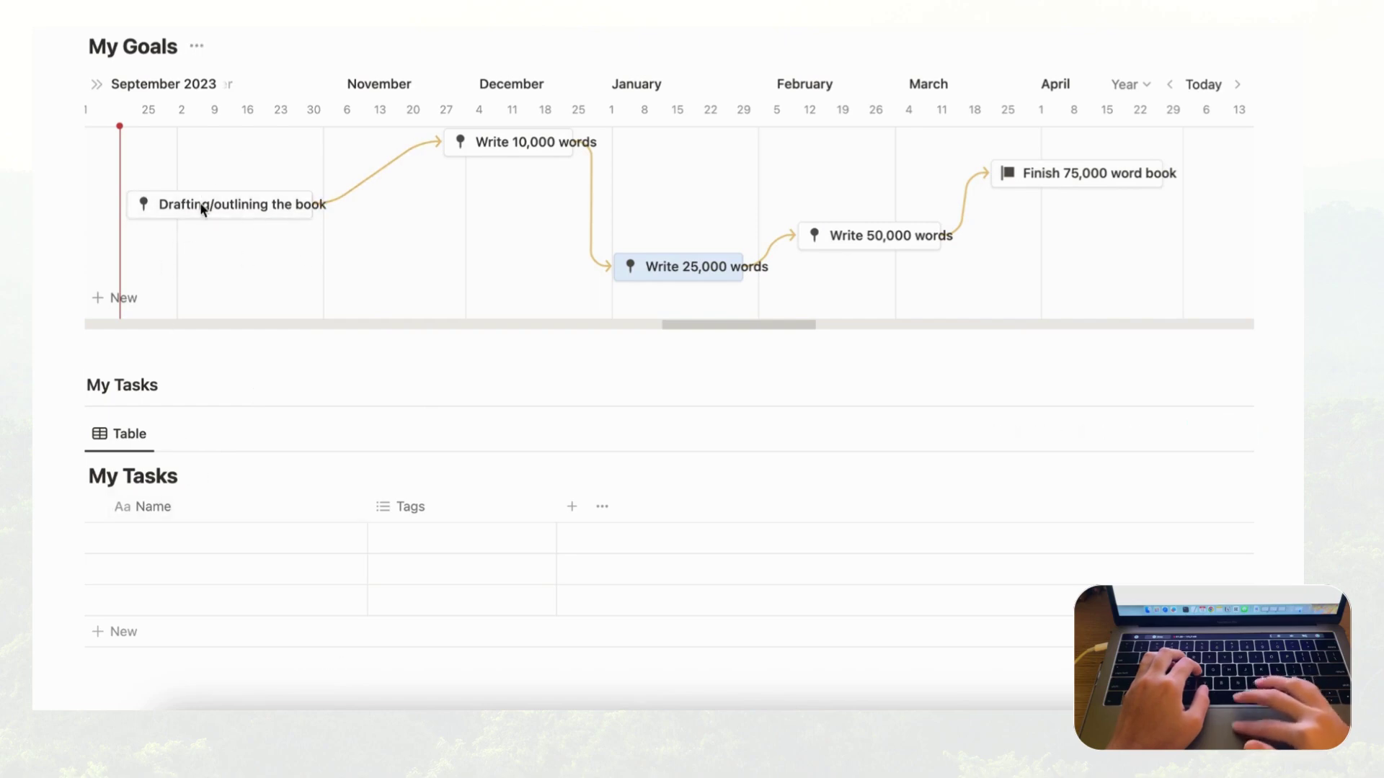
scroll(252, 260, "down", 2)
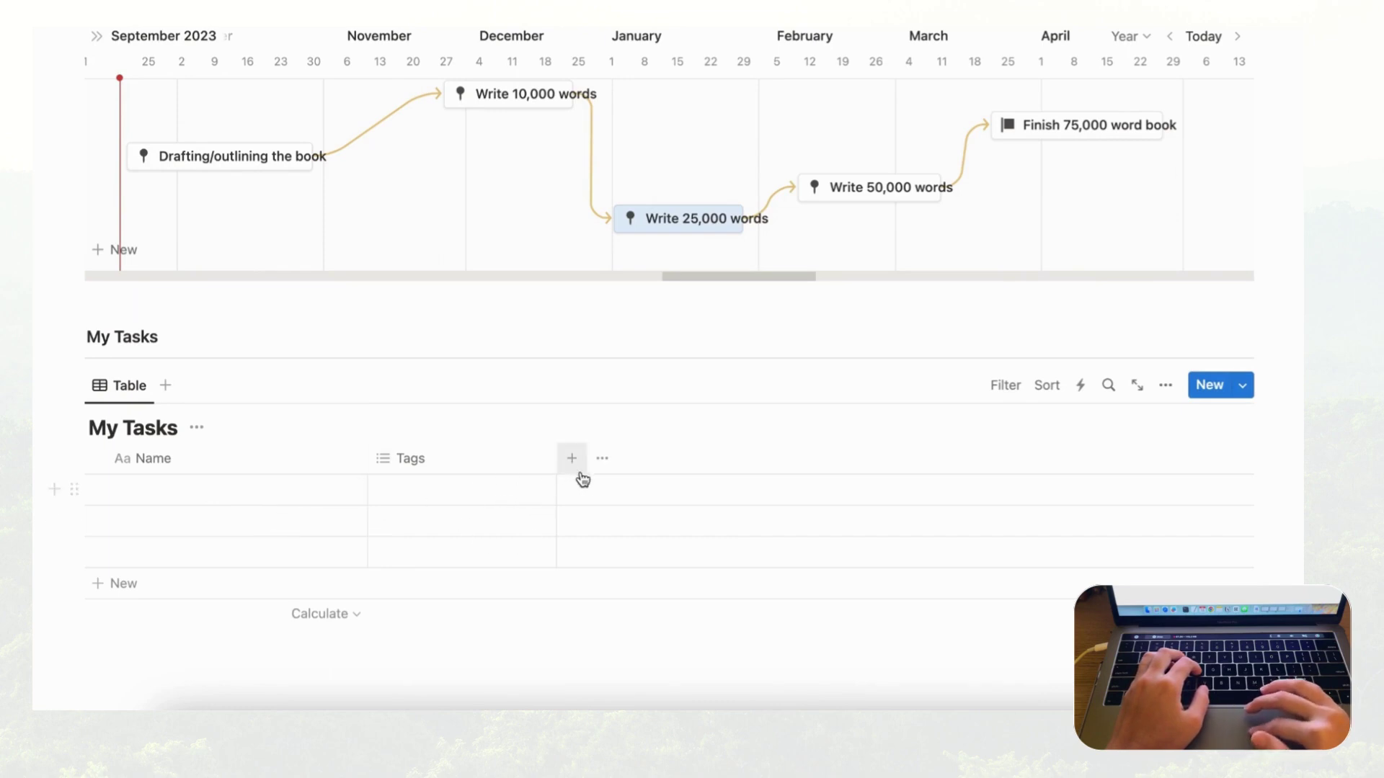
scroll(516, 392, "up", 2)
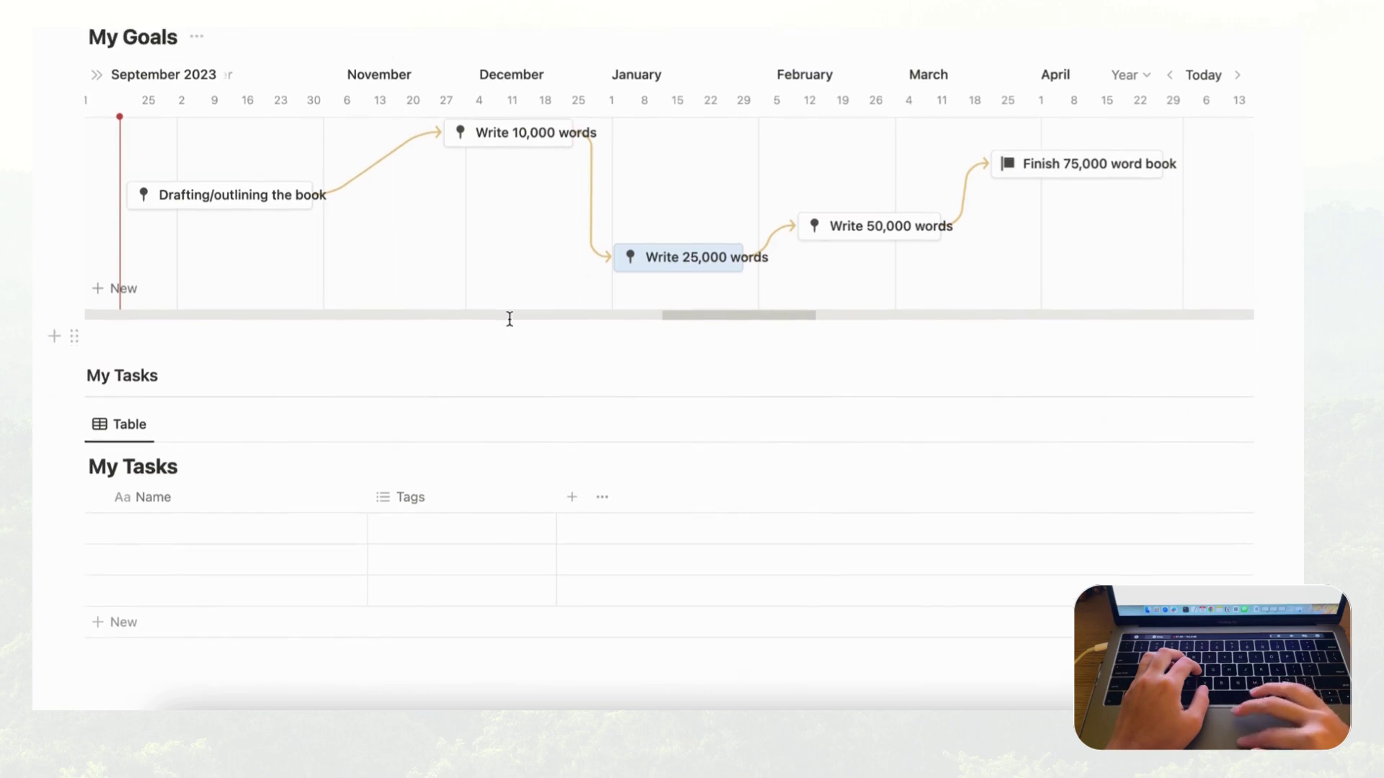
- Add a relation property to the My Tasks table linking to the My Goals database, with Show on My Goals turned on
left_click(572, 497)
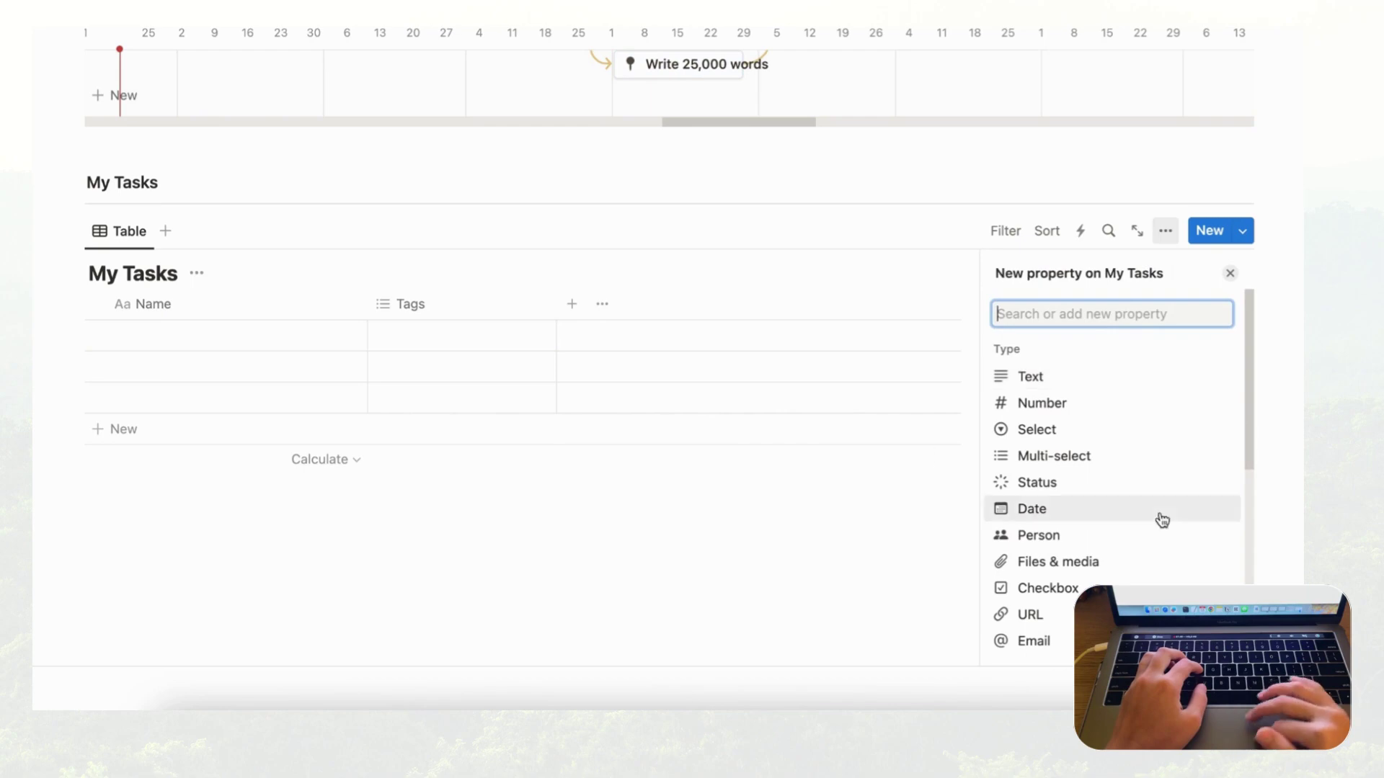
scroll(1161, 519, "down", 5)
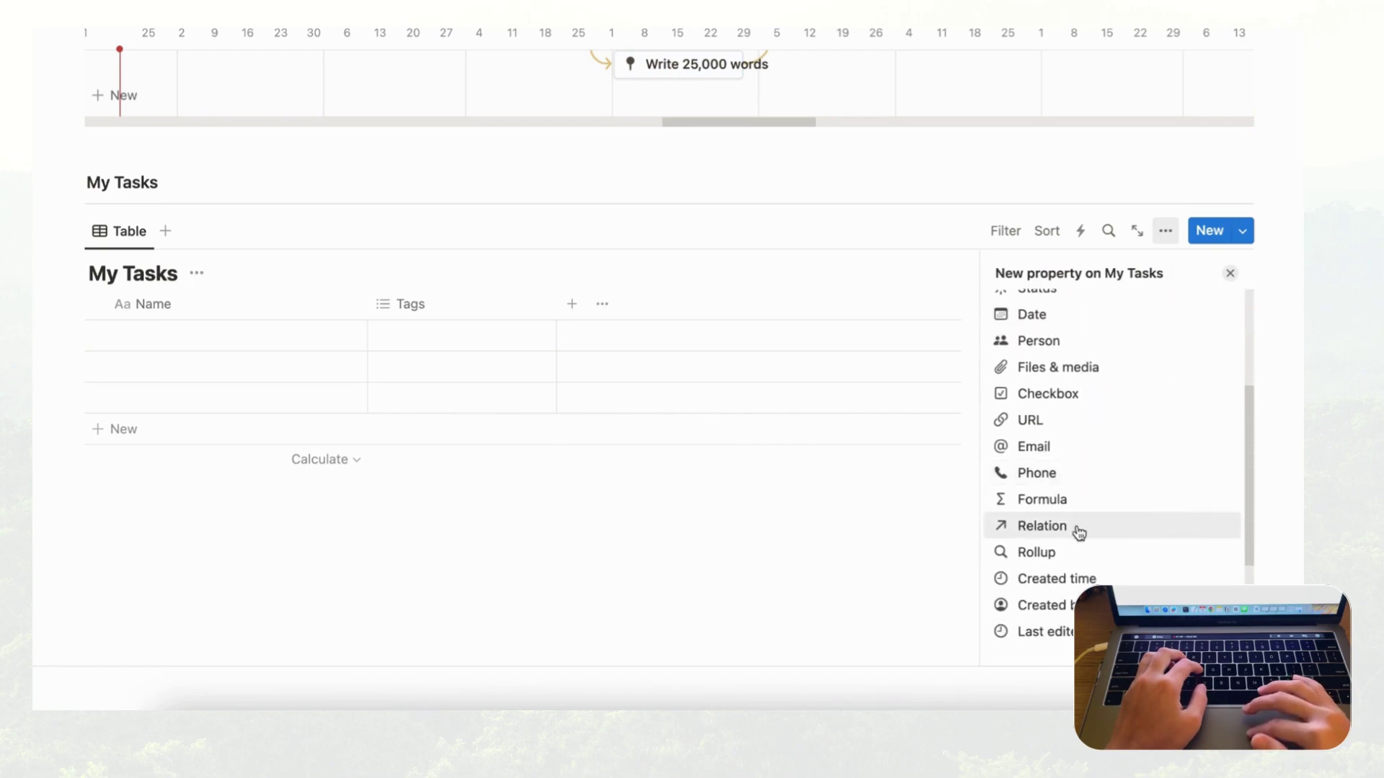
left_click(1066, 531)
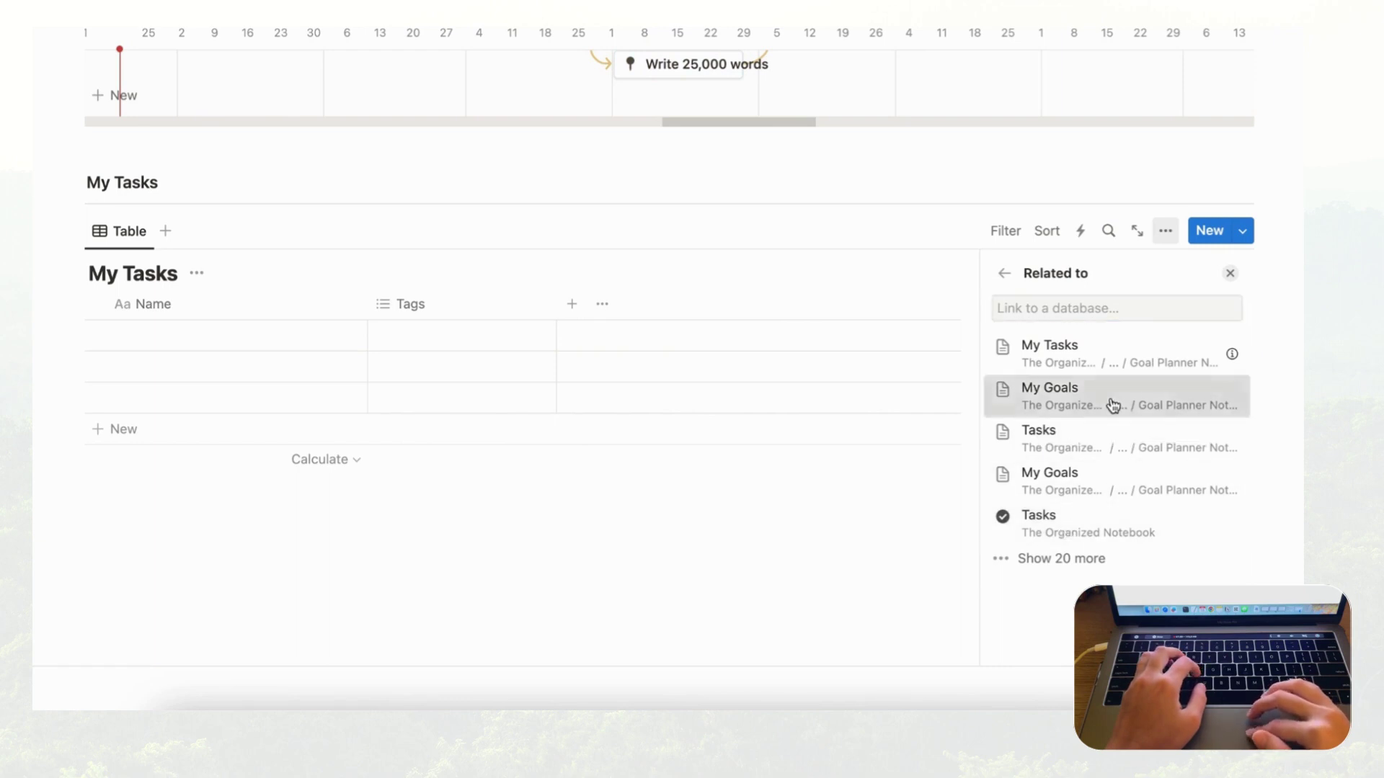
left_click(1112, 404)
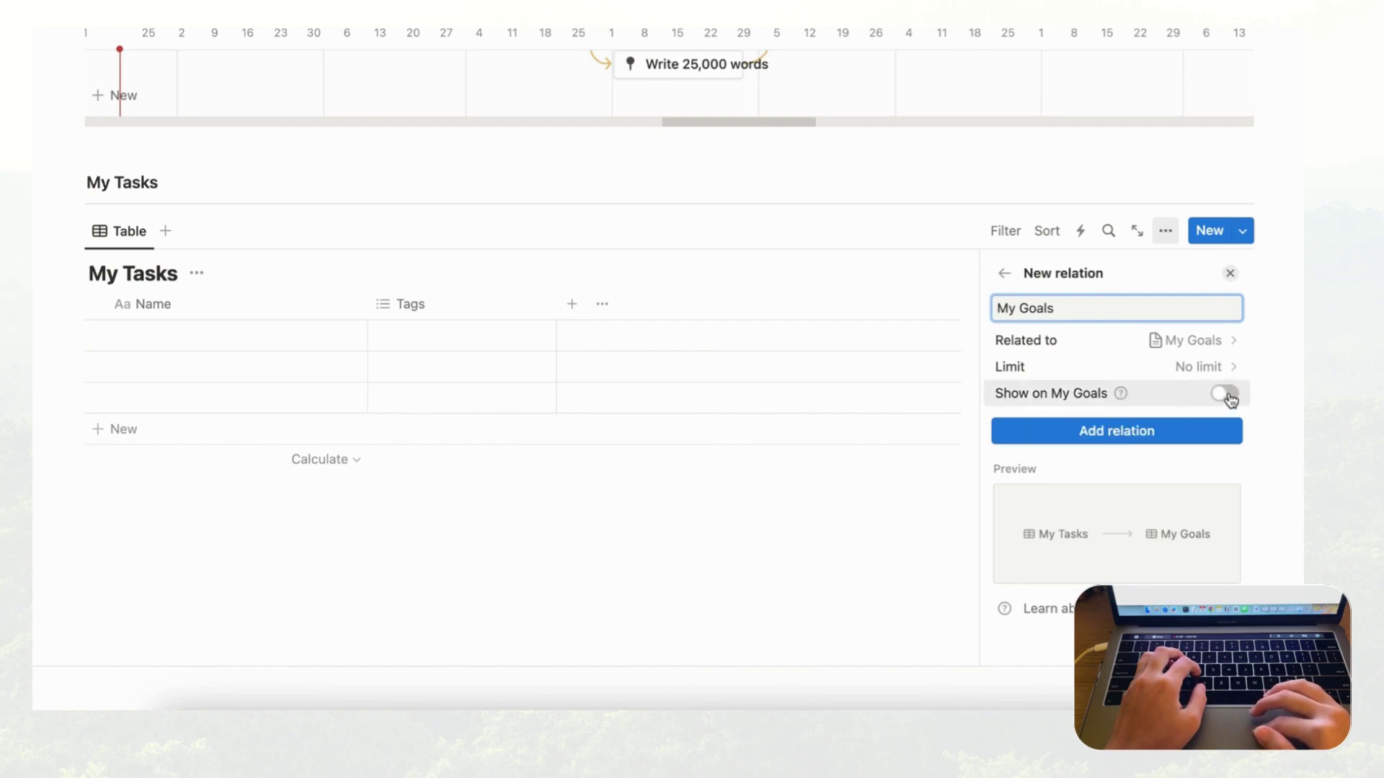
left_click(1224, 394)
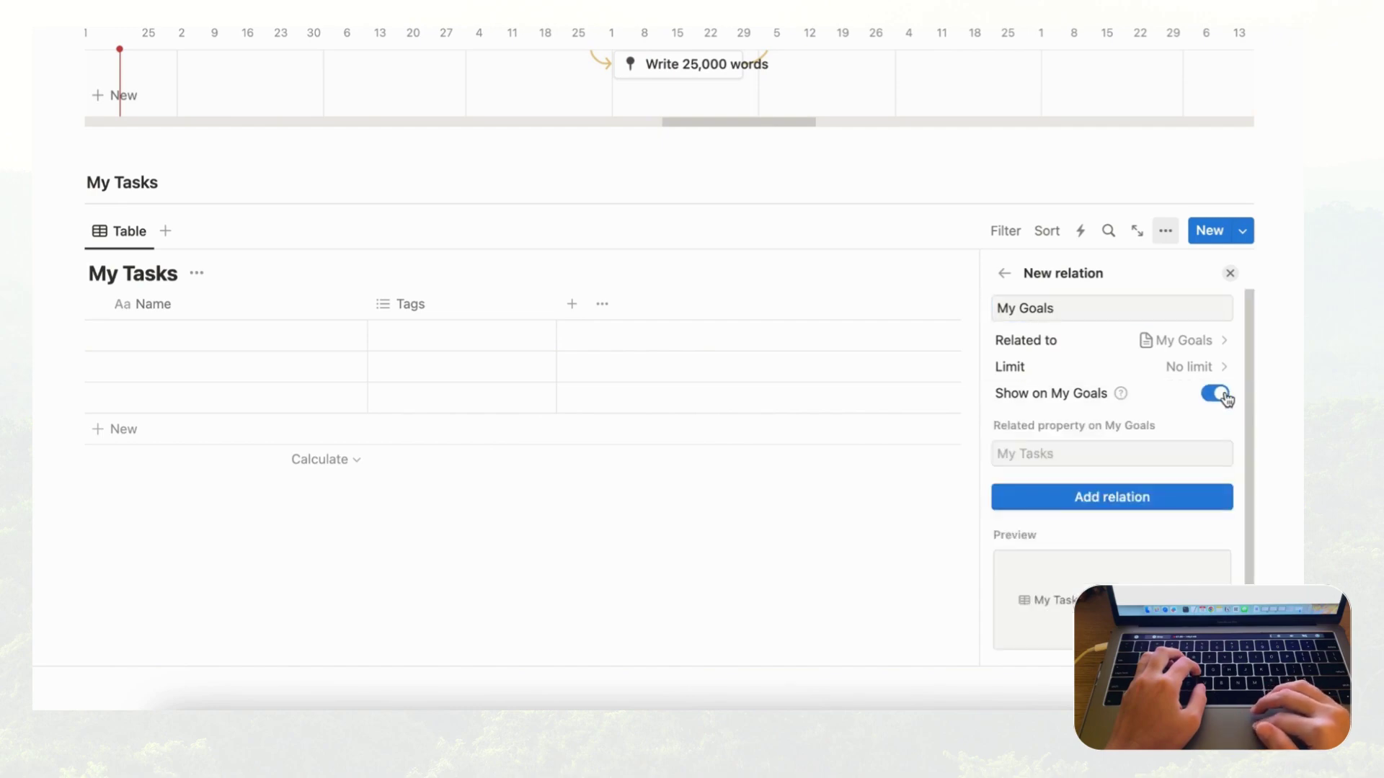
left_click(1149, 507)
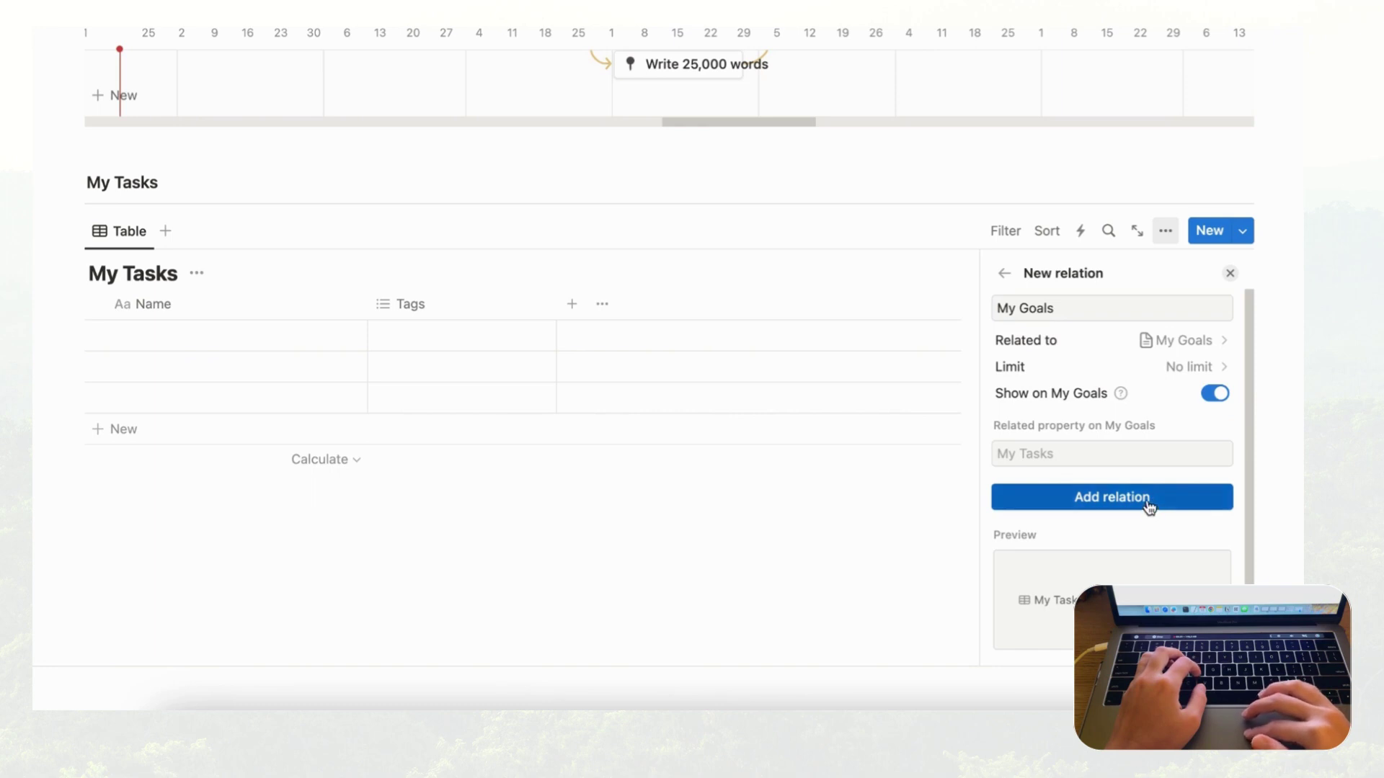
left_click(1230, 274)
- Add the task "Make a one page draft of ideas" linked to Drafting/outlining the book, and check the link on that goal's page
scroll(971, 369, "up", 3)
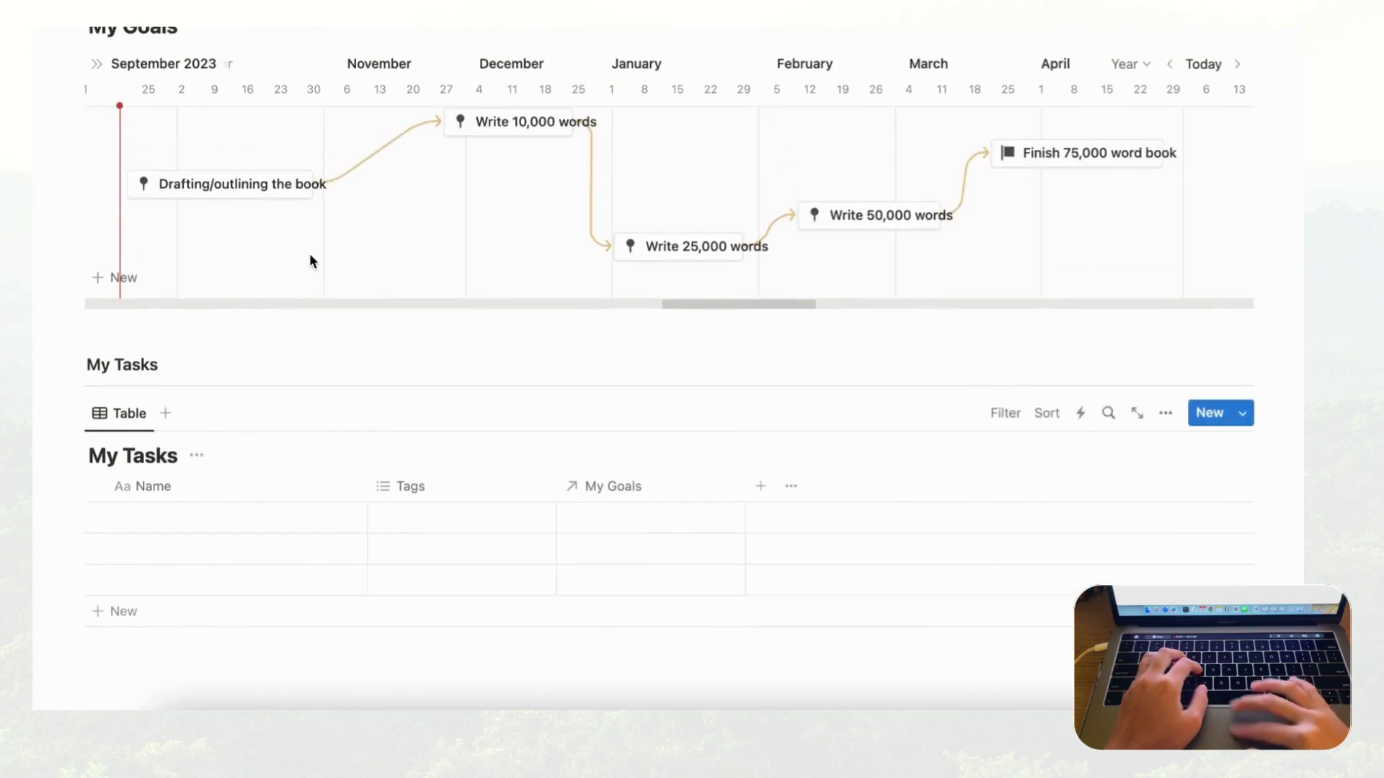
left_click(236, 517)
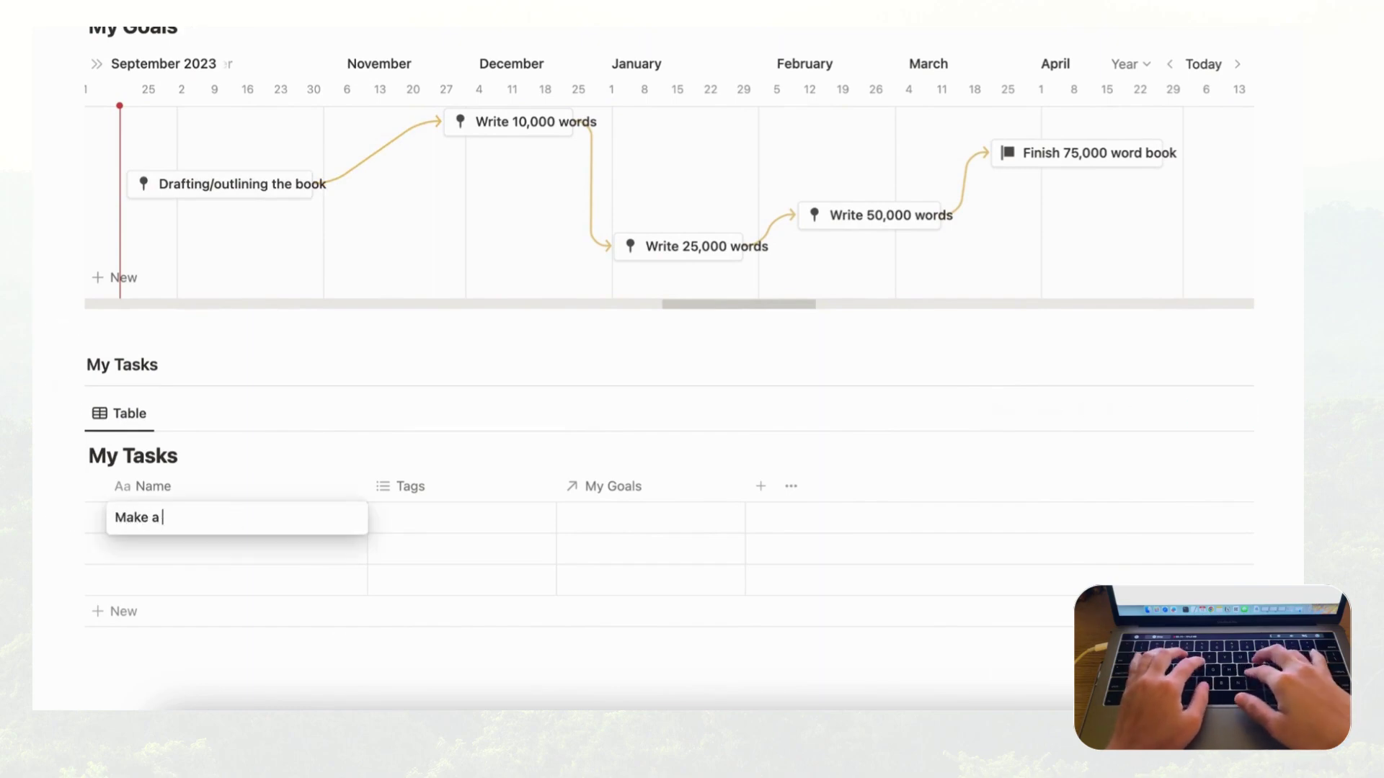
type("Make a one page draft of idea")
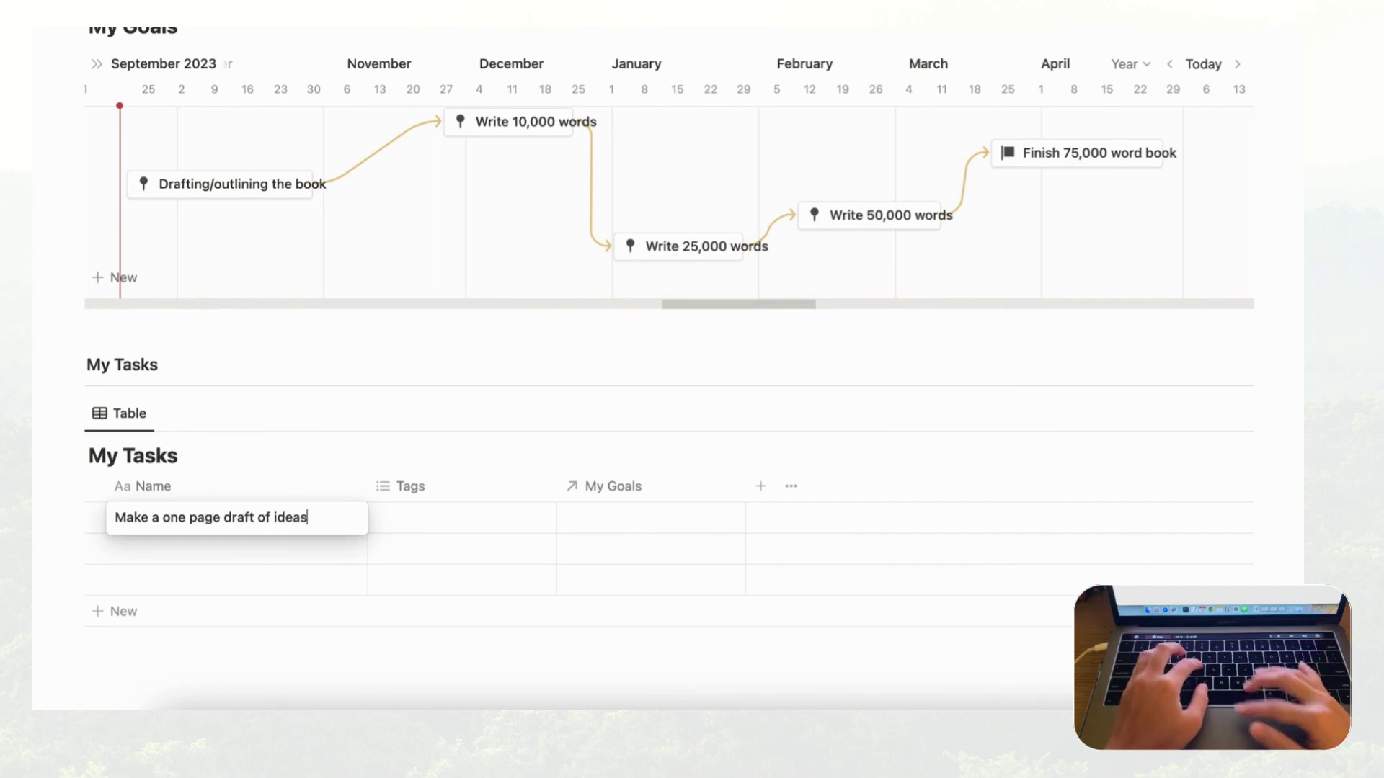
left_click(622, 530)
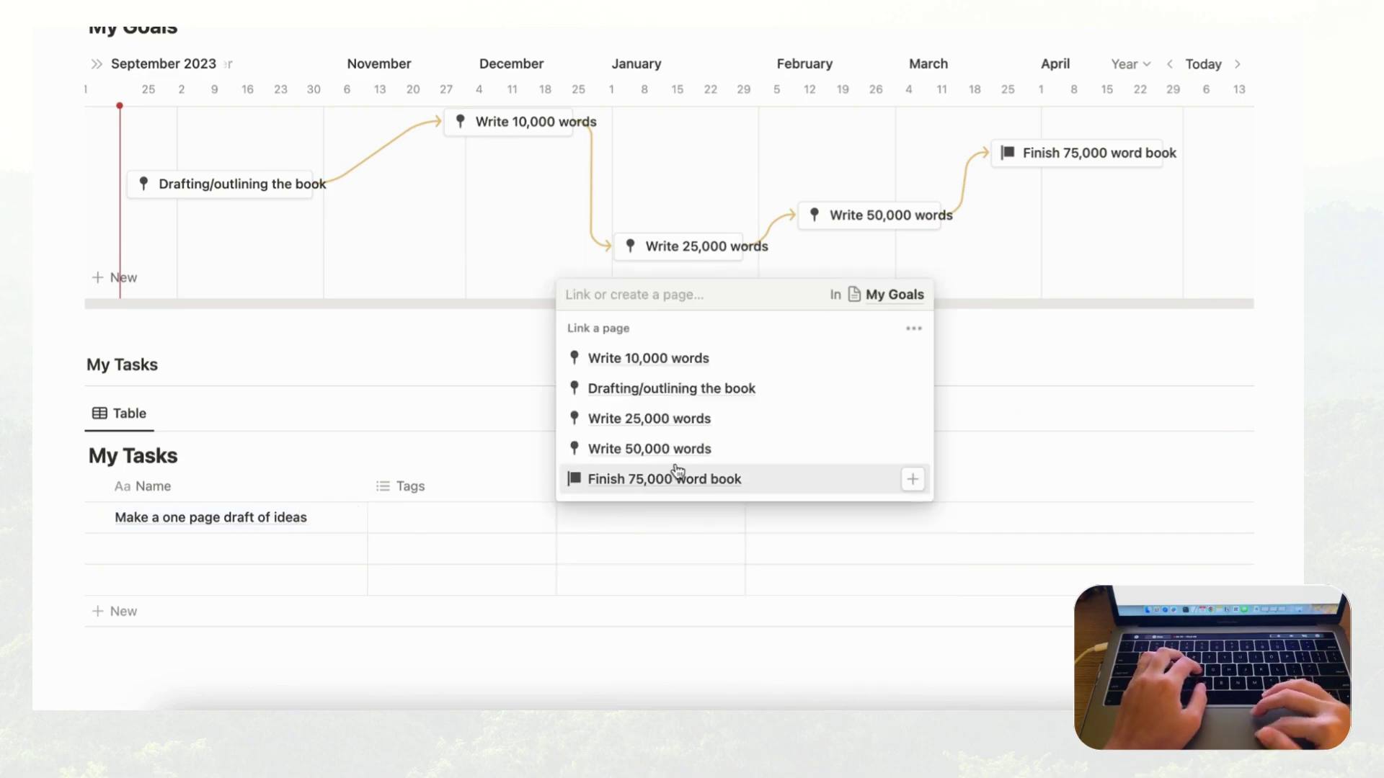
left_click(697, 390)
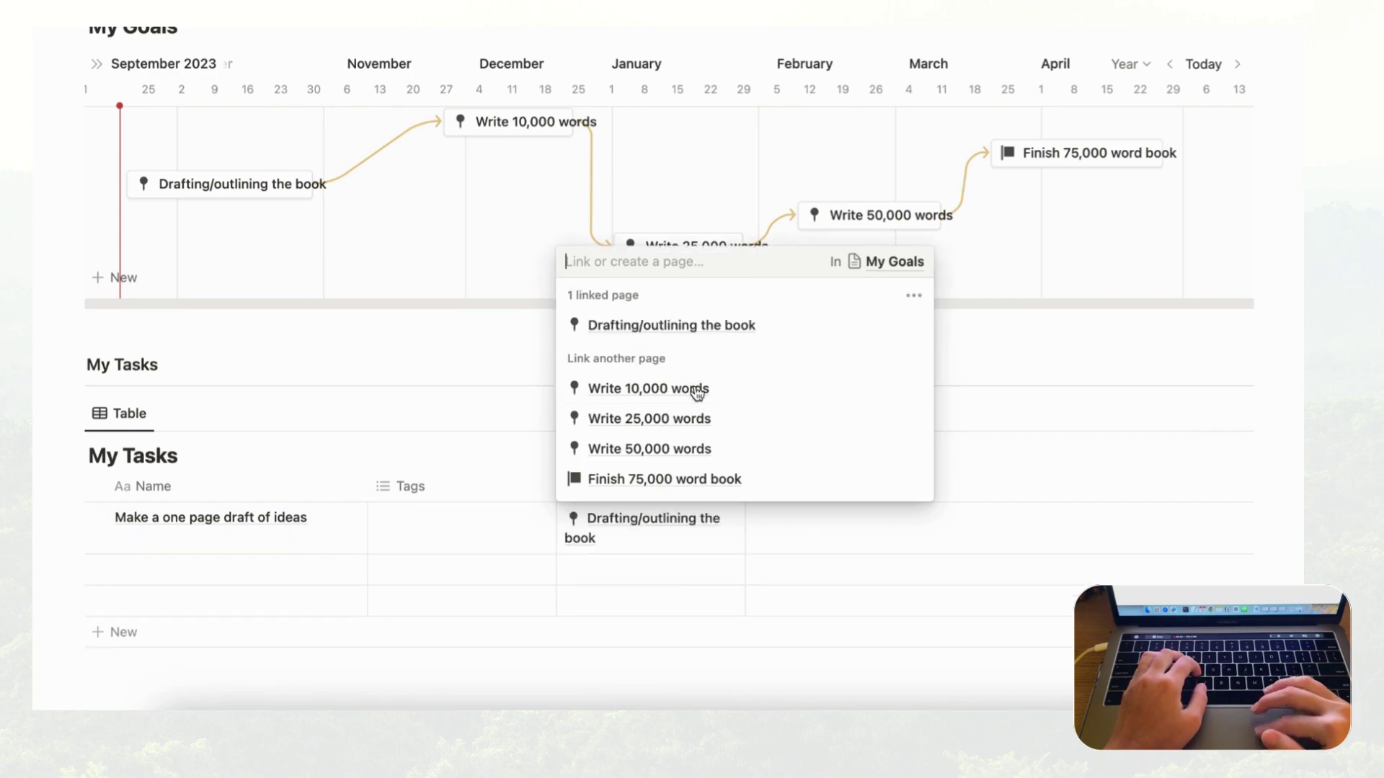
key("Escape")
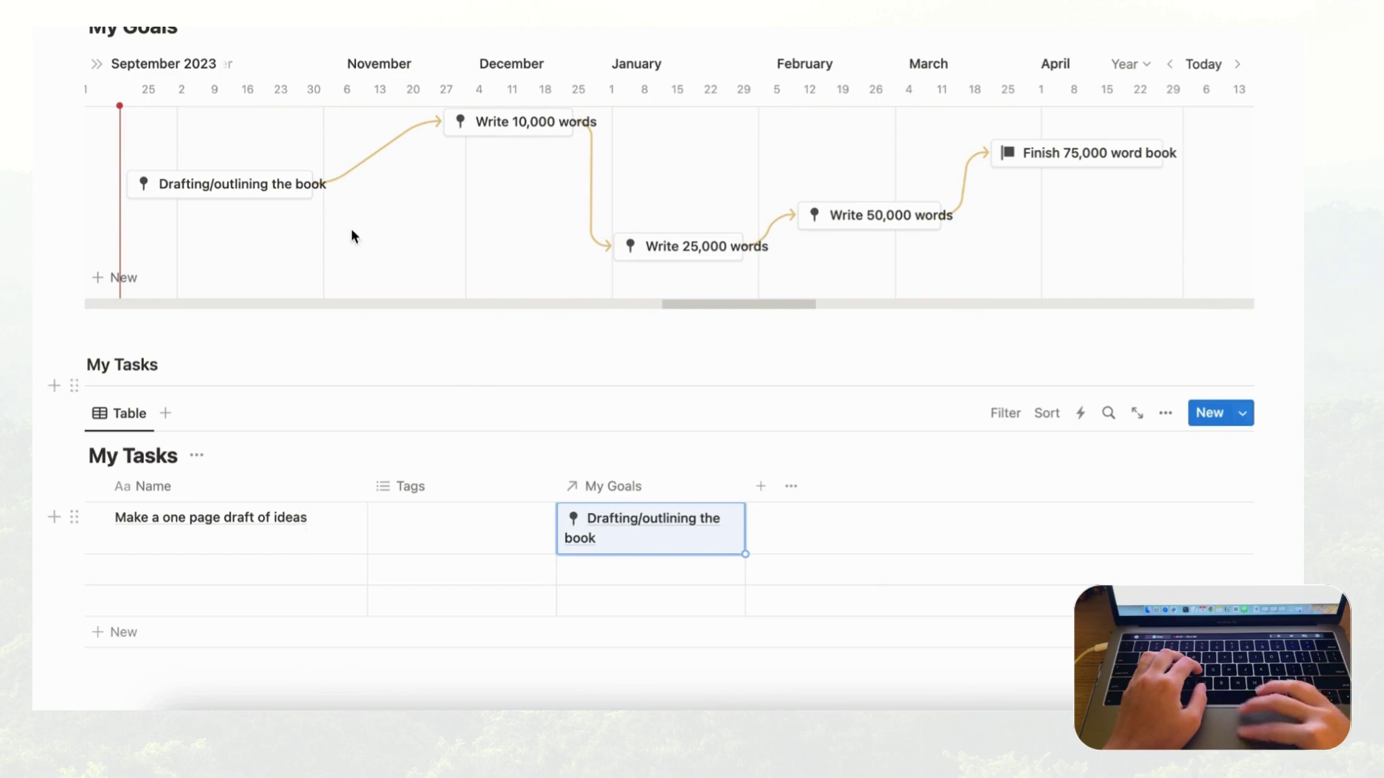
left_click(264, 186)
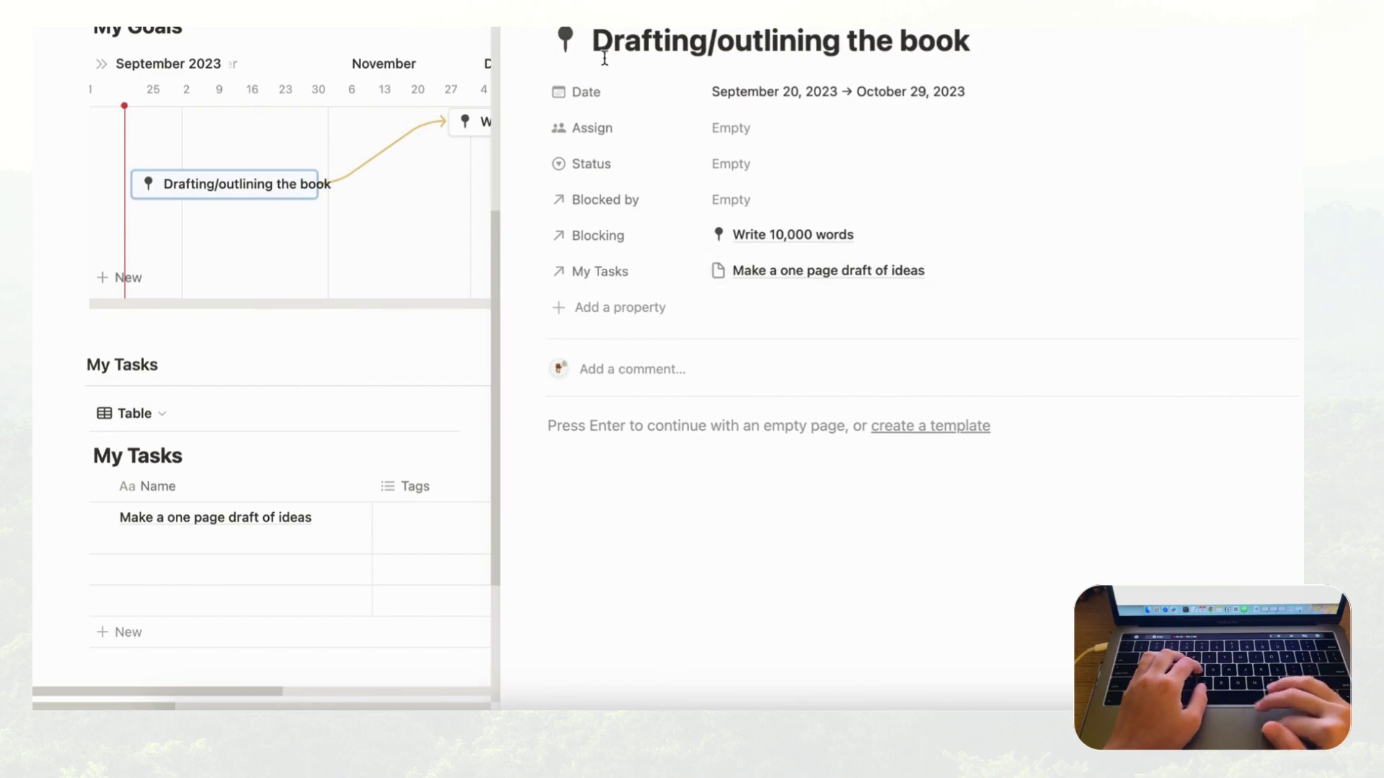
key("Escape")
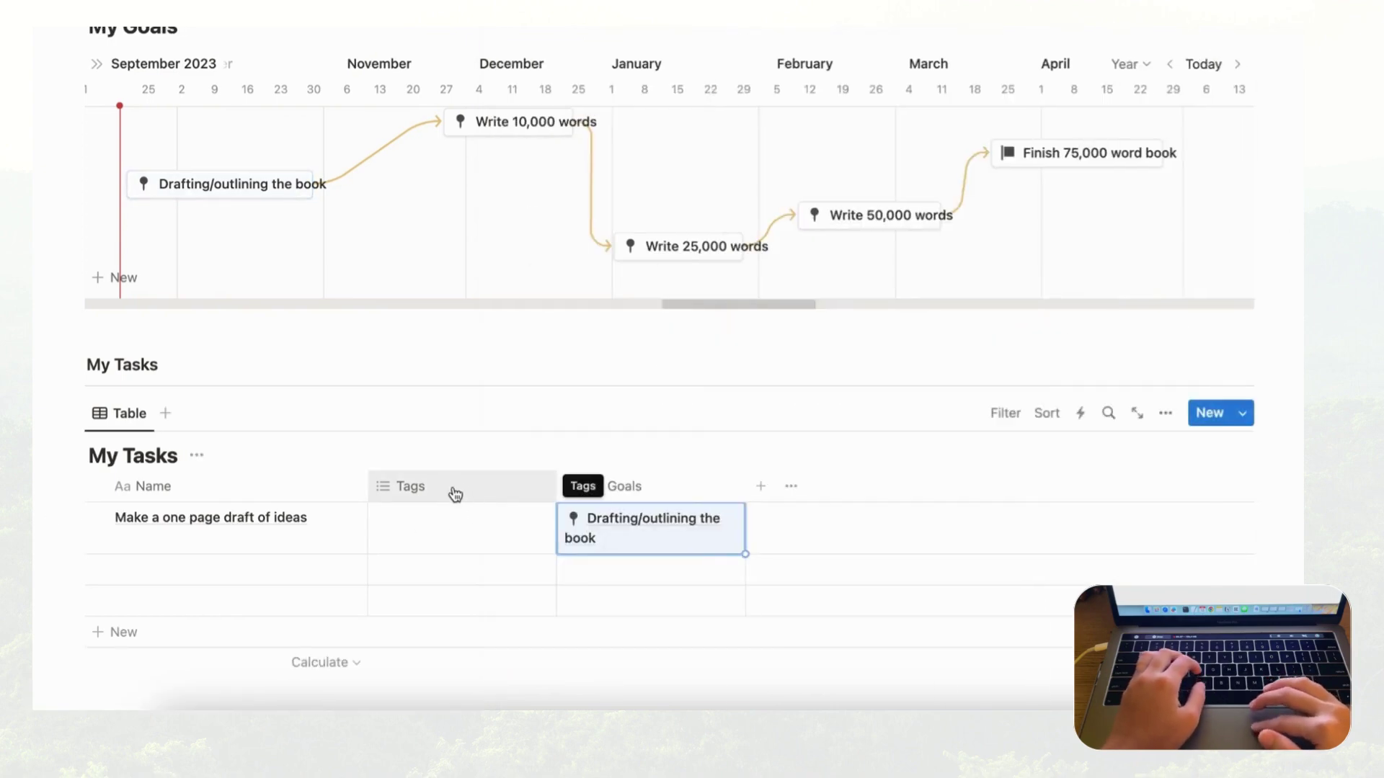
- Delete the Tags property from the My Tasks table
left_click(484, 489)
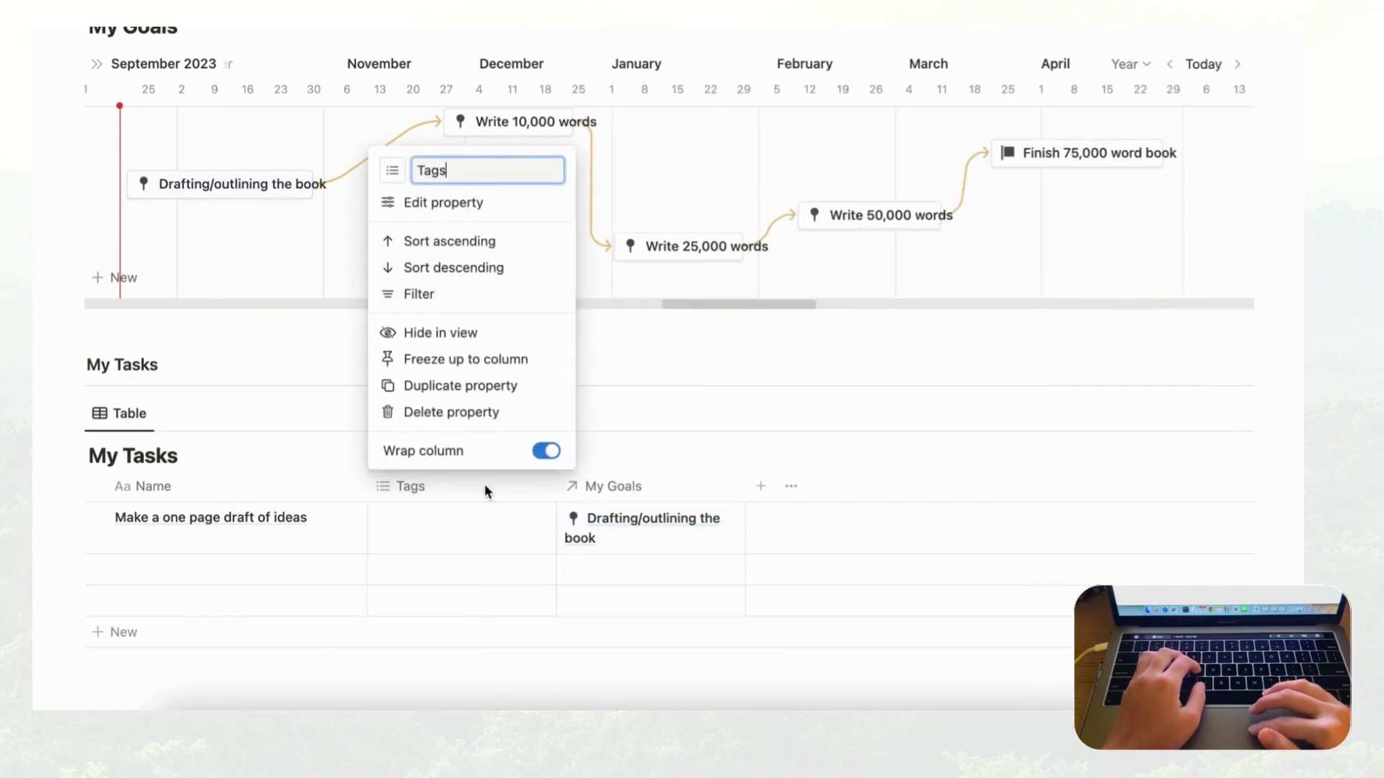
left_click(479, 421)
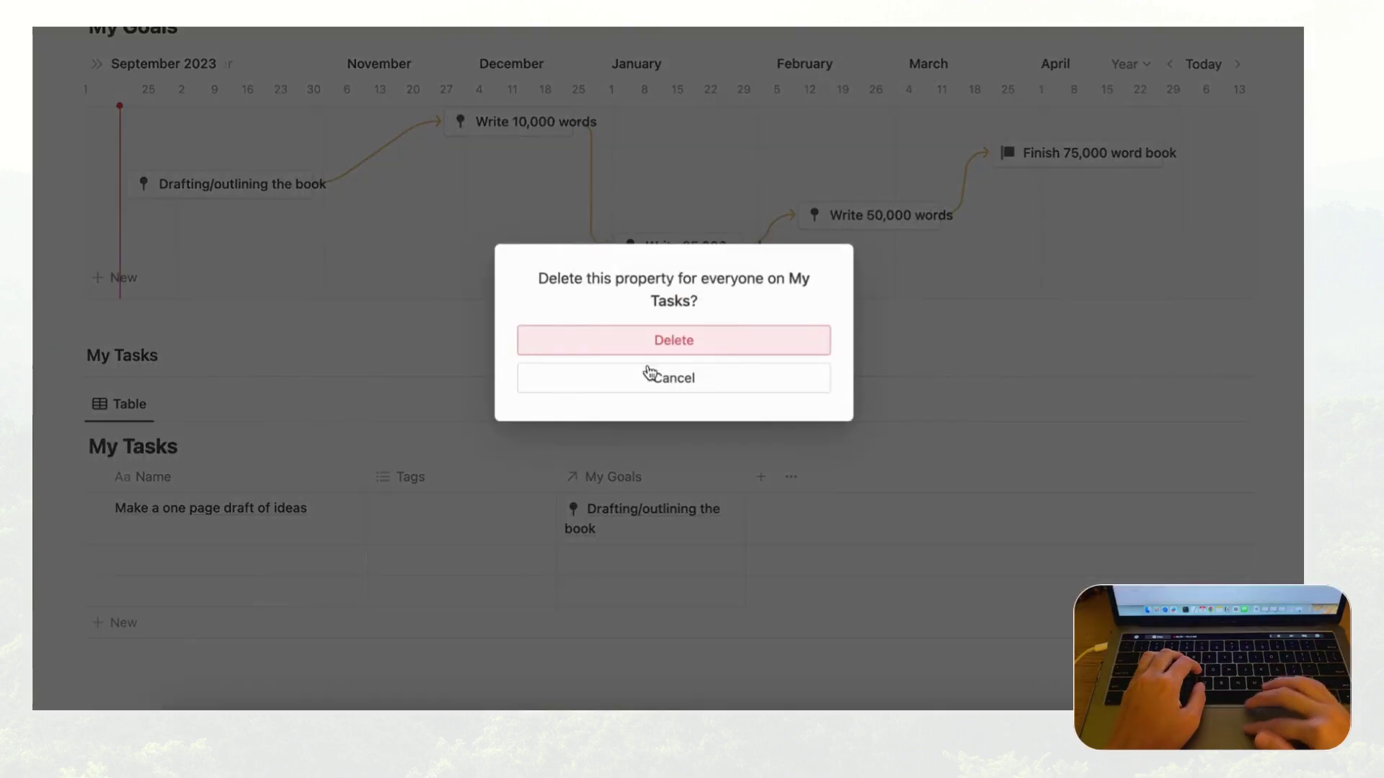
left_click(671, 342)
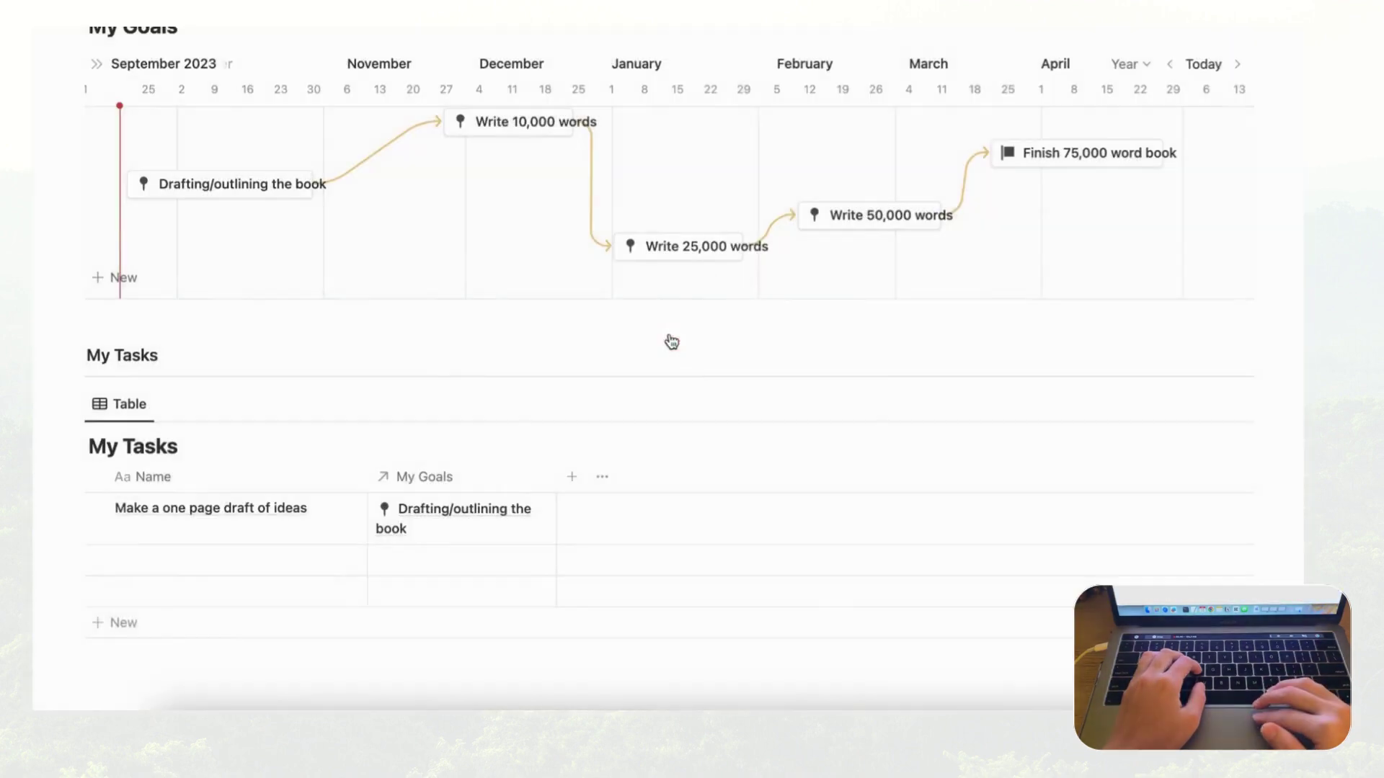
- Add a date property named "Due Date" to the My Tasks table
left_click(573, 495)
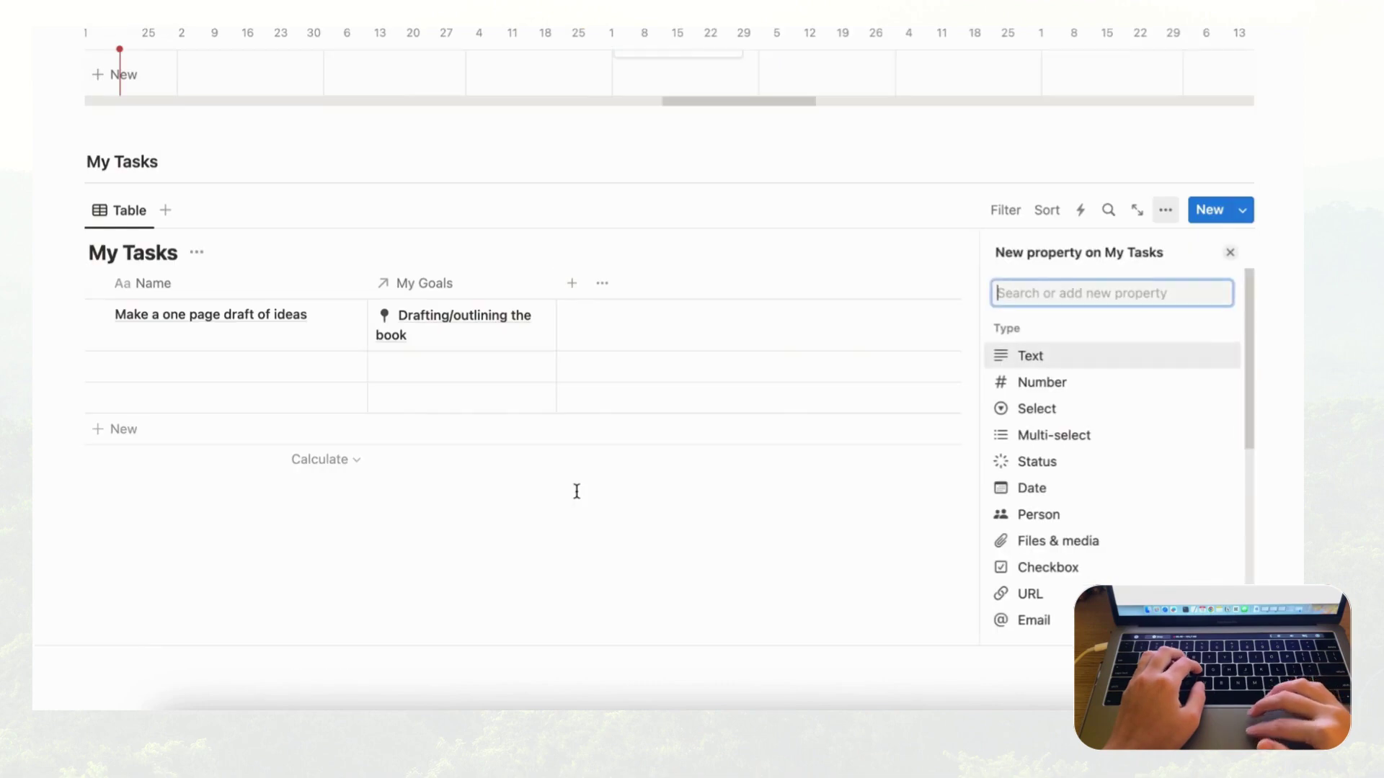
type("date")
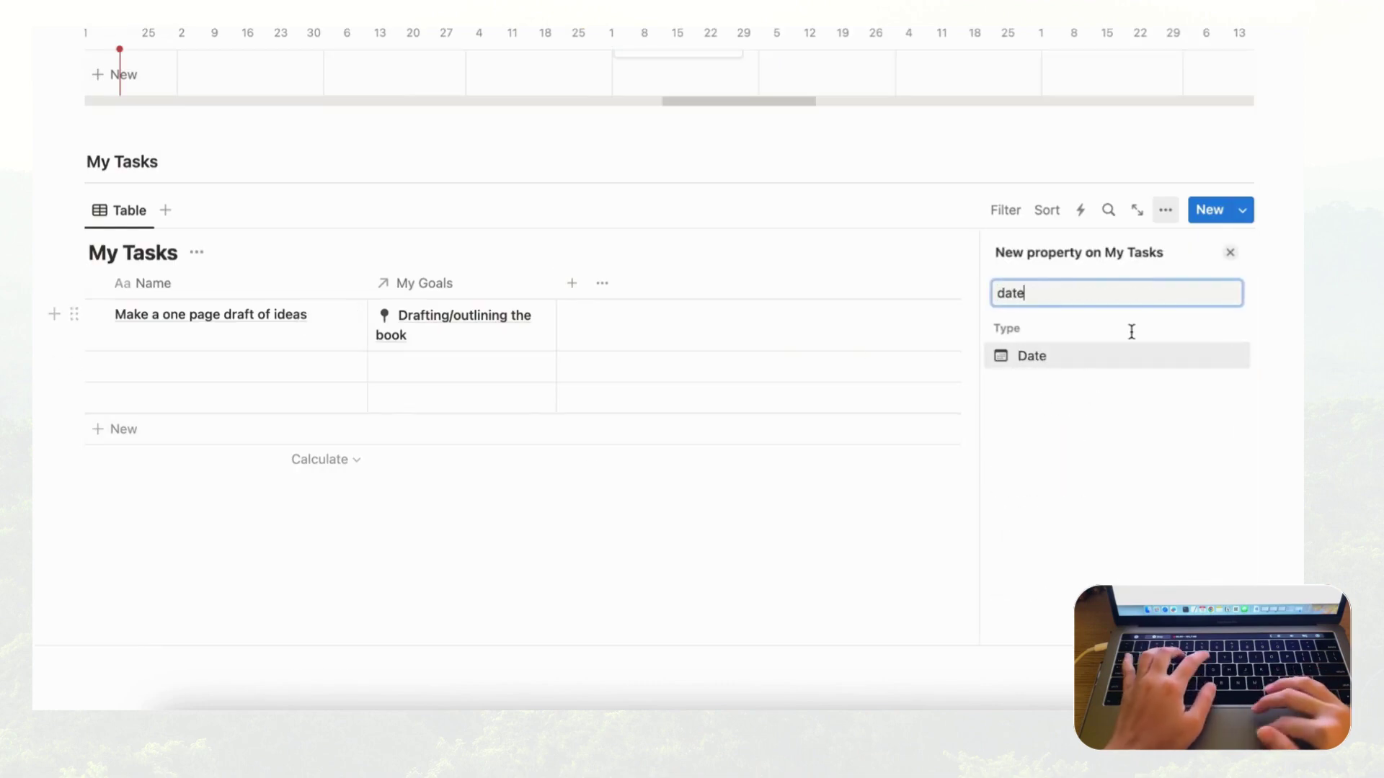
left_click(1110, 359)
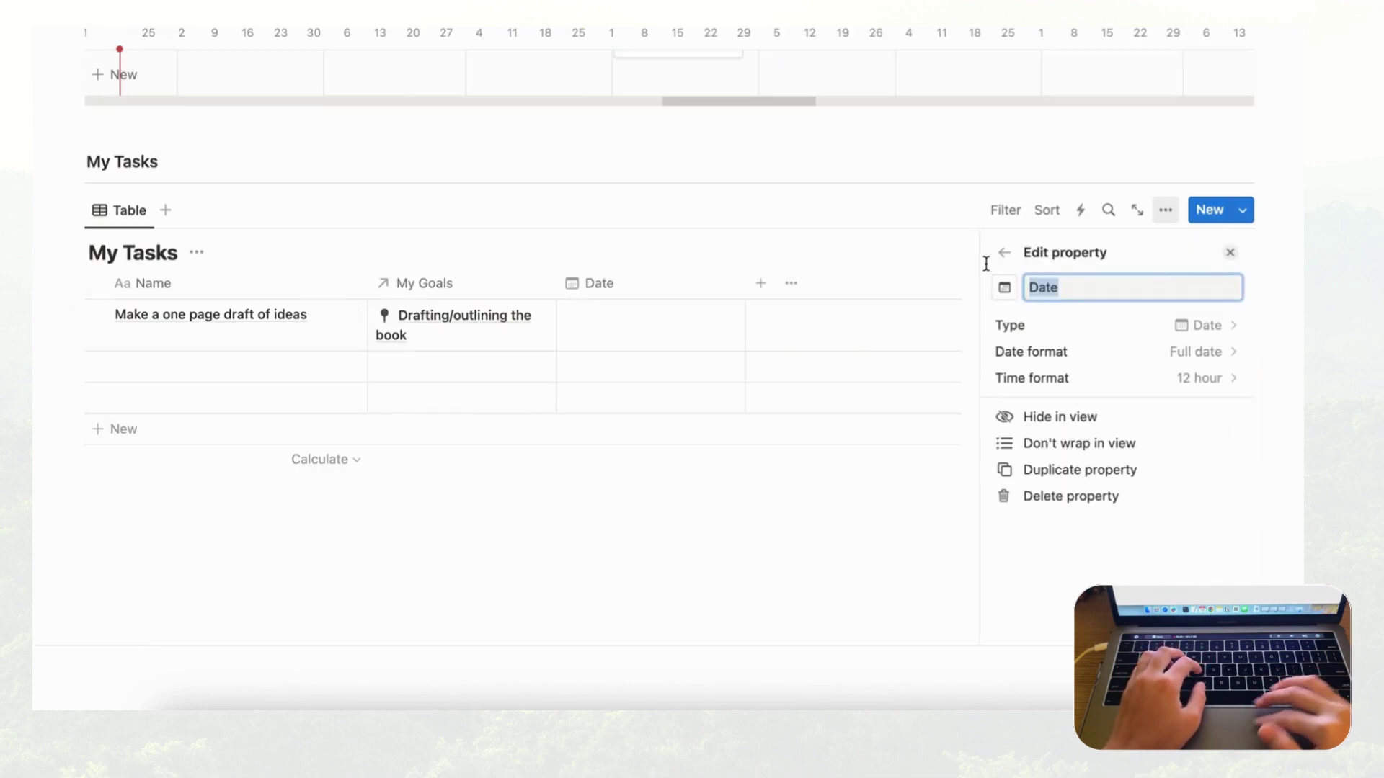
type("Due")
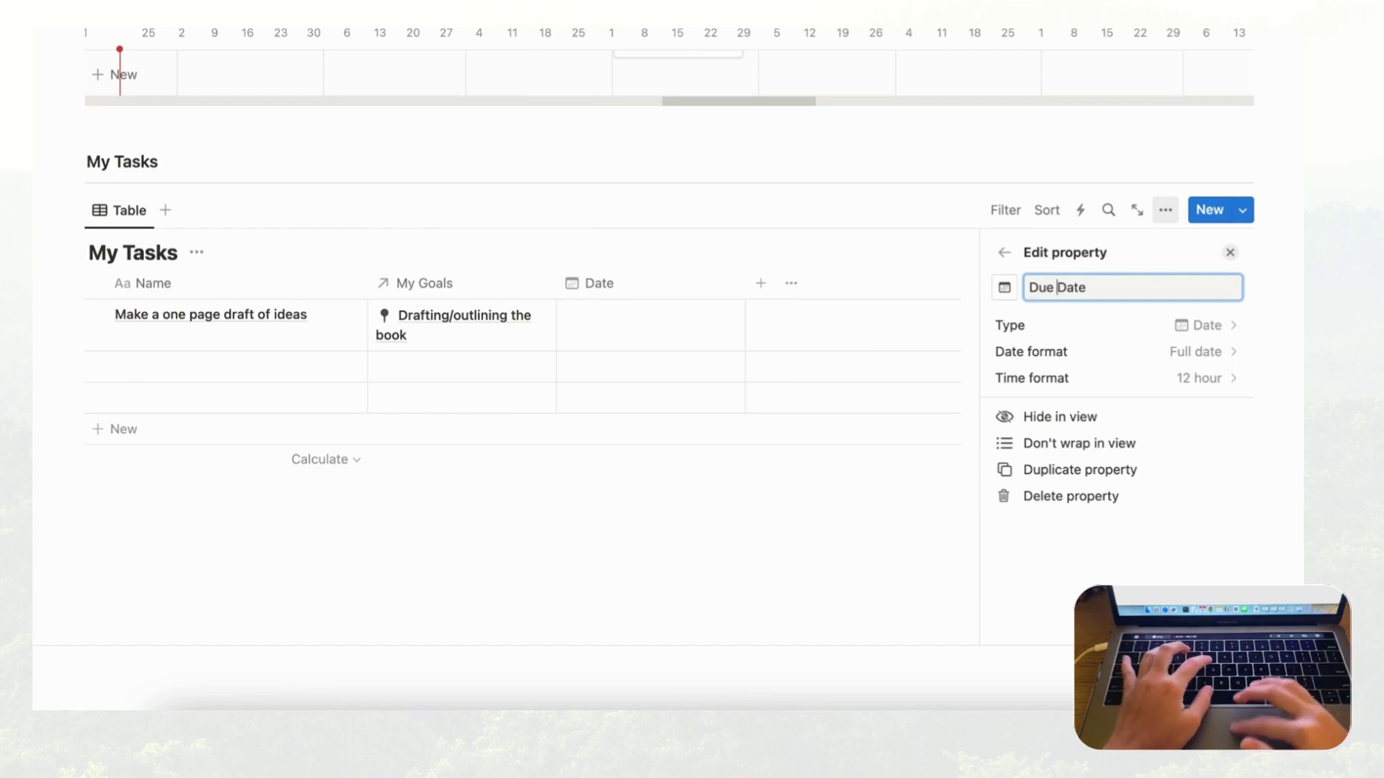
left_click(1231, 253)
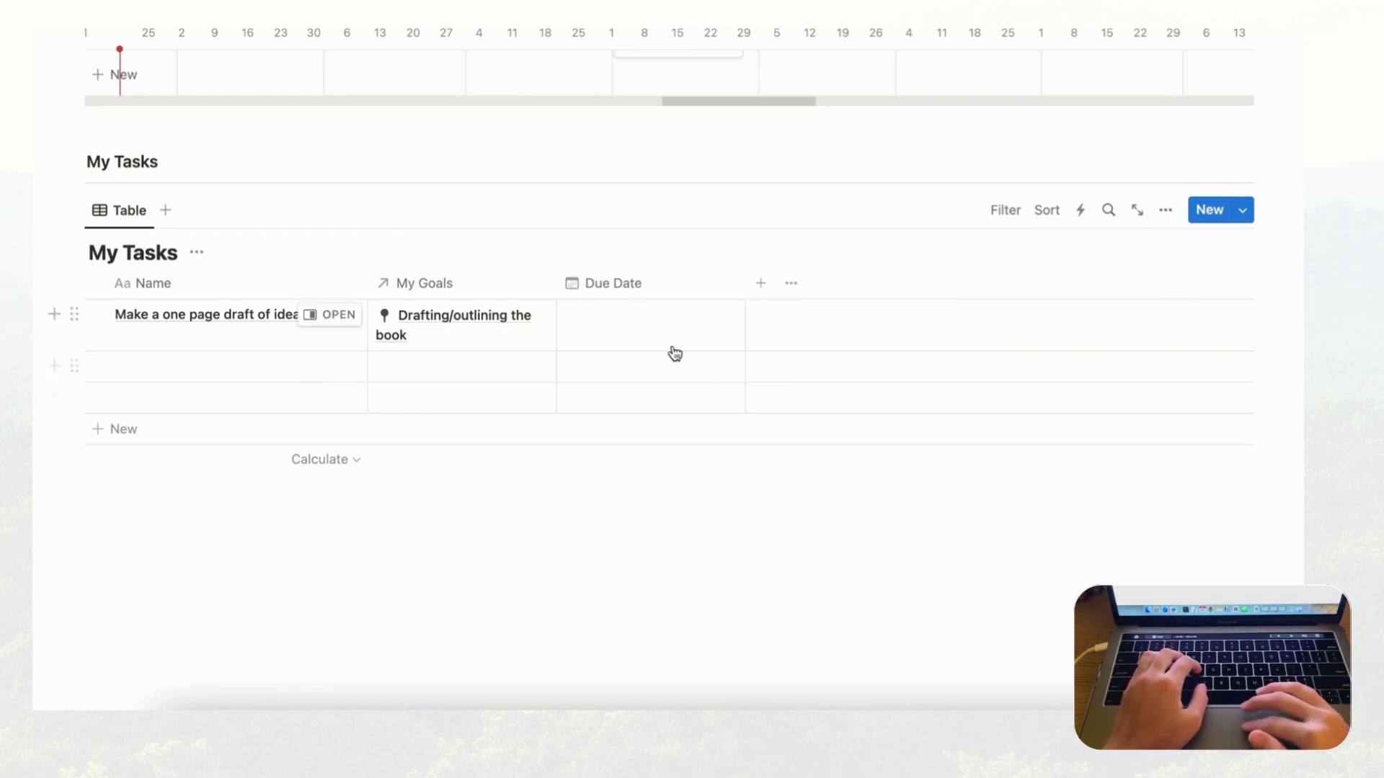
- Add a checkbox property named "Done?" to the My Tasks table and narrow its column to about half its width
scroll(652, 343, "up", 2)
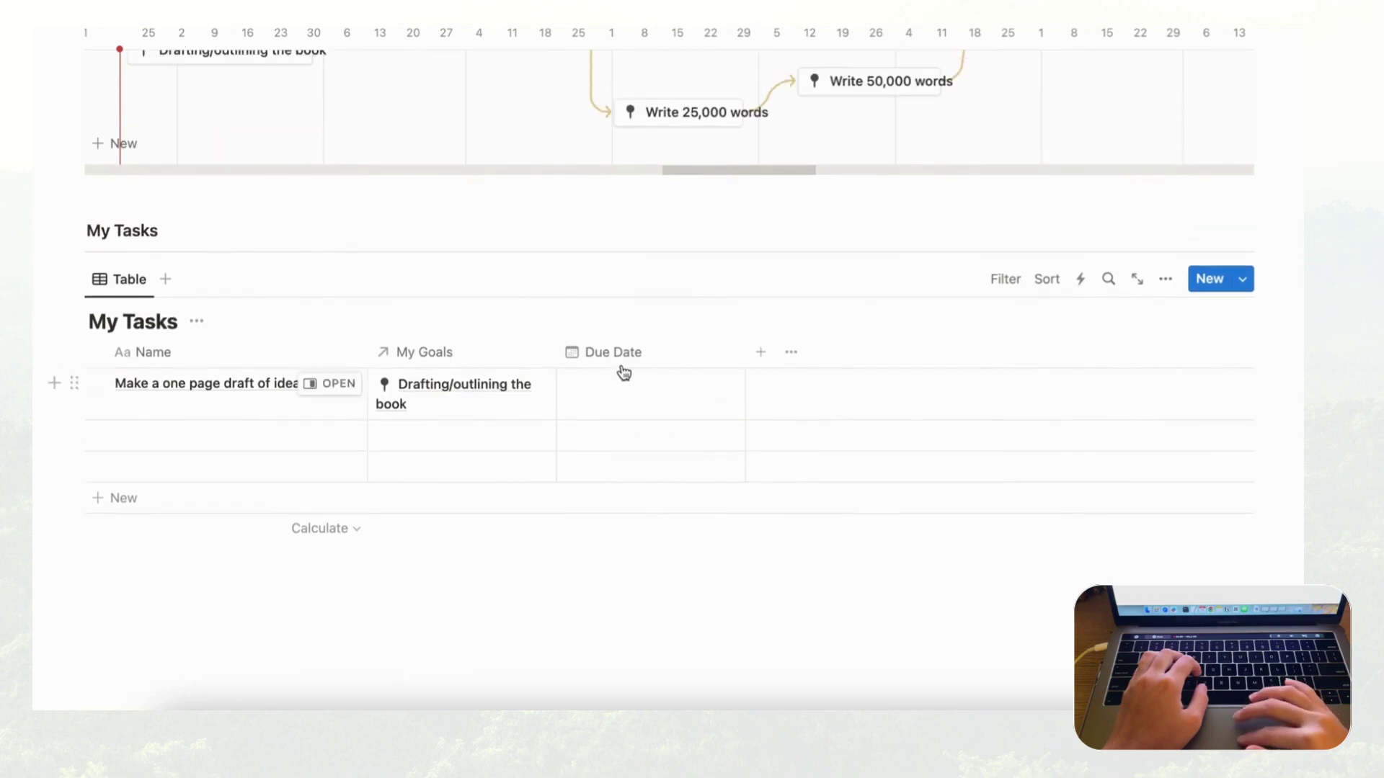
left_click(760, 356)
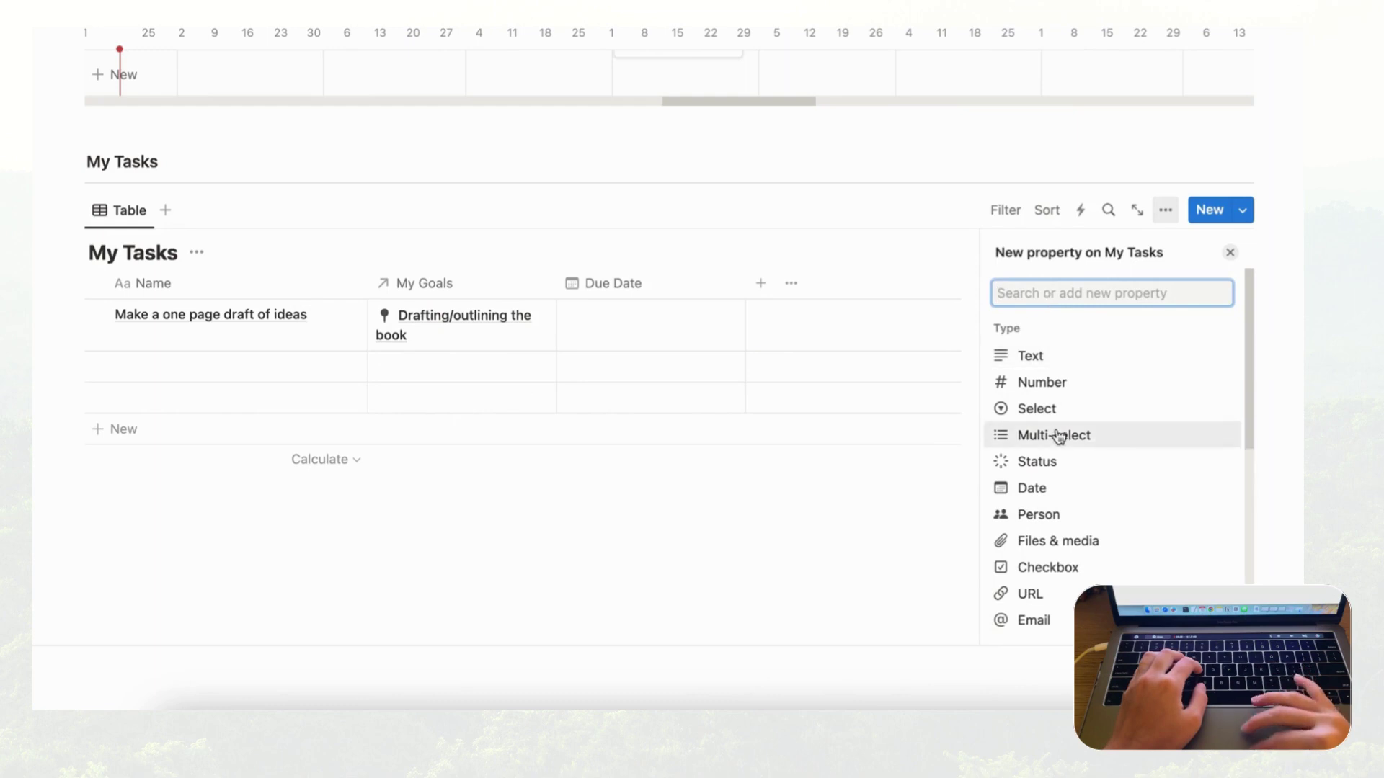
scroll(1058, 436, "down", 1)
left_click(1068, 525)
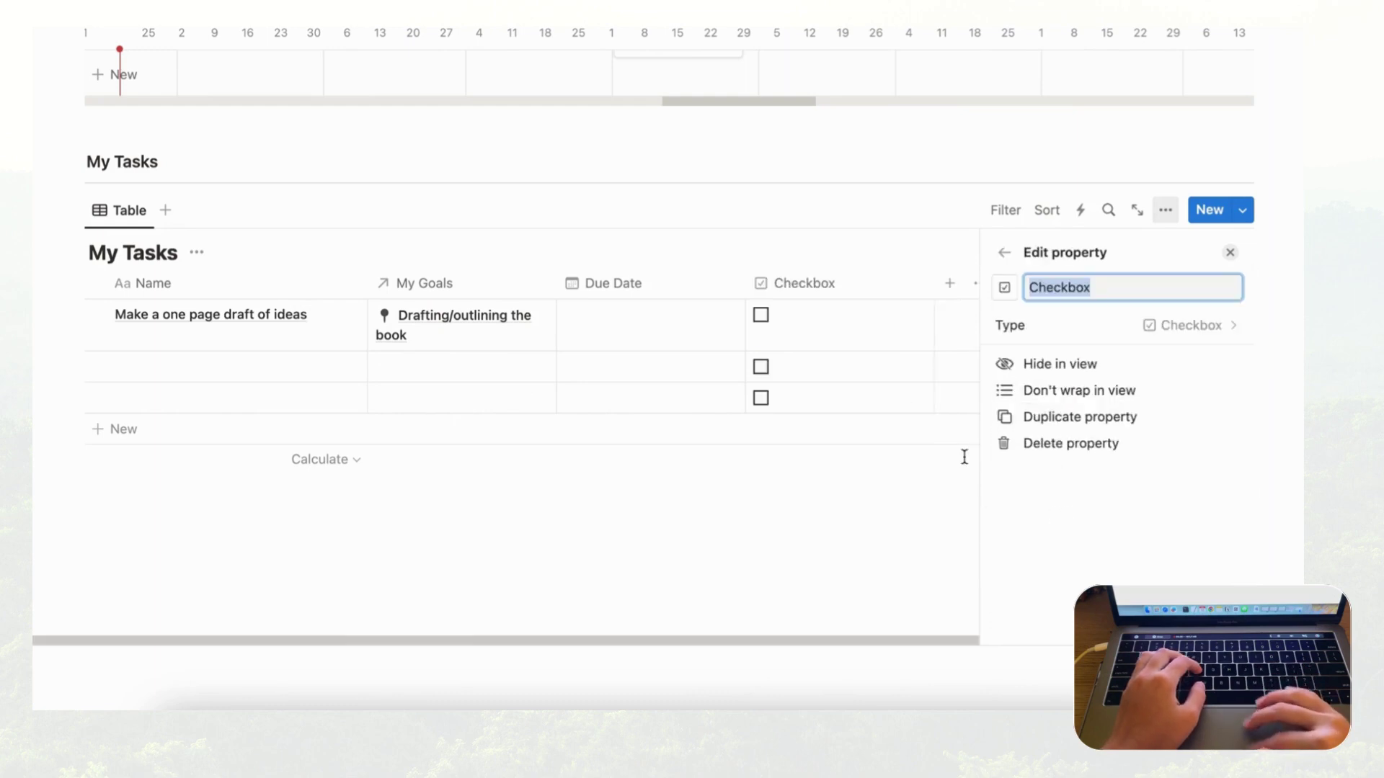
type("Done")
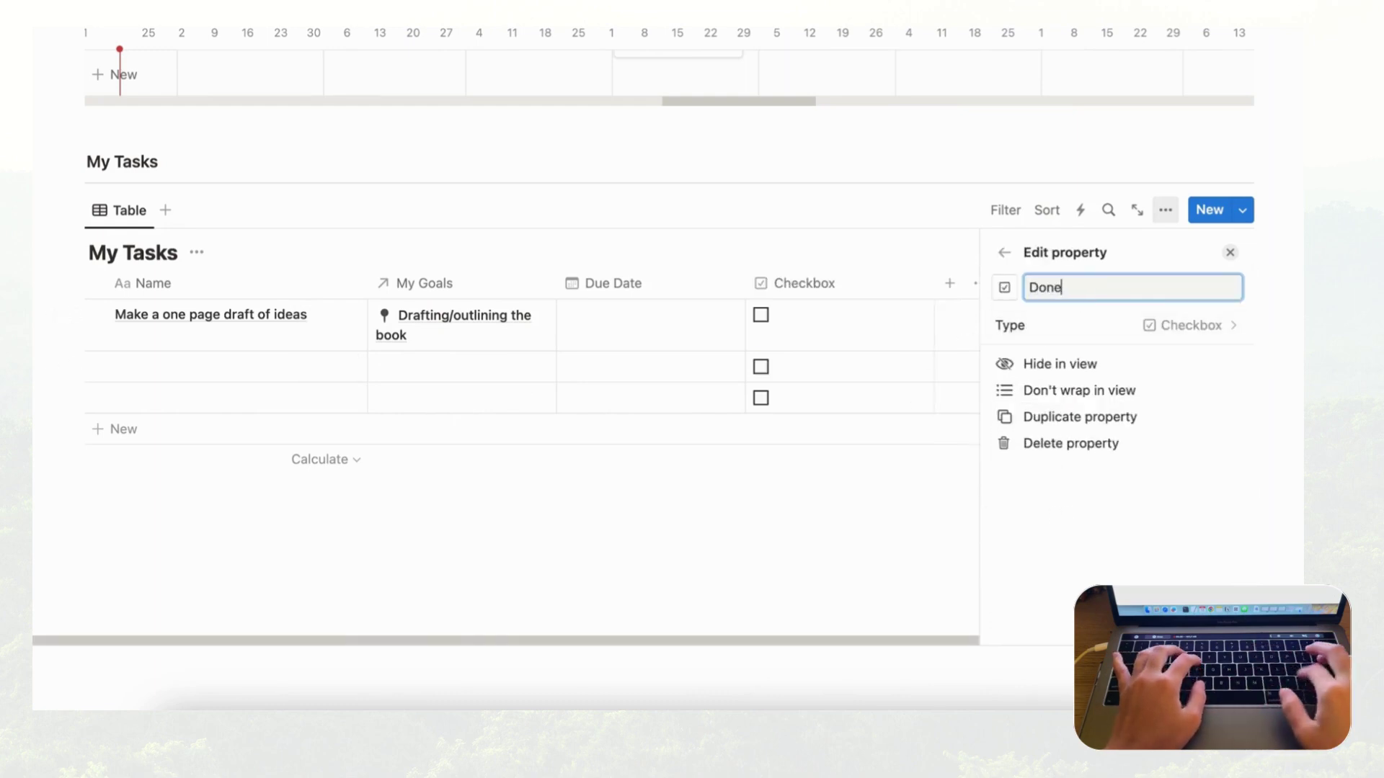
left_click(1230, 254)
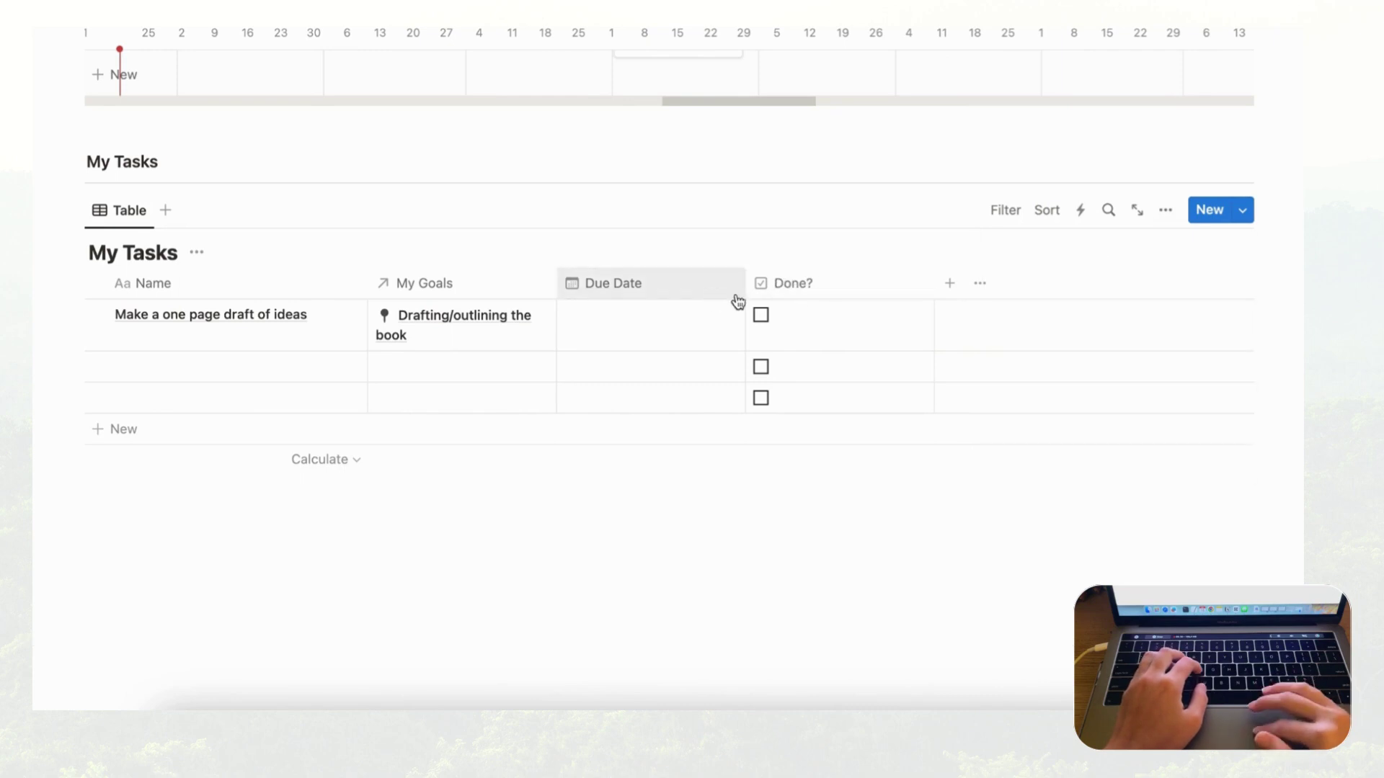
left_click_drag(934, 282, 837, 292)
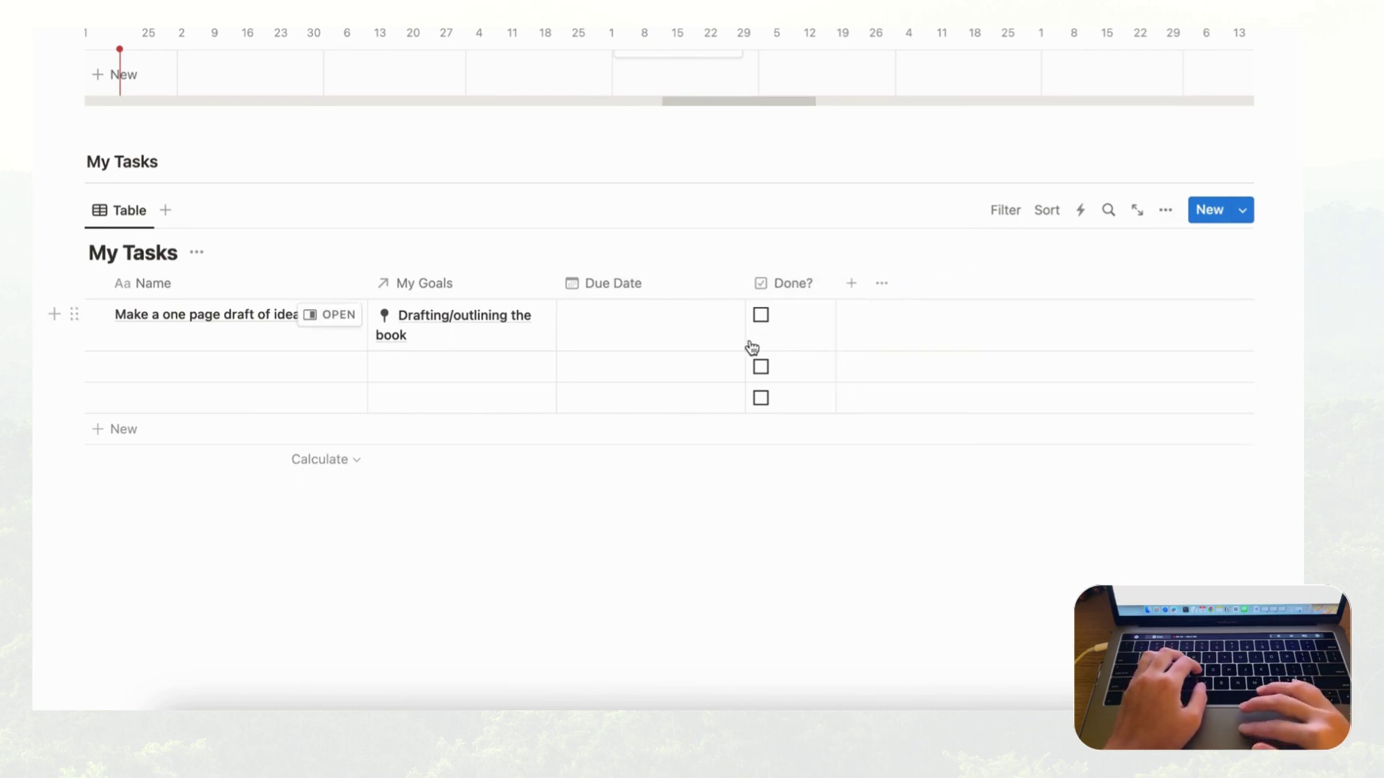
- Set the due date of the task "Make a one page draft of ideas" to September 19, 2023
scroll(668, 361, "up", 4)
scroll(667, 361, "up", 1)
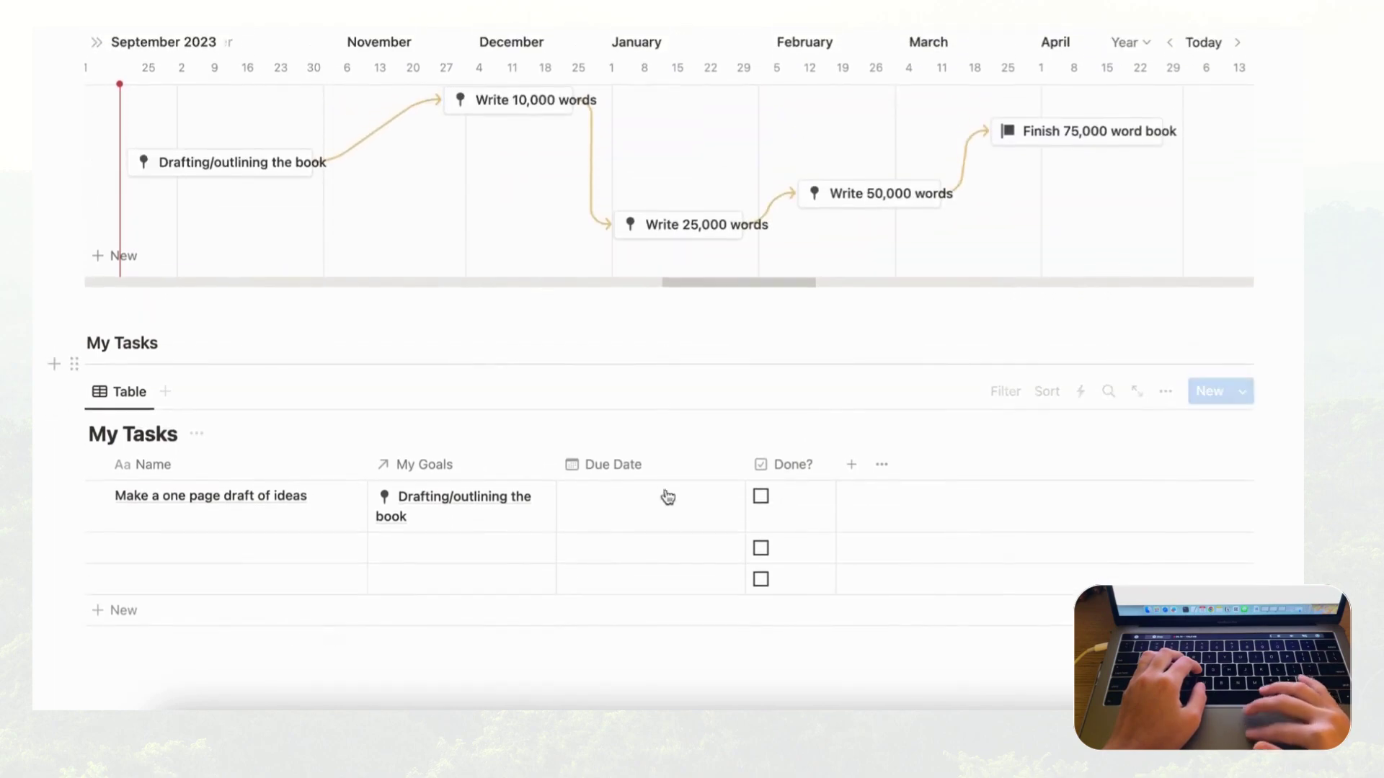
left_click(615, 507)
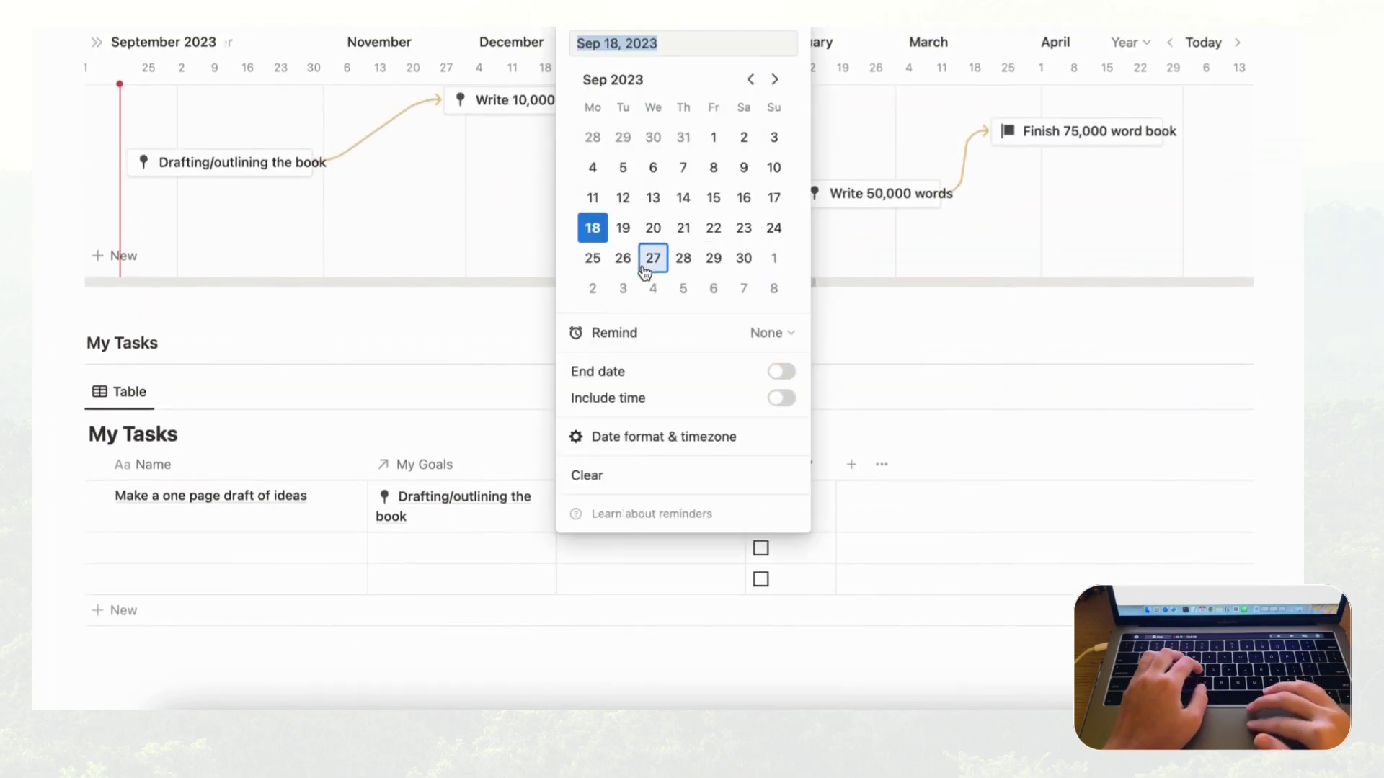
left_click(623, 228)
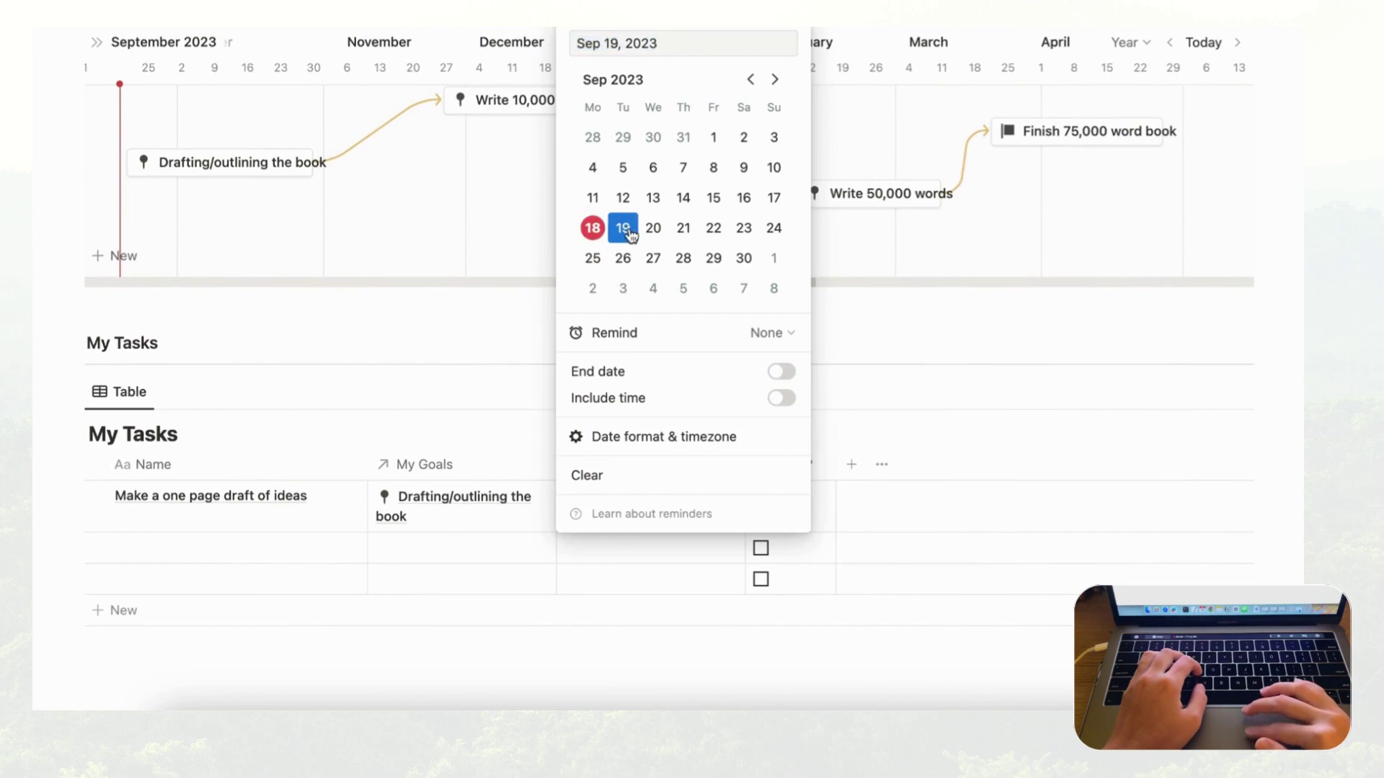
left_click(867, 333)
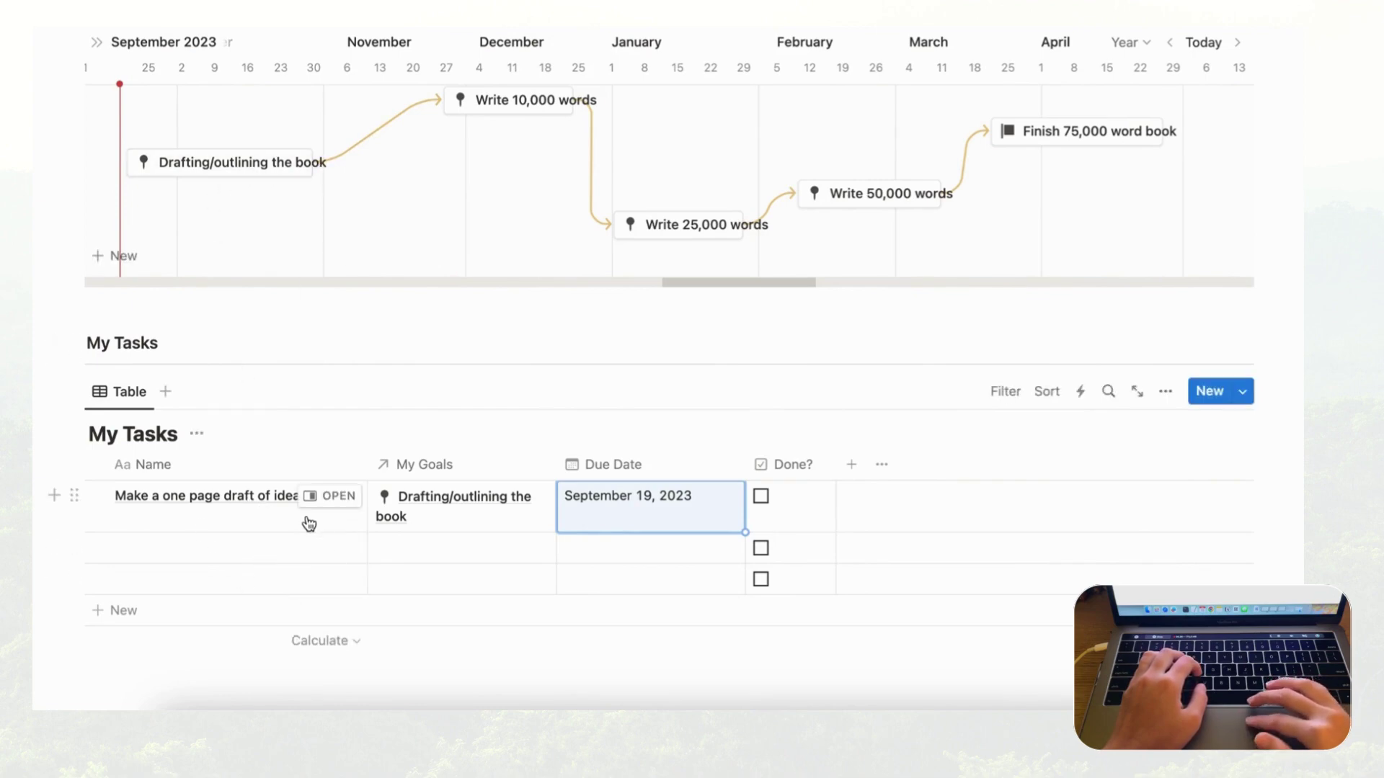
key("Escape")
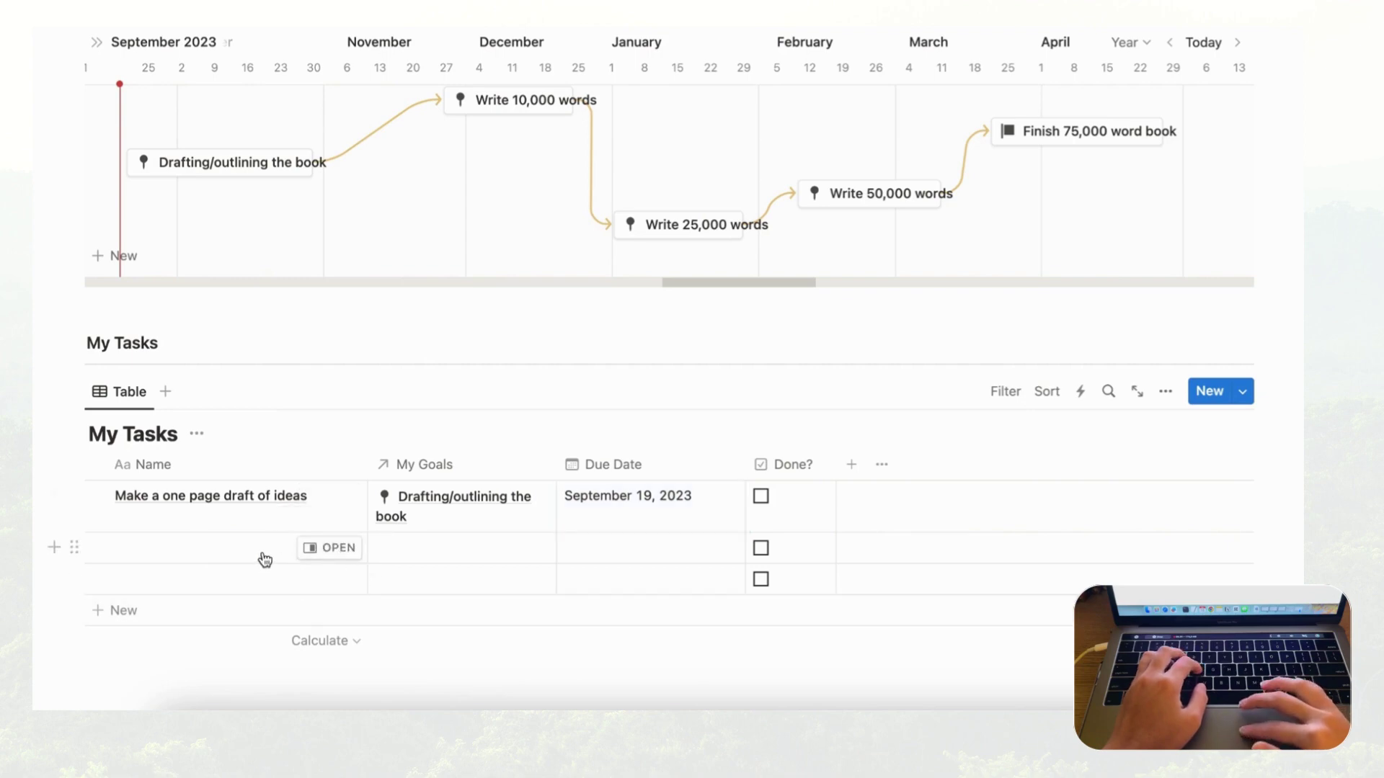
- Add the task "Choose the best idea", linked to the Drafting/outlining the book goal and due September 22, 2023
left_click(263, 557)
type("Choose the best idea")
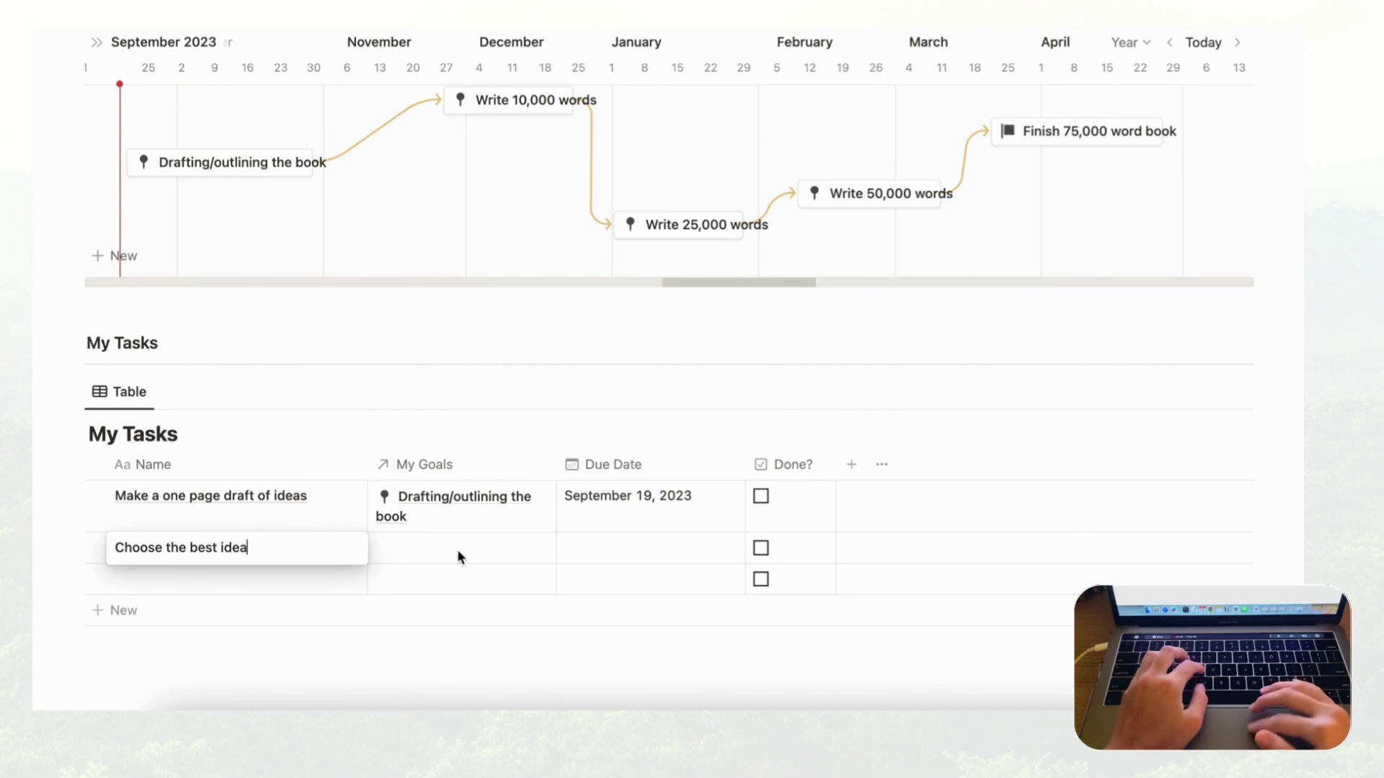
key("Return")
left_click(451, 550)
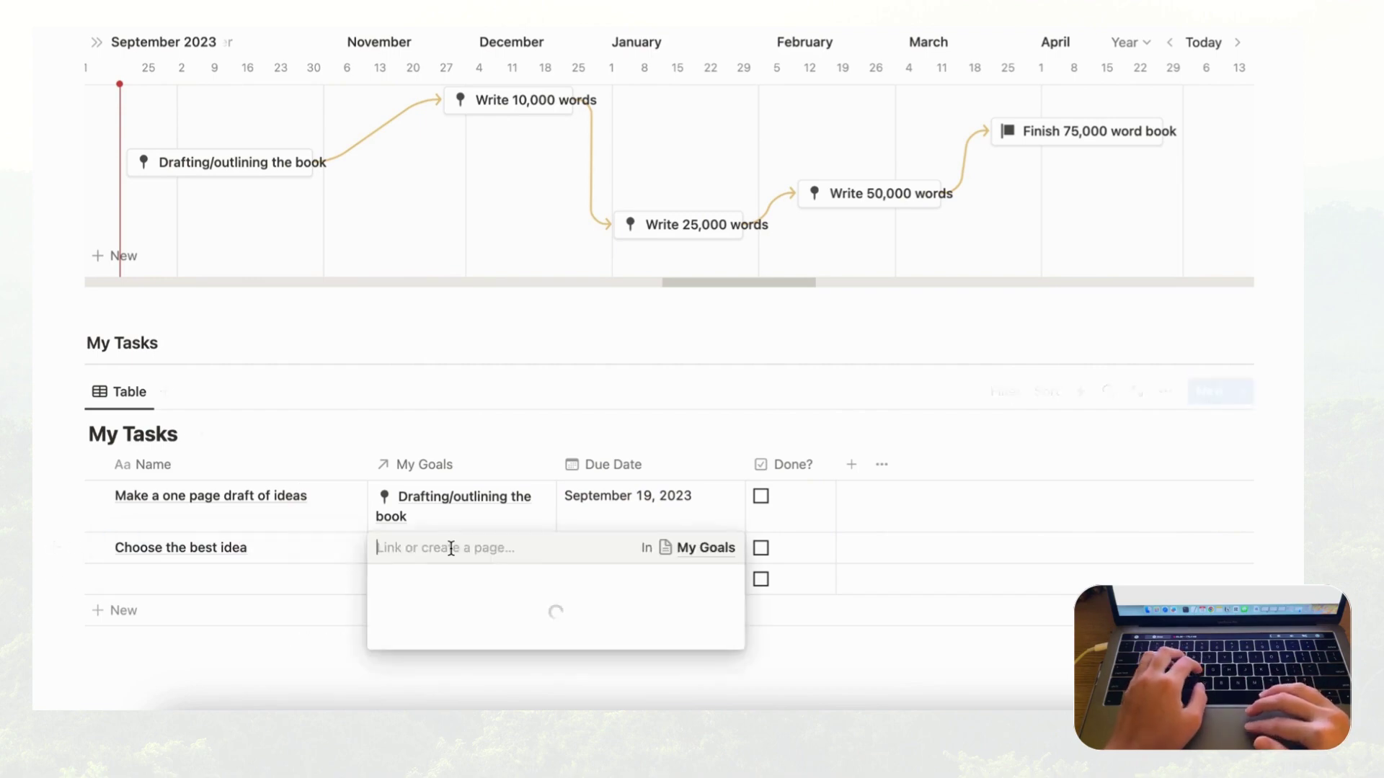
left_click(558, 396)
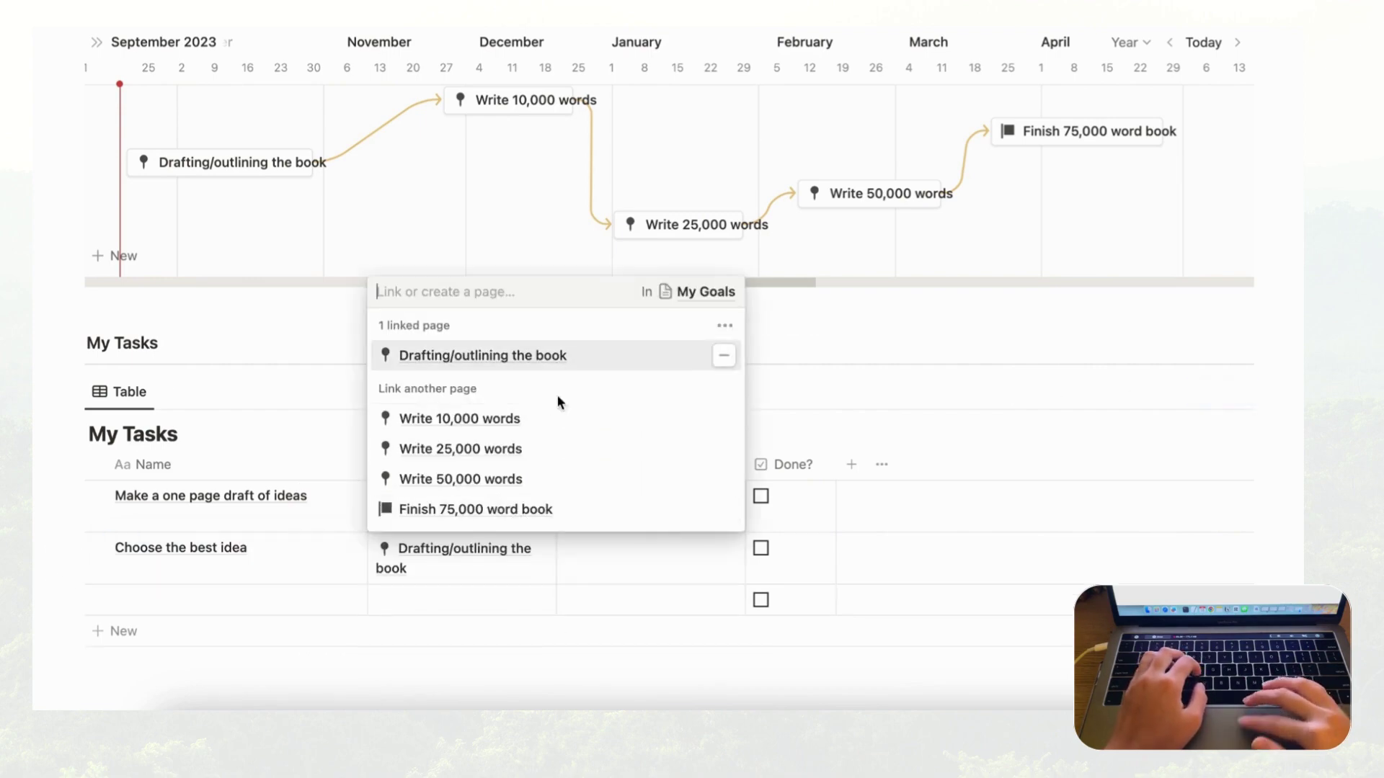
key("Escape")
left_click(648, 562)
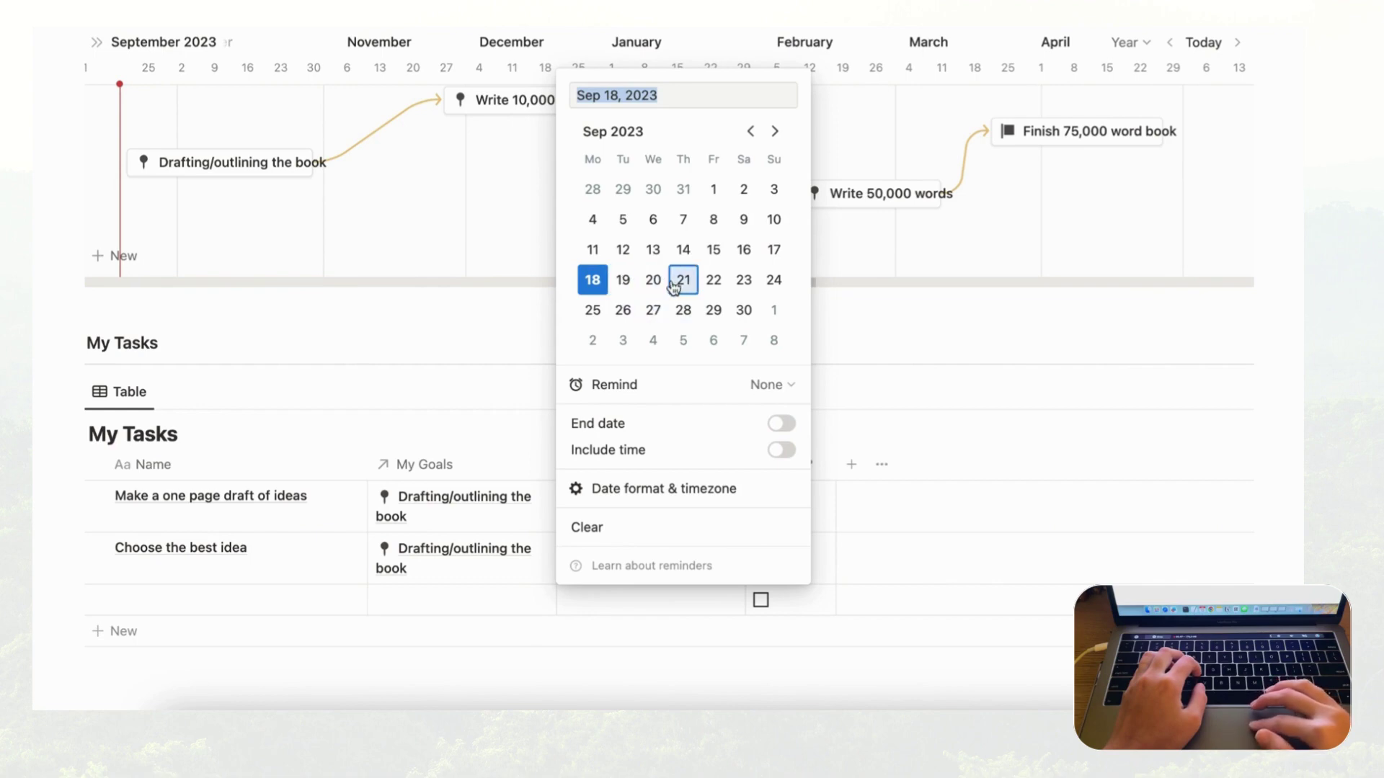
left_click(715, 288)
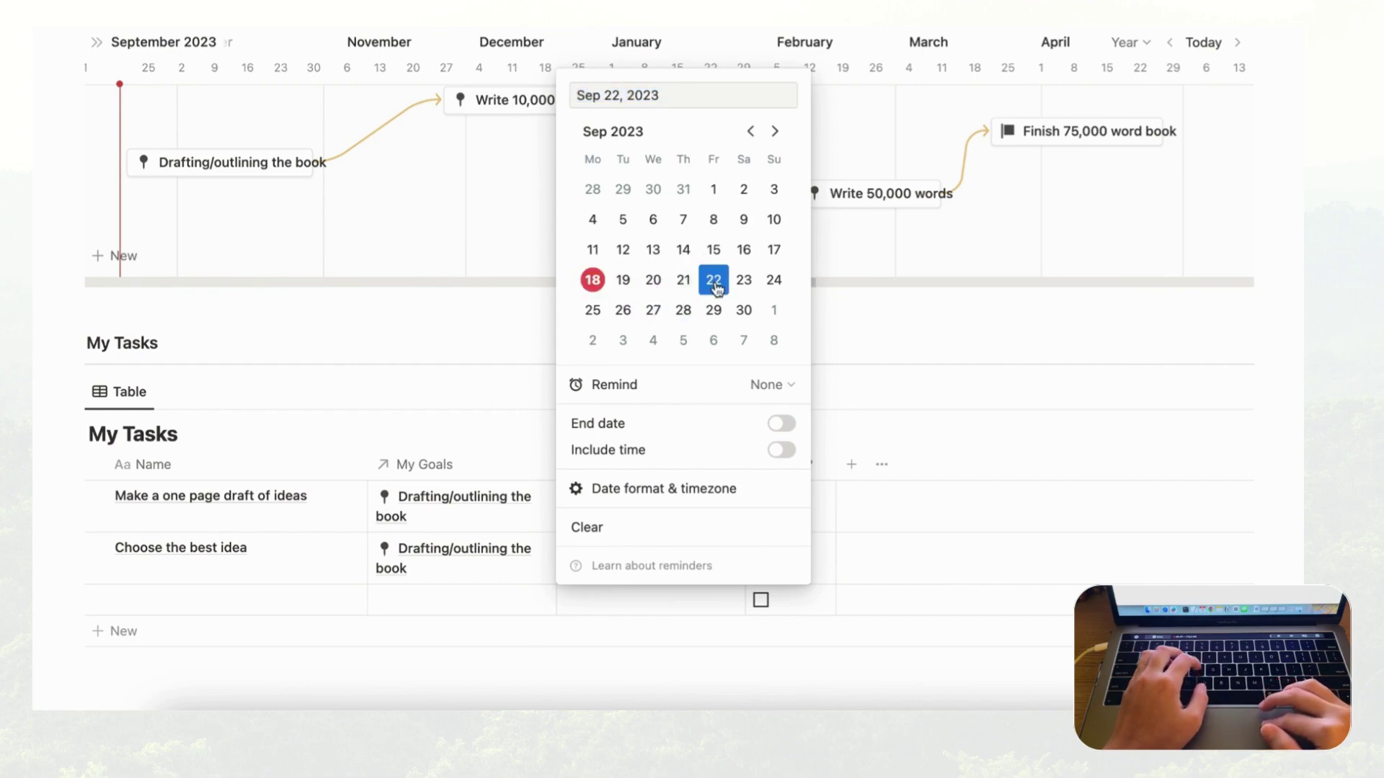
left_click(494, 337)
- Add the task "Work on the entire outline of the novel", linked to Drafting/outlining the book and due September 29, 2023
scroll(587, 516, "down", 1)
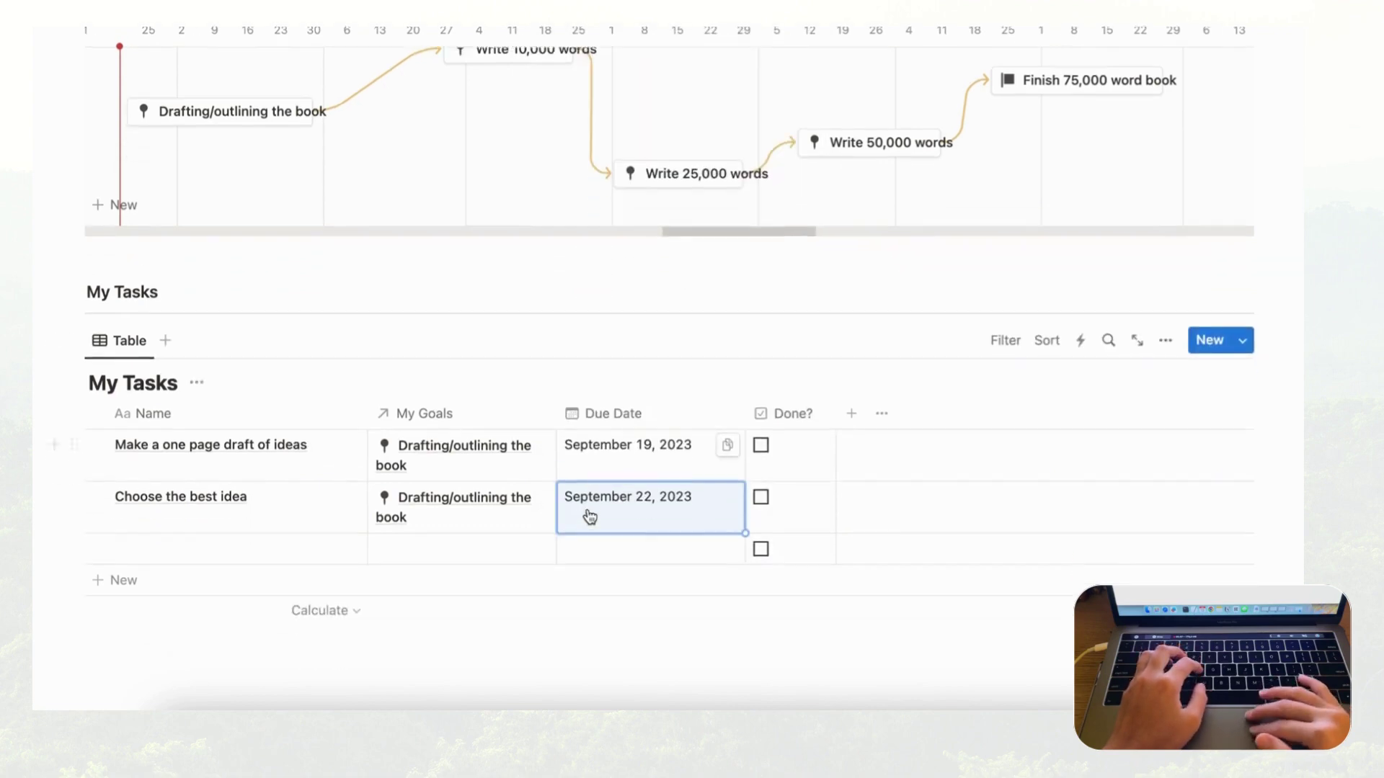
left_click(232, 546)
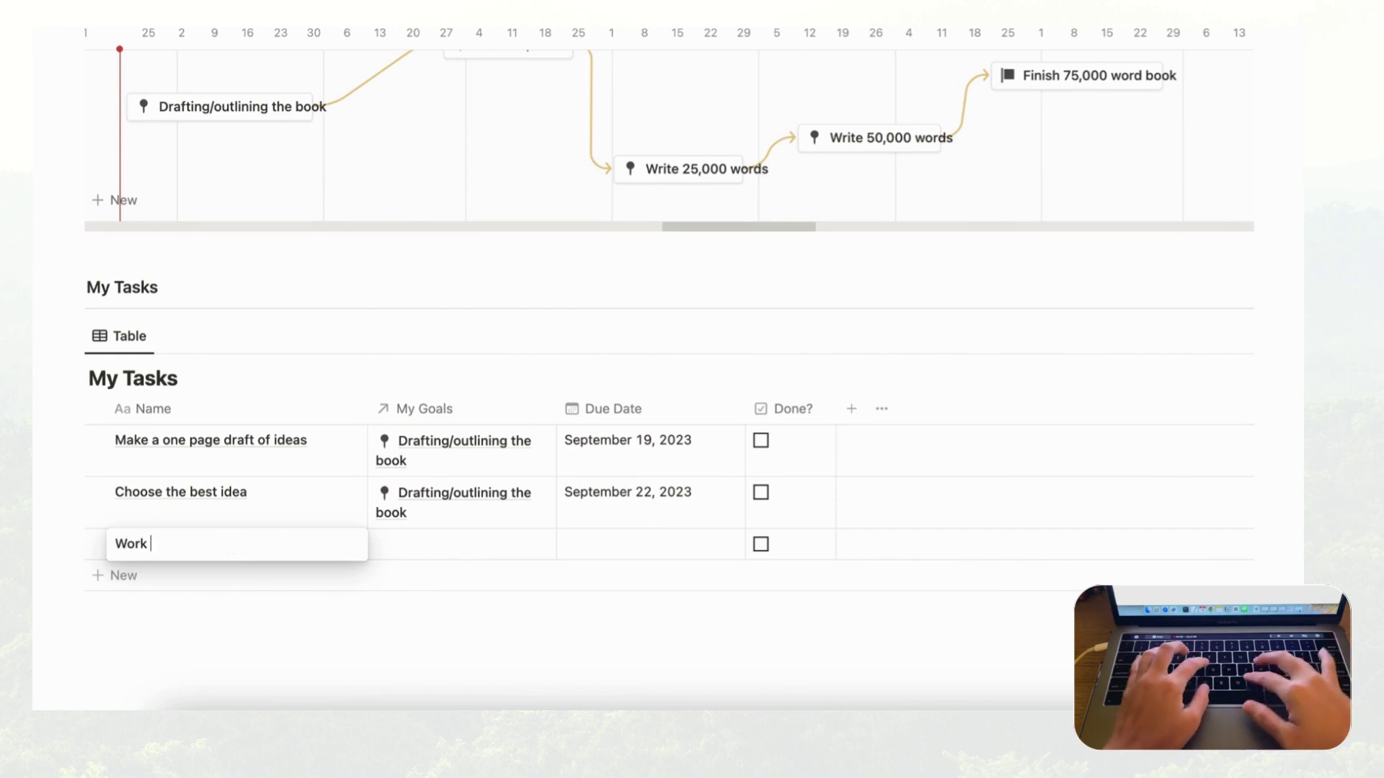
type("Work on the entire outline of the novel")
left_click(415, 551)
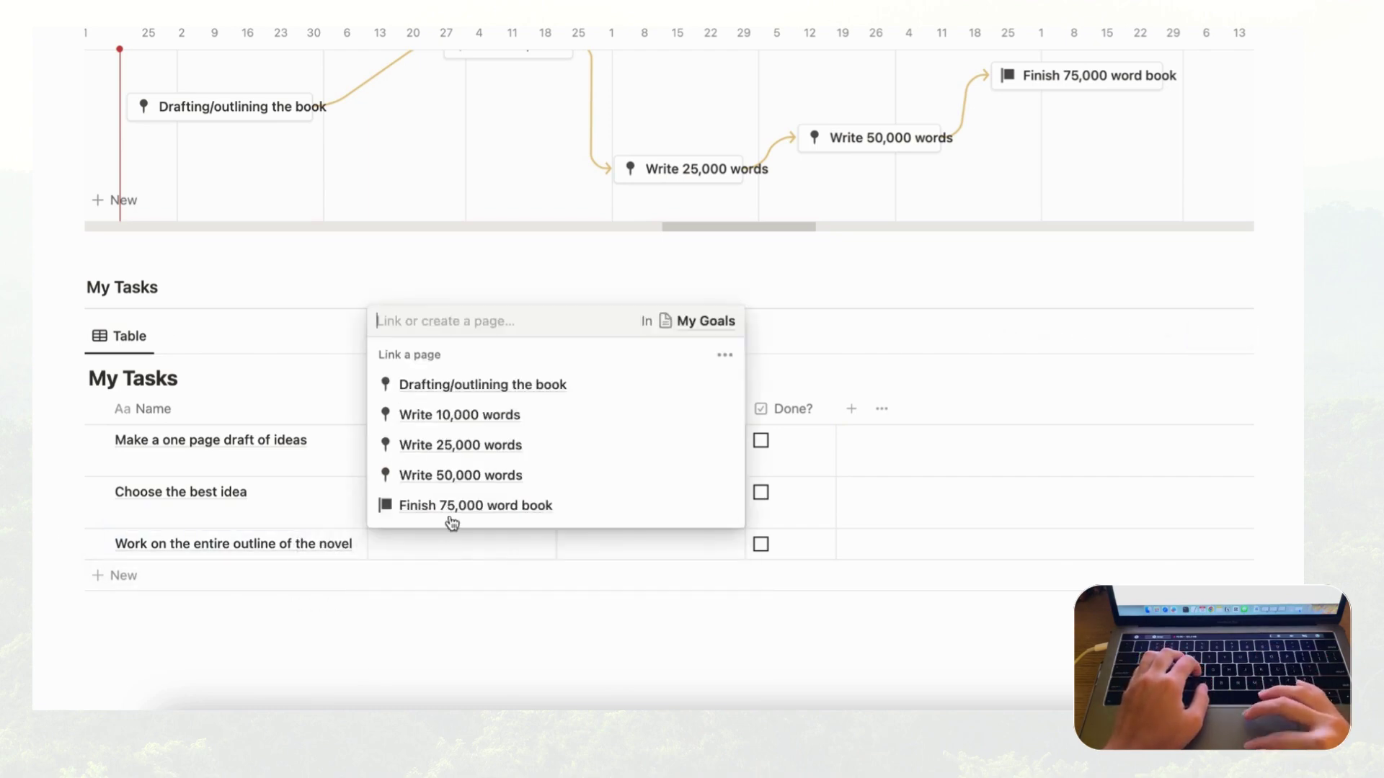
left_click(510, 386)
key("Escape")
left_click(620, 557)
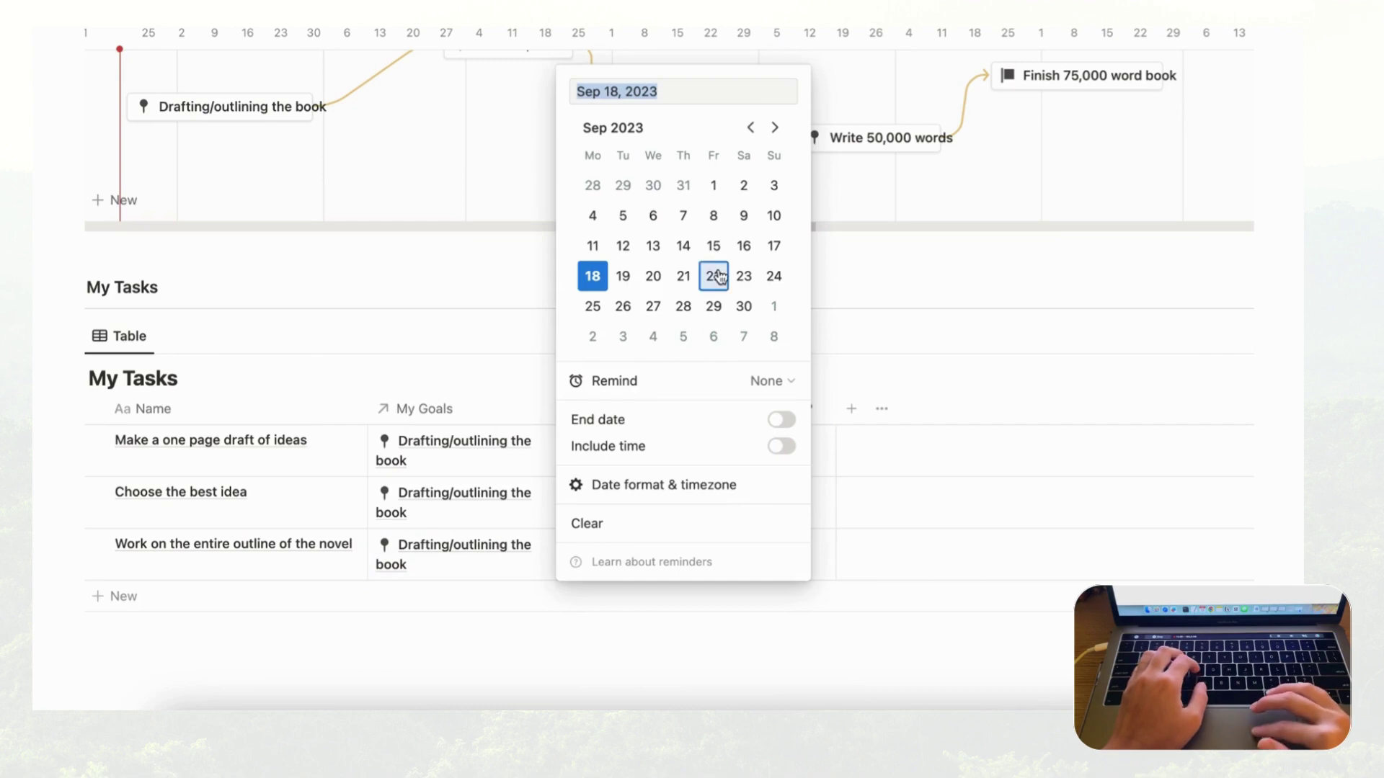
left_click(714, 307)
key("Escape")
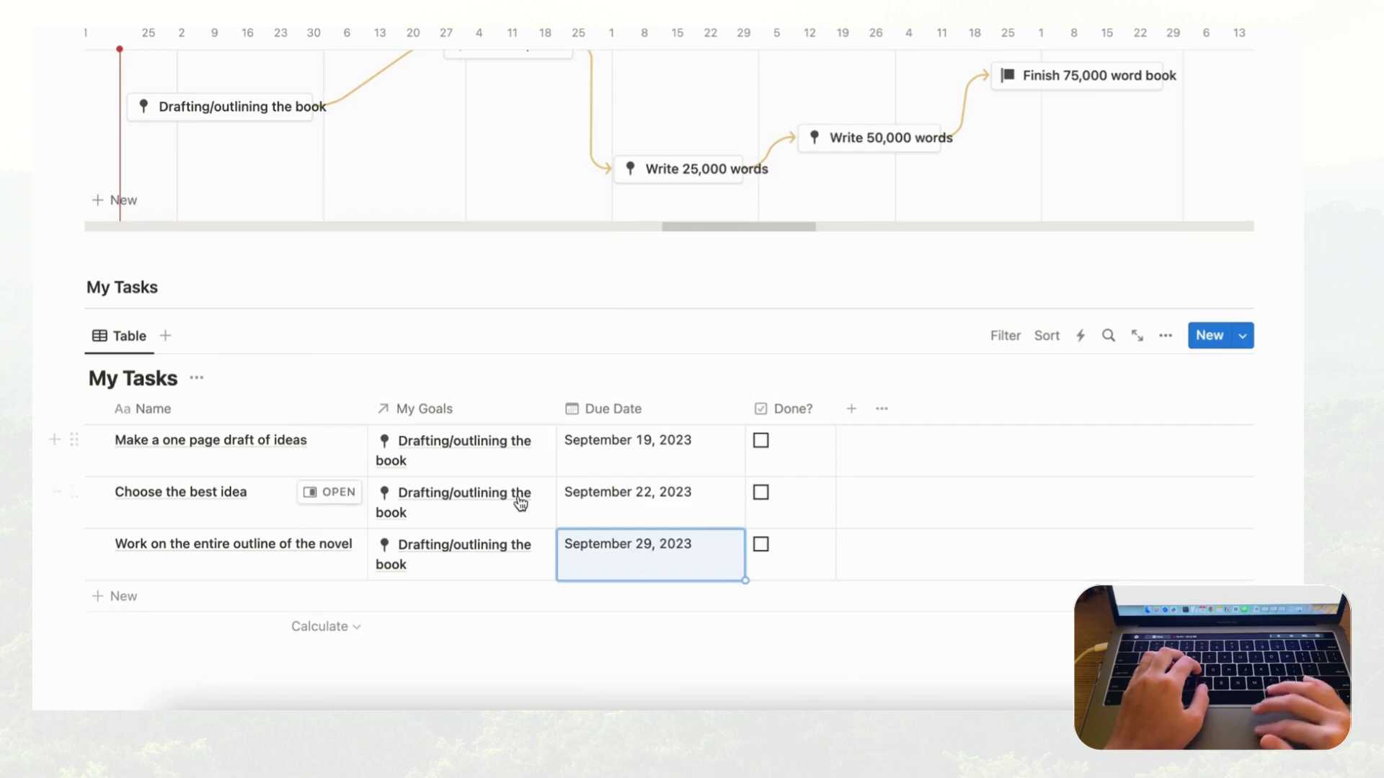
- Delete the Assign and Status properties from the My Goals database through the Drafting/outlining the book goal page
scroll(516, 500, "up", 2)
left_click(262, 200)
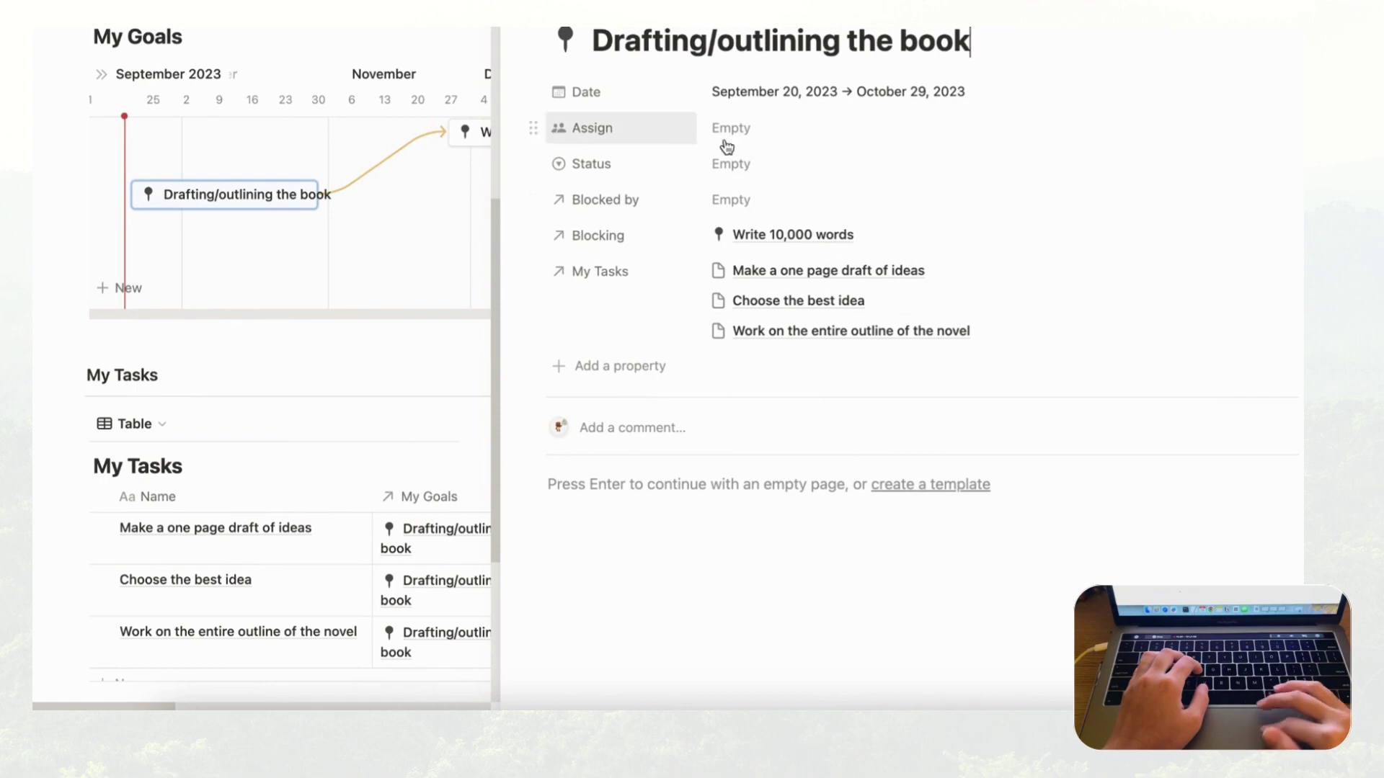
left_click(533, 130)
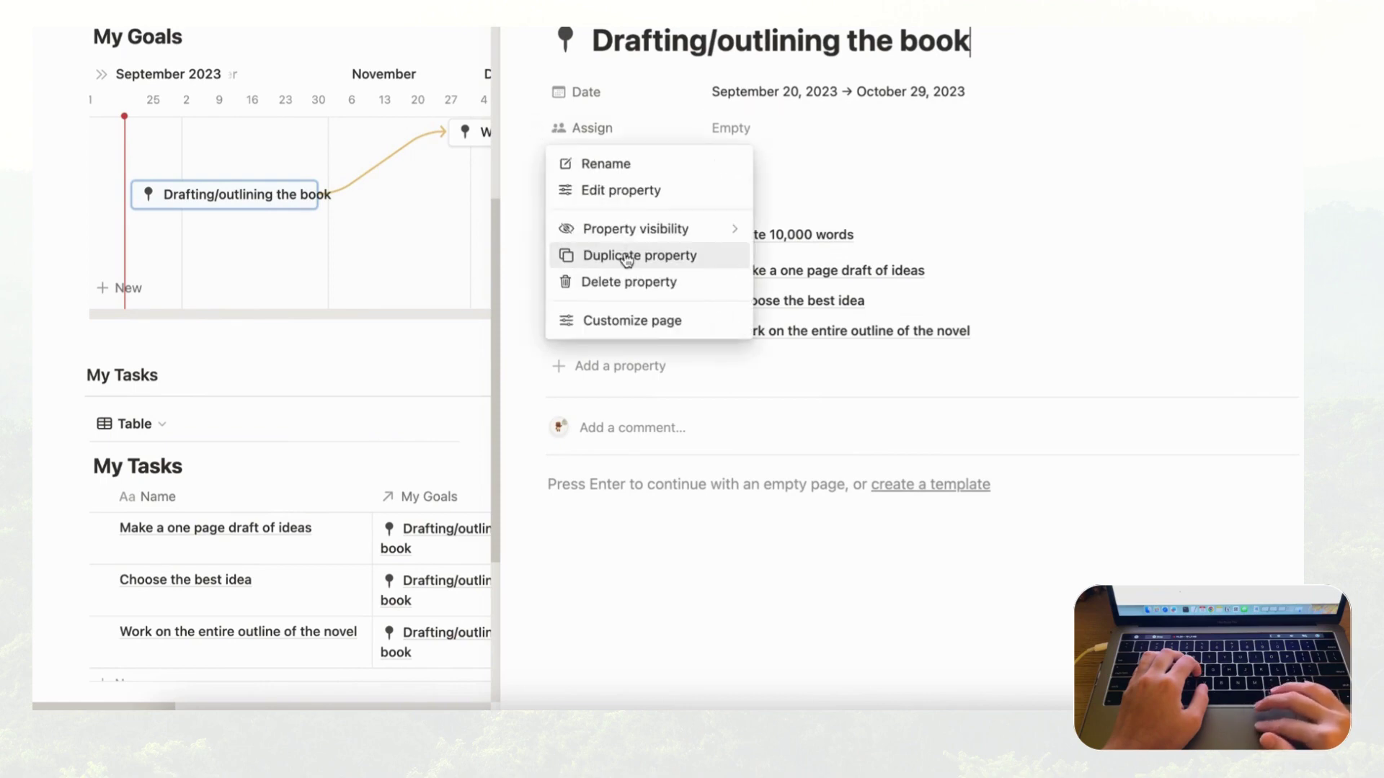
left_click(621, 282)
left_click(636, 344)
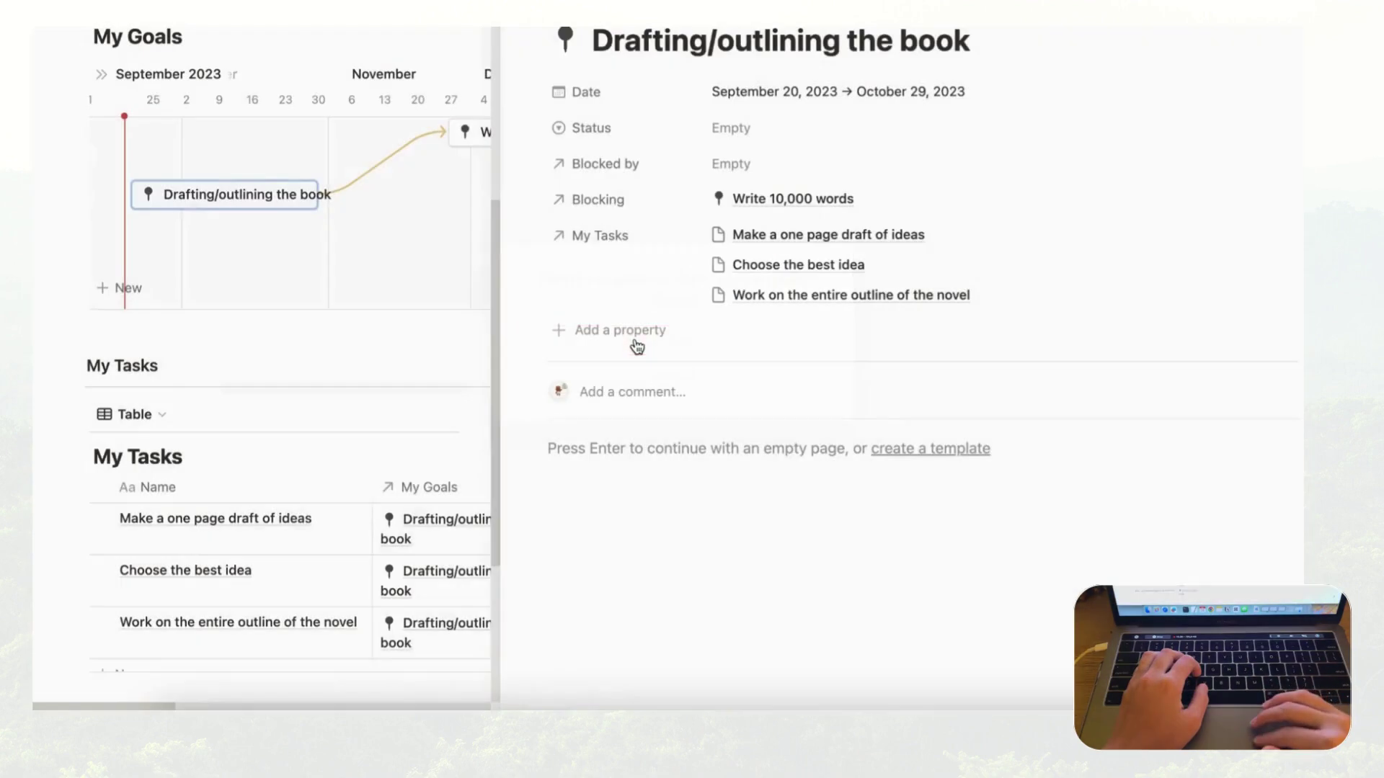
left_click(534, 129)
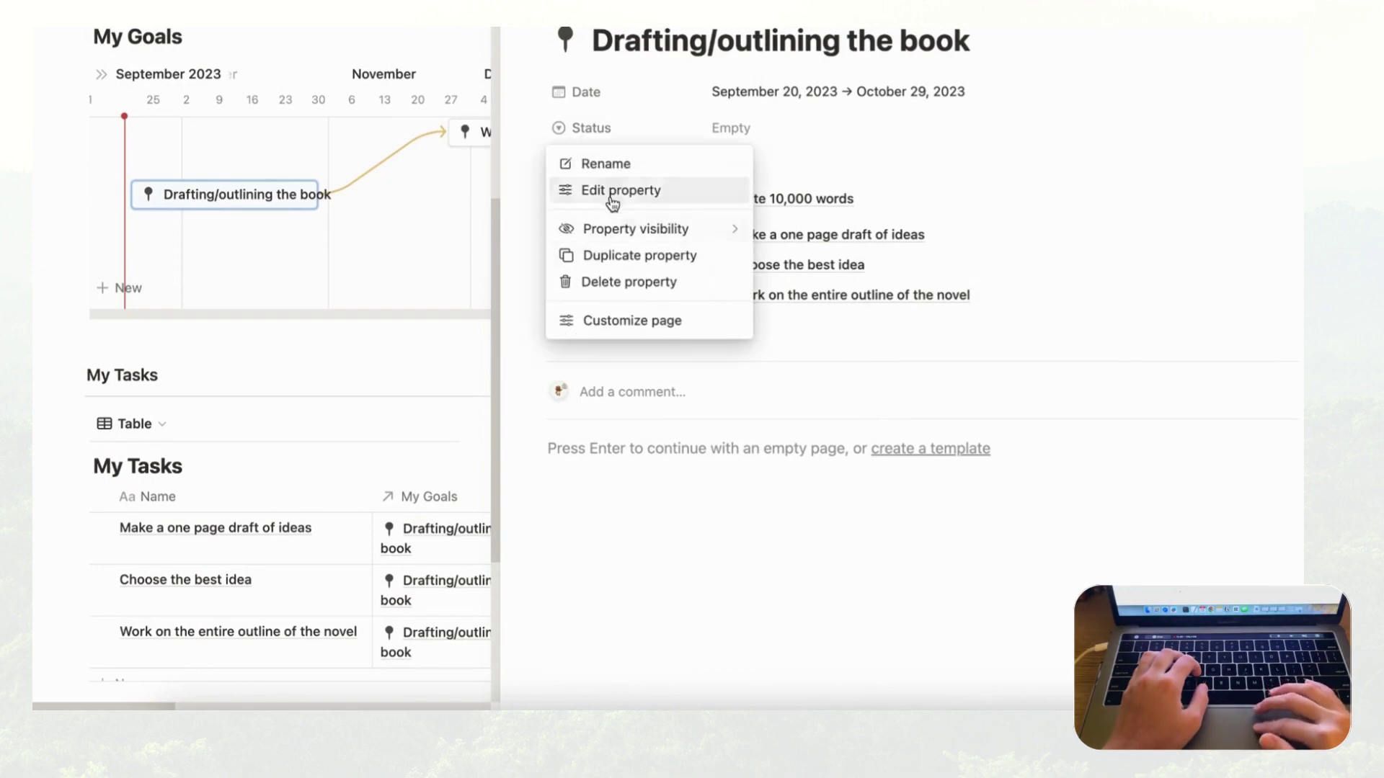
left_click(624, 282)
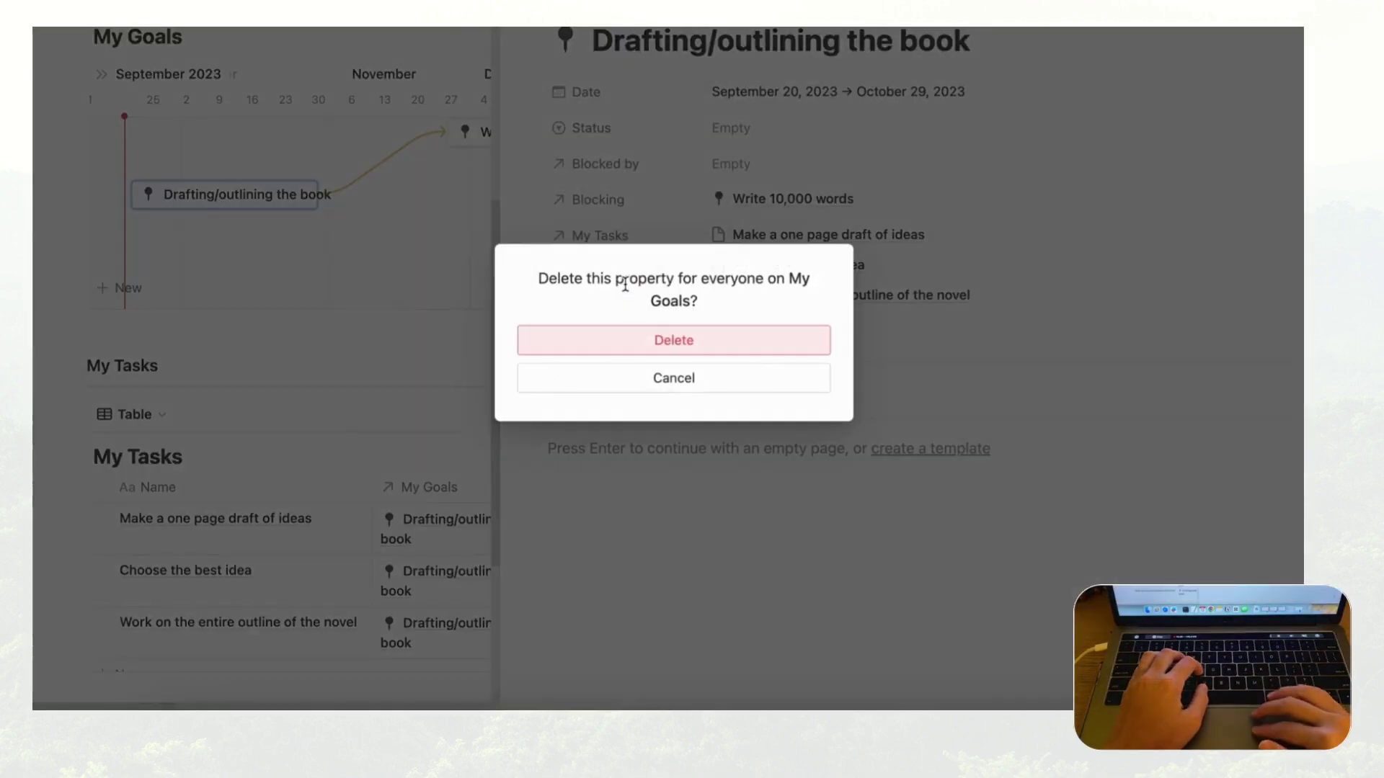
left_click(631, 350)
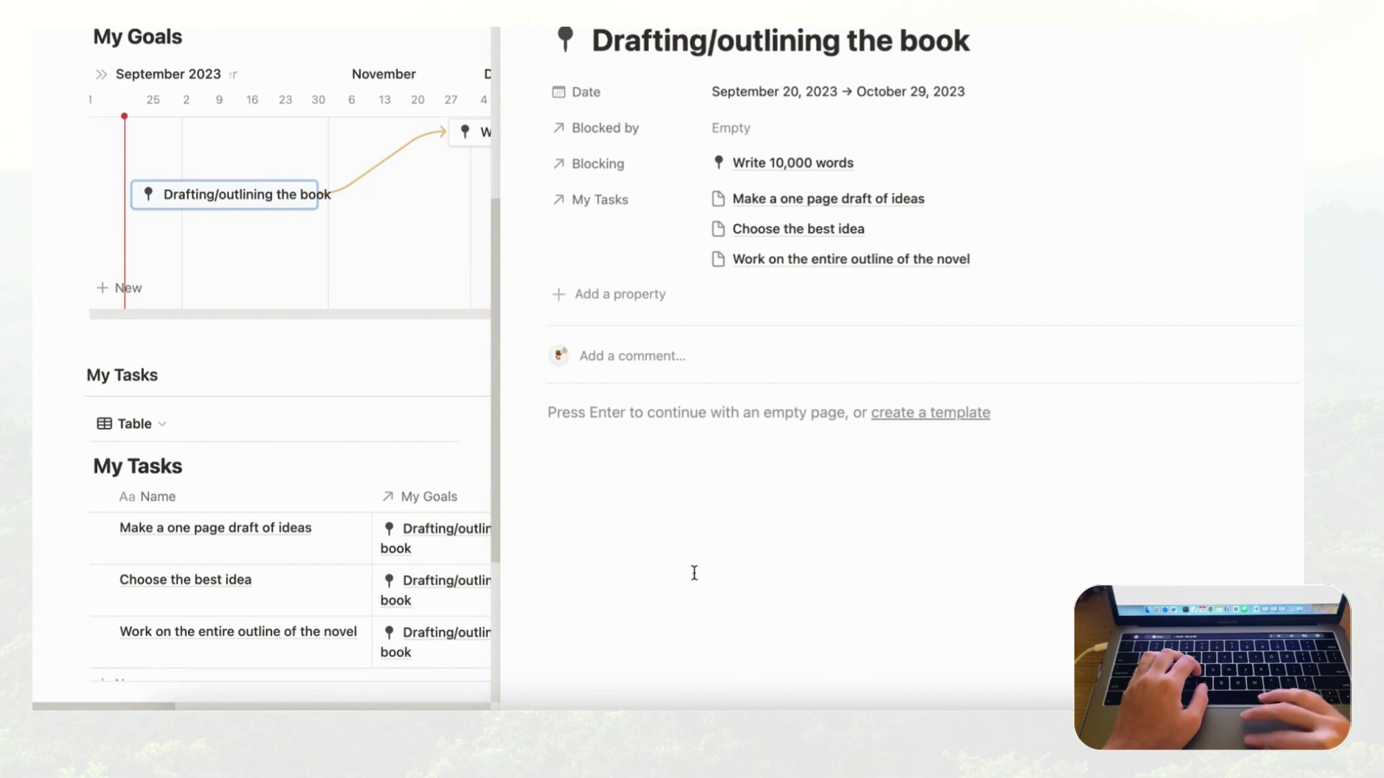
- Set the My Tasks property on the Drafting/outlining the book page to Always hide and show it as Minimal
left_click(576, 202)
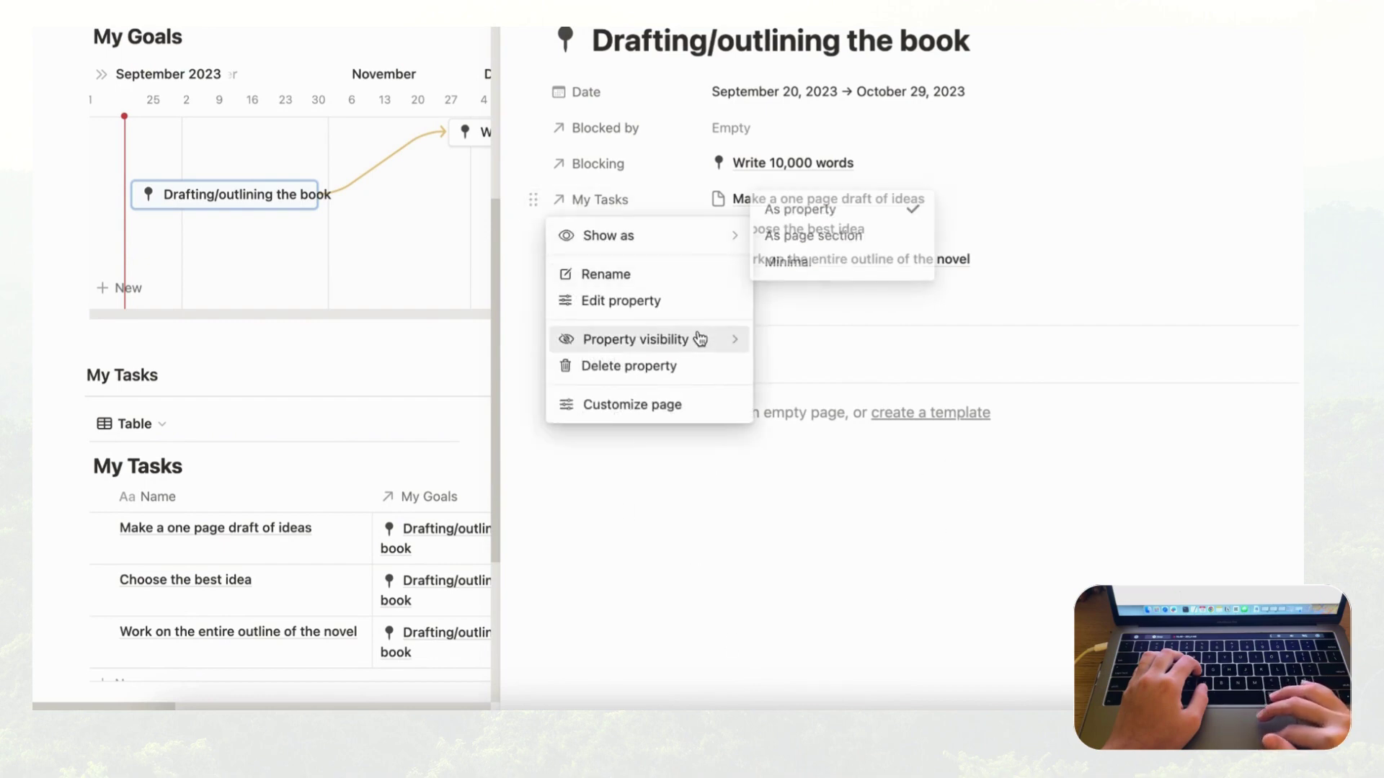
mouse_move(701, 341)
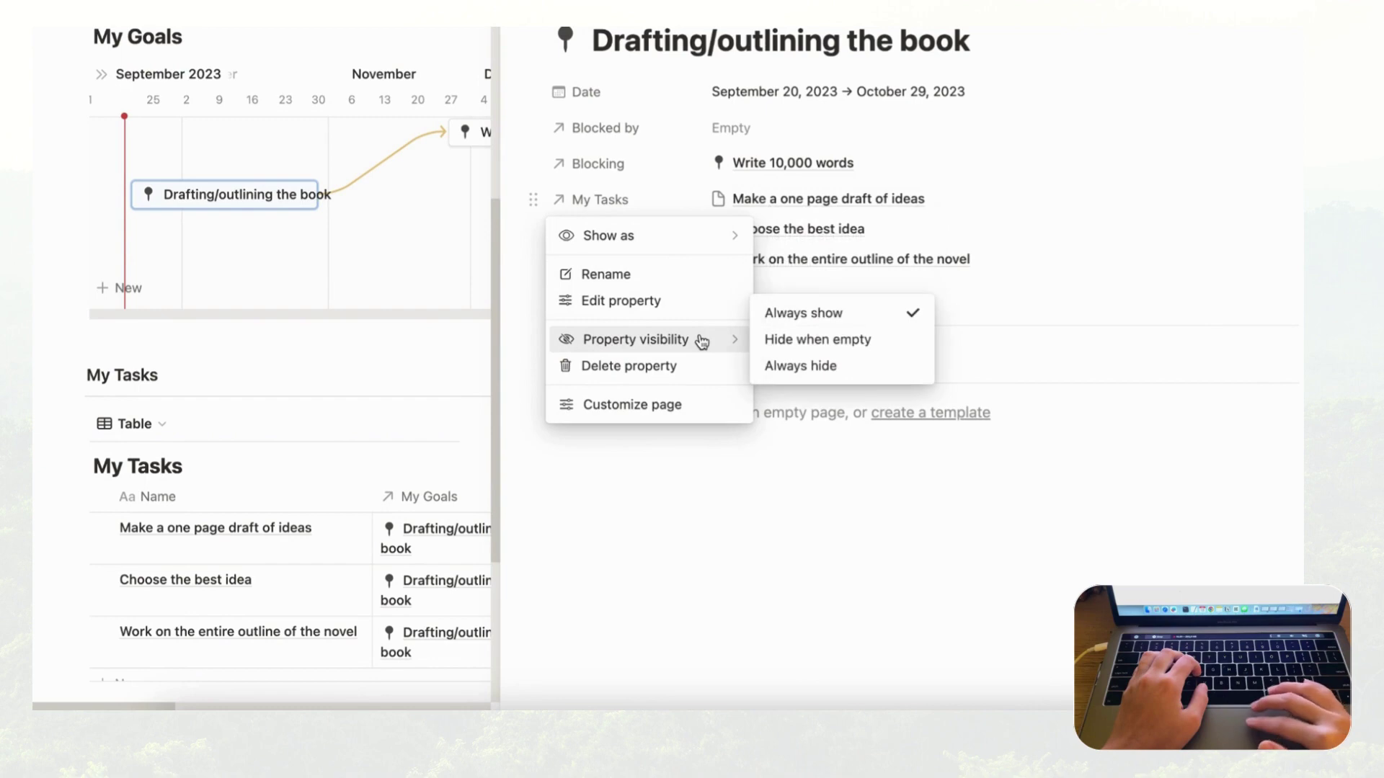
left_click(826, 371)
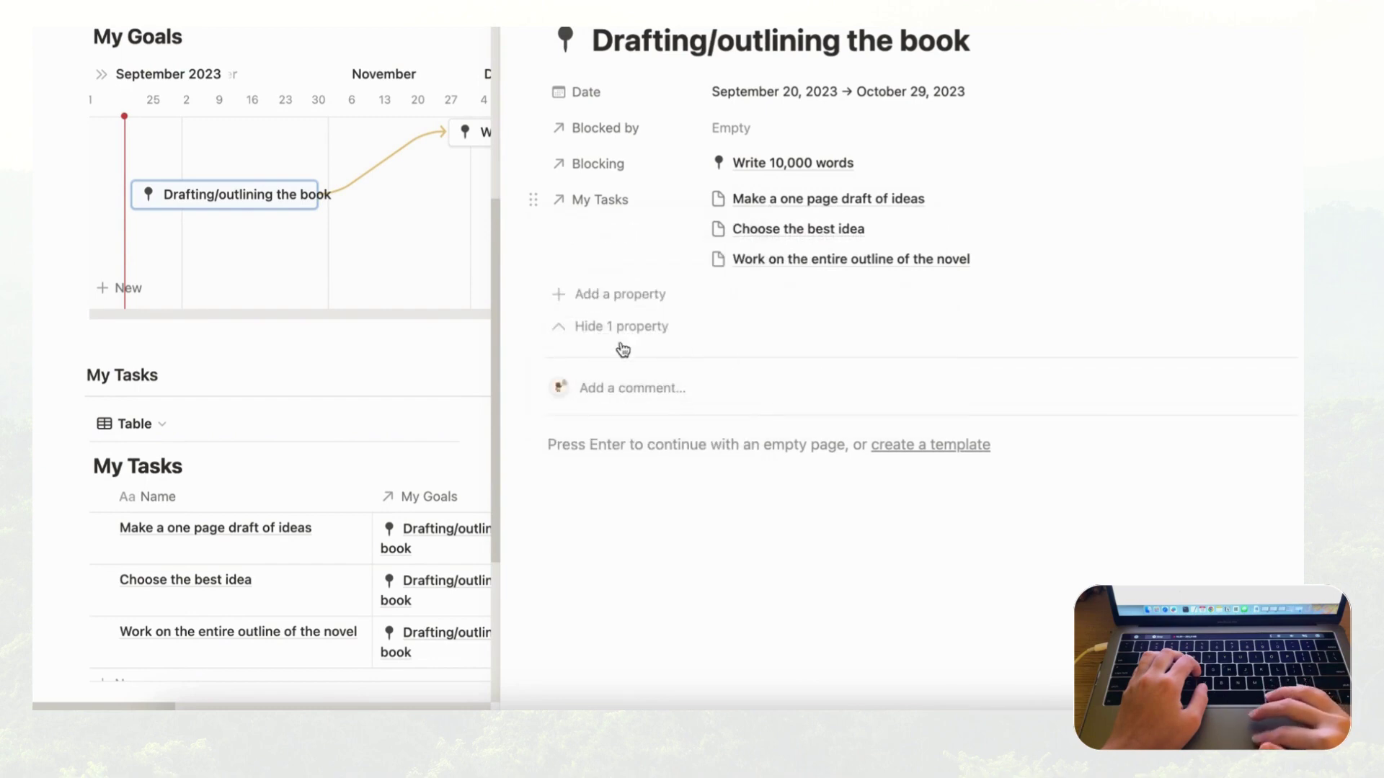
left_click(584, 207)
mouse_move(633, 249)
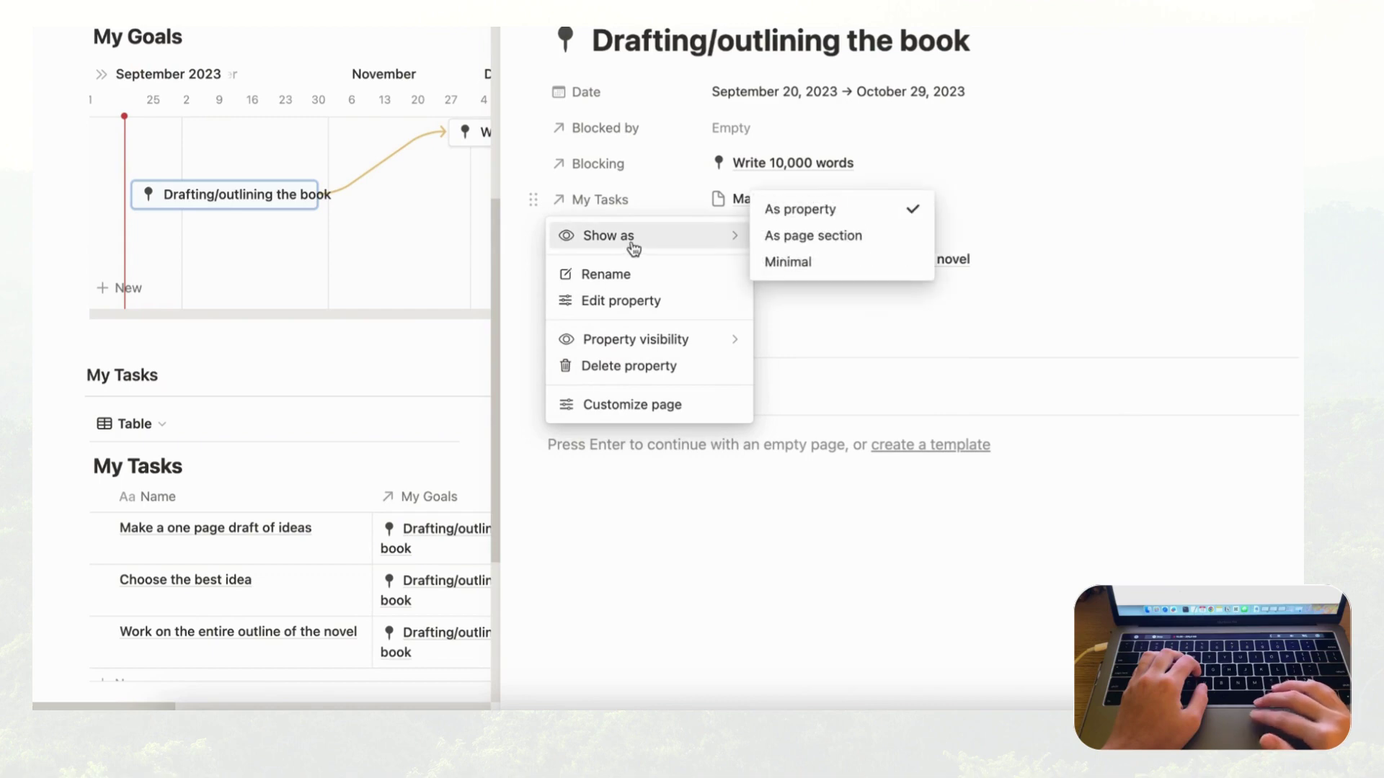
left_click(832, 275)
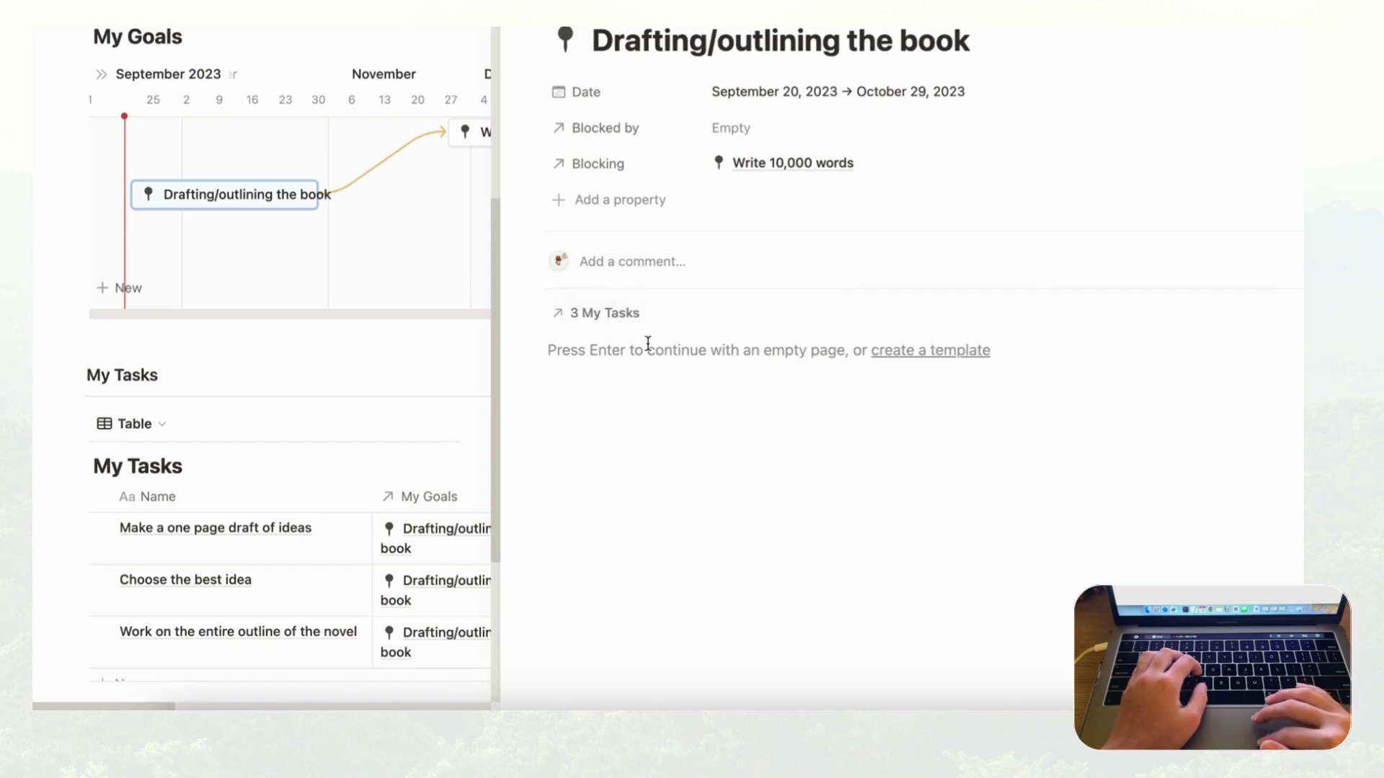
- Add a Formula property named "Completion" to the goal page and give it a partially filled circle icon
left_click(626, 209)
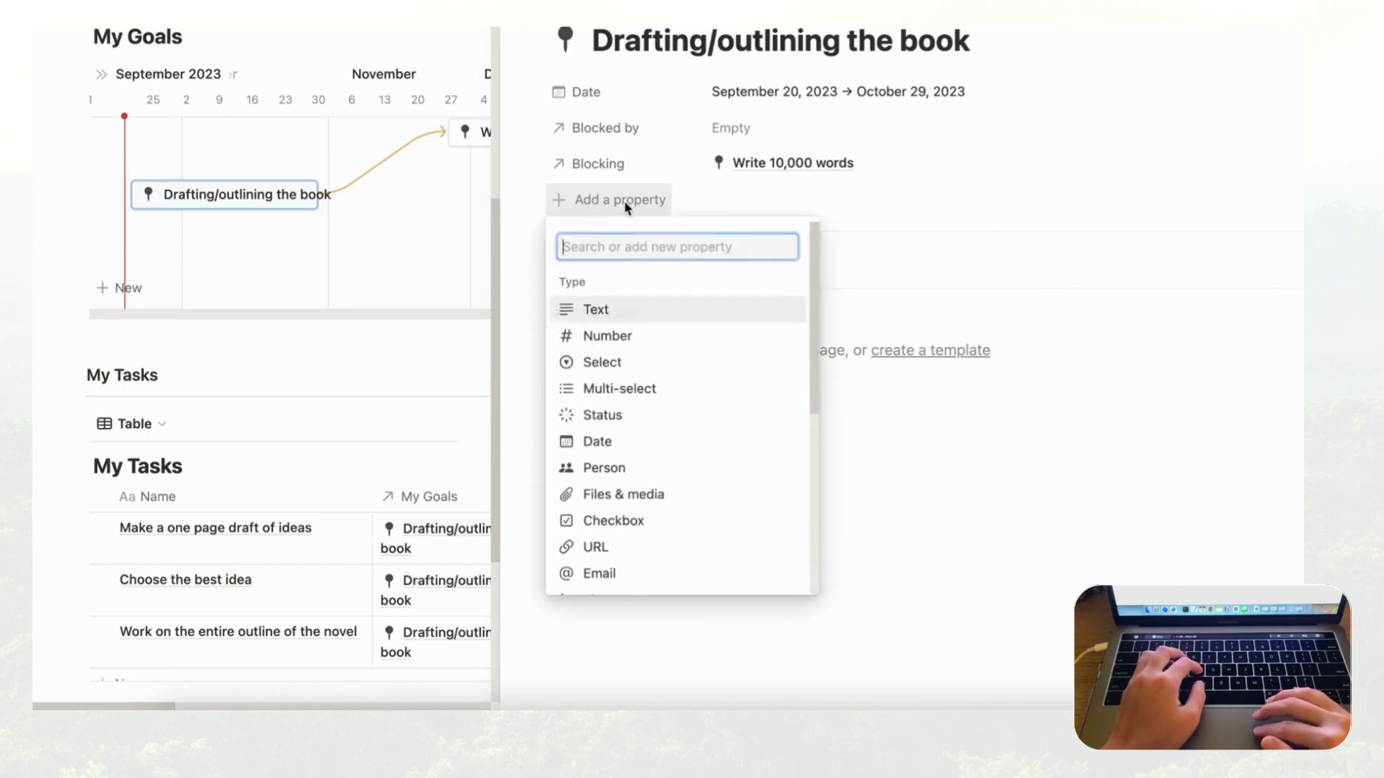
scroll(676, 374, "down", 3)
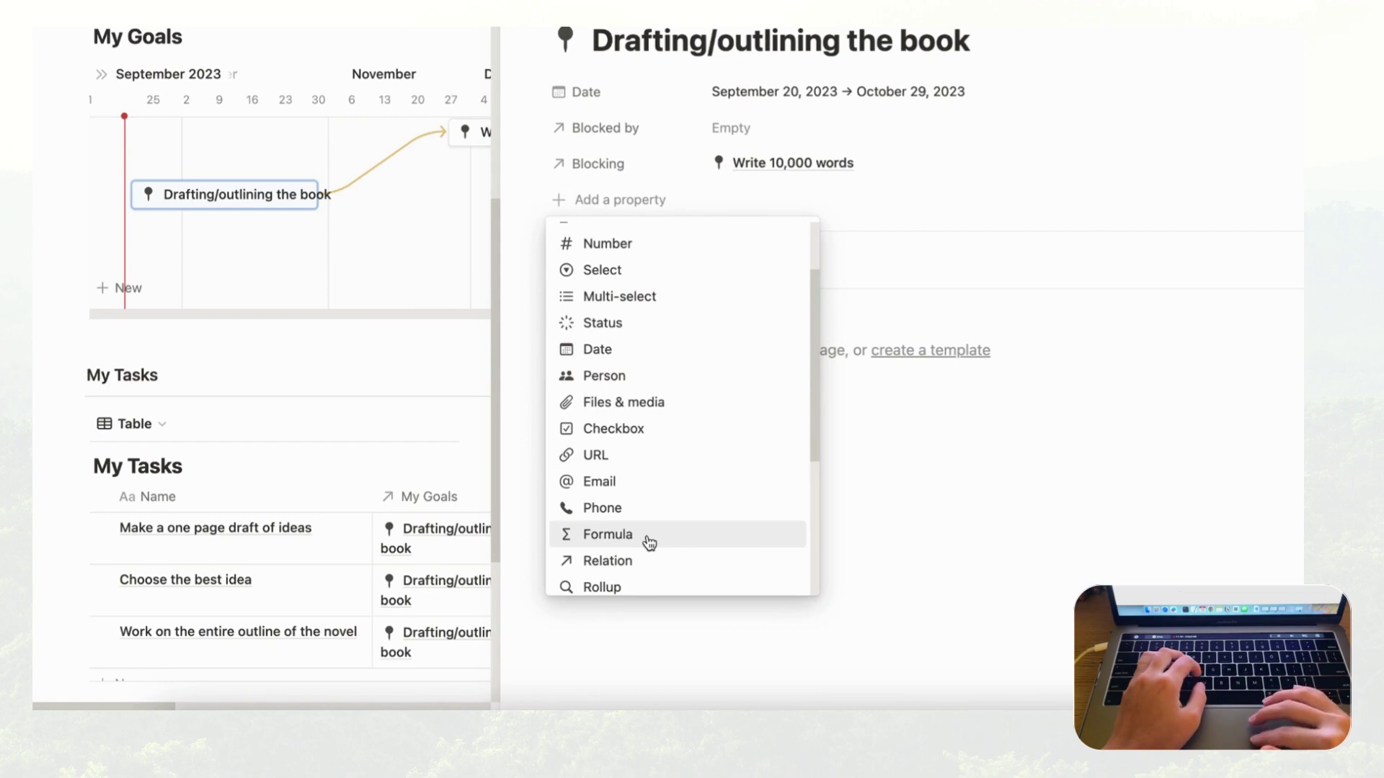
left_click(602, 542)
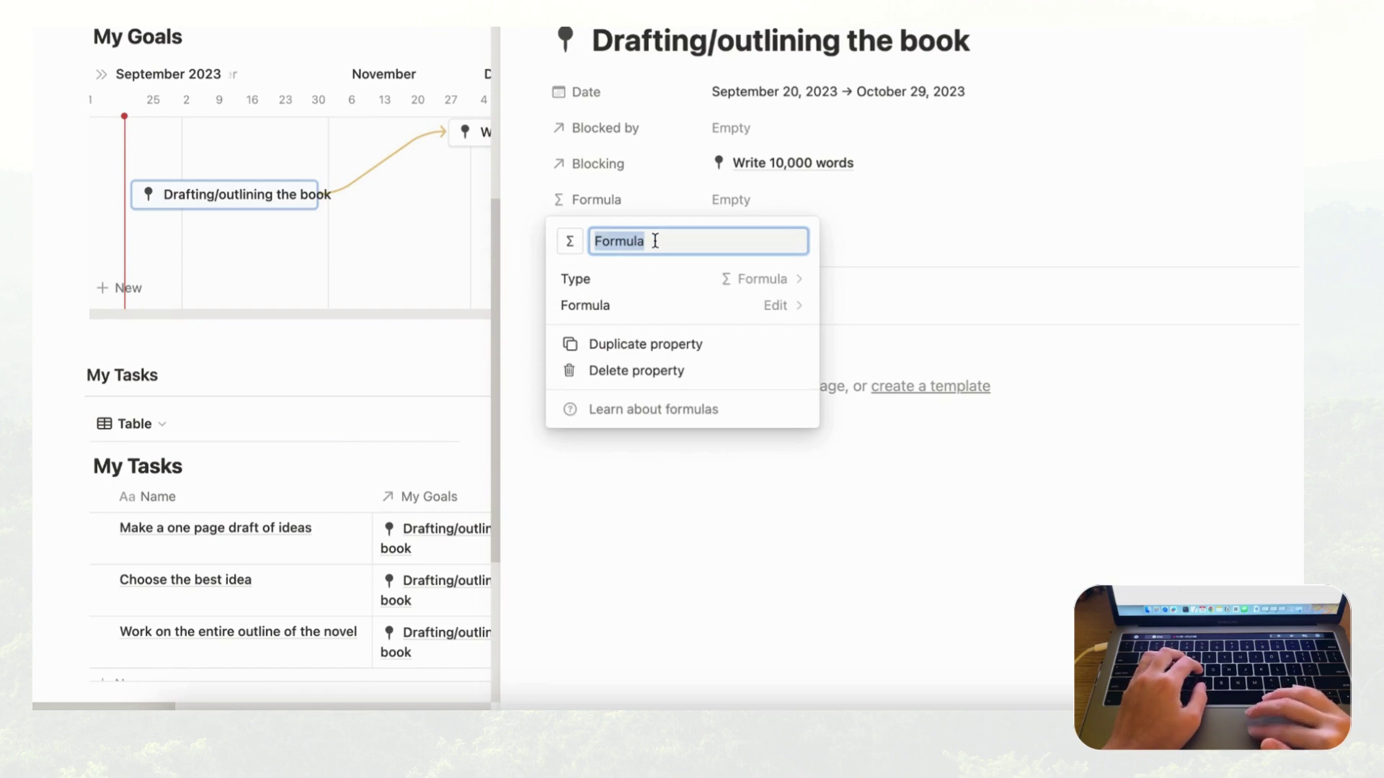
type("Completion")
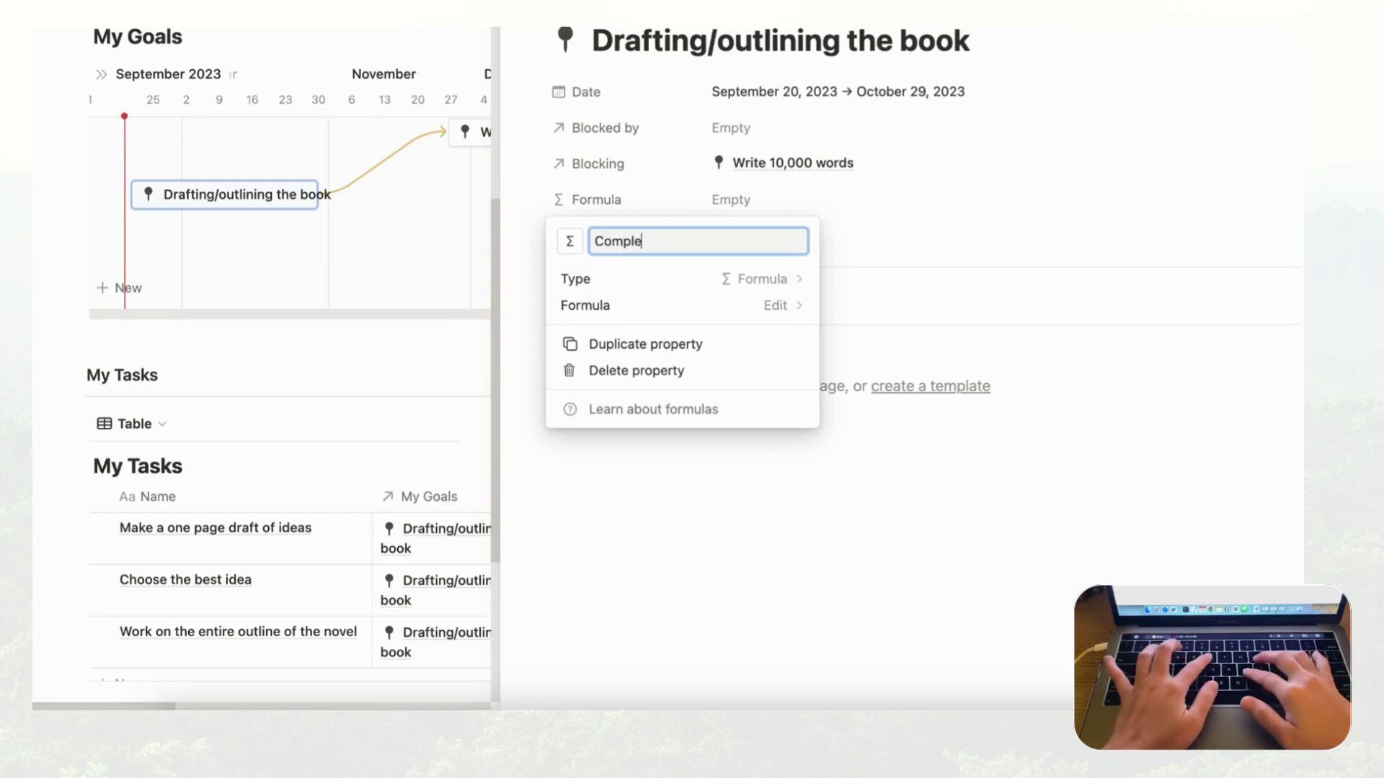
left_click(570, 245)
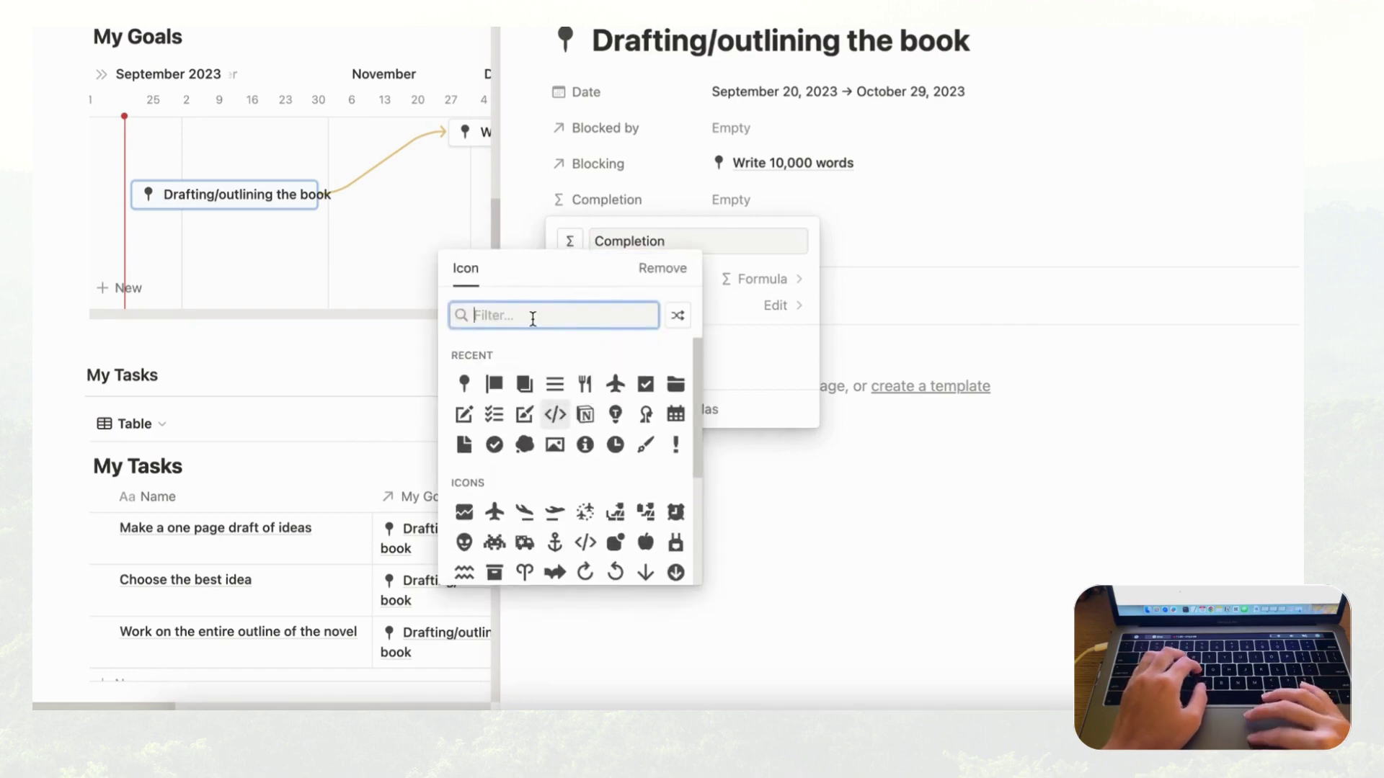
type("circle")
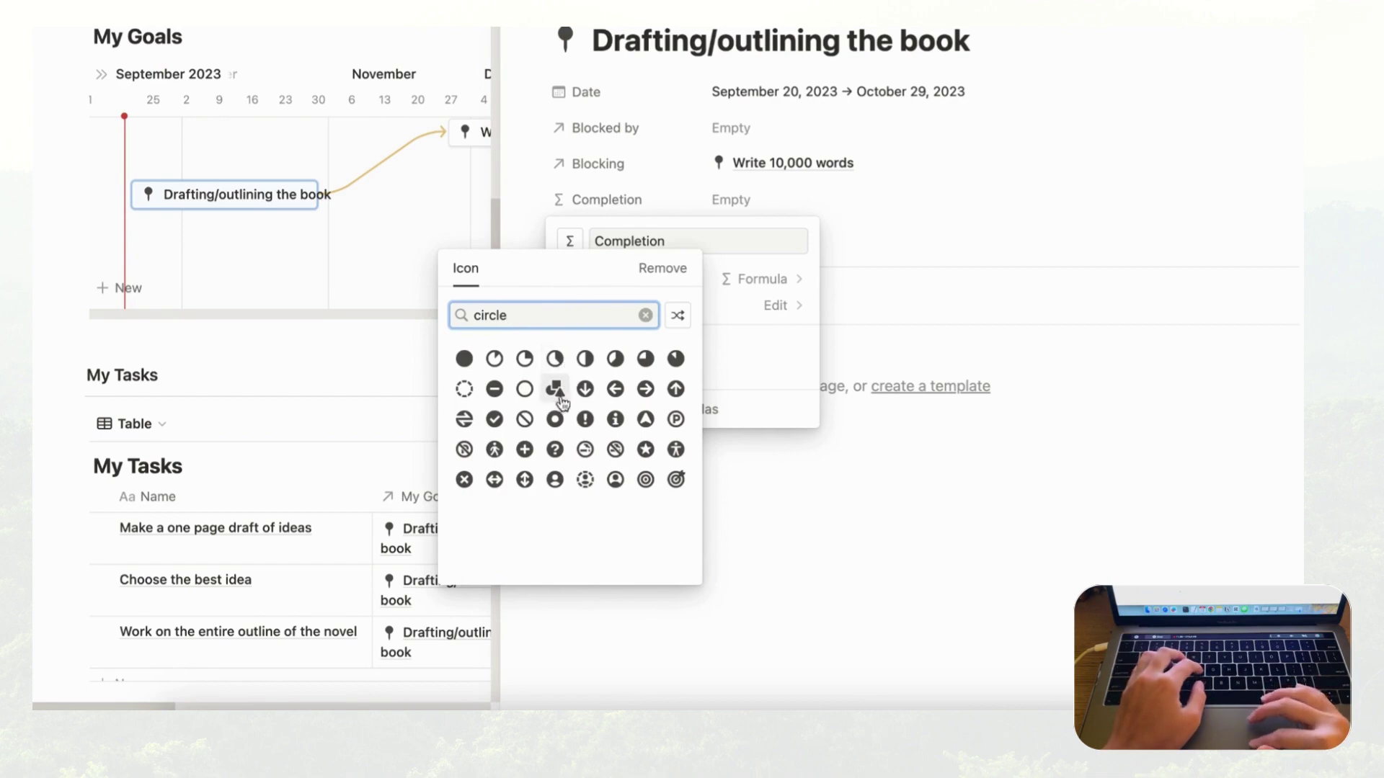
left_click(500, 365)
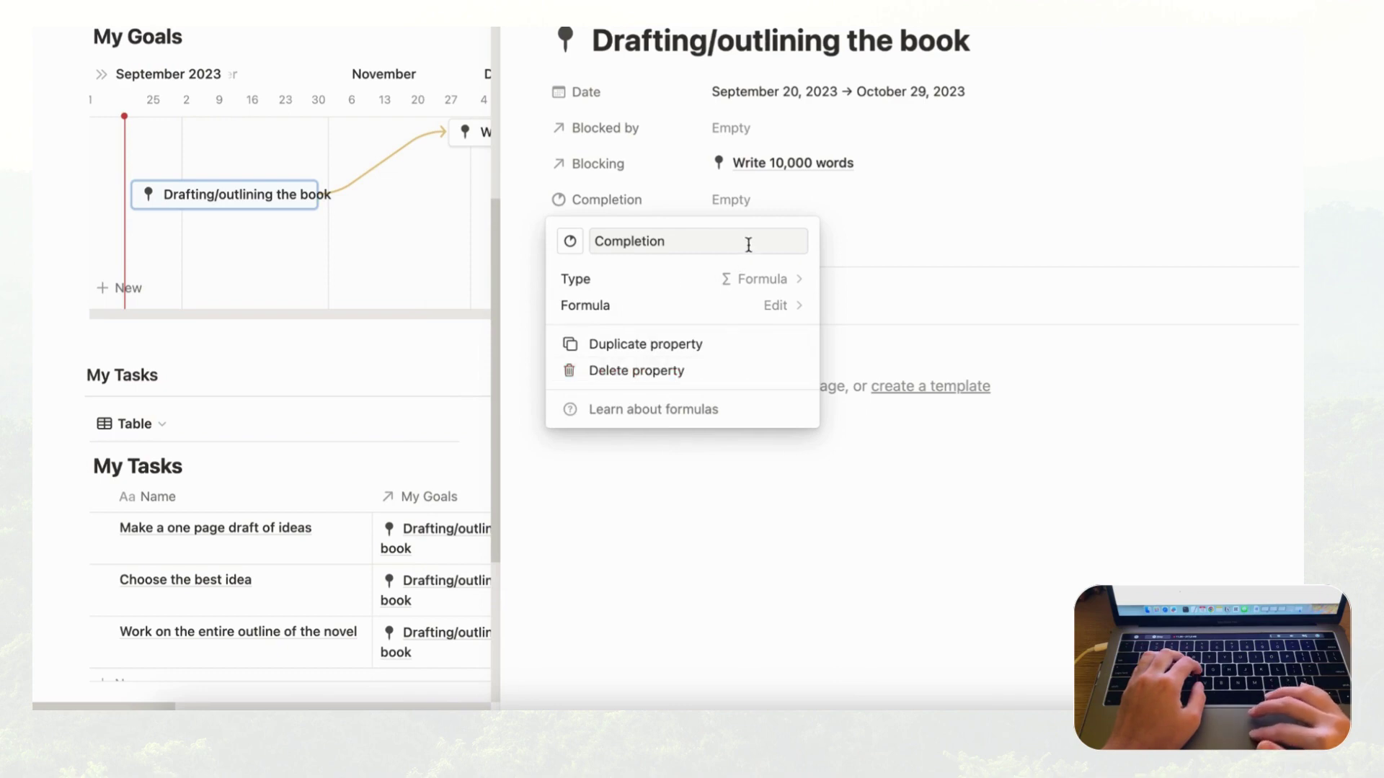
- Start the Completion property's formula by filtering the related tasks on their checkbox: My Tasks.filter(current.Done?)
left_click(641, 211)
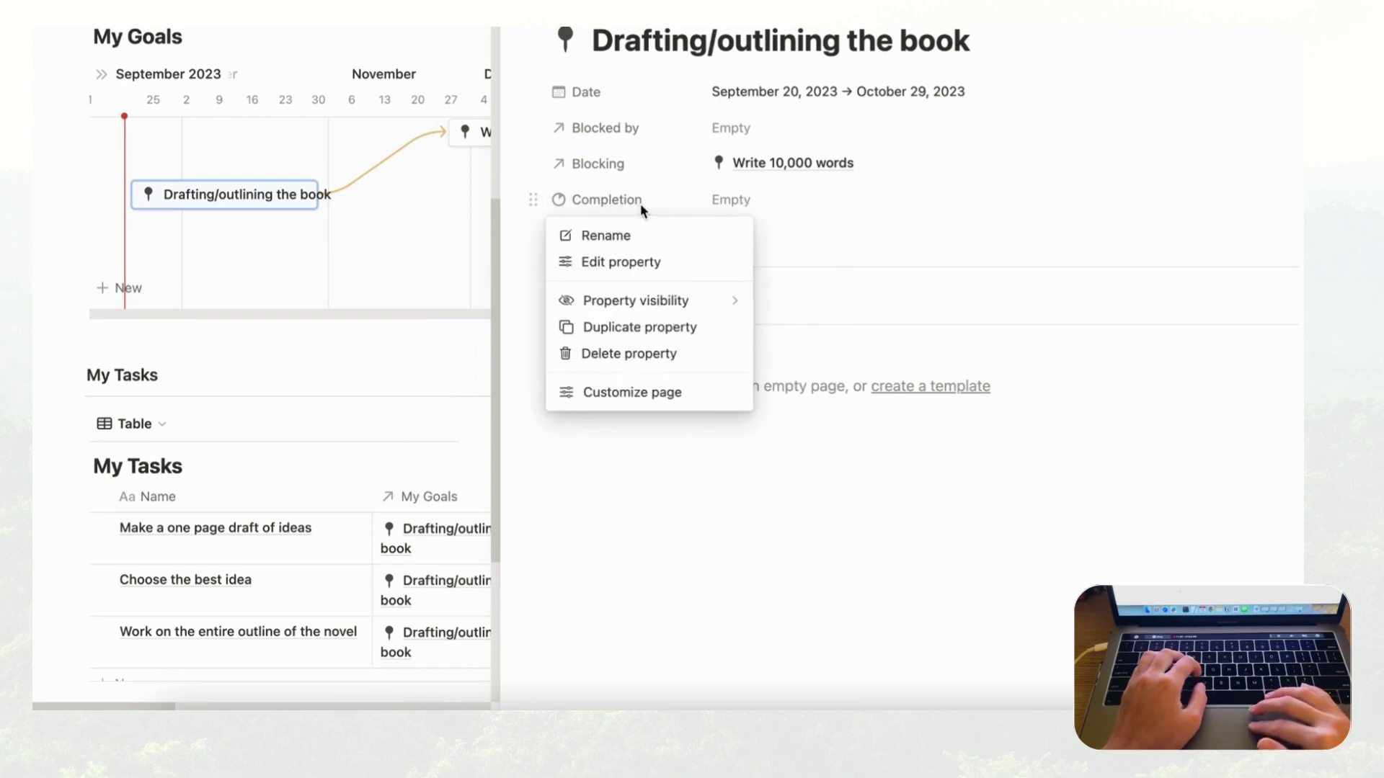
left_click(646, 261)
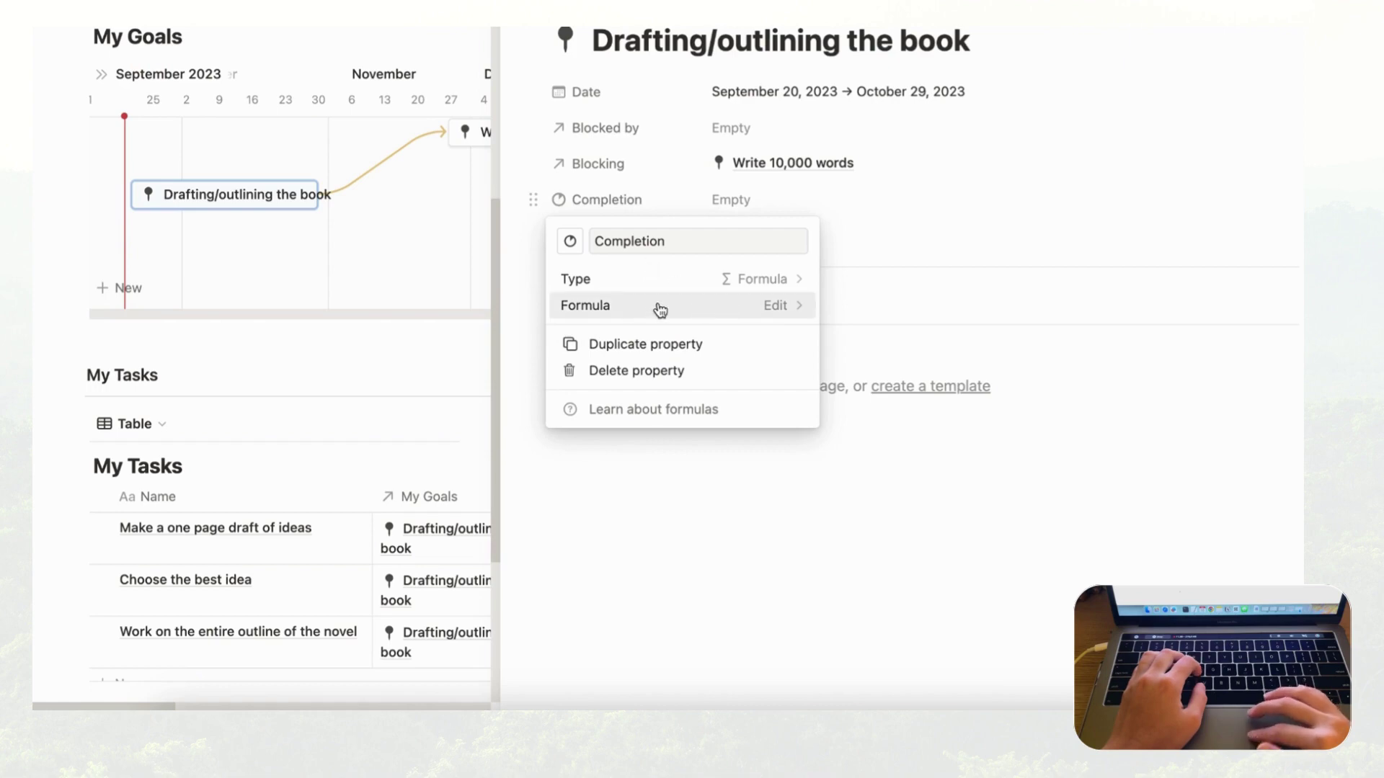
left_click(728, 317)
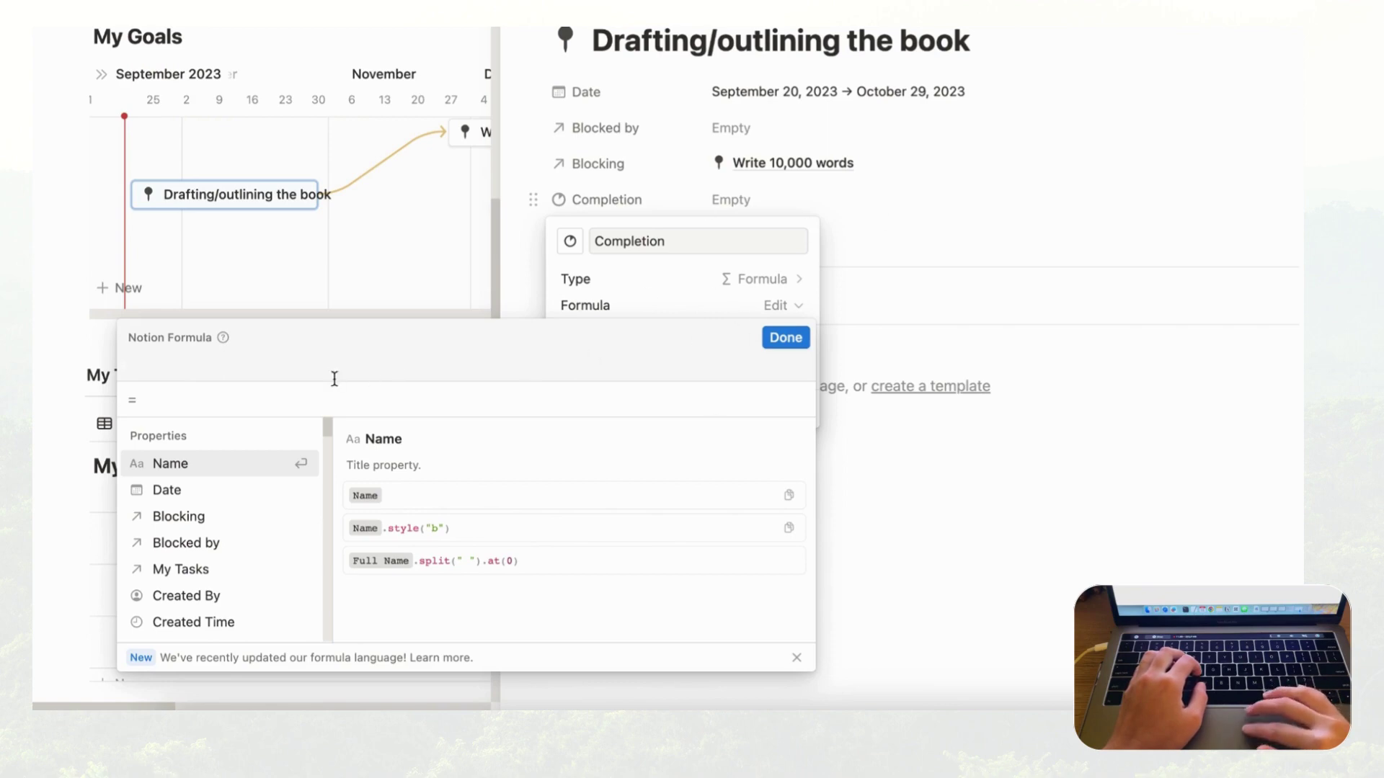
left_click(220, 573)
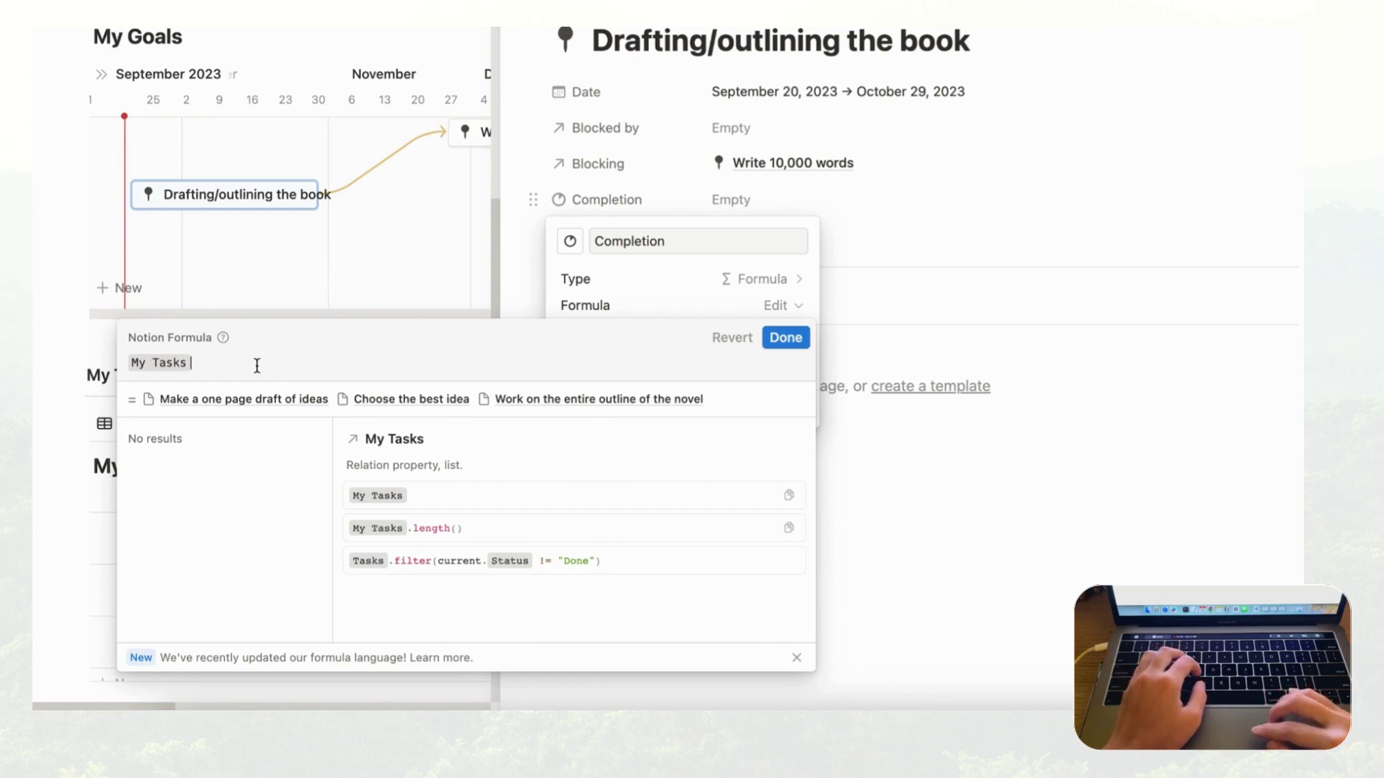
type("filt")
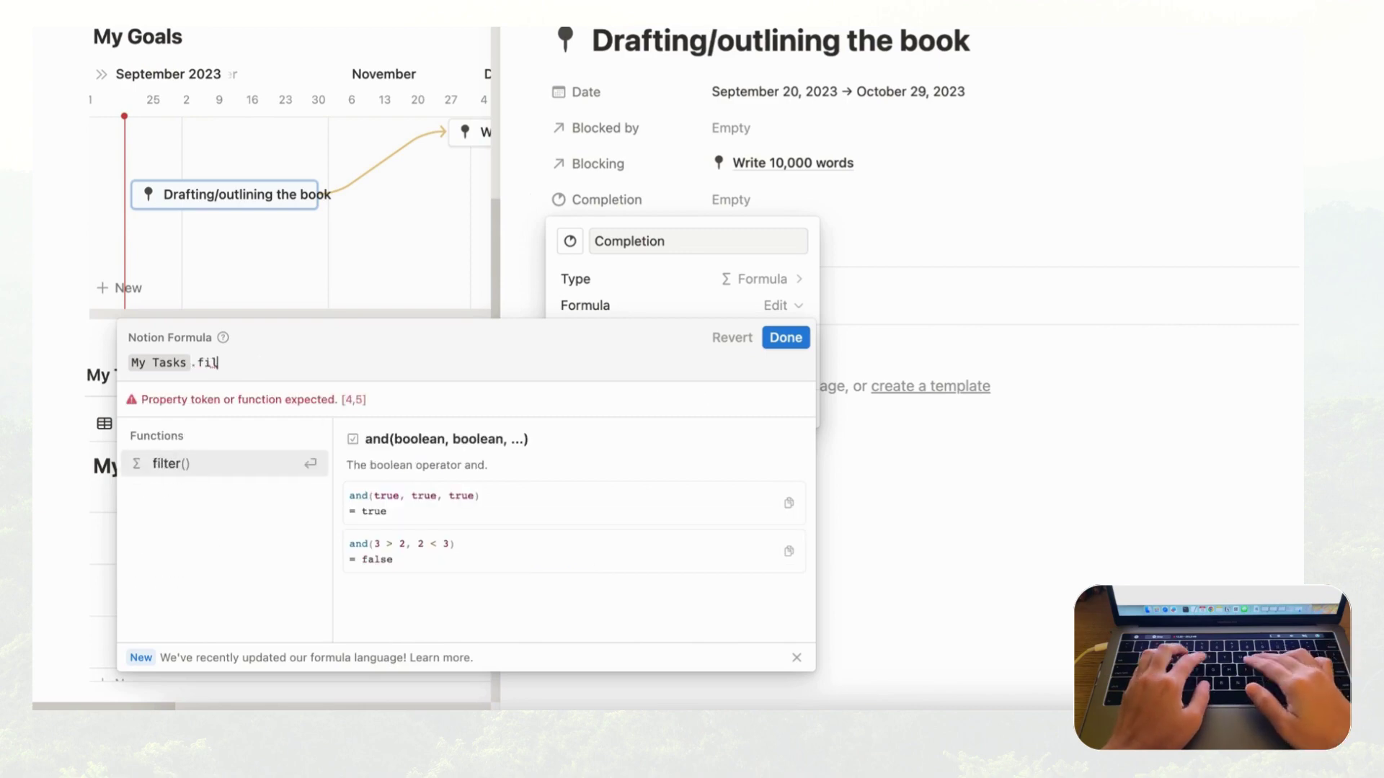
left_click(222, 467)
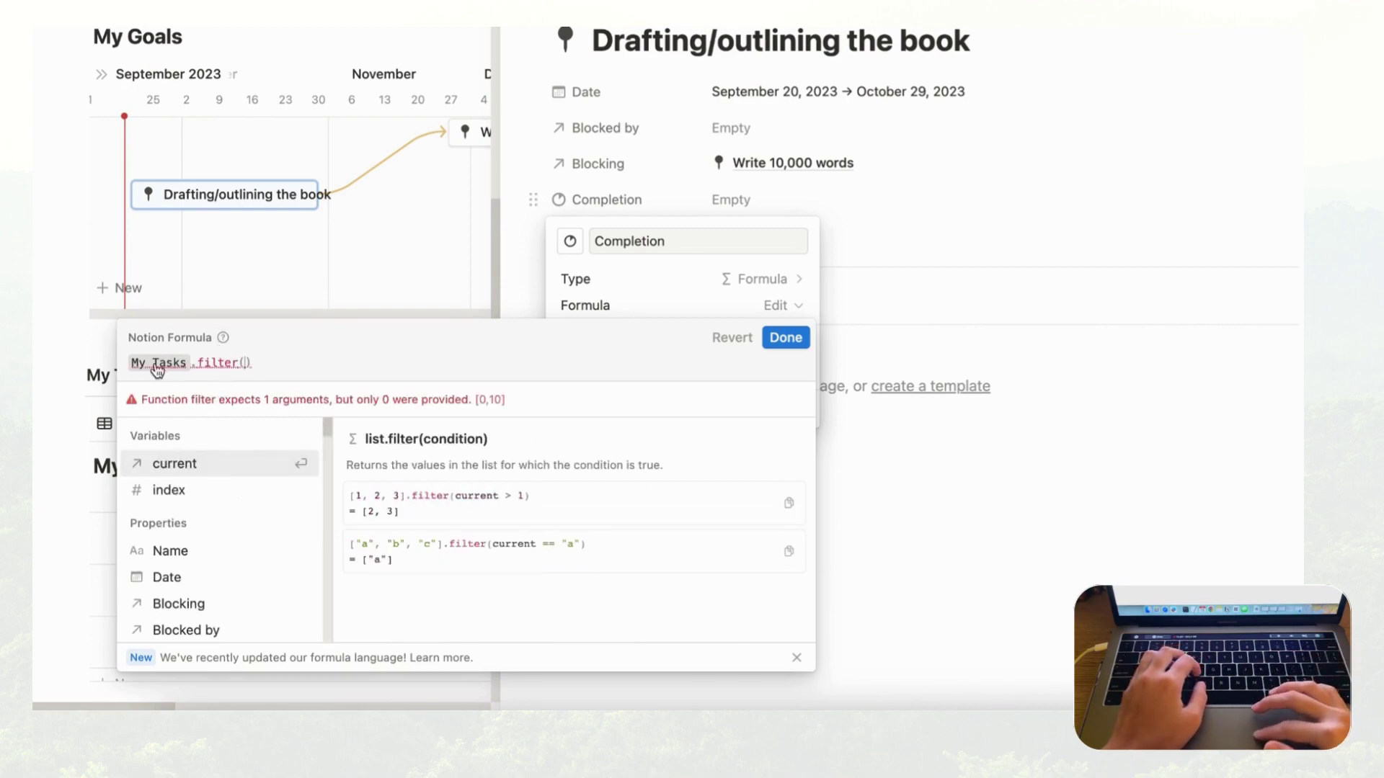
type("current")
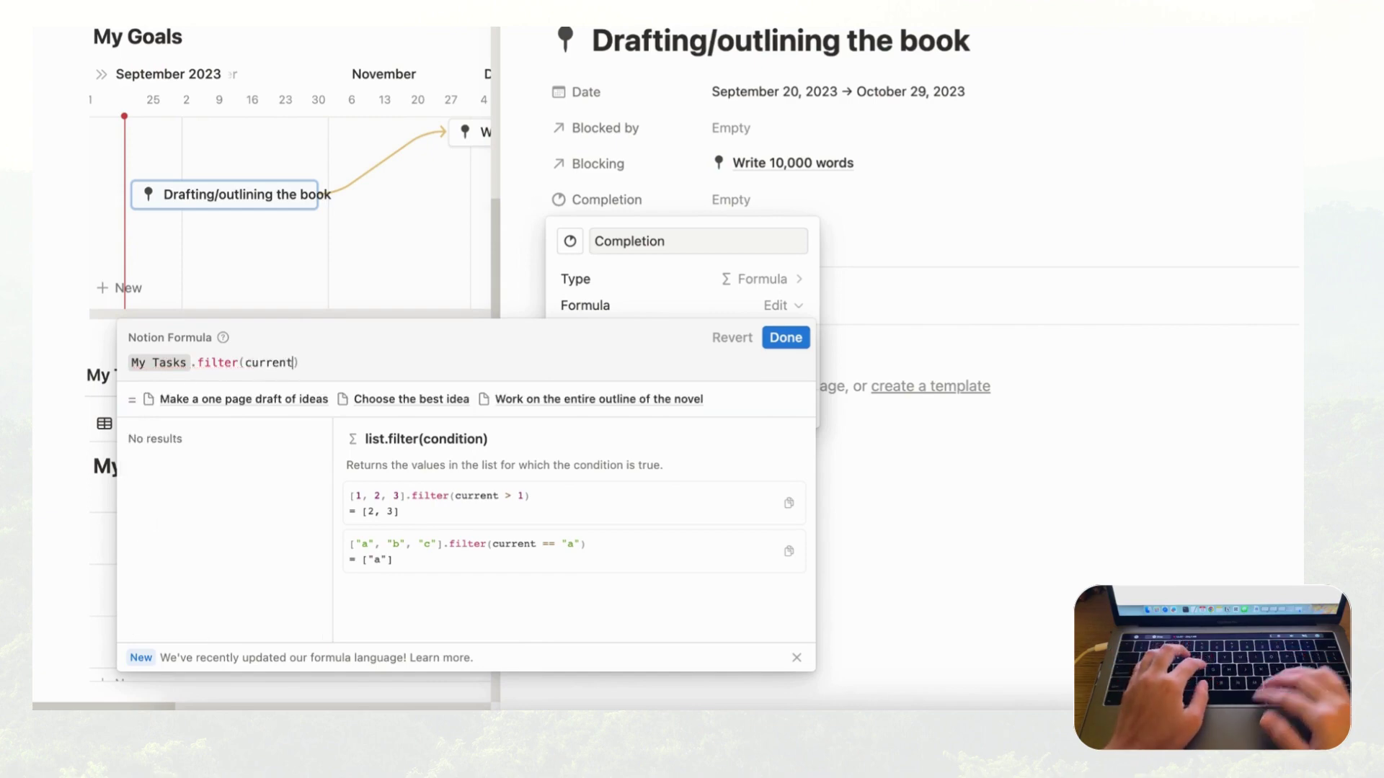
key("BackSpace")
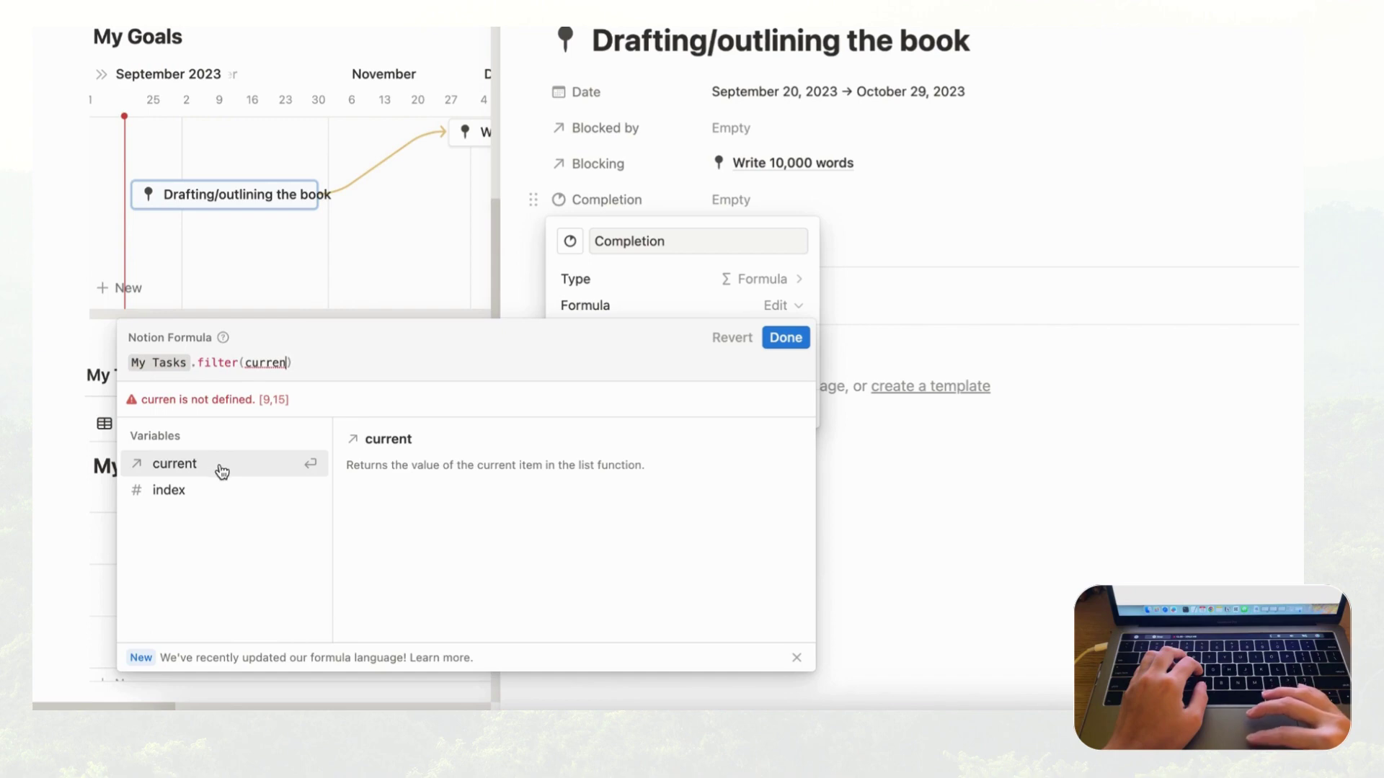
left_click(216, 465)
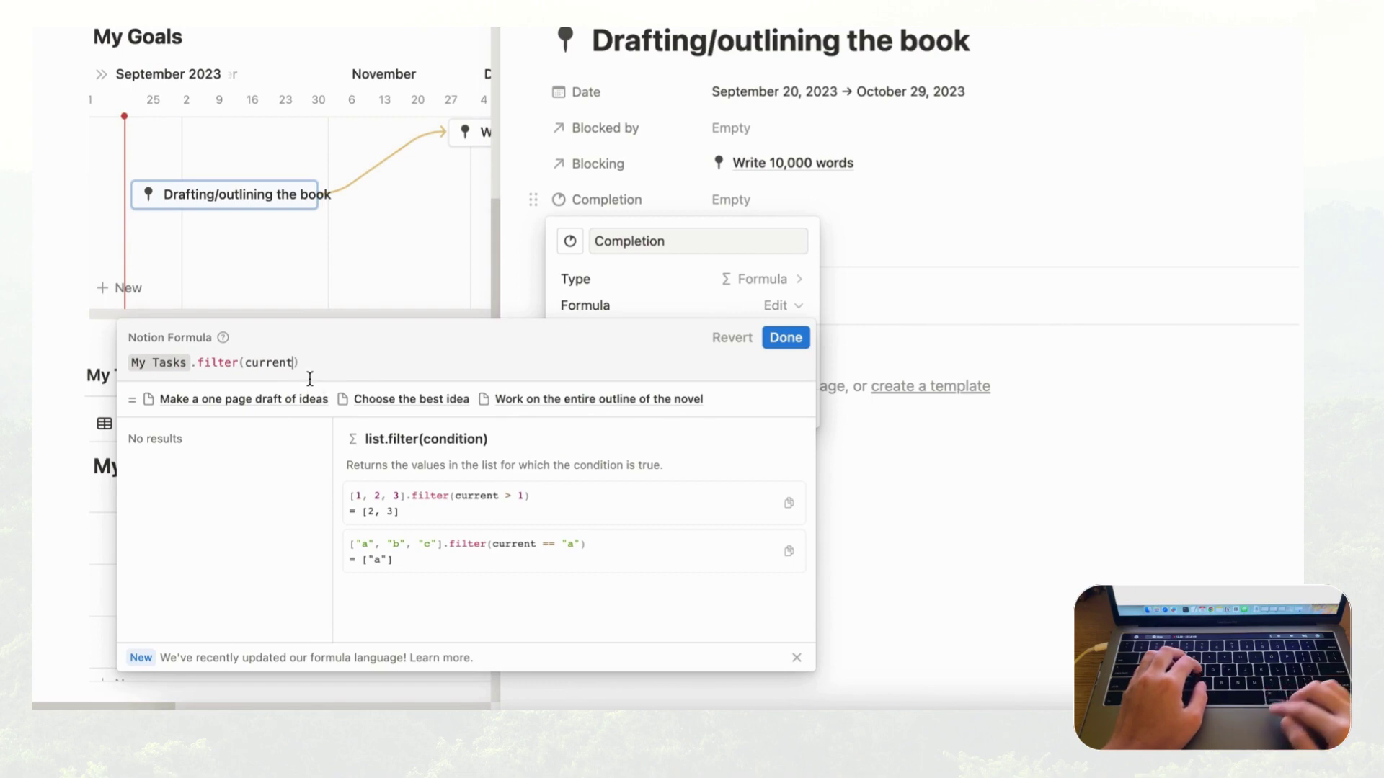
type(".")
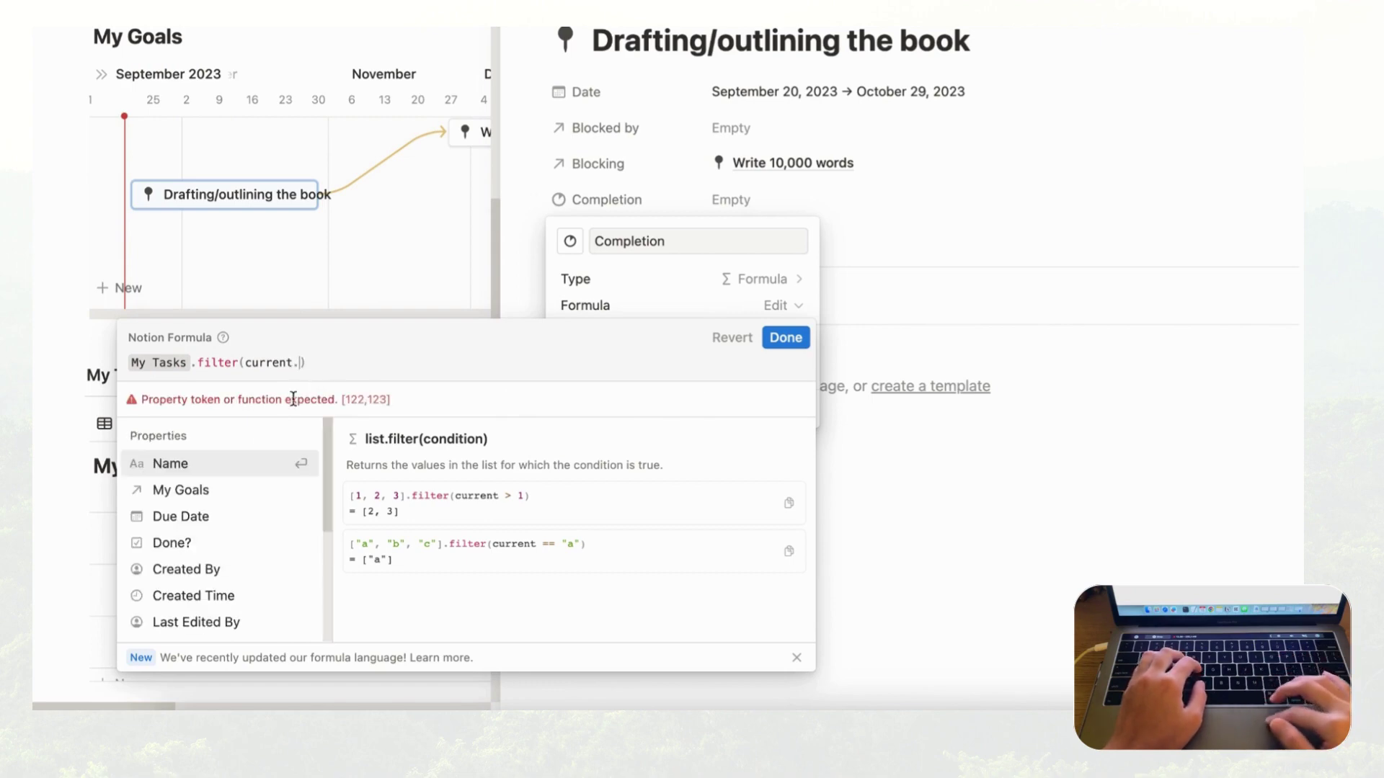
left_click(206, 544)
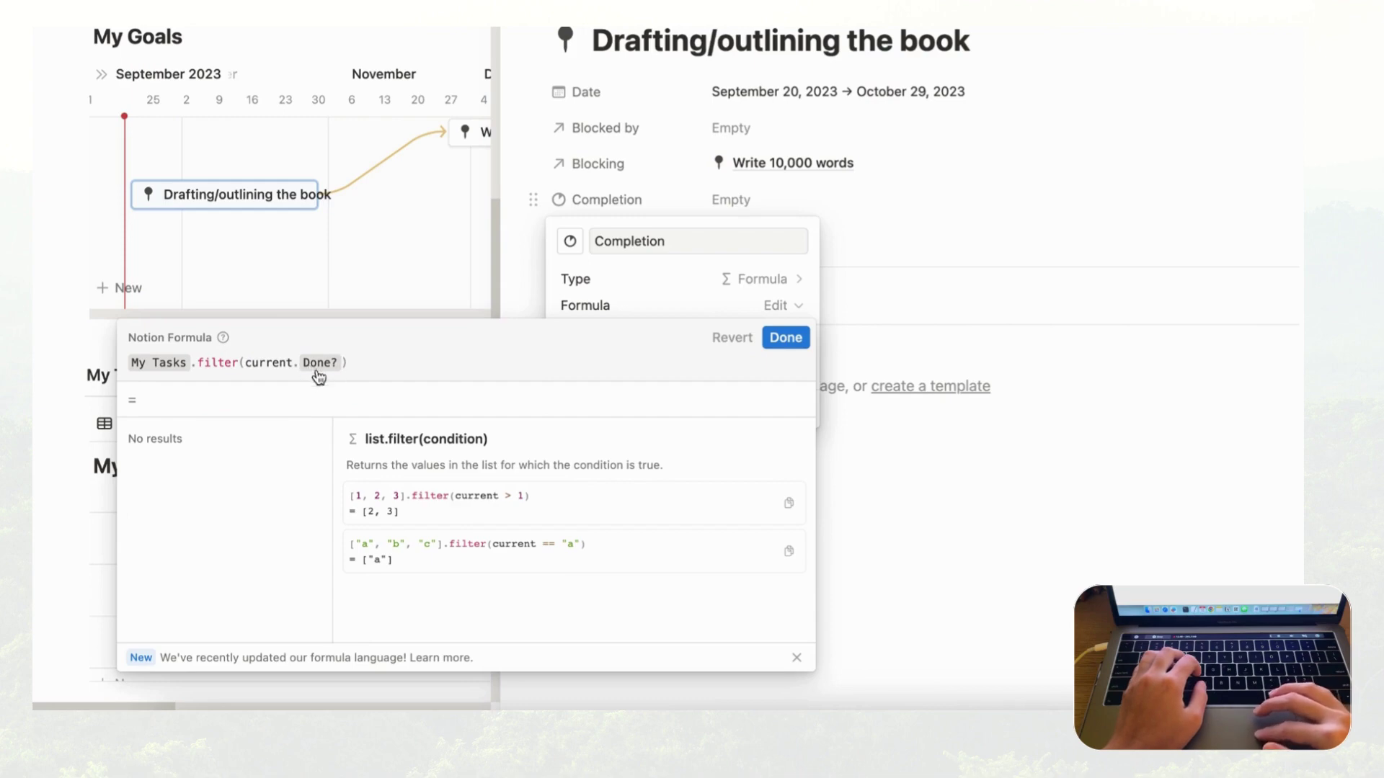
- Append .length() to the Completion formula's filter to count the finished tasks
left_click(360, 361)
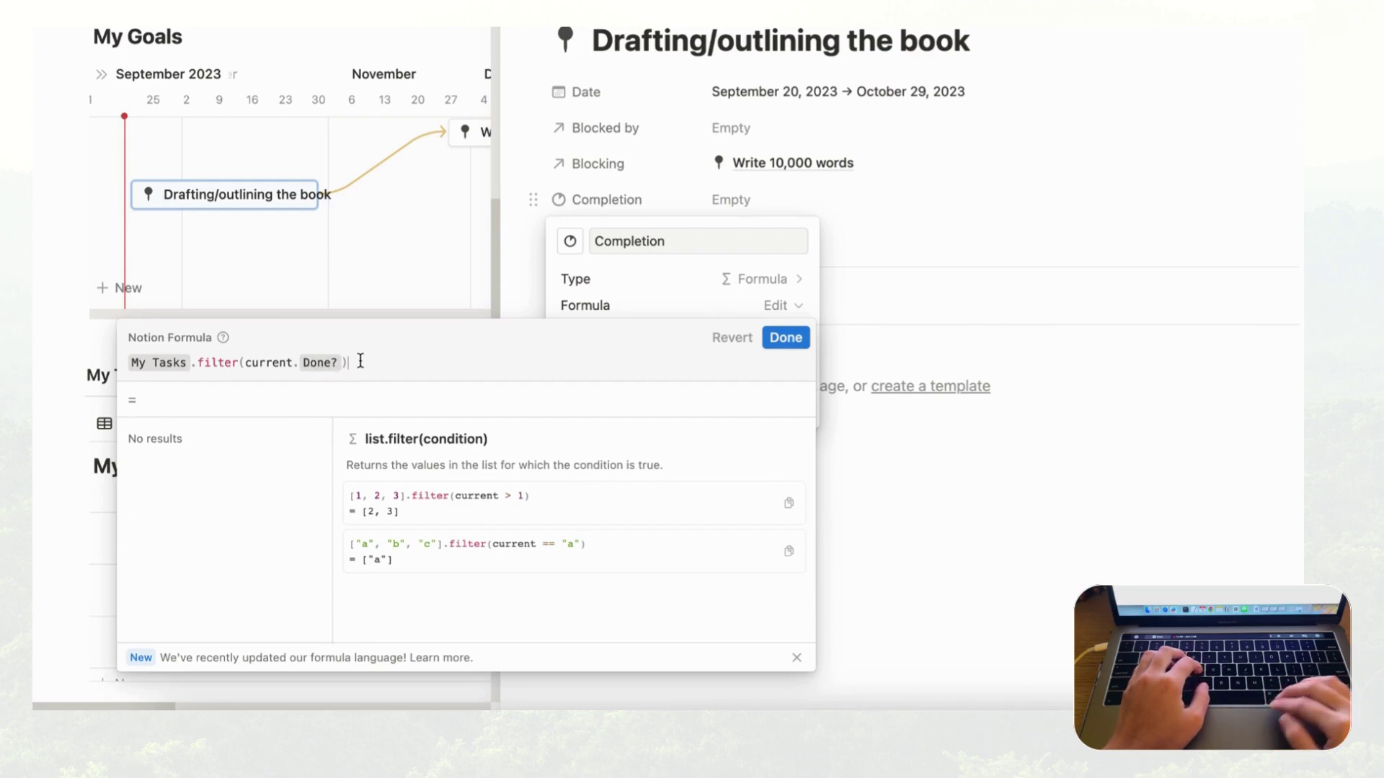
type(".")
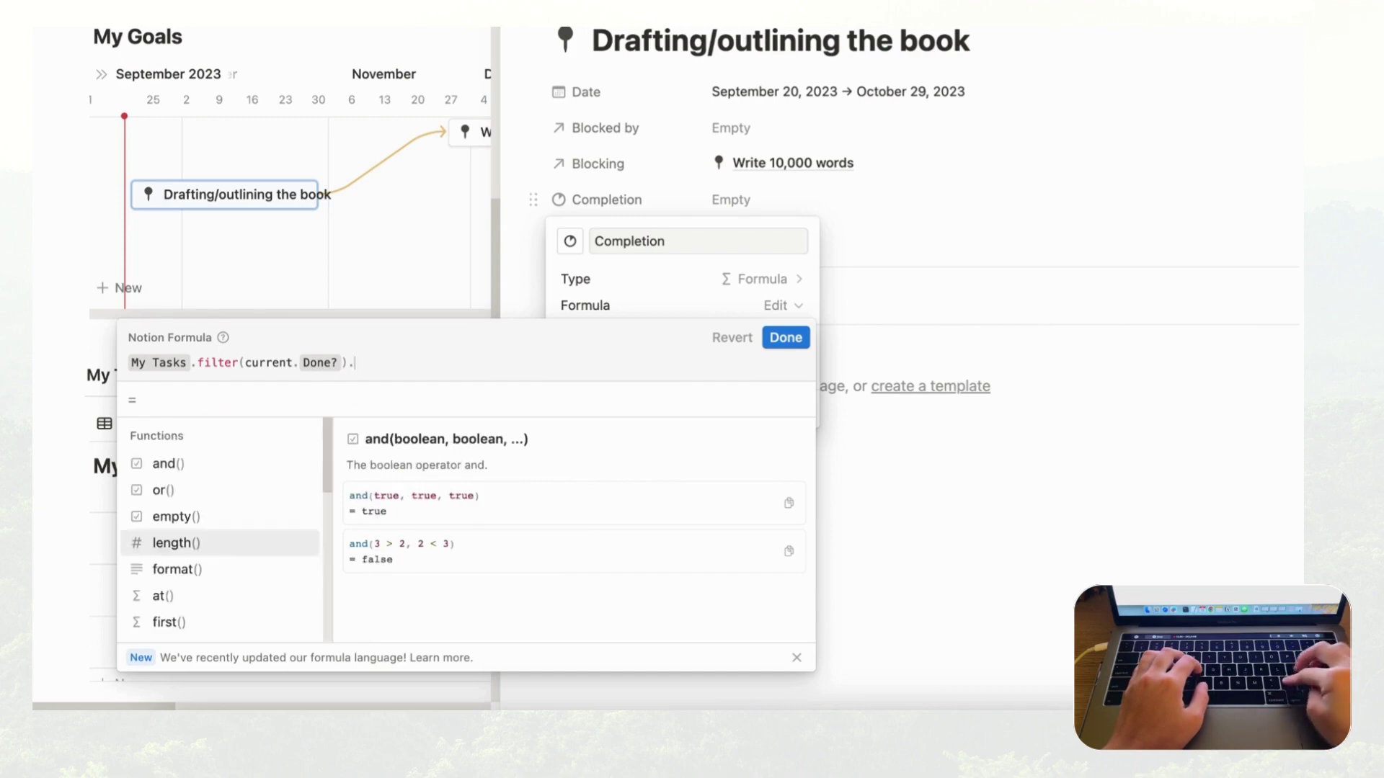
type("length")
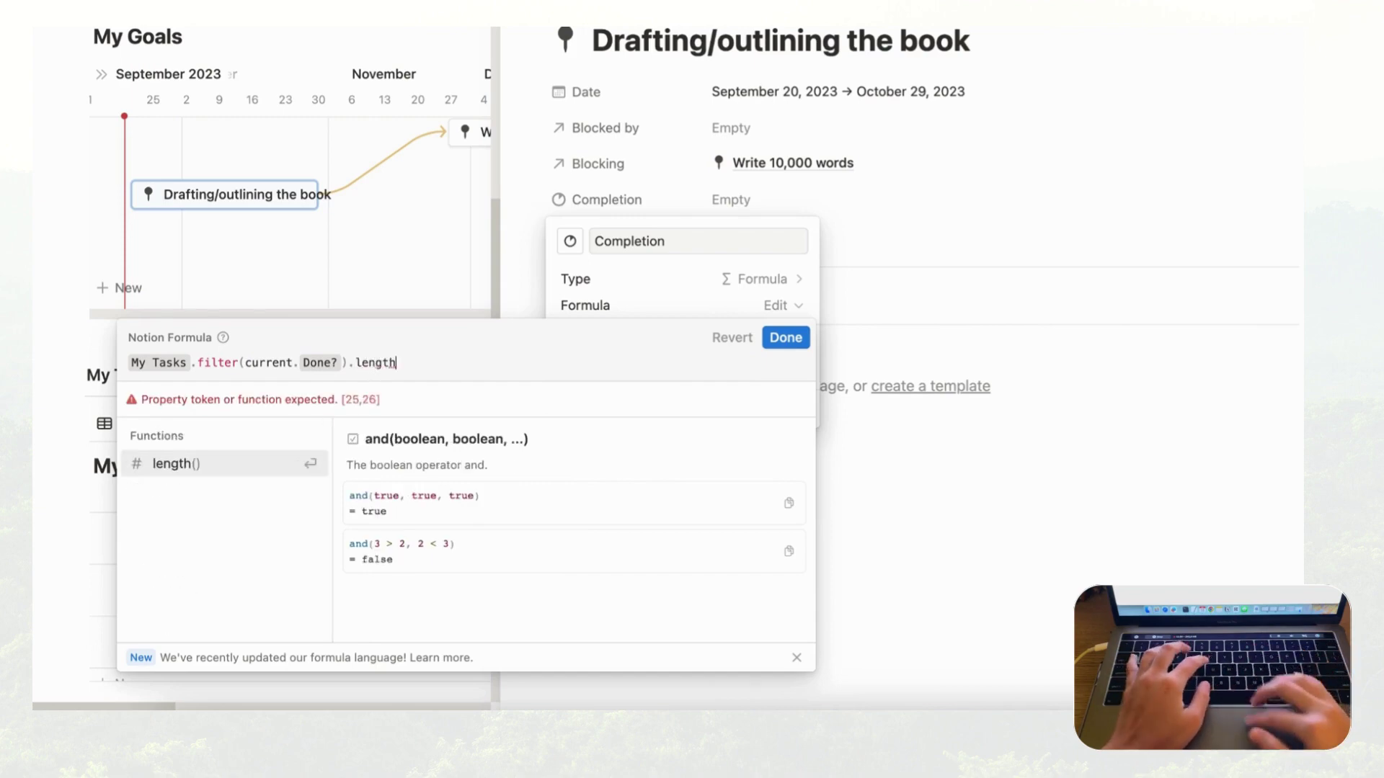
left_click(257, 461)
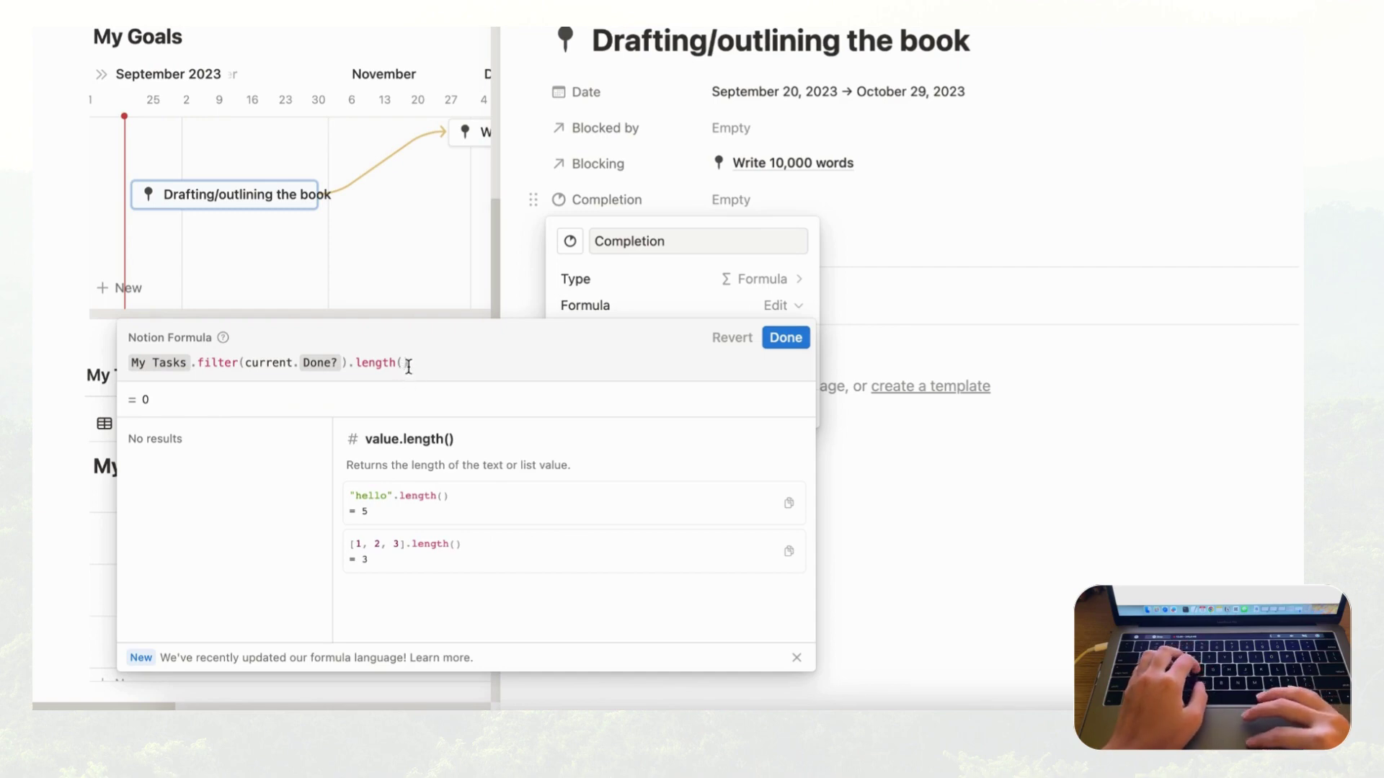
type(")")
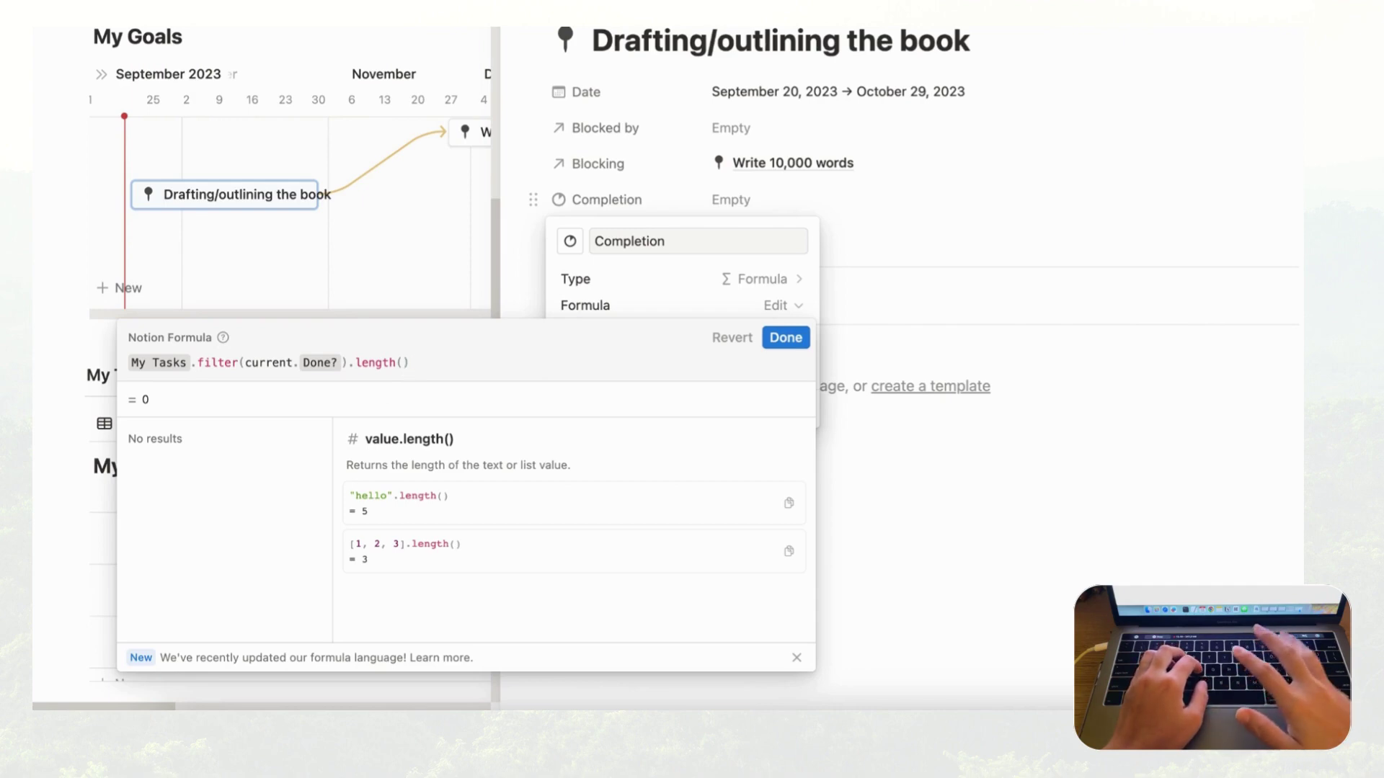
- Divide the finished-task count in the Completion formula by the related tasks list, My Tasks.filter(current)
type("/")
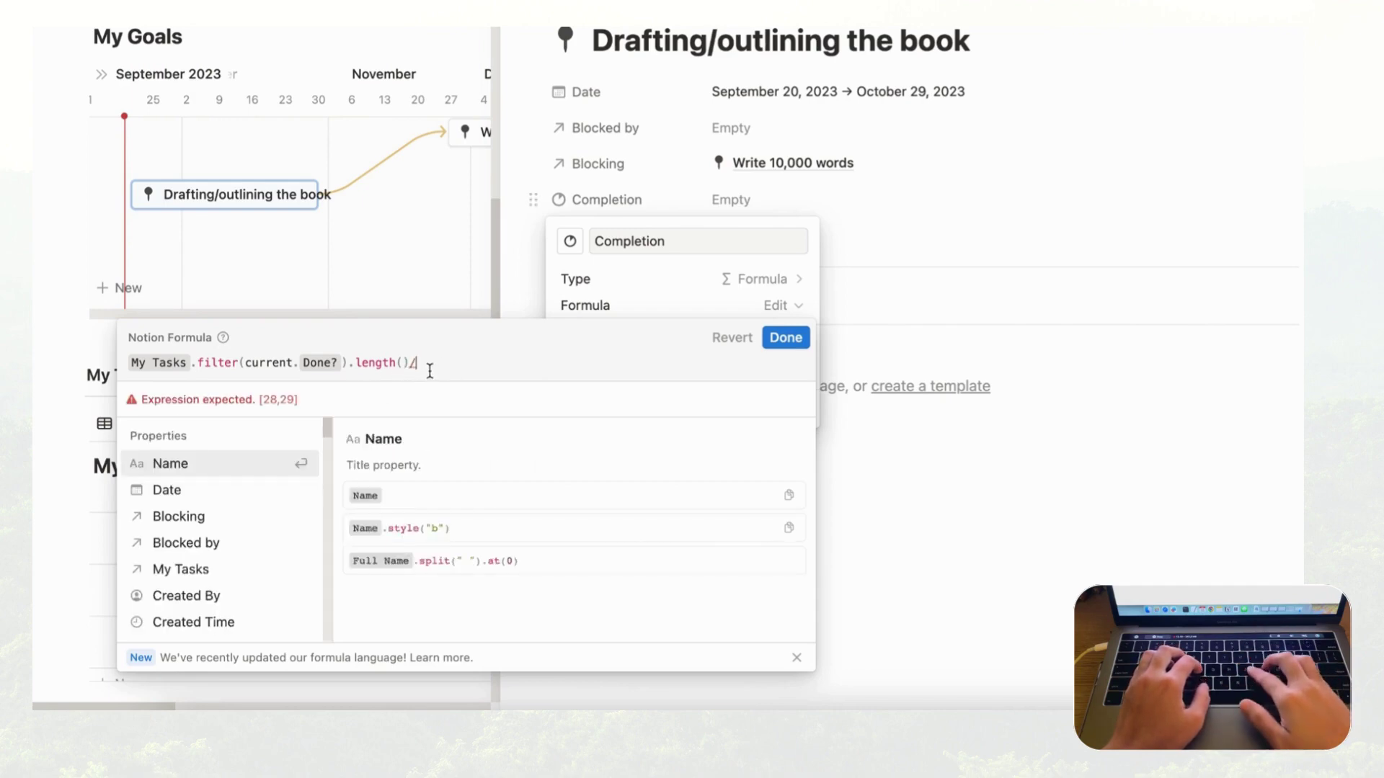
type("My")
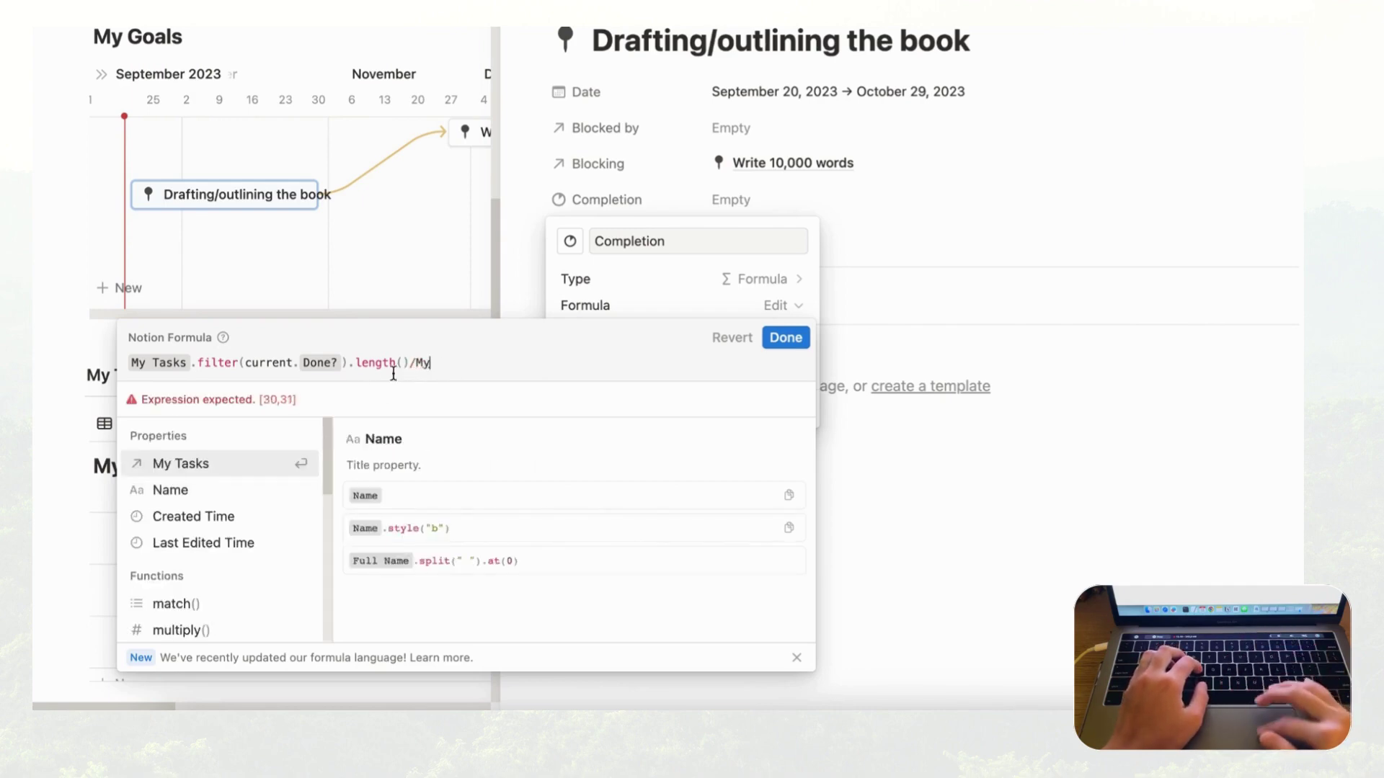
left_click(222, 465)
type(".fil")
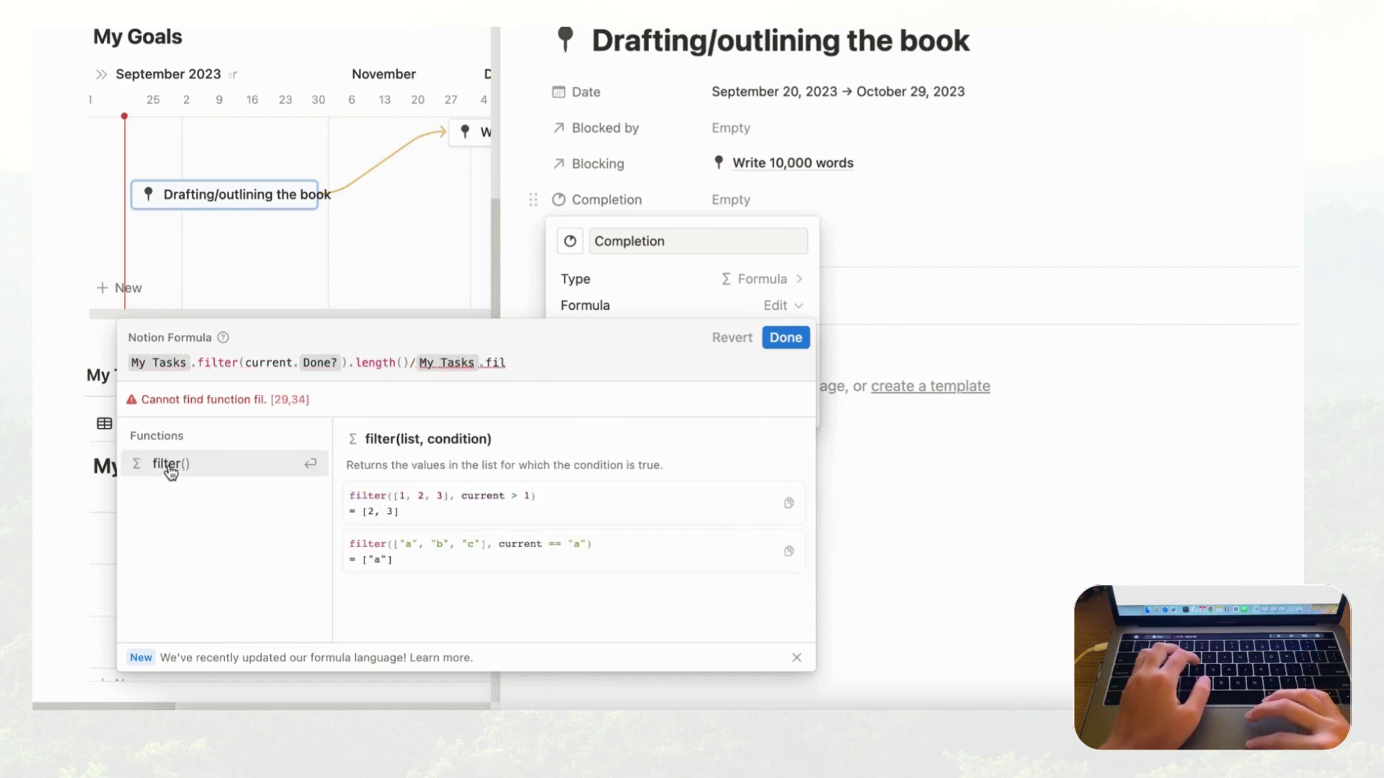
left_click(179, 464)
type("current.")
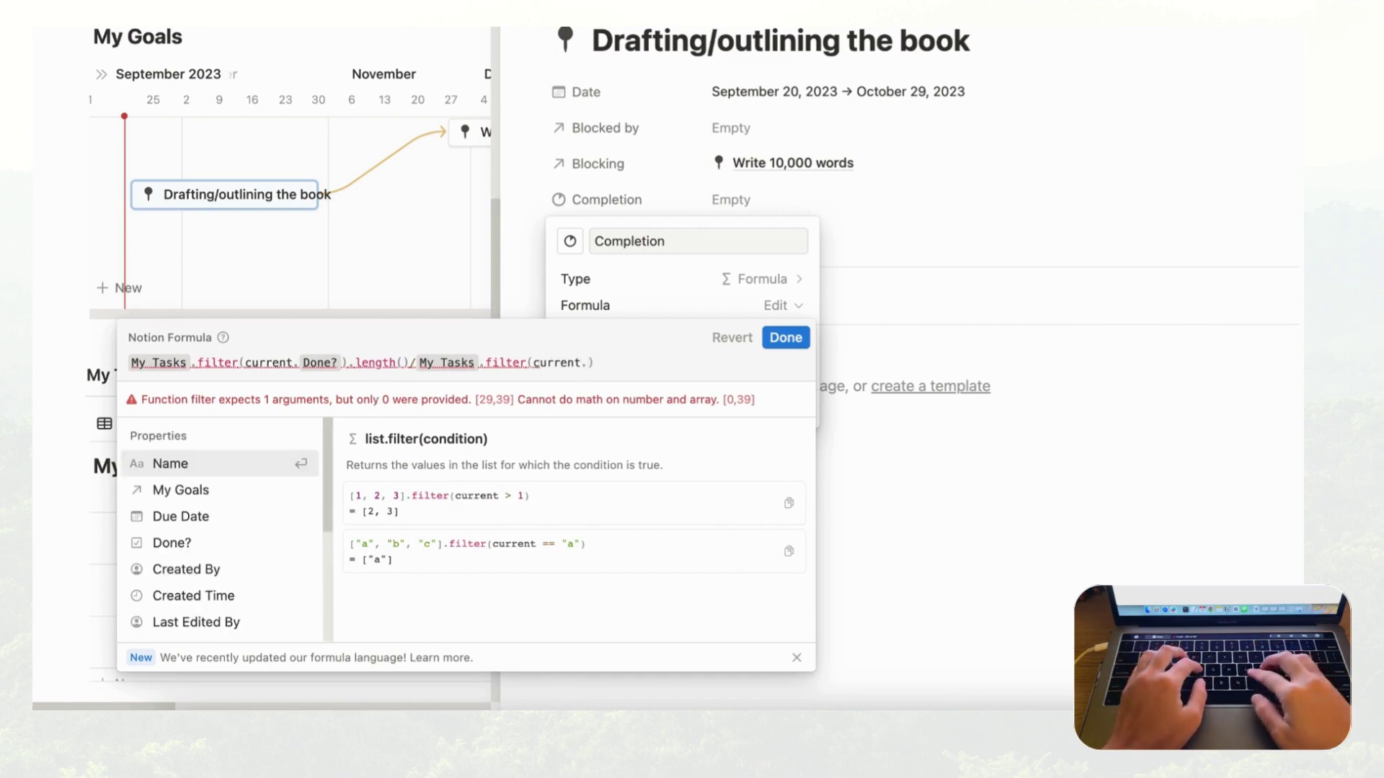
key("BackSpace")
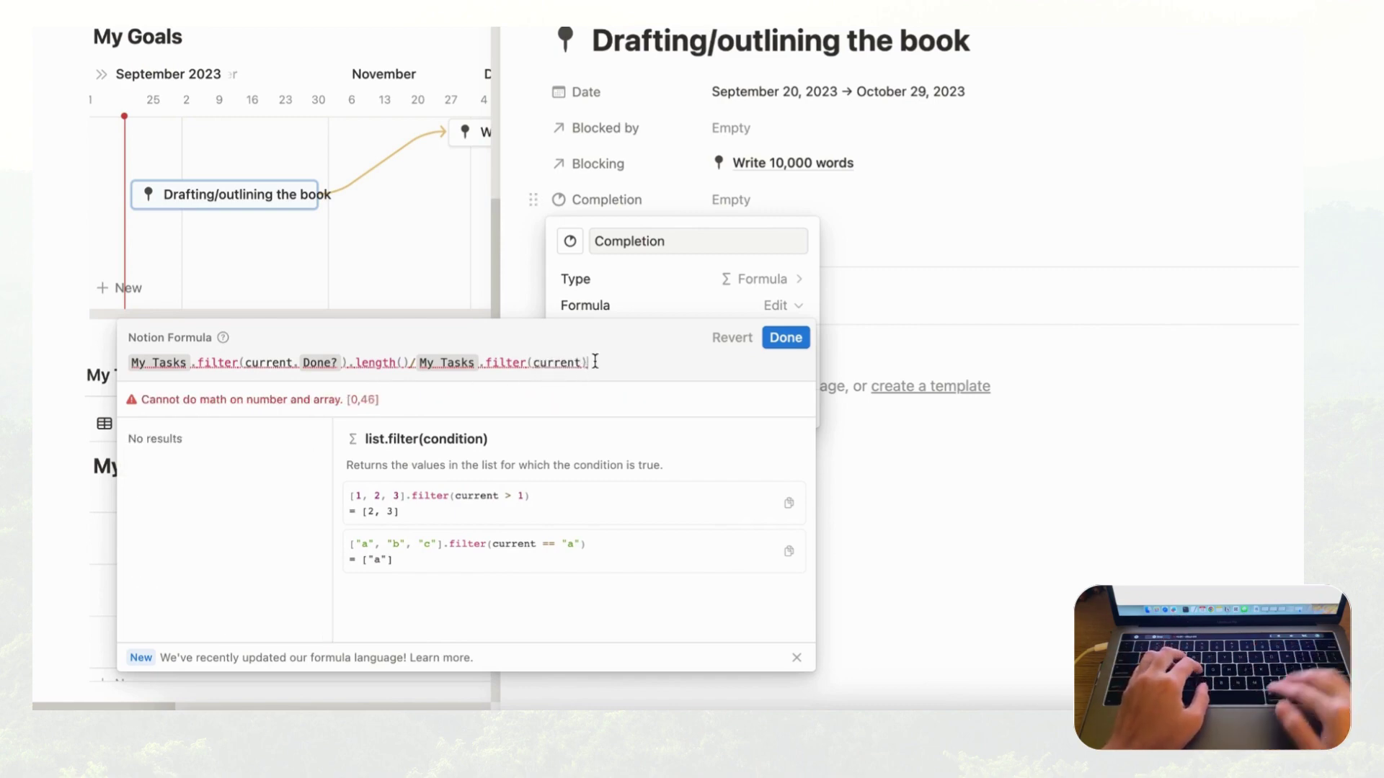
type(".")
key("BackSpace")
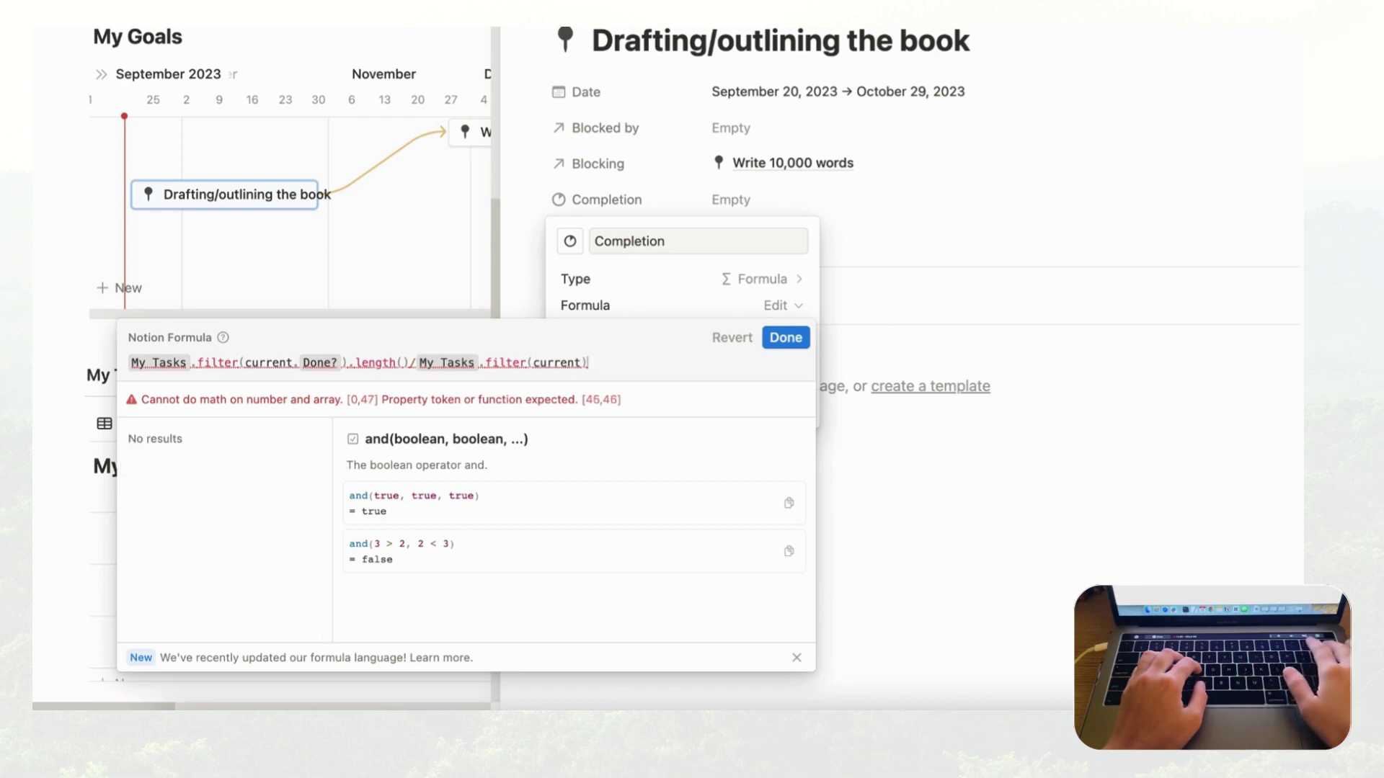
- Append .length() to the divisor so it counts all related tasks, and save the Completion formula
type(".leng")
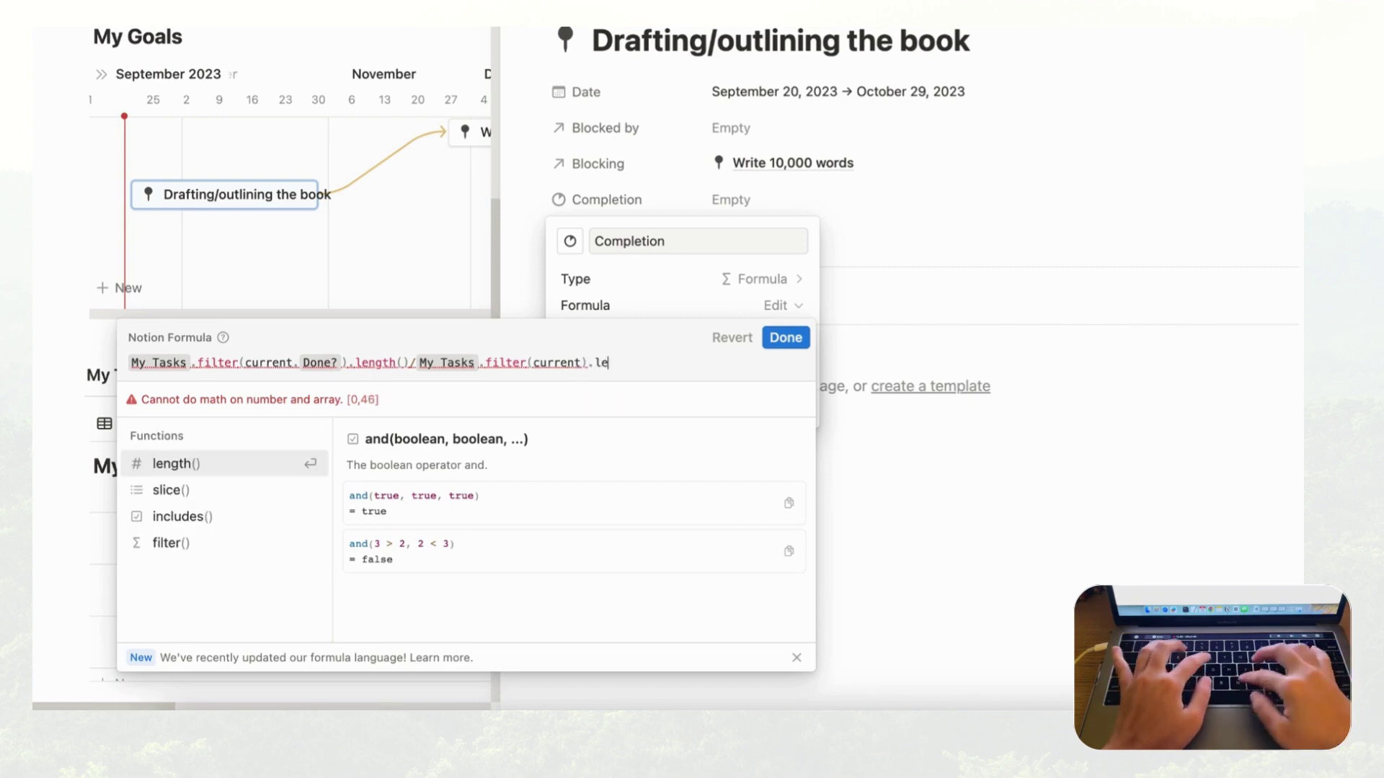
left_click(257, 461)
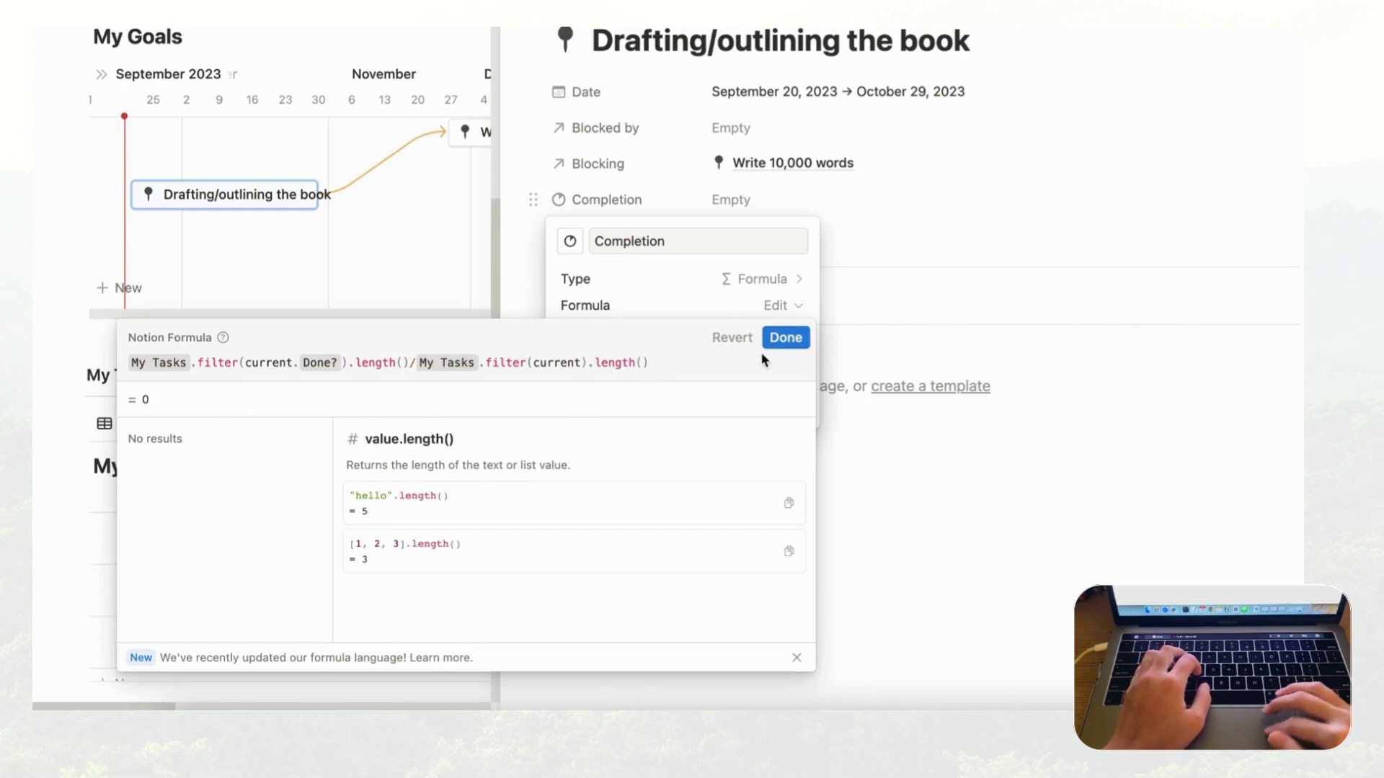
left_click(797, 346)
left_click(753, 209)
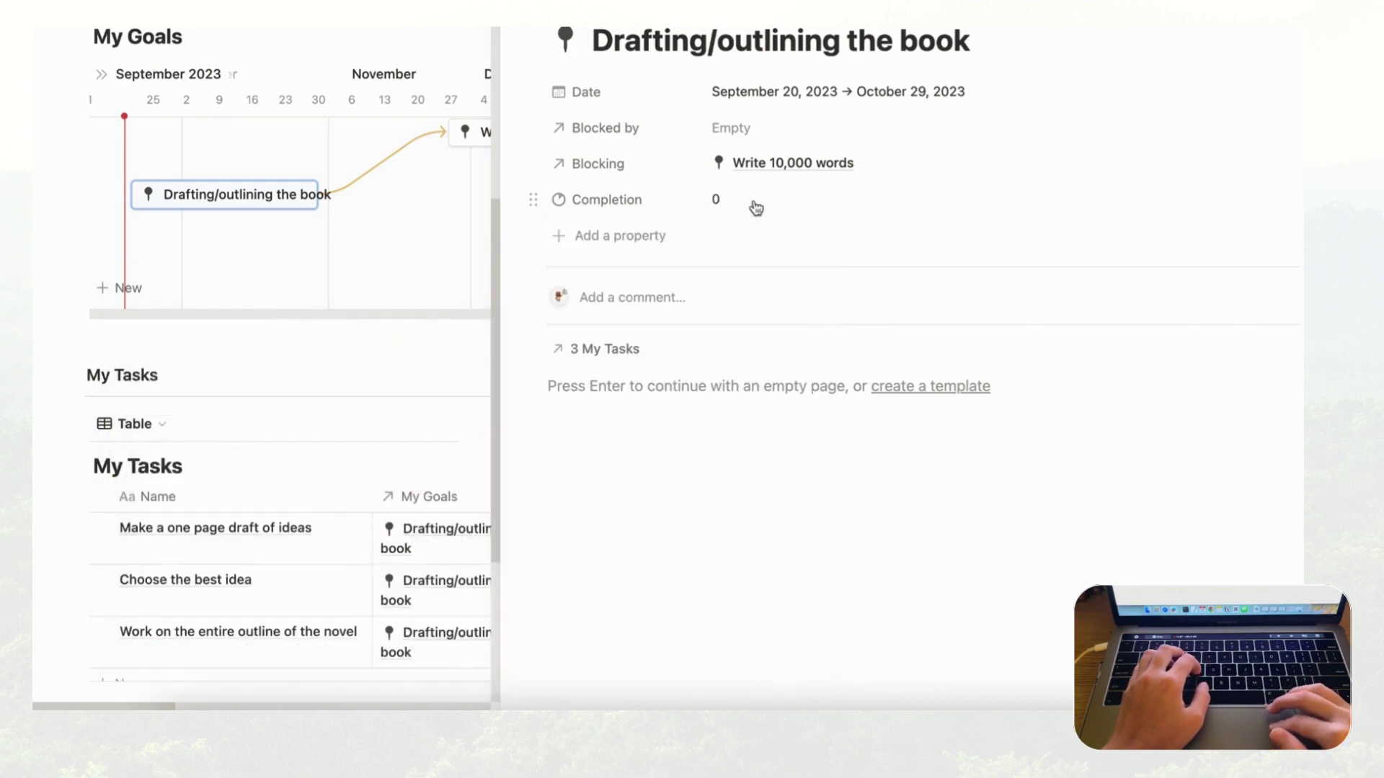
- Show the Completion property as a ring and set its number format to Percent
left_click(631, 207)
left_click(649, 262)
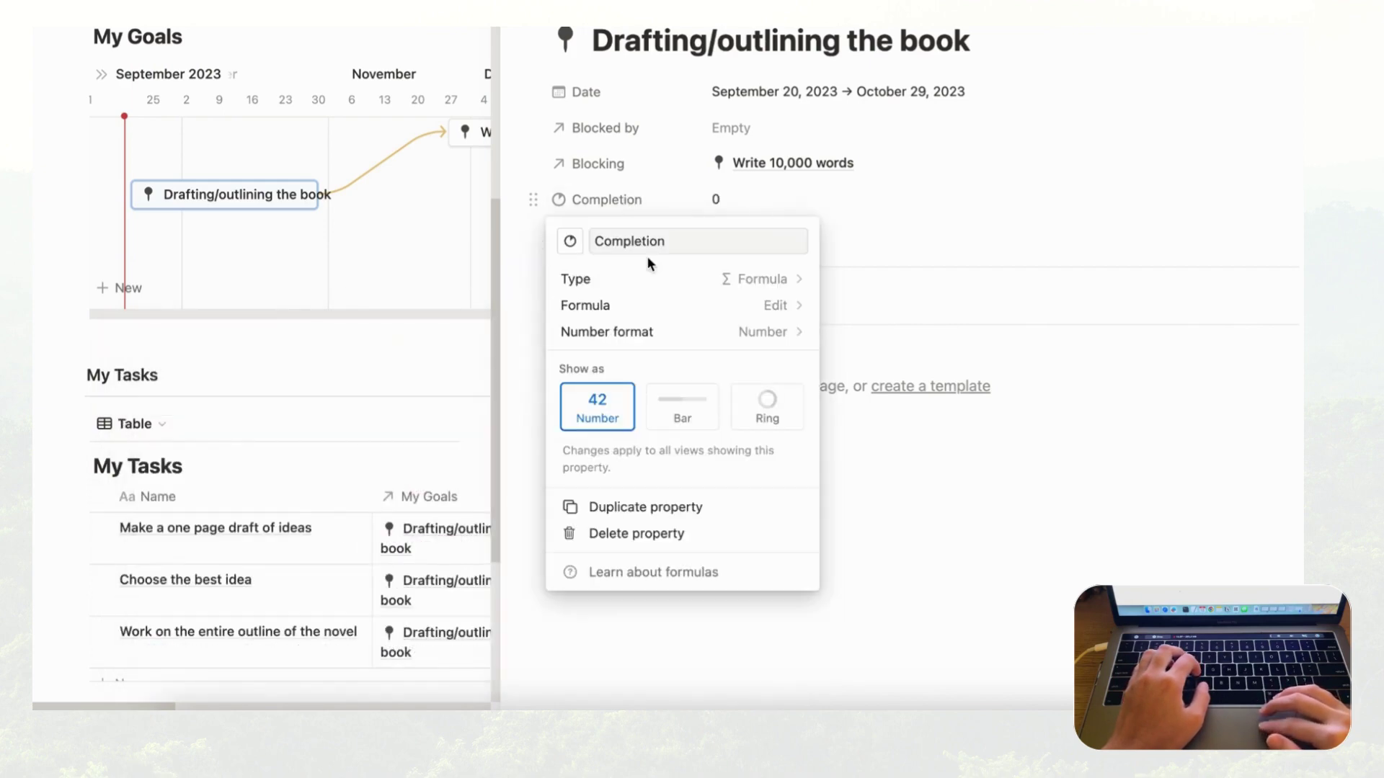
left_click(777, 408)
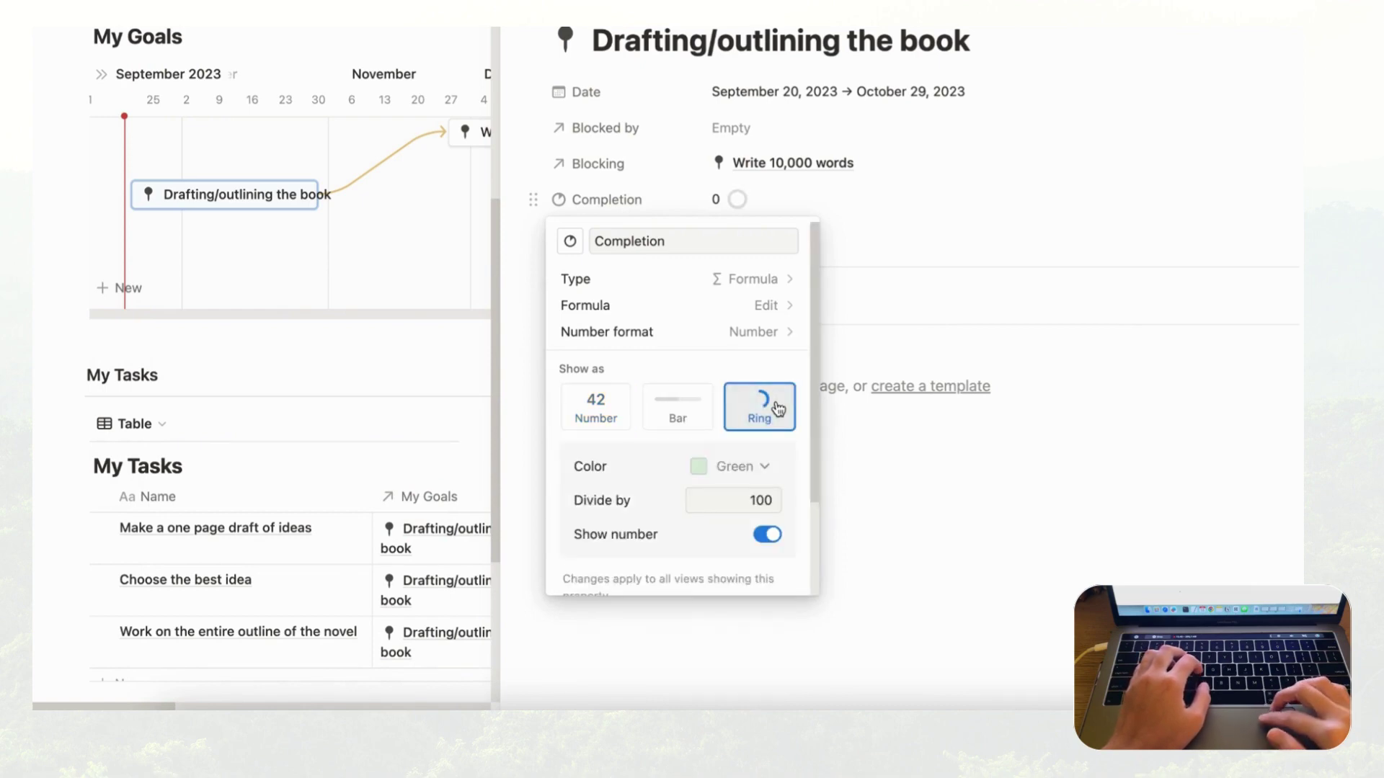
left_click(781, 343)
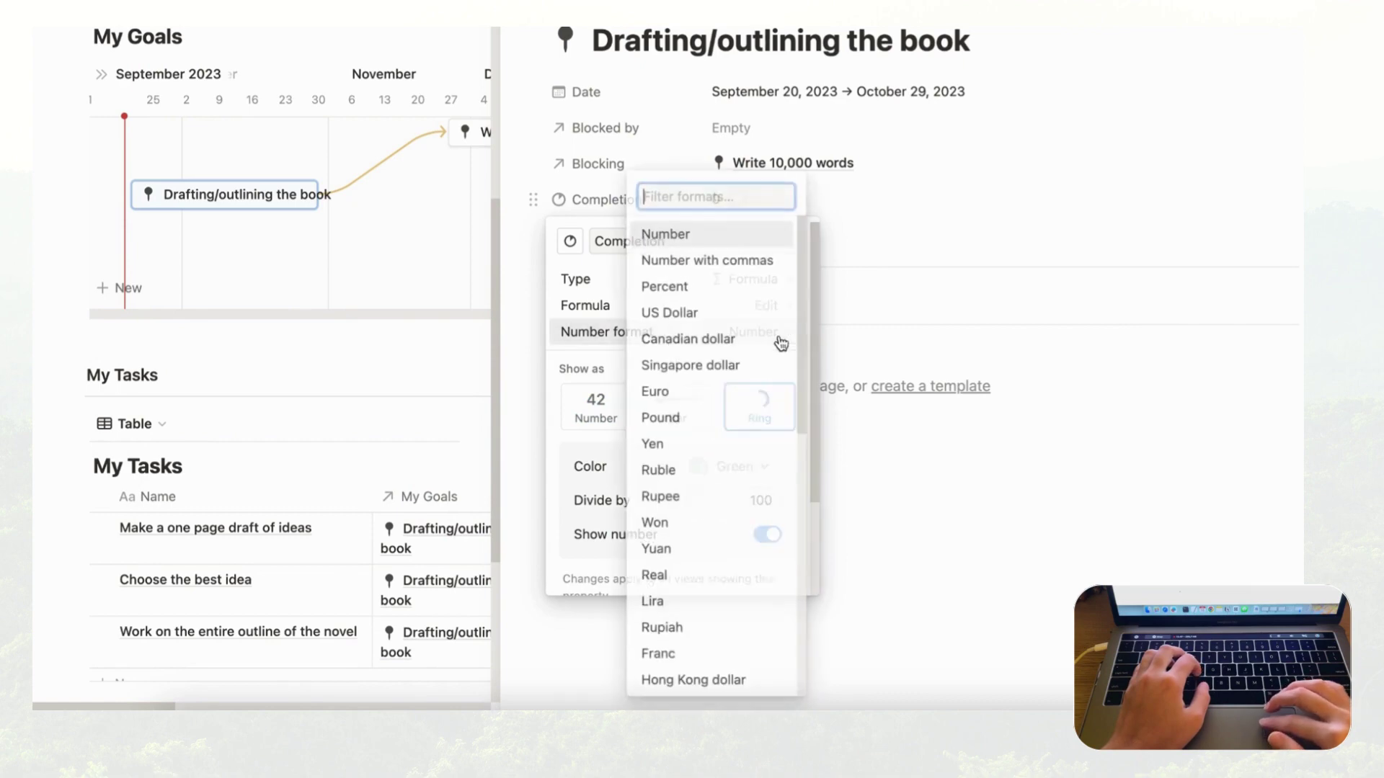
left_click(721, 293)
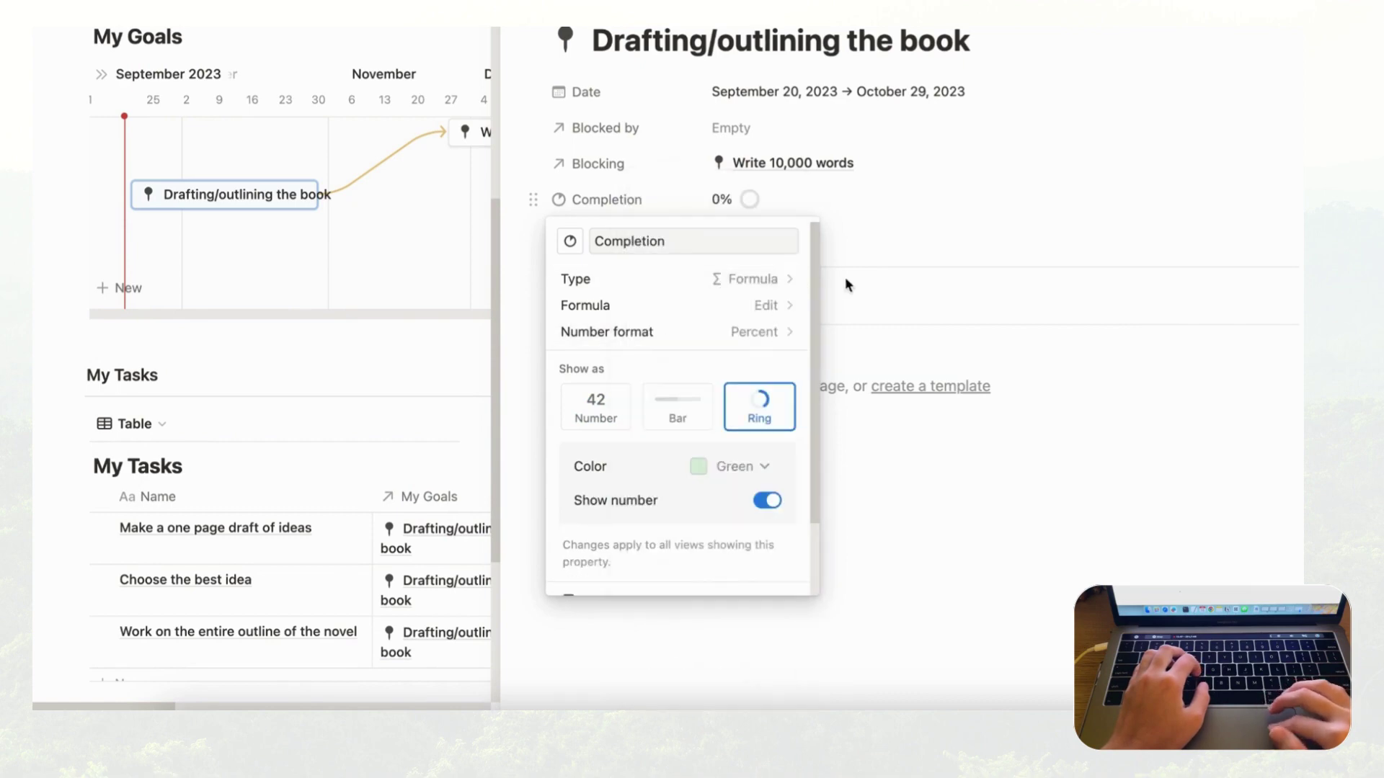
left_click(874, 207)
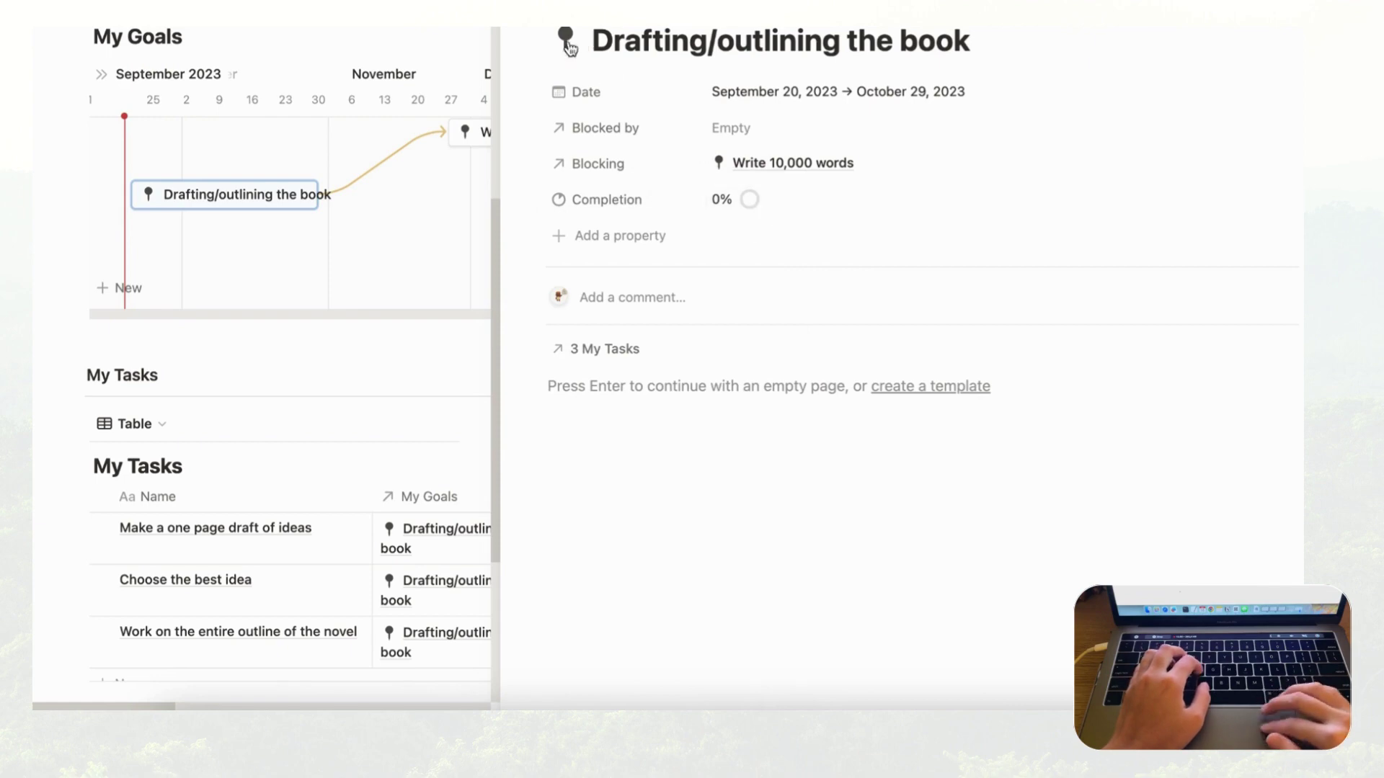
- Mark all three tasks in the My Tasks table as done and check the Completion value on the Drafting/outlining the book page
key("Escape")
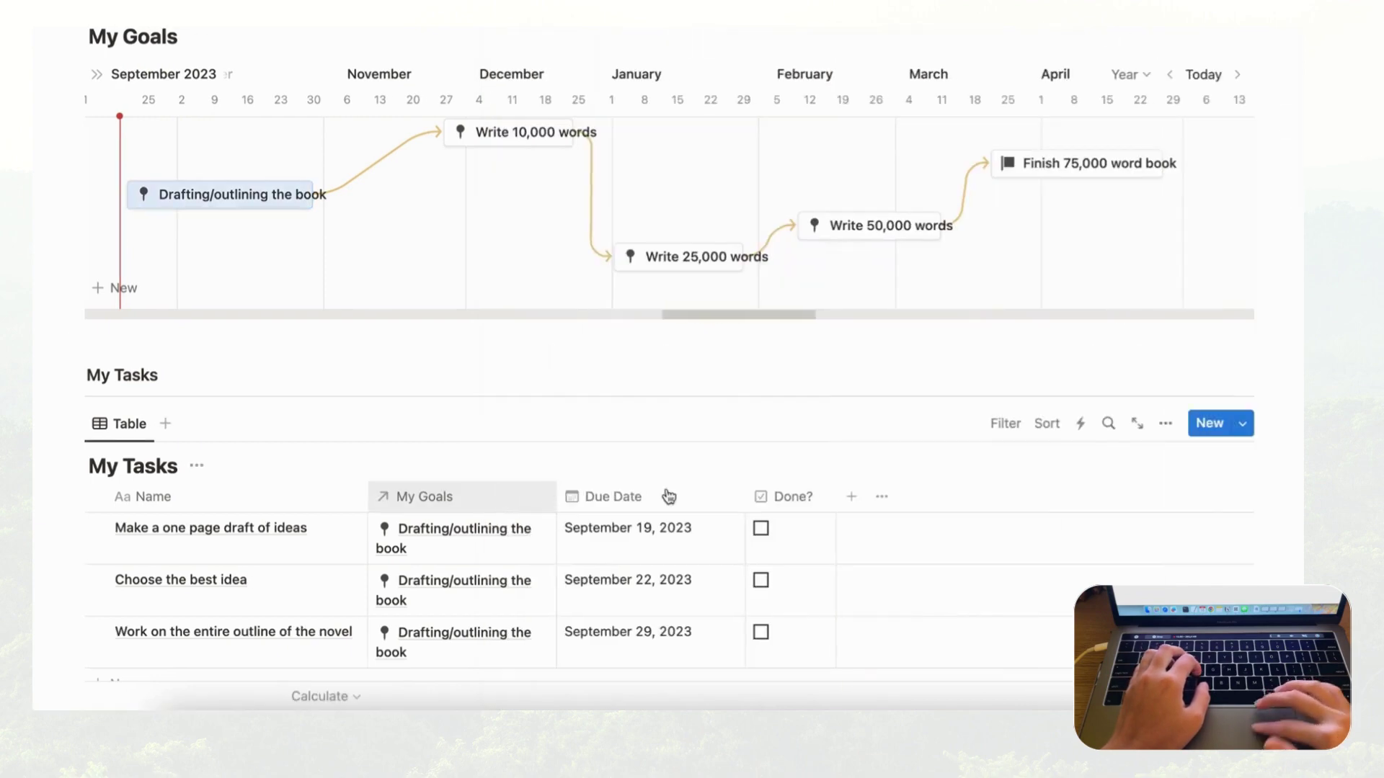
left_click(762, 531)
left_click(762, 580)
left_click(762, 634)
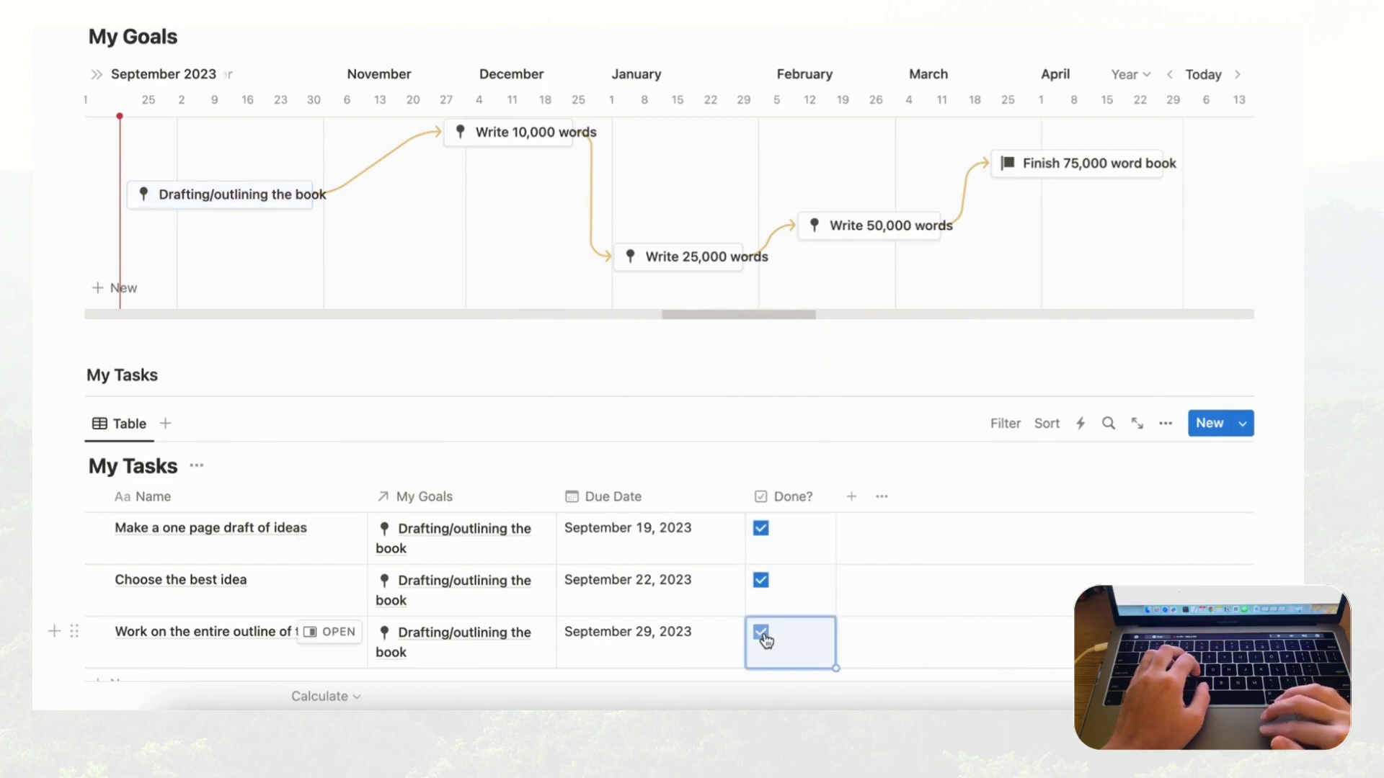
left_click(271, 205)
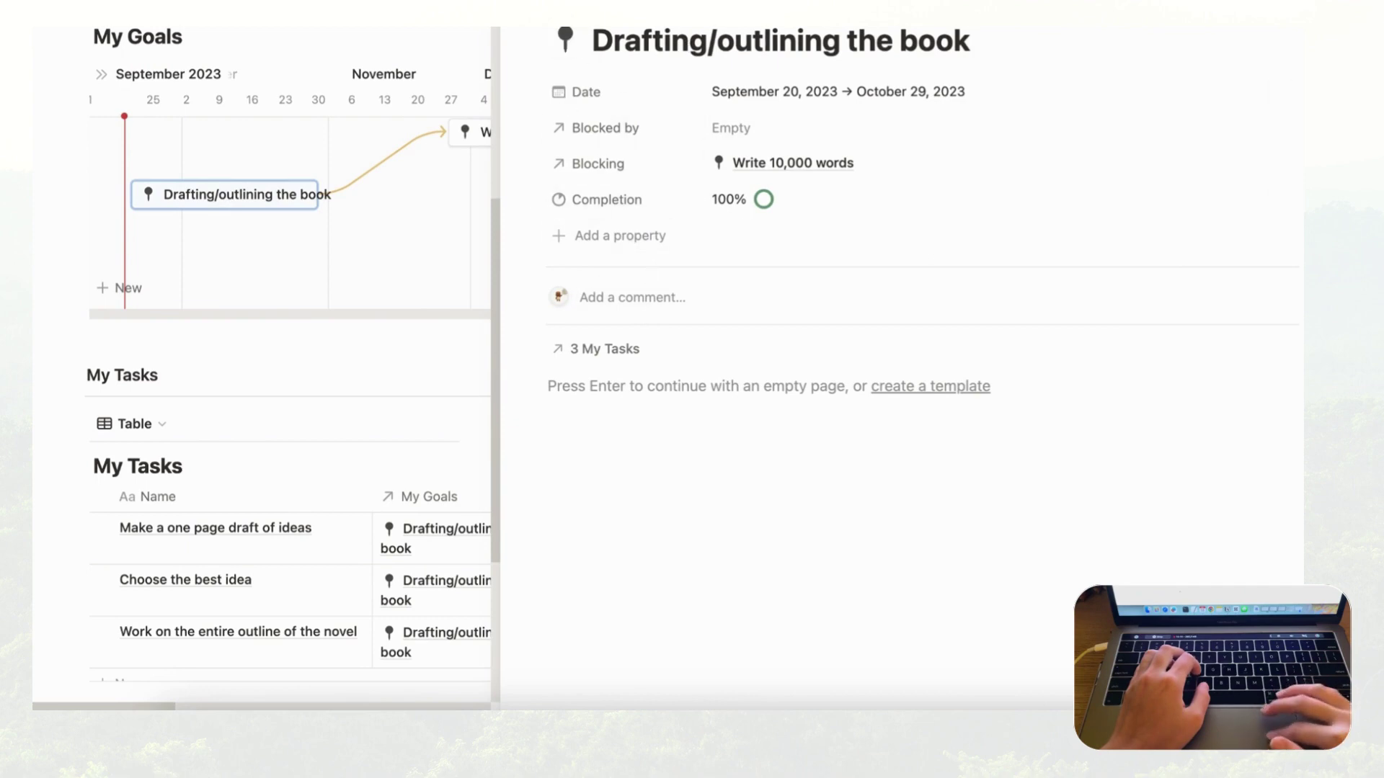
key("Escape")
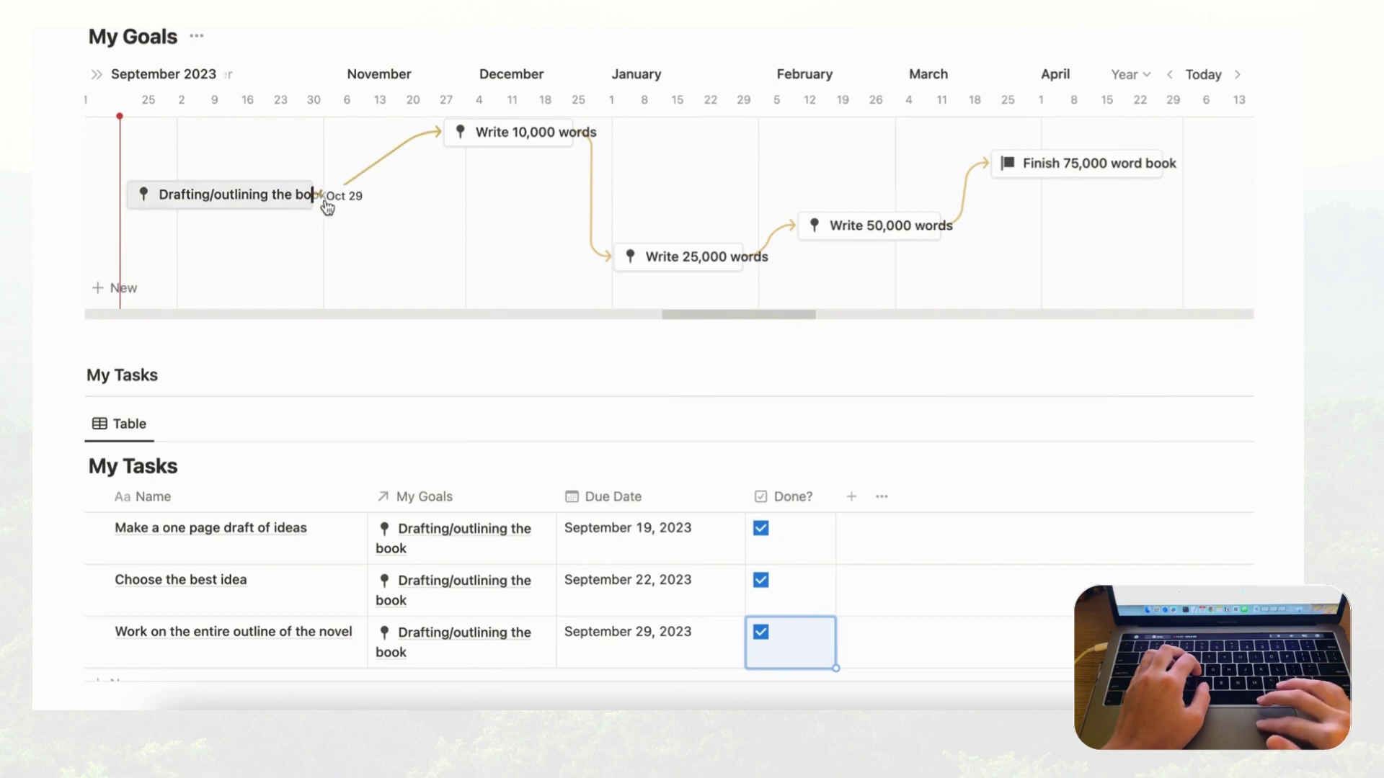
- Make the Completion property visible in the My Goals timeline view
scroll(1162, 56, "up", 2)
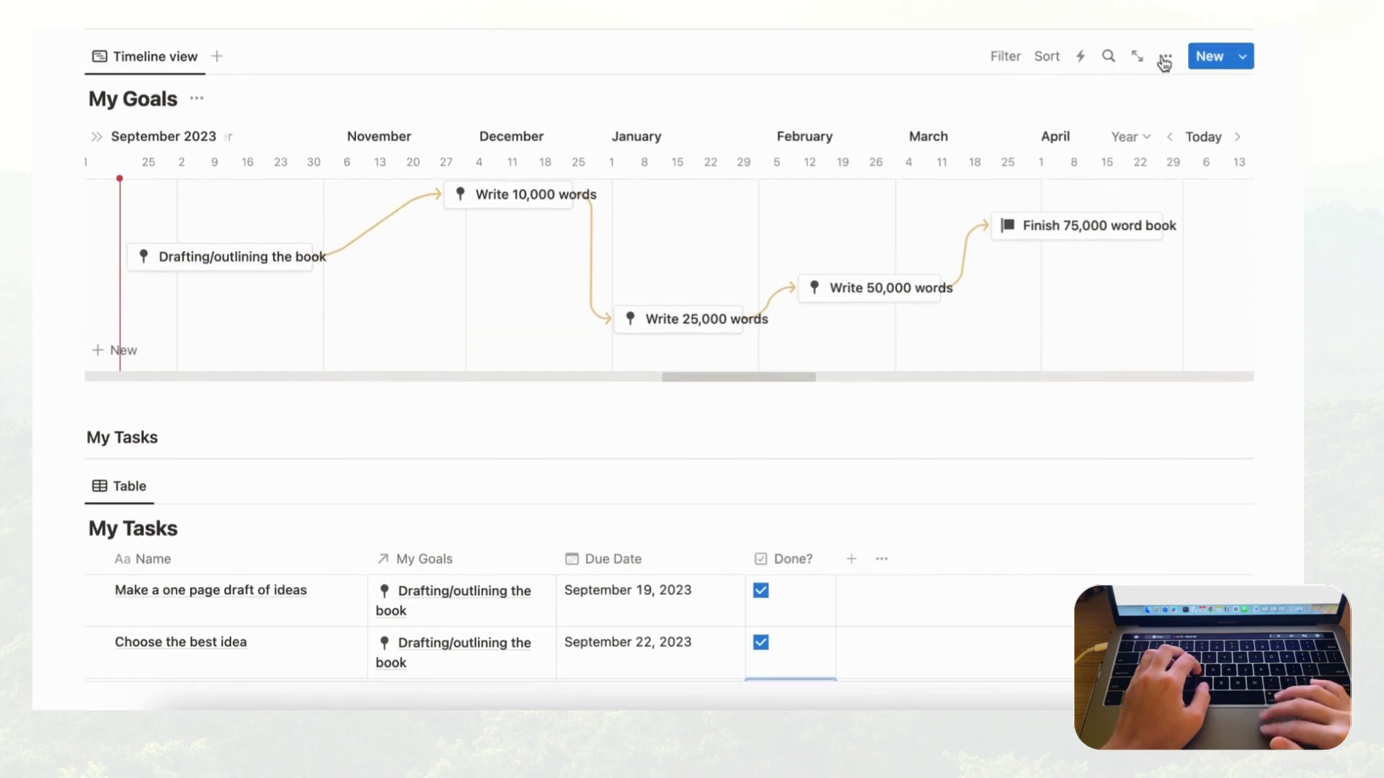
left_click(1167, 58)
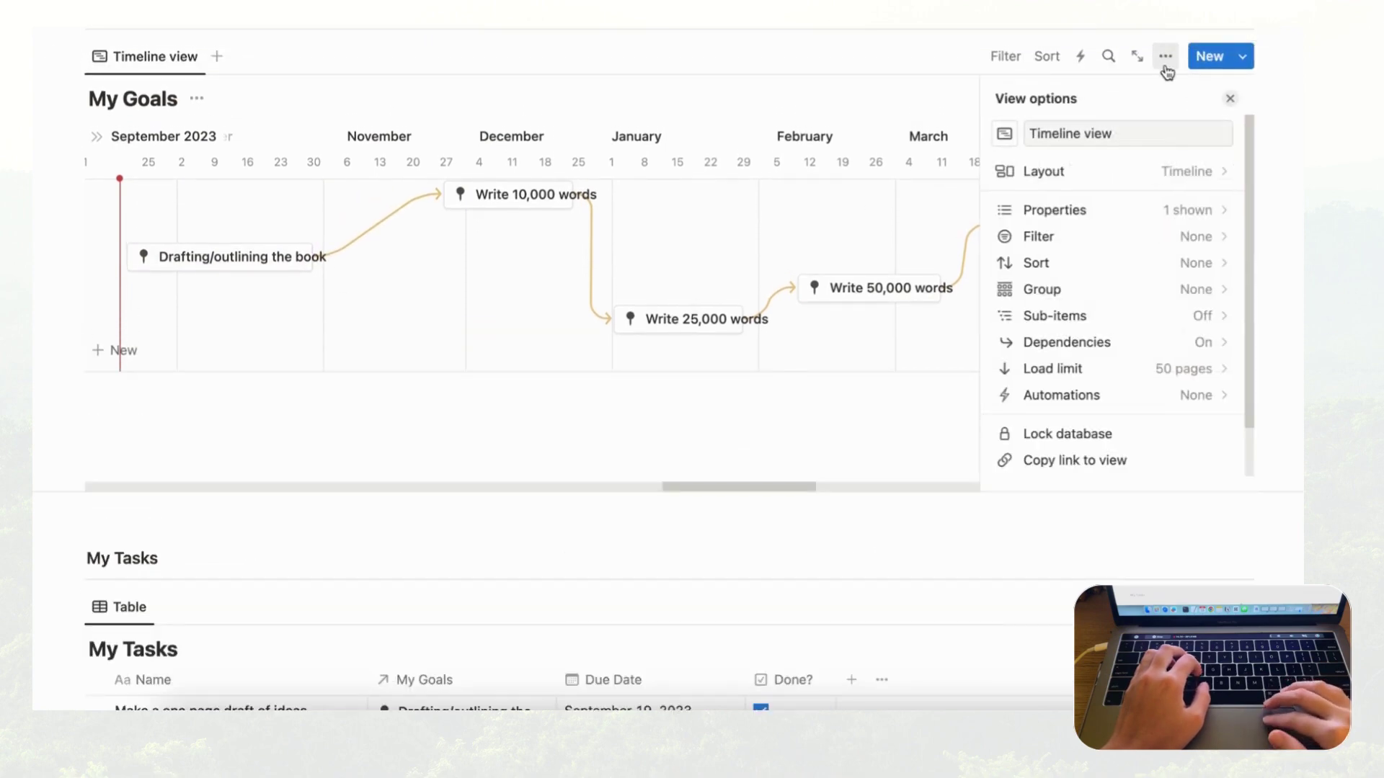
left_click(1145, 210)
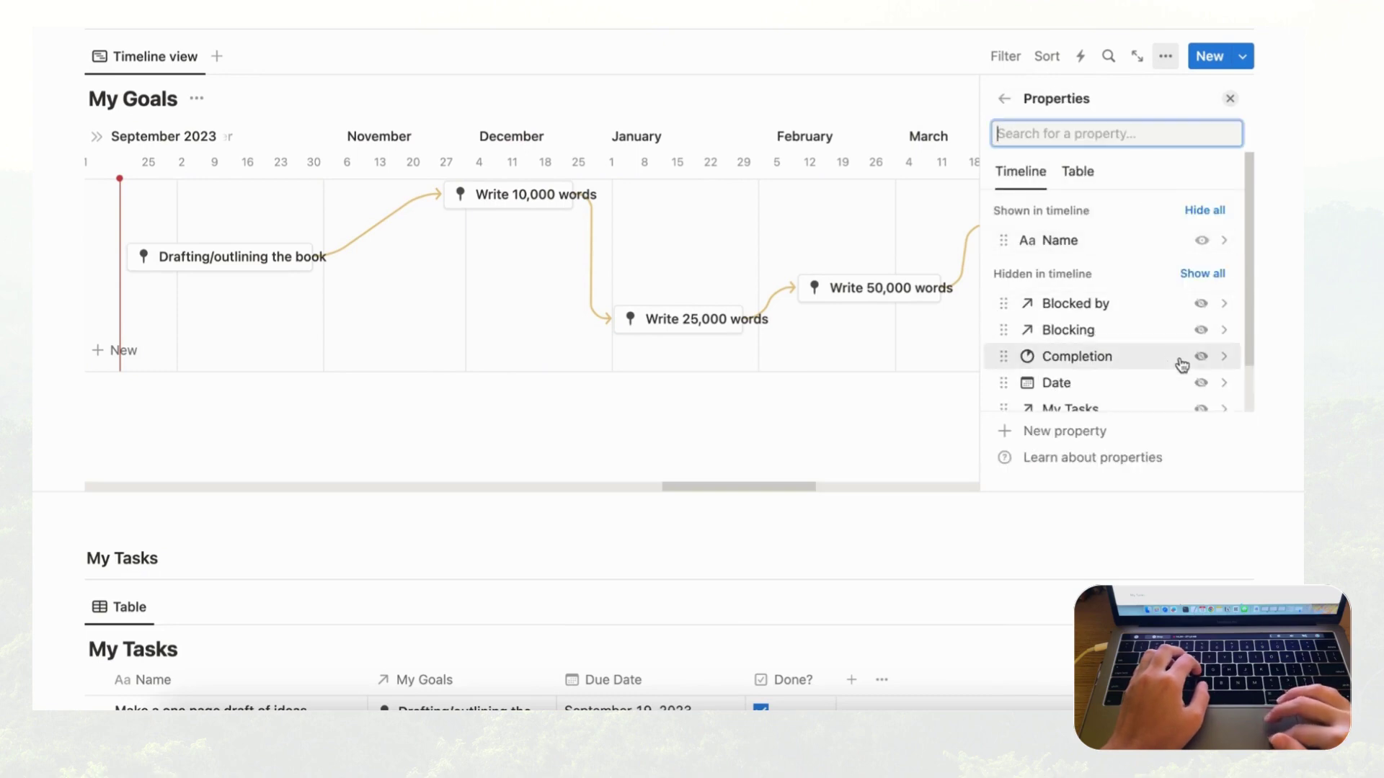
left_click(1202, 358)
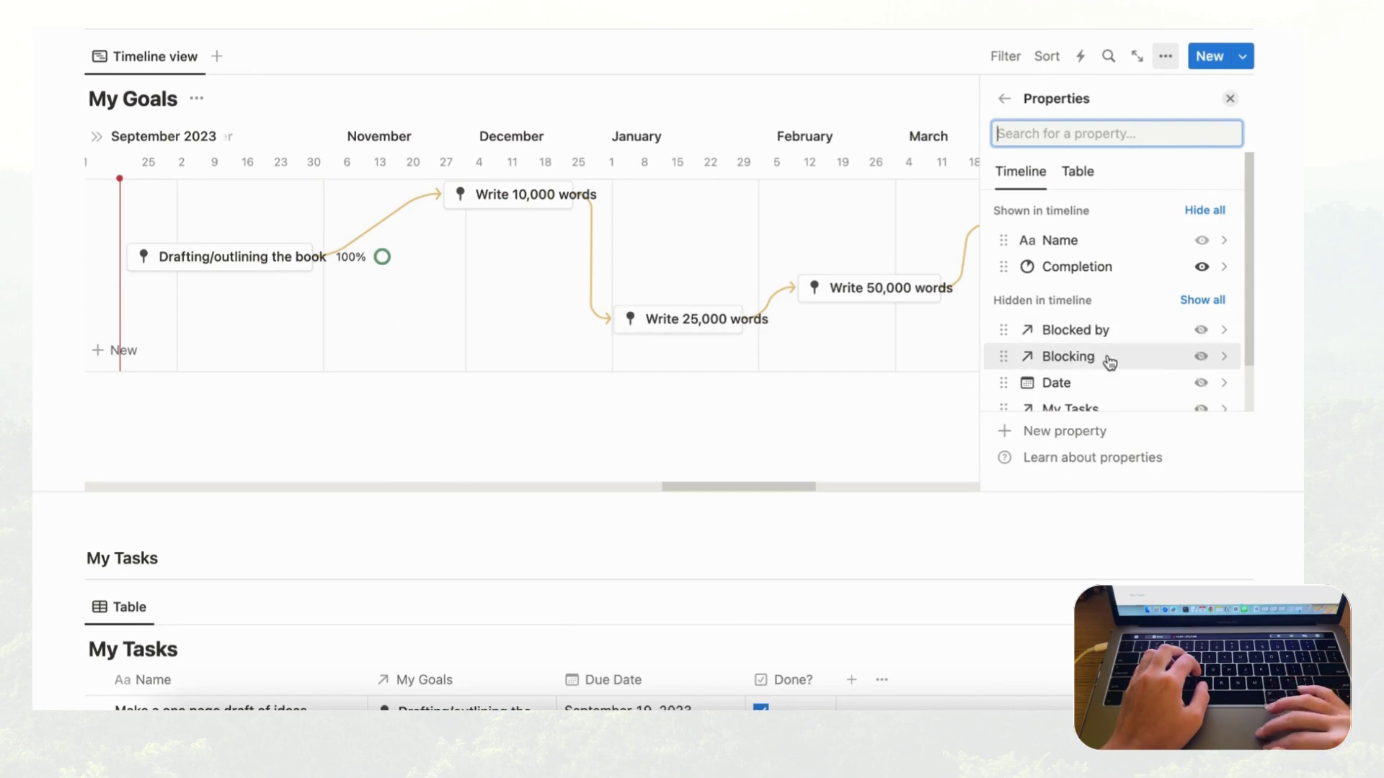
scroll(1110, 363, "down", 2)
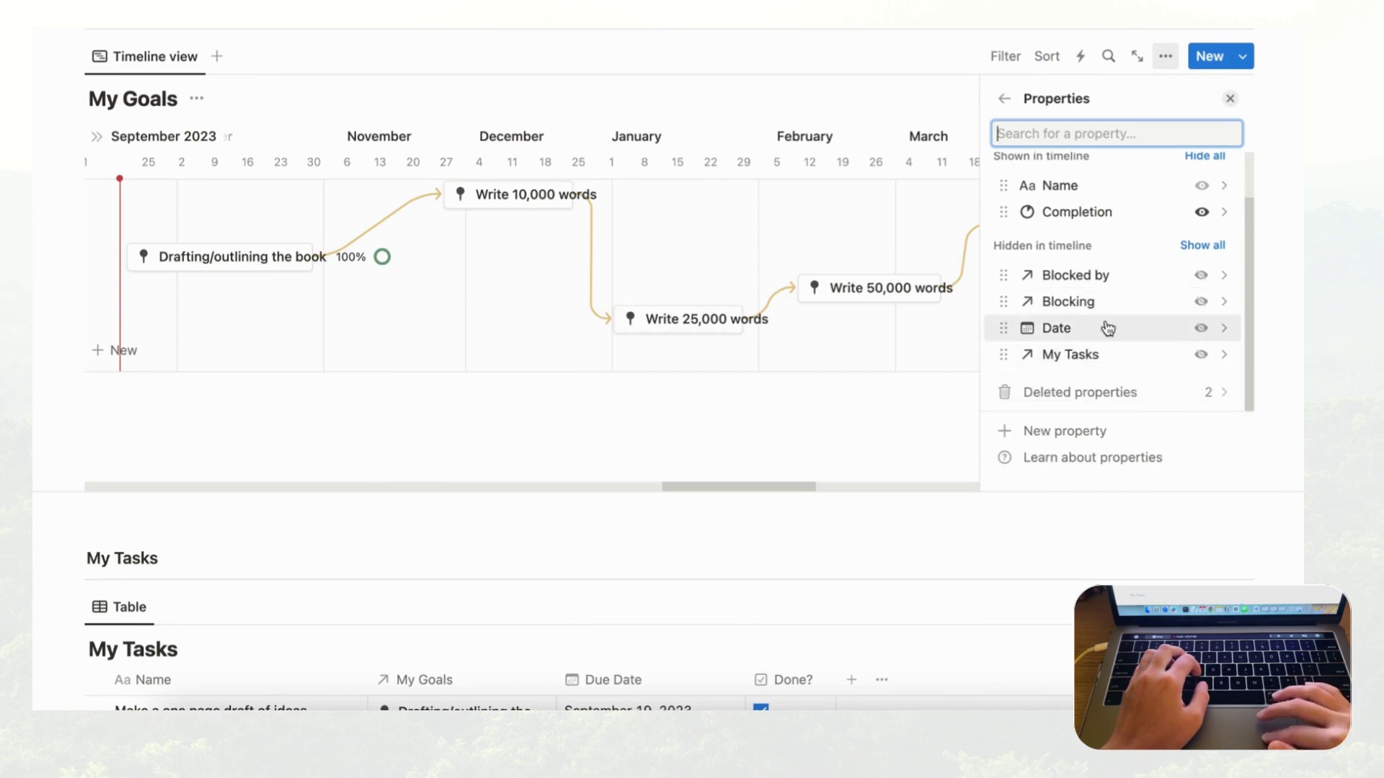
scroll(1127, 339, "up", 2)
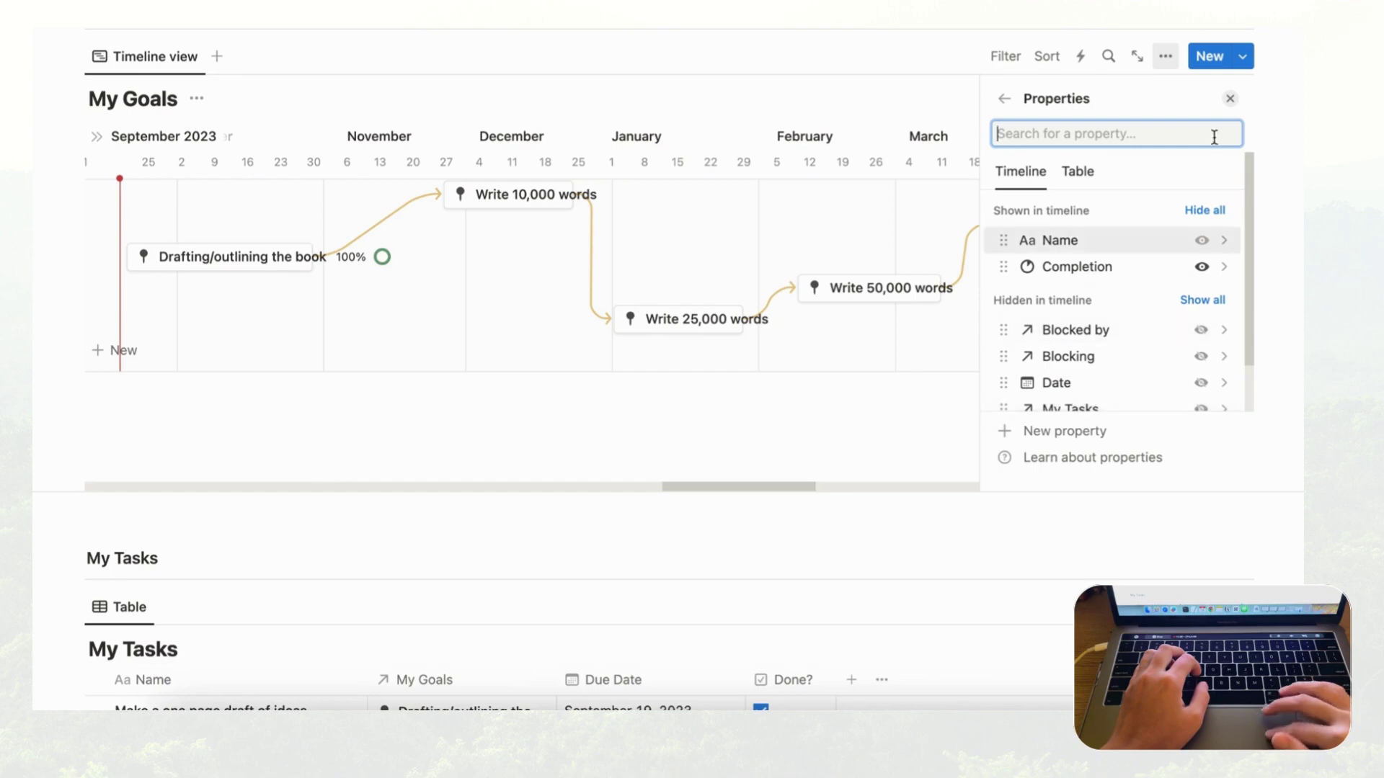
left_click(1229, 99)
- Review the timeline and tasks table, and look over the Drafting/outlining the book page
scroll(996, 412, "down", 3)
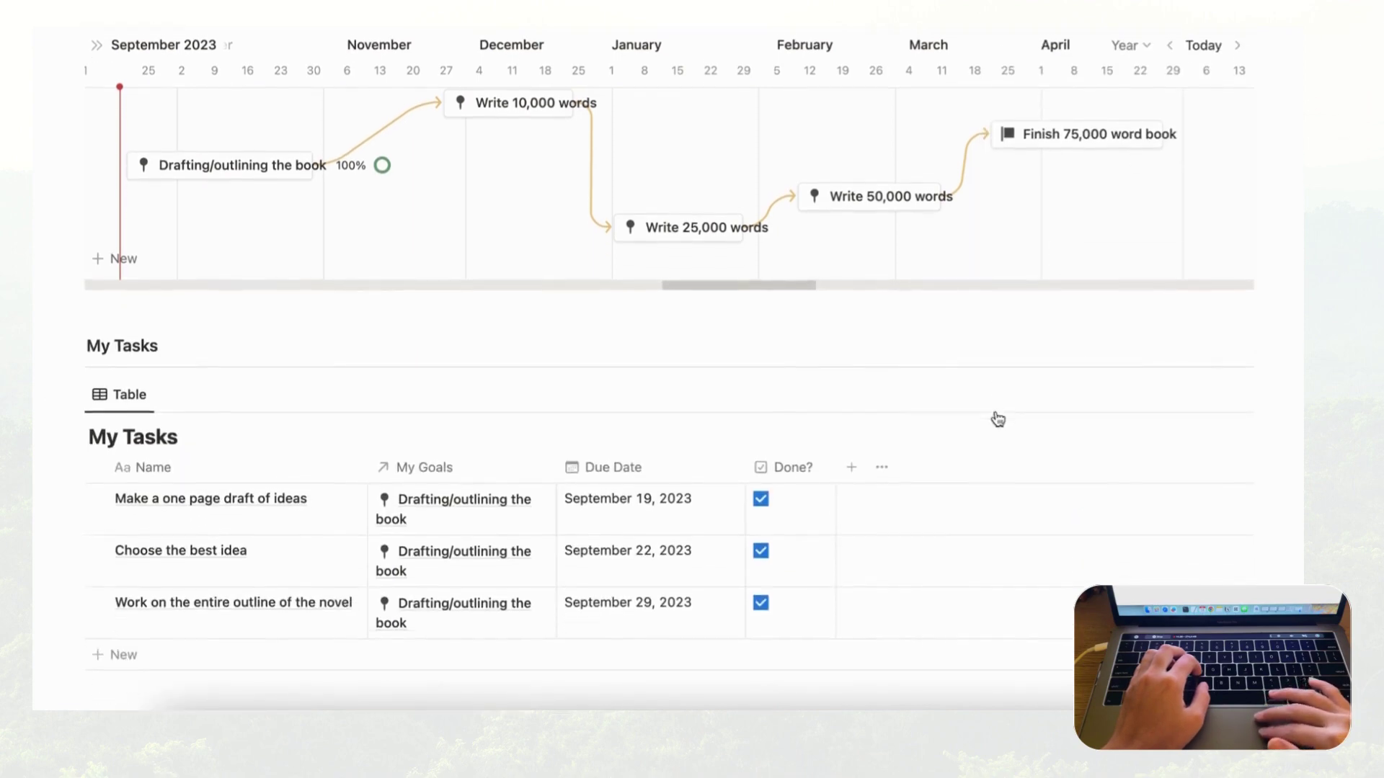
scroll(996, 411, "up", 3)
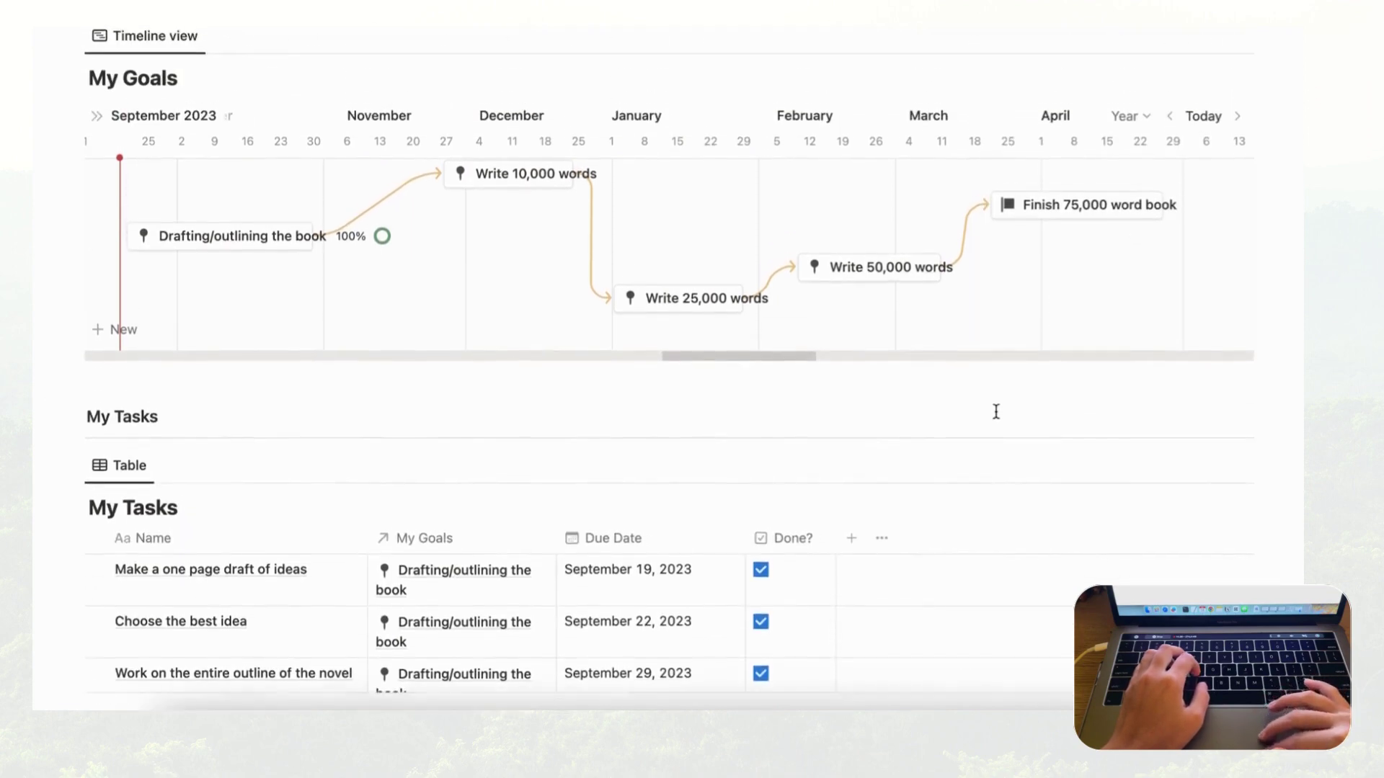
left_click(272, 238)
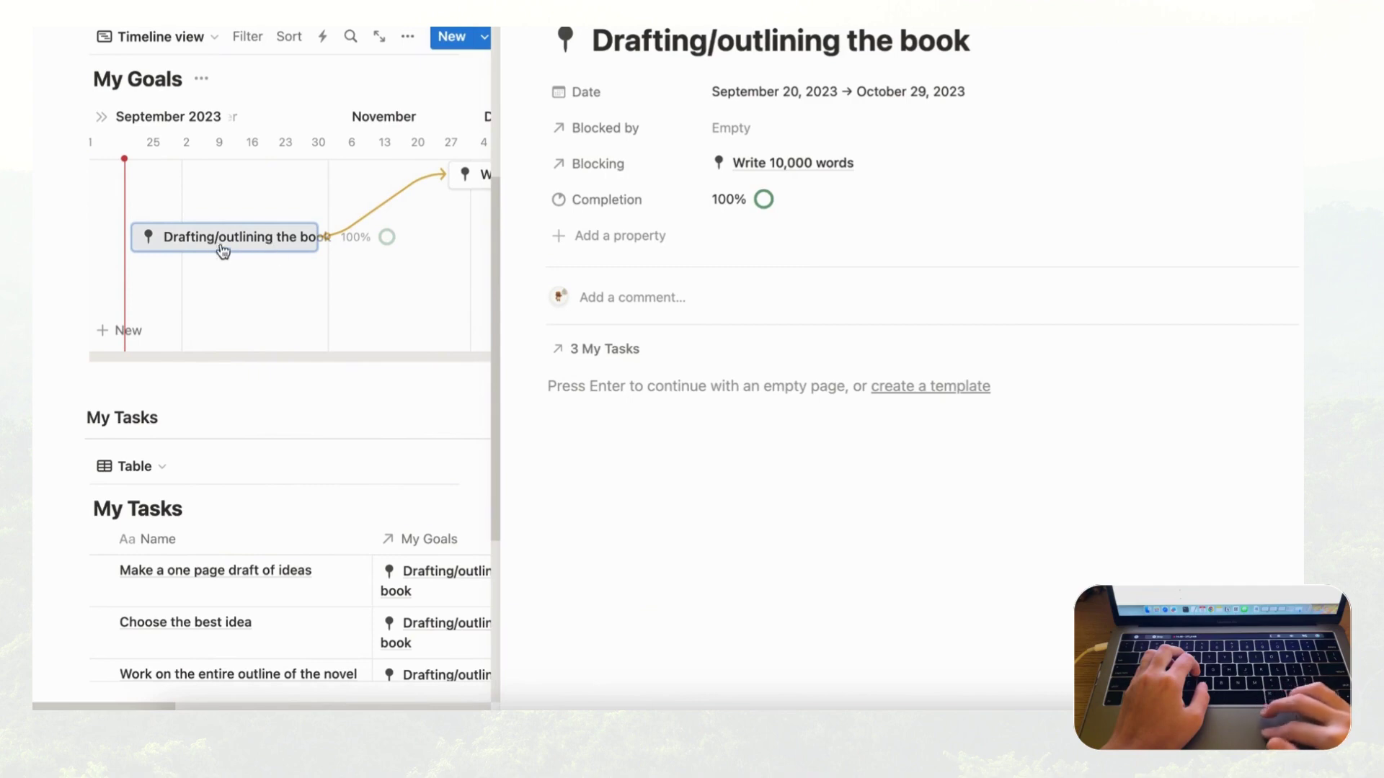
key("Escape")
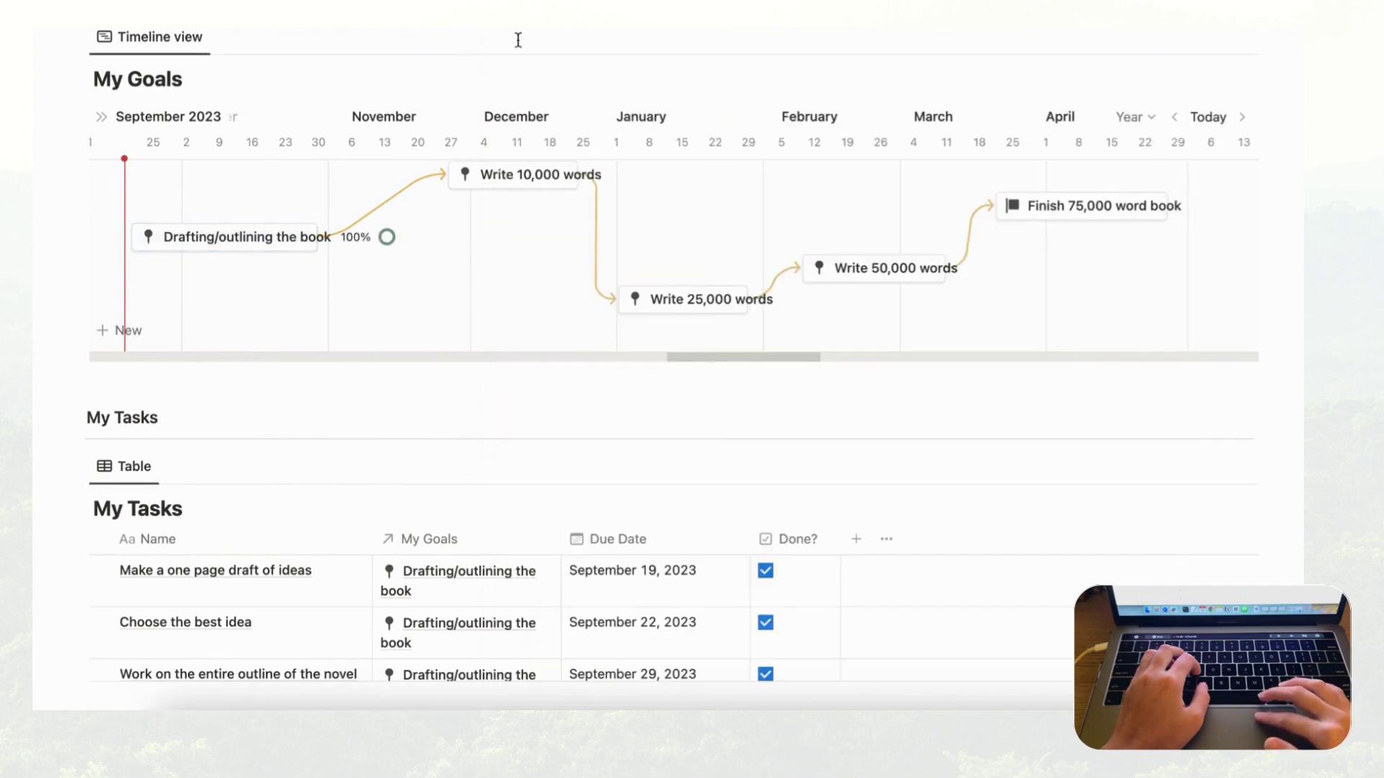
- Create a new page template for the My Goals database and title it "Goal Entry"
left_click(1243, 38)
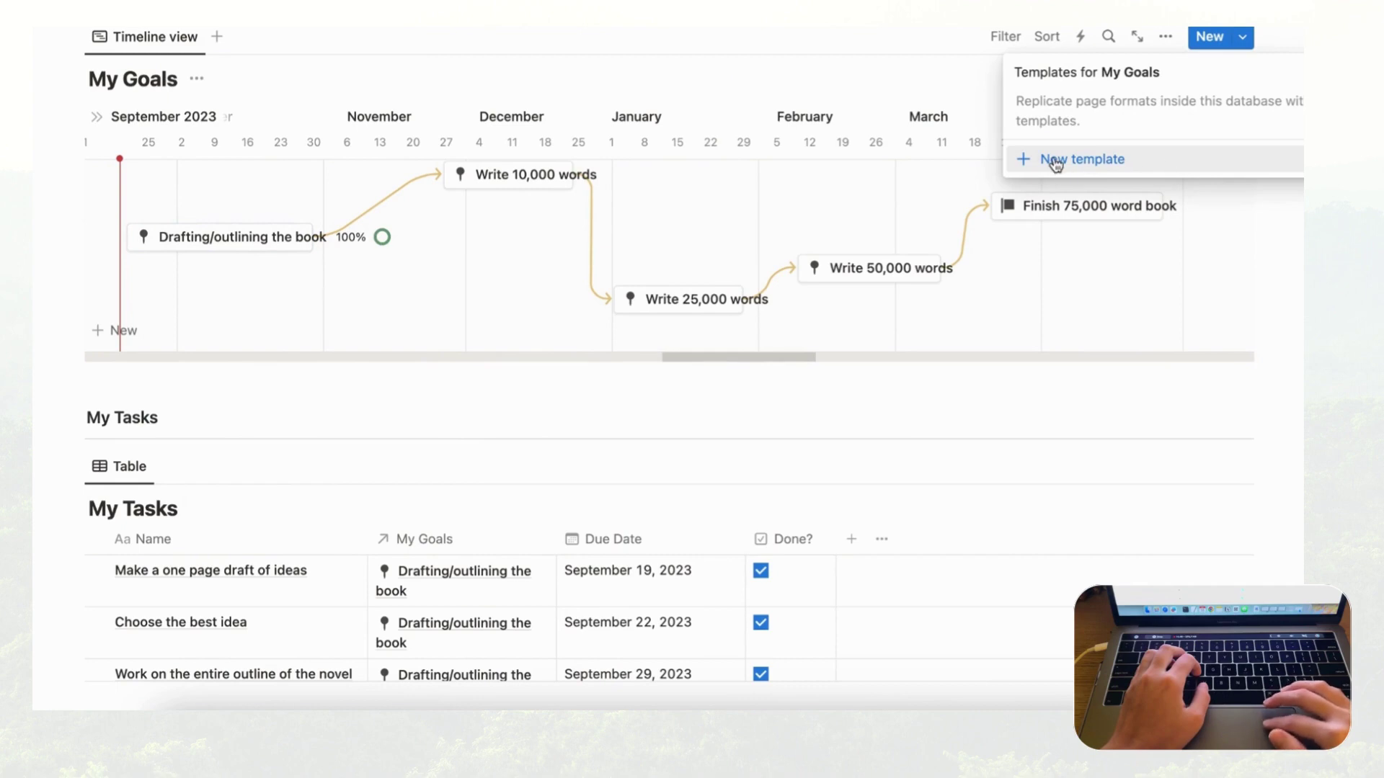
left_click(1095, 171)
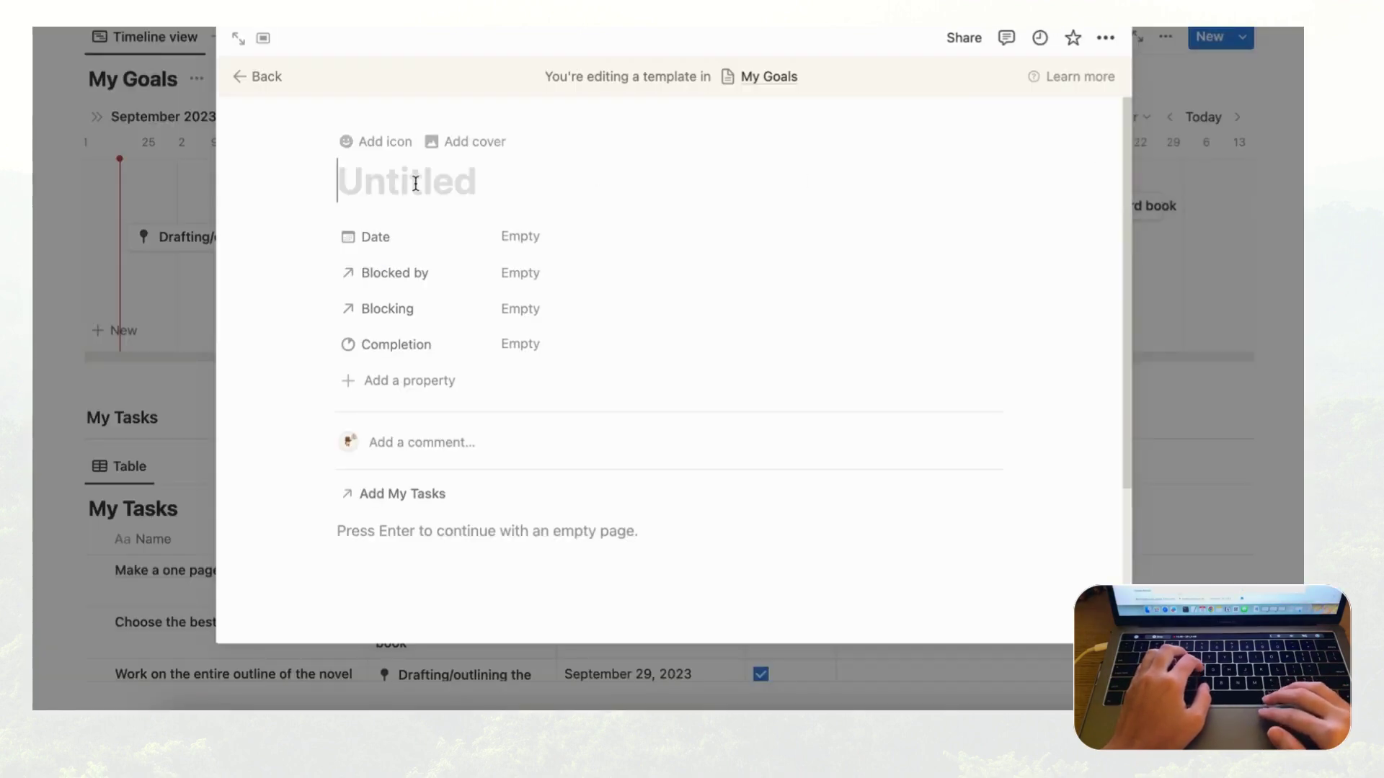
type("Goal E")
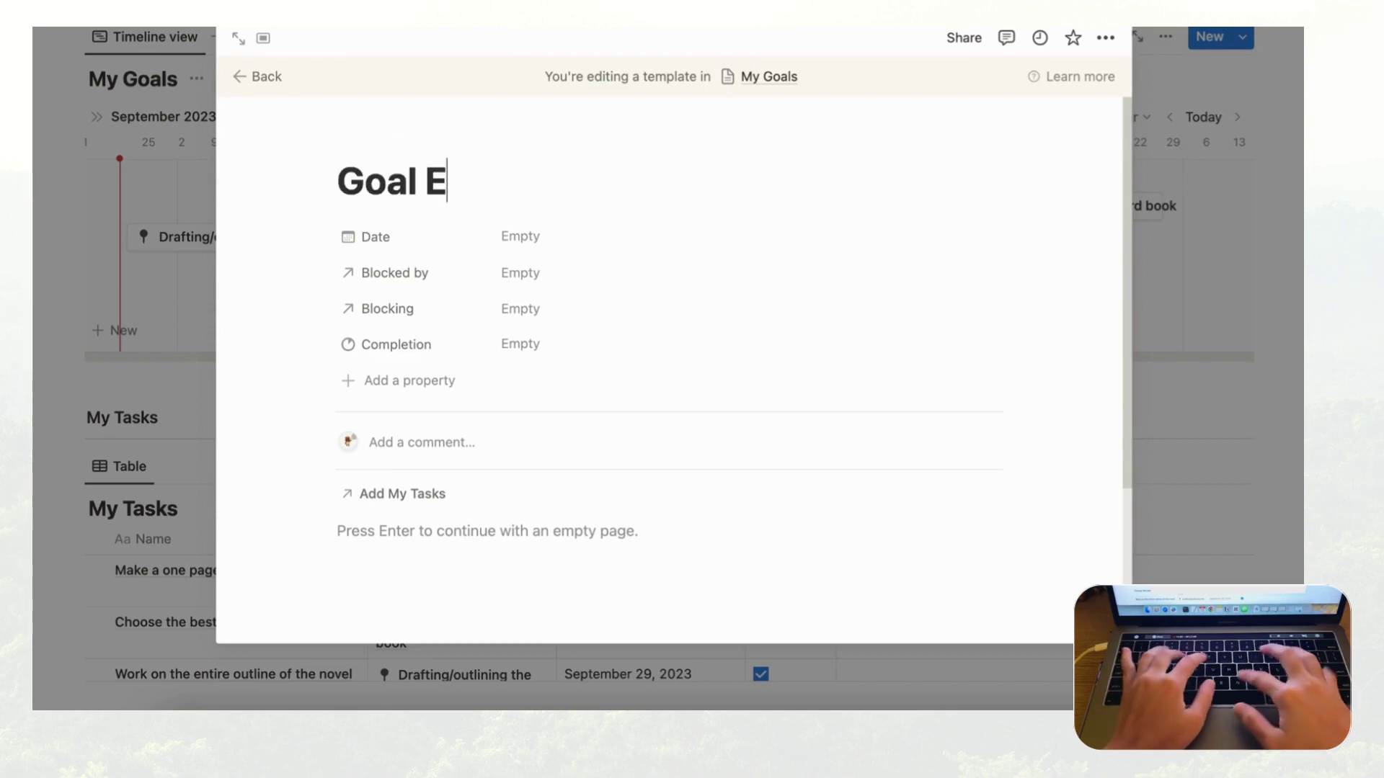
type("ntry")
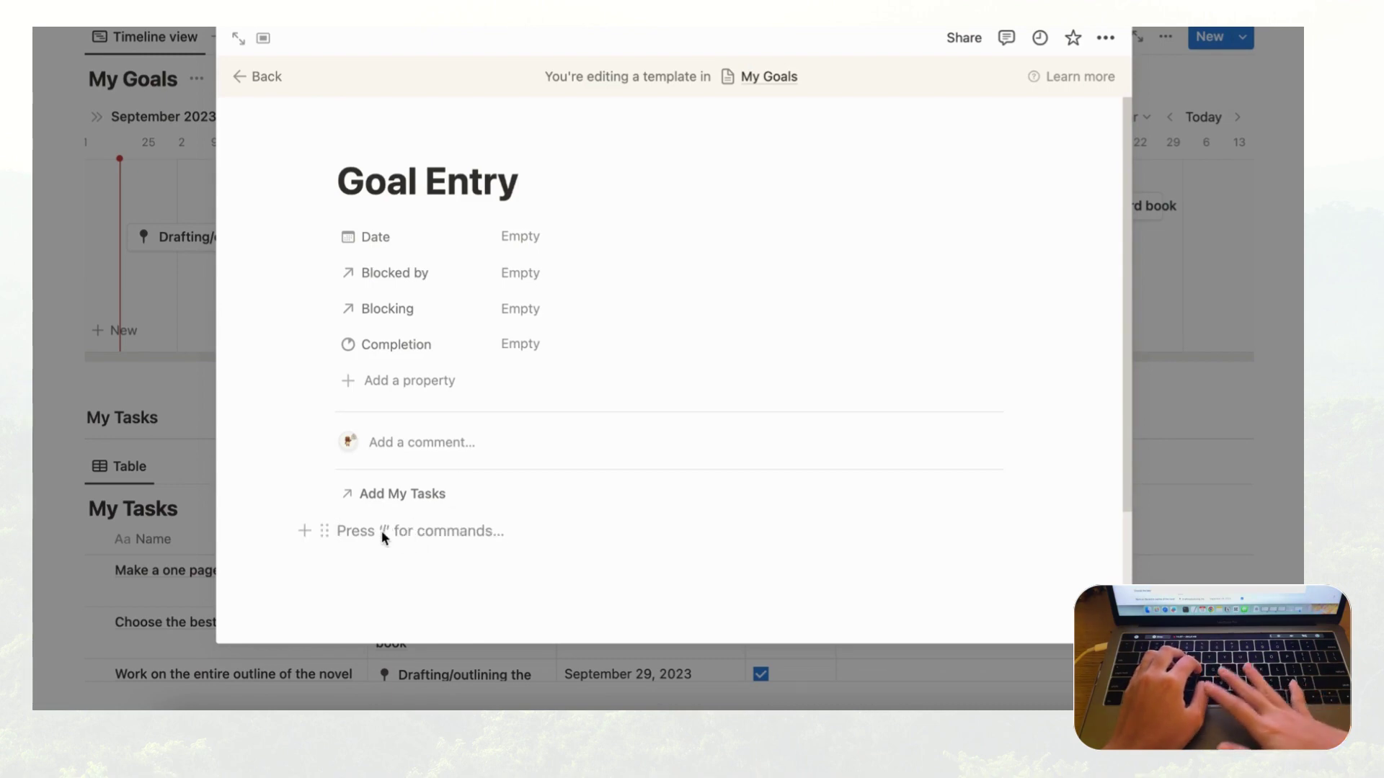
- Insert a linked table view of the My Tasks database into the body of the Goal Entry template
type("/link")
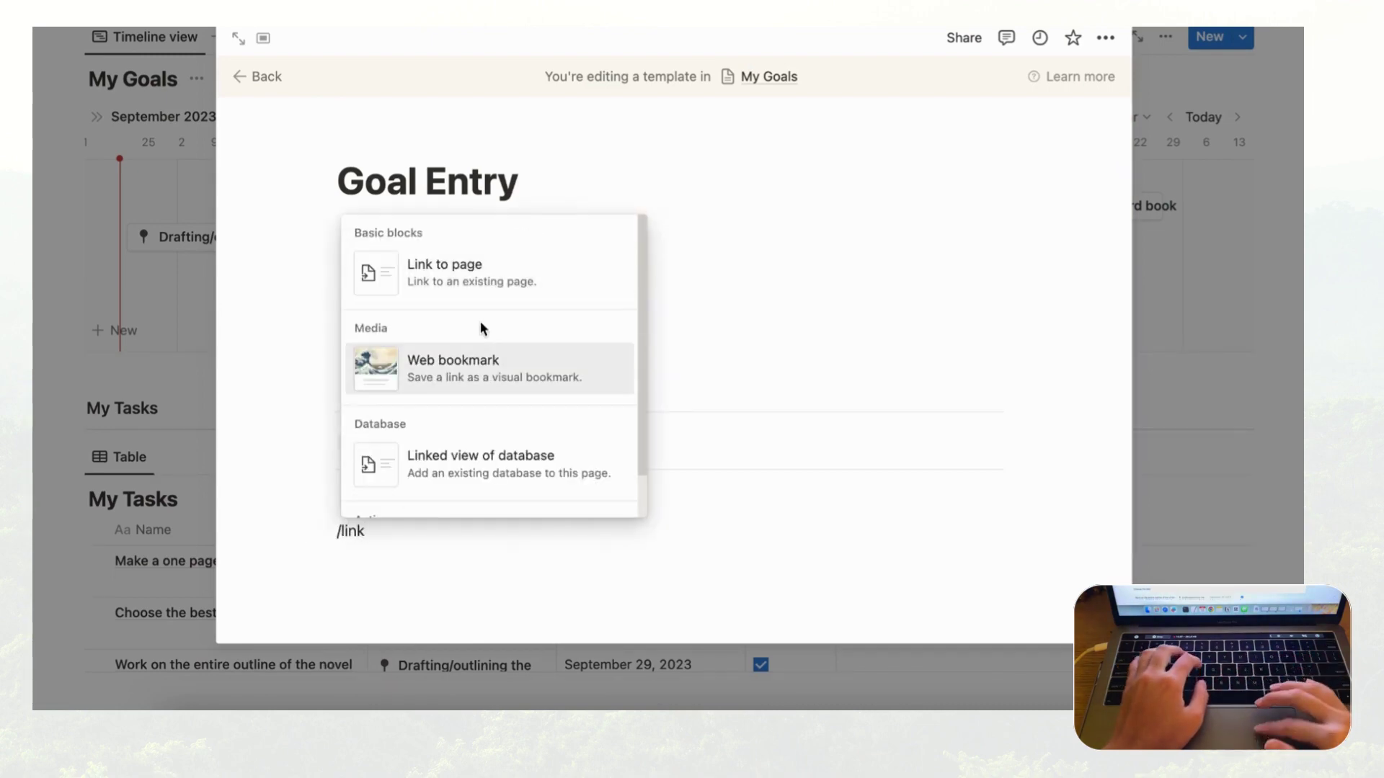
left_click(503, 472)
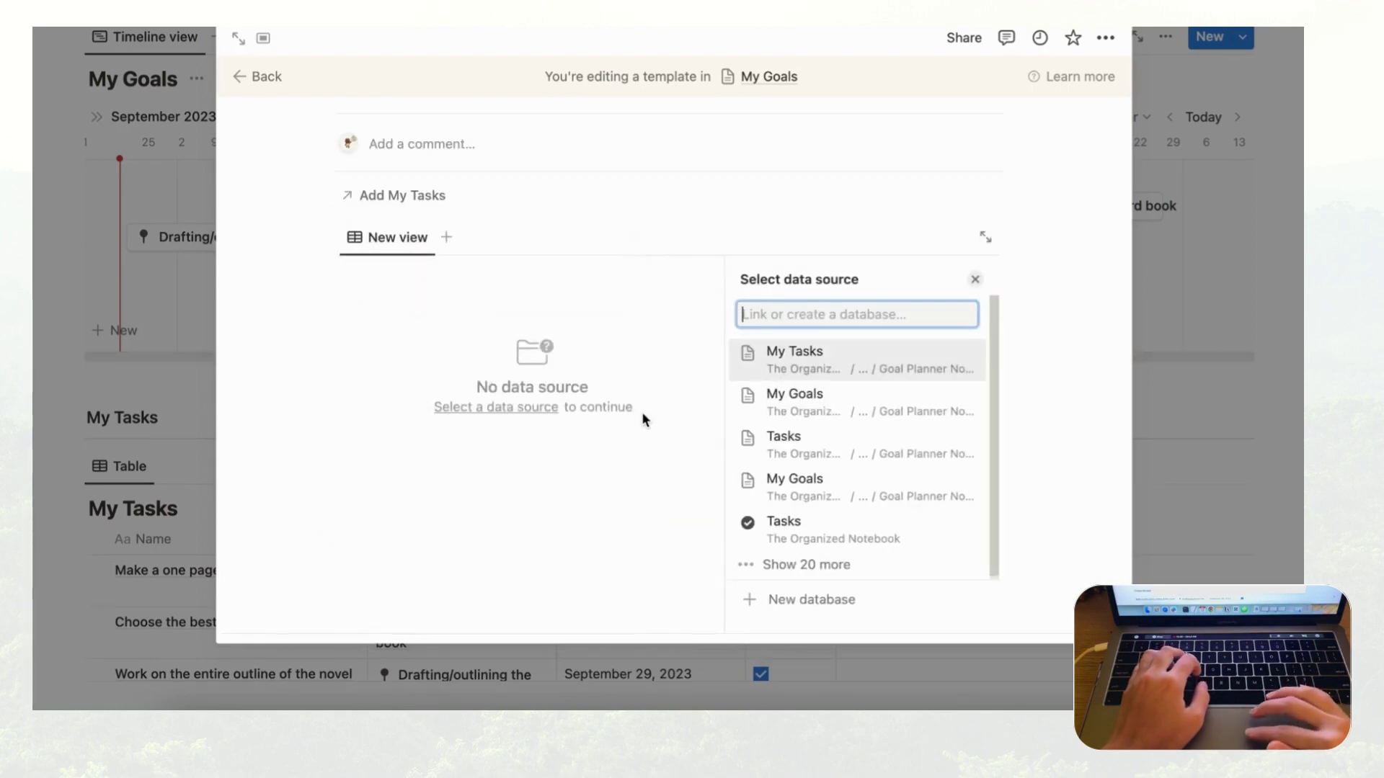
left_click(889, 362)
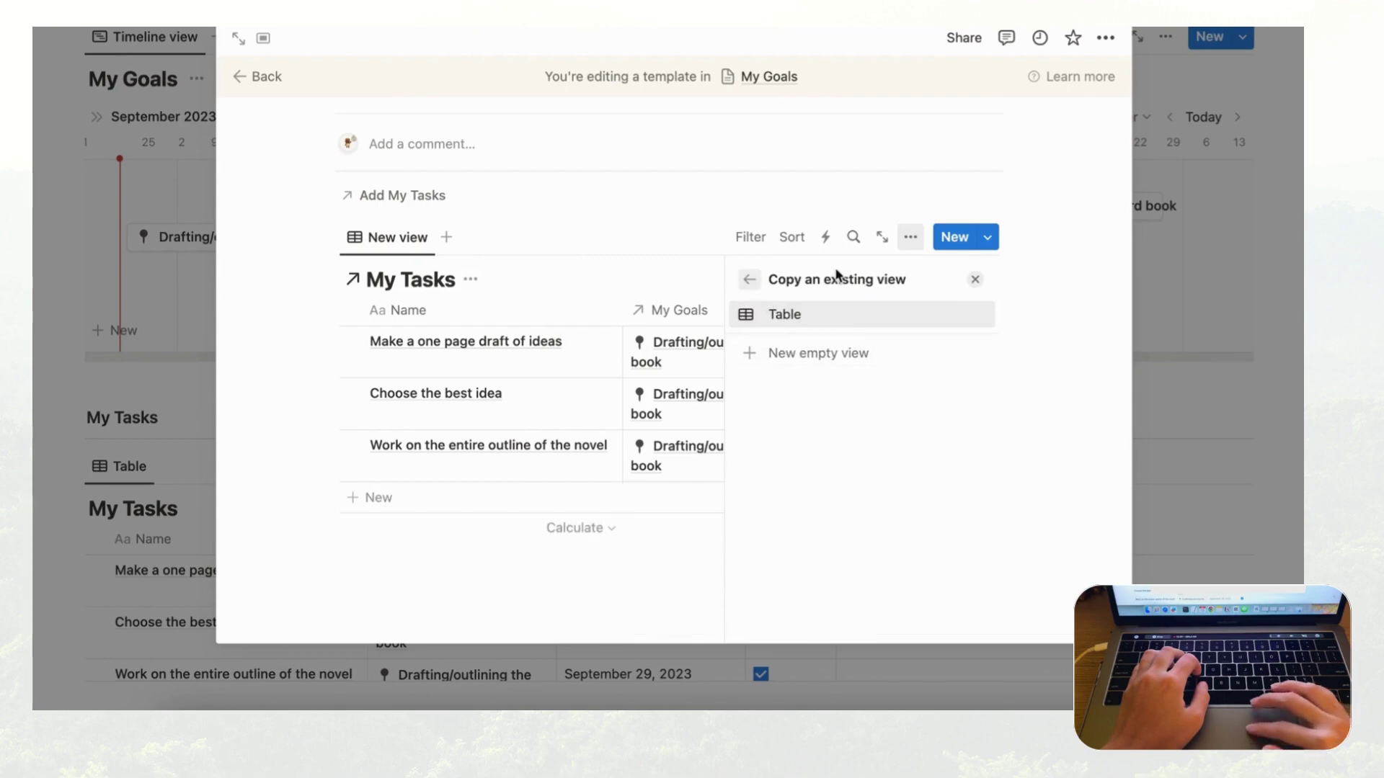
left_click(978, 280)
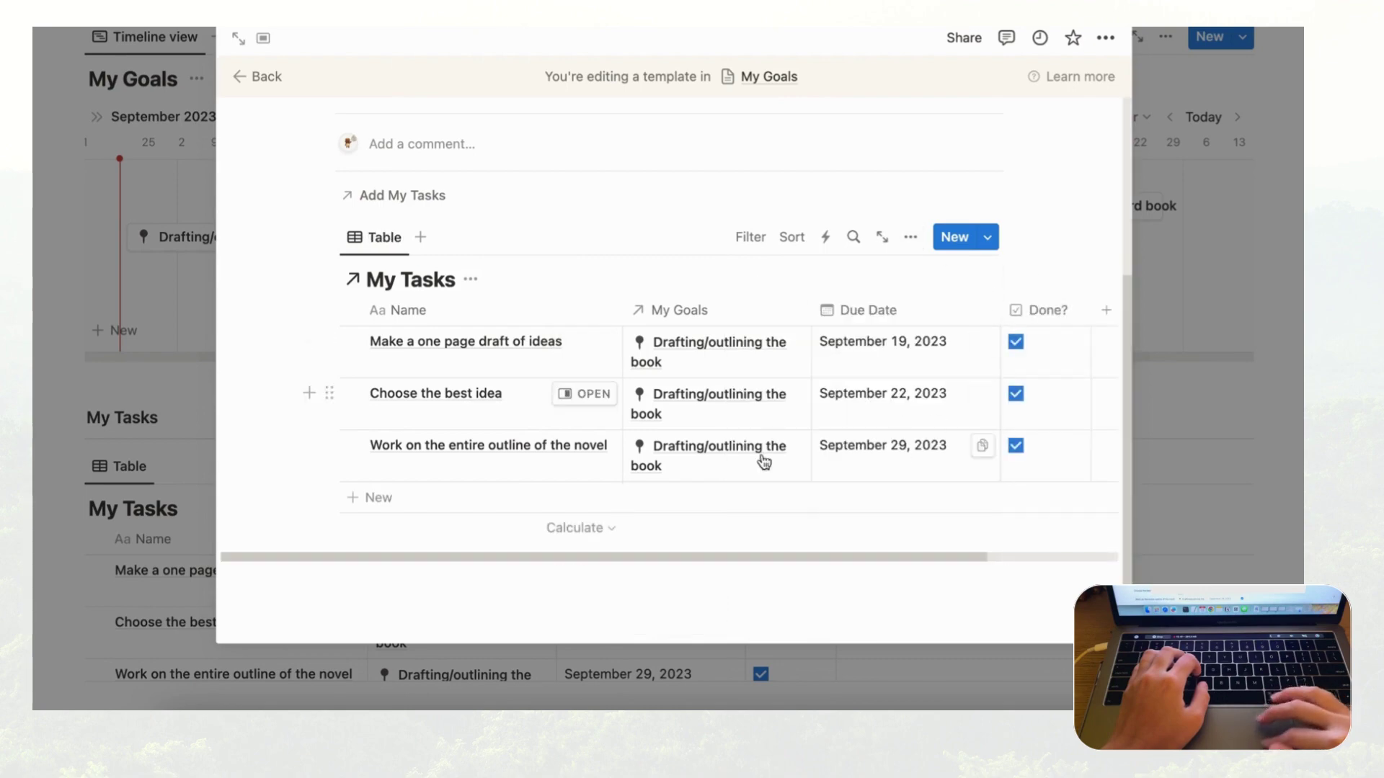
- Filter the template's My Tasks table to My Goals containing Goal Entry, and save the filter for everyone
scroll(856, 398, "right", 2)
scroll(829, 389, "left", 2)
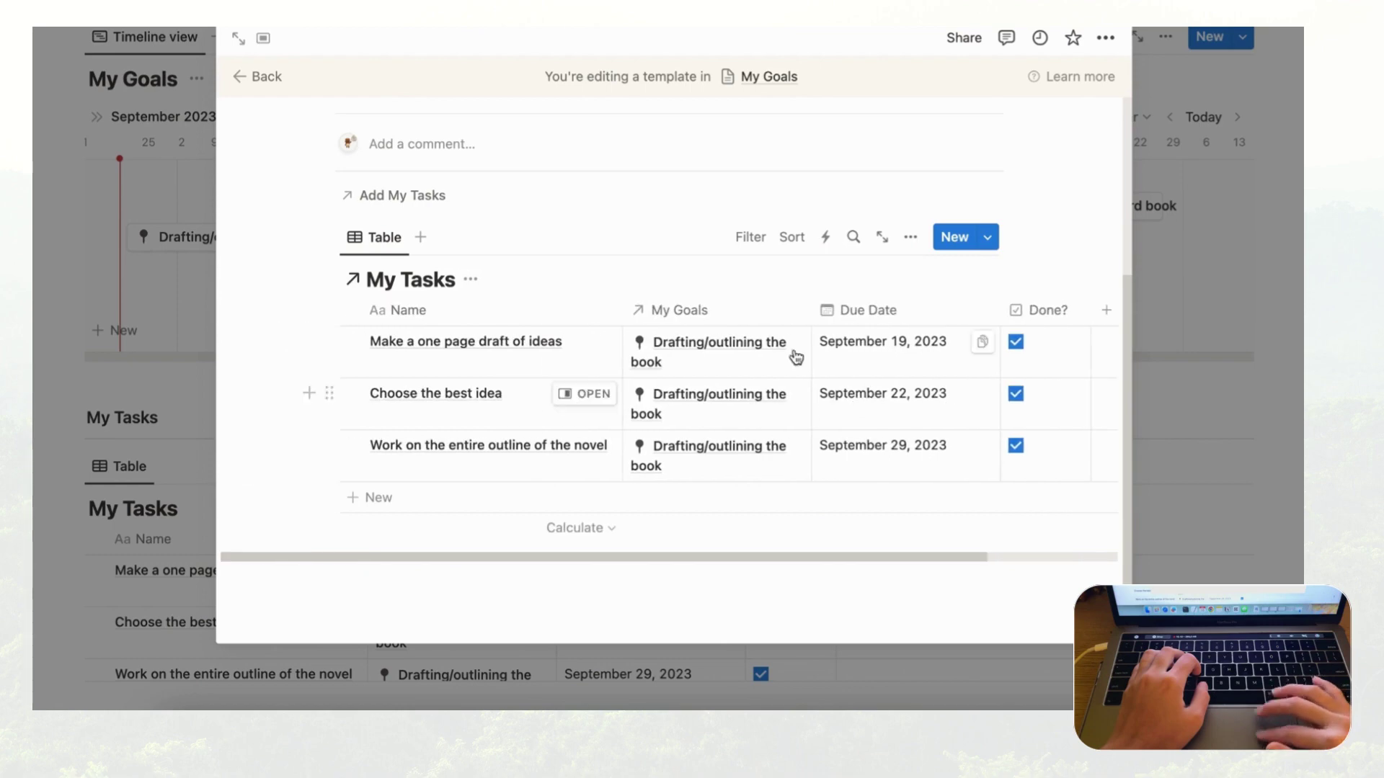
scroll(790, 351, "up", 5)
scroll(788, 349, "down", 3)
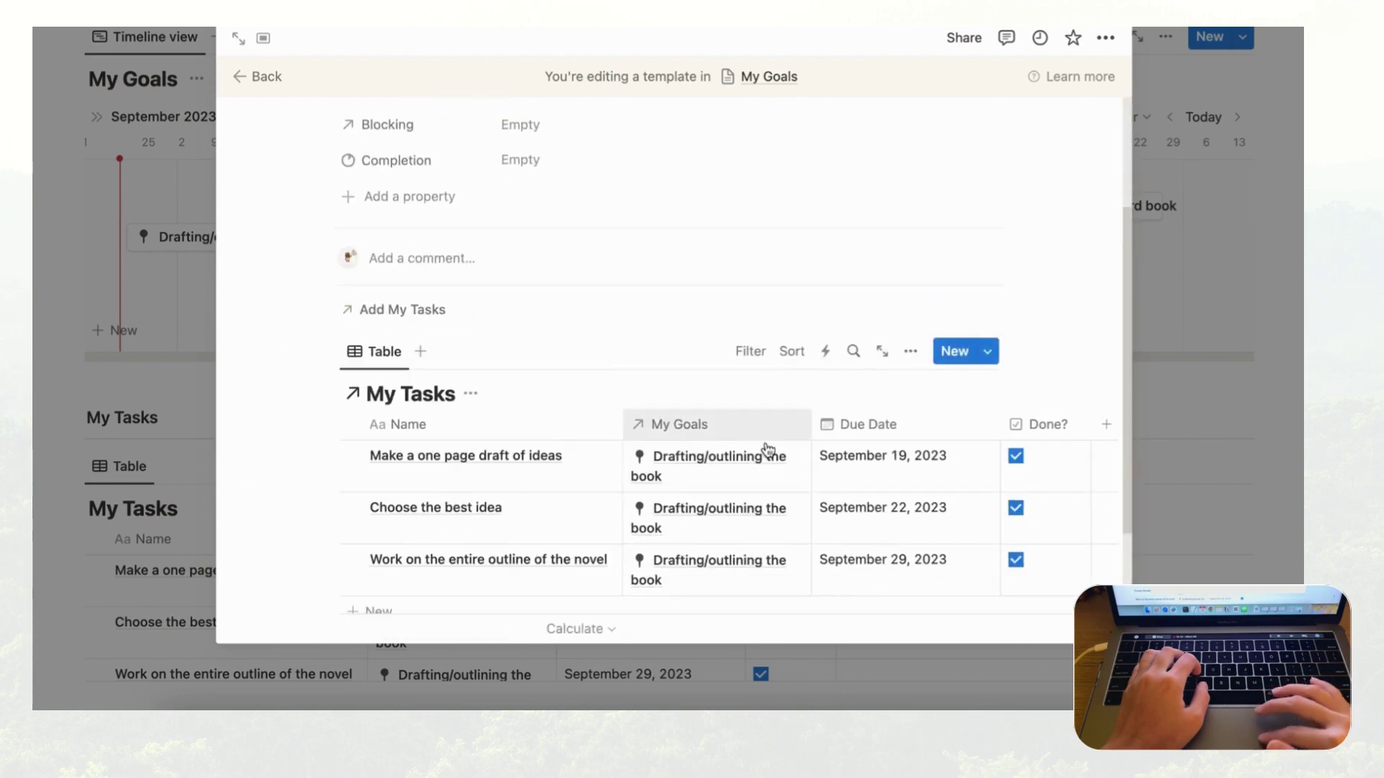
scroll(706, 387, "up", 3)
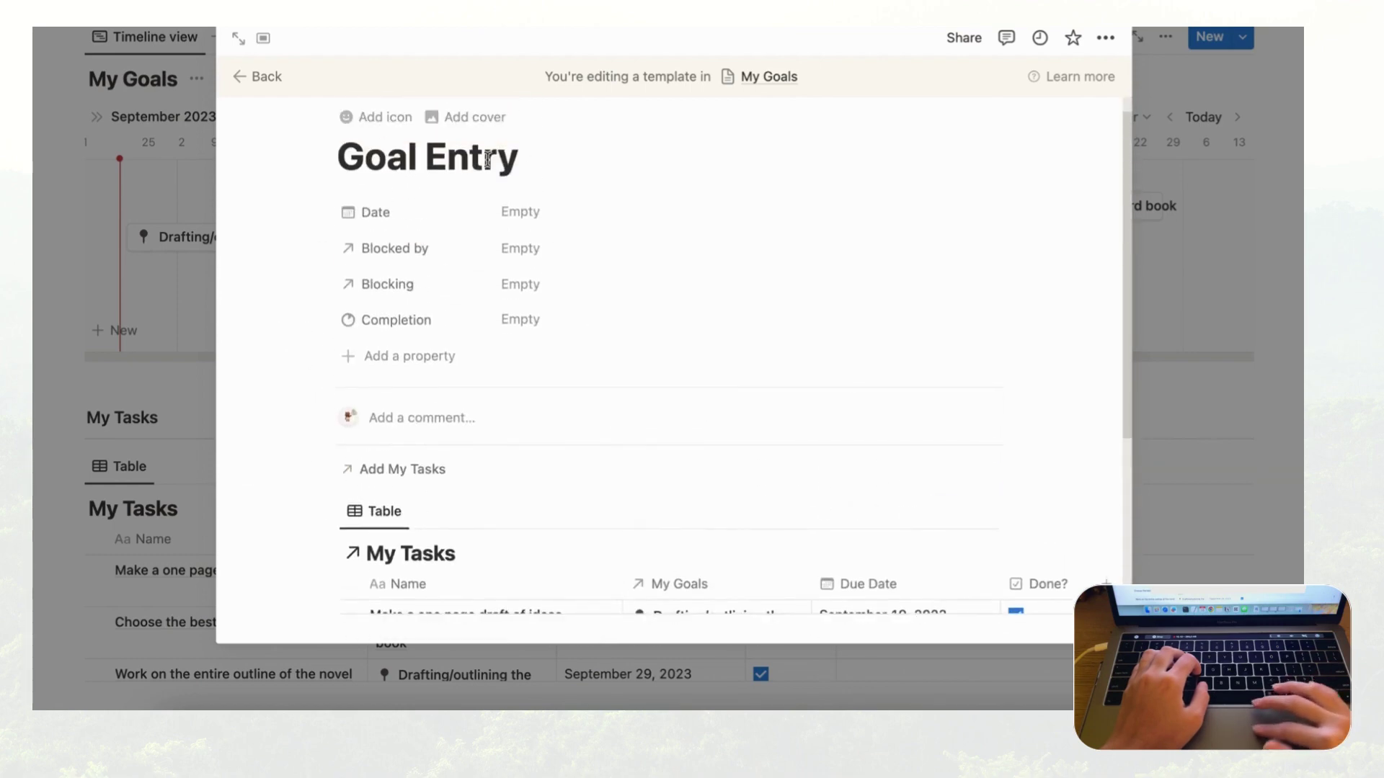
scroll(716, 340, "down", 3)
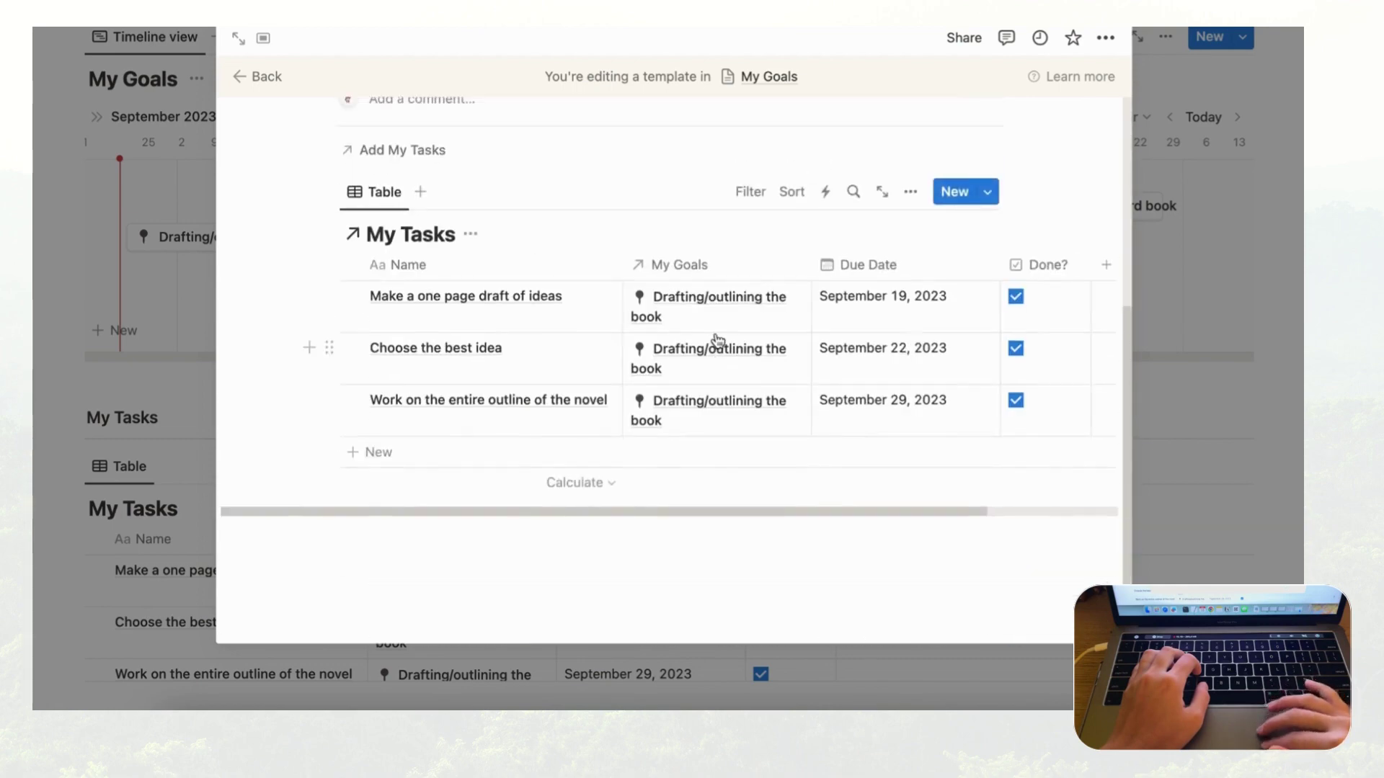
left_click(748, 292)
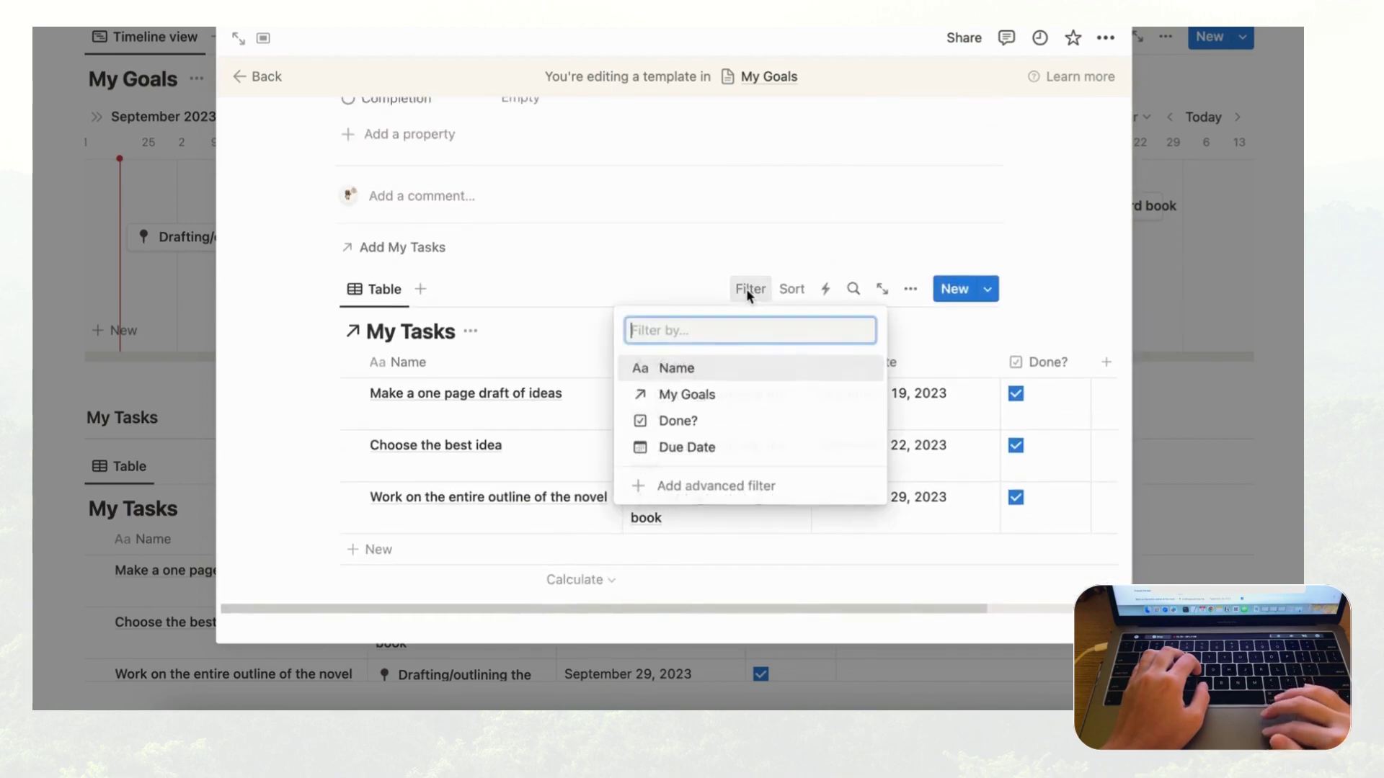
left_click(696, 402)
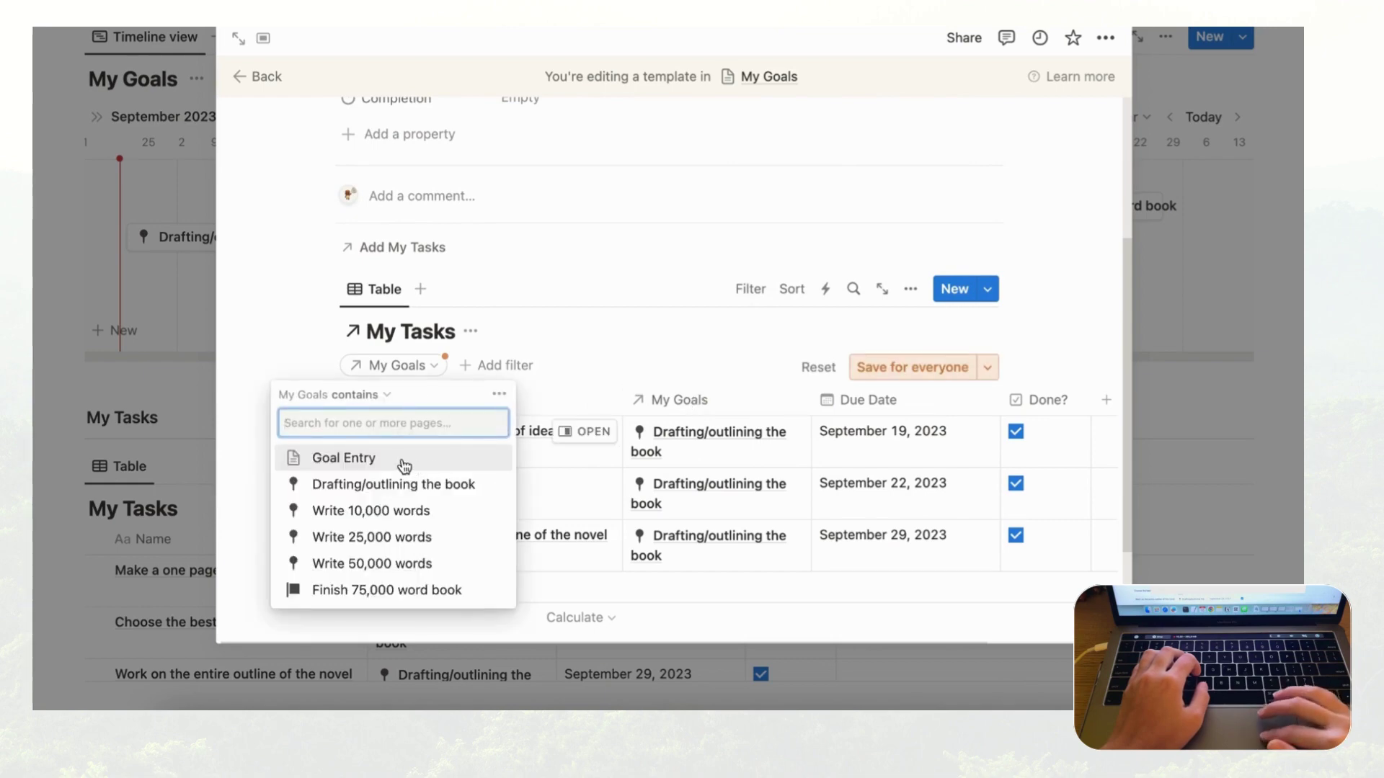
left_click(364, 465)
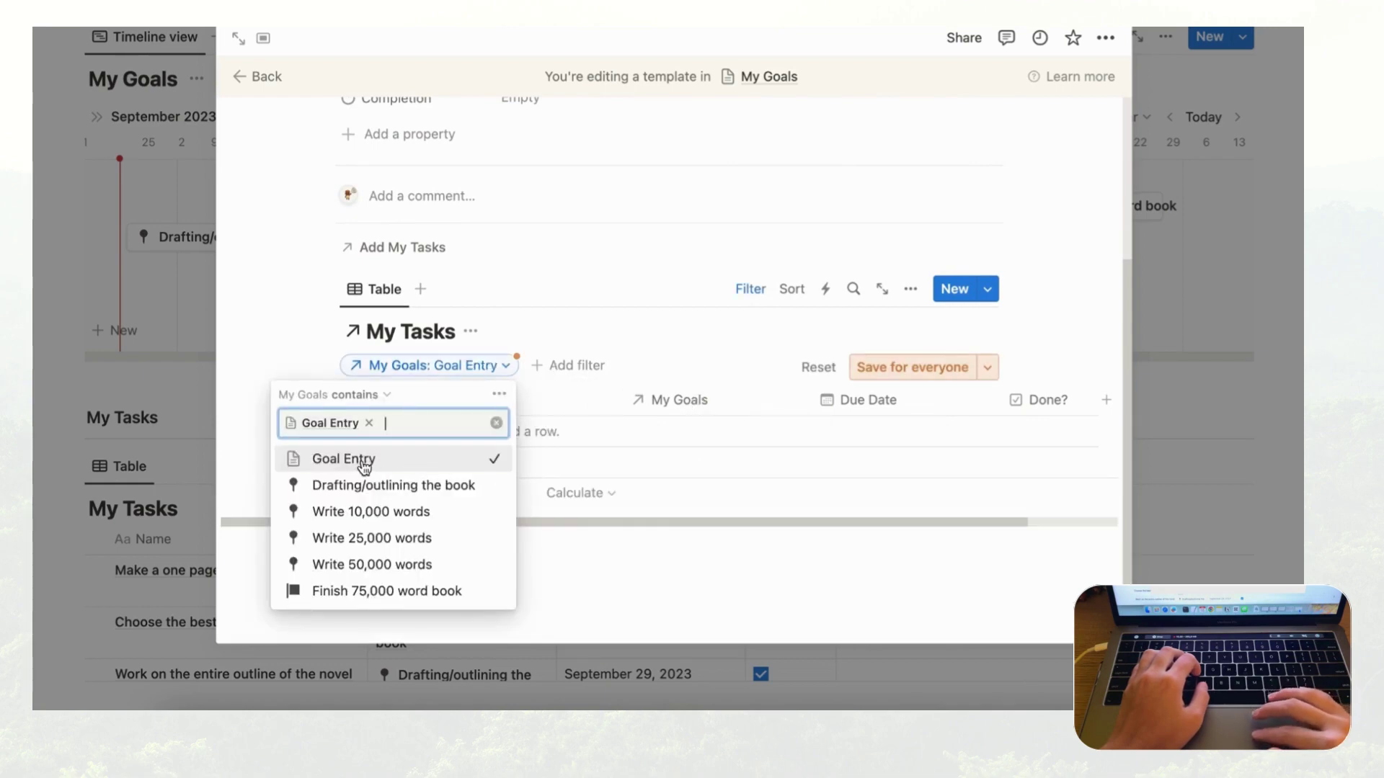
left_click(715, 336)
scroll(744, 413, "up", 4)
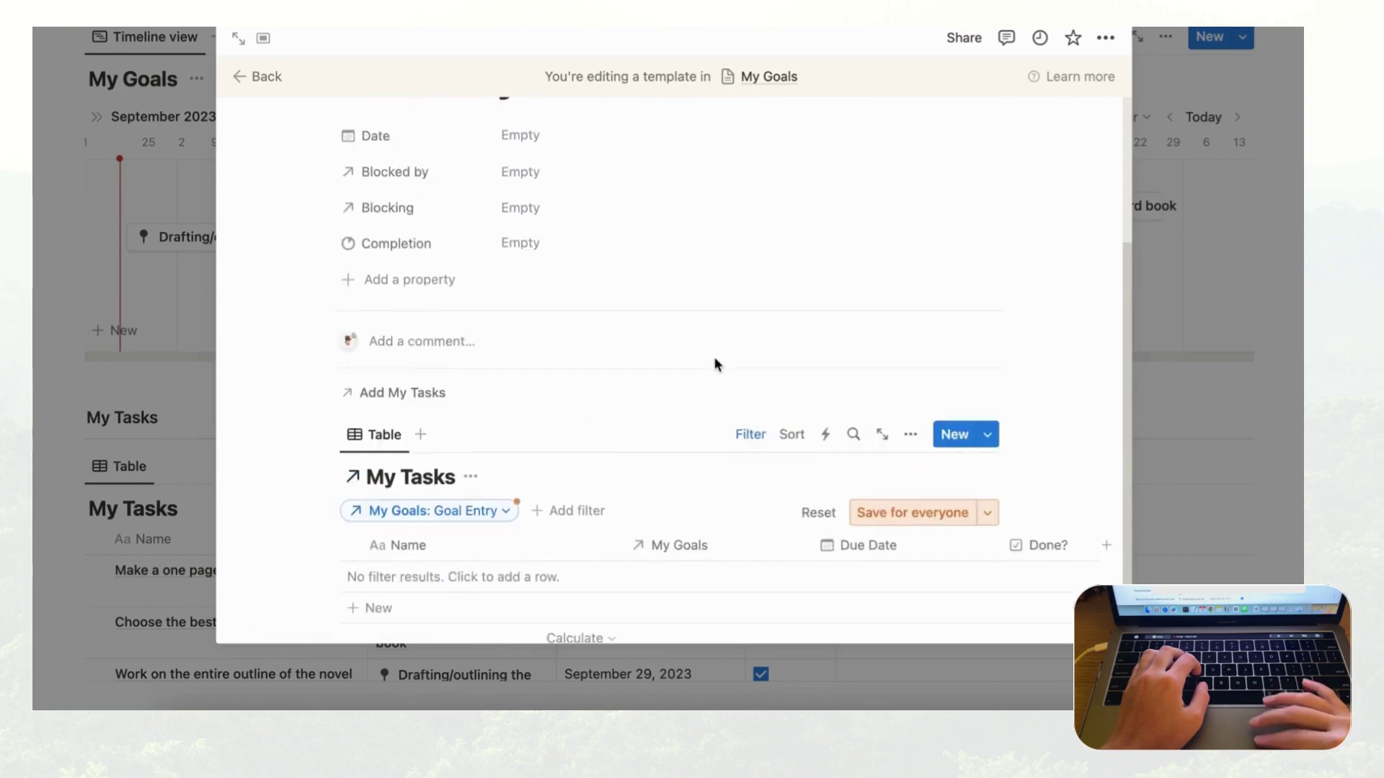
scroll(872, 387, "down", 4)
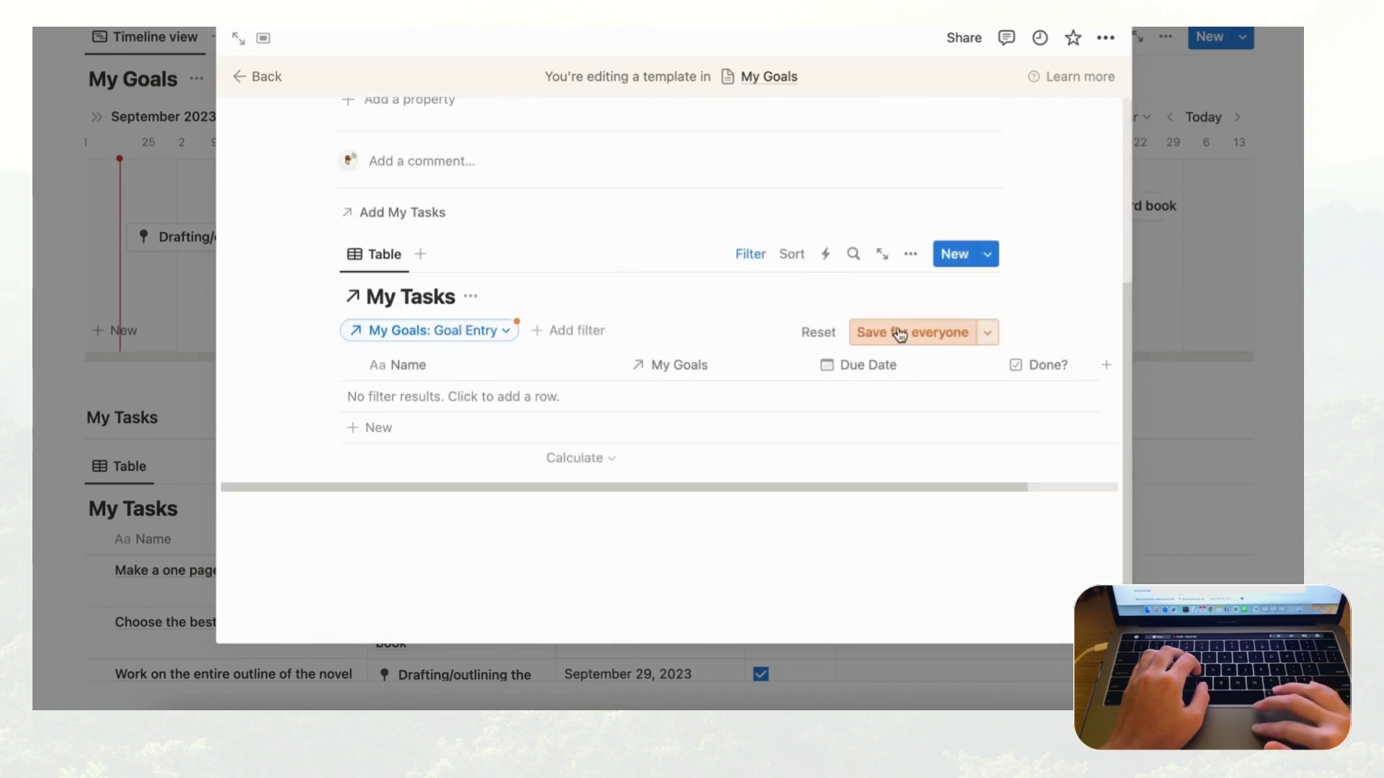
left_click(923, 337)
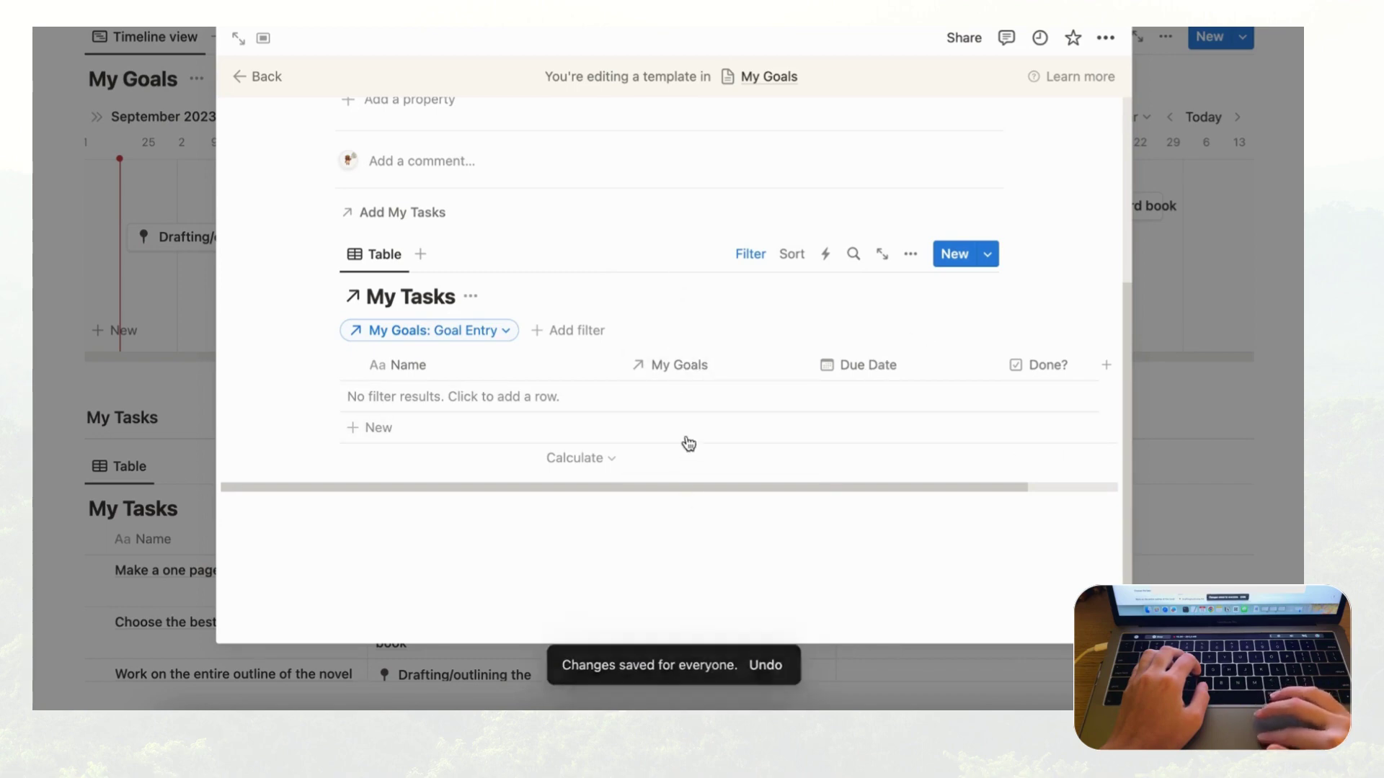
- Hide the My Goals property in the template's My Tasks table
scroll(676, 468, "up", 5)
scroll(517, 301, "down", 5)
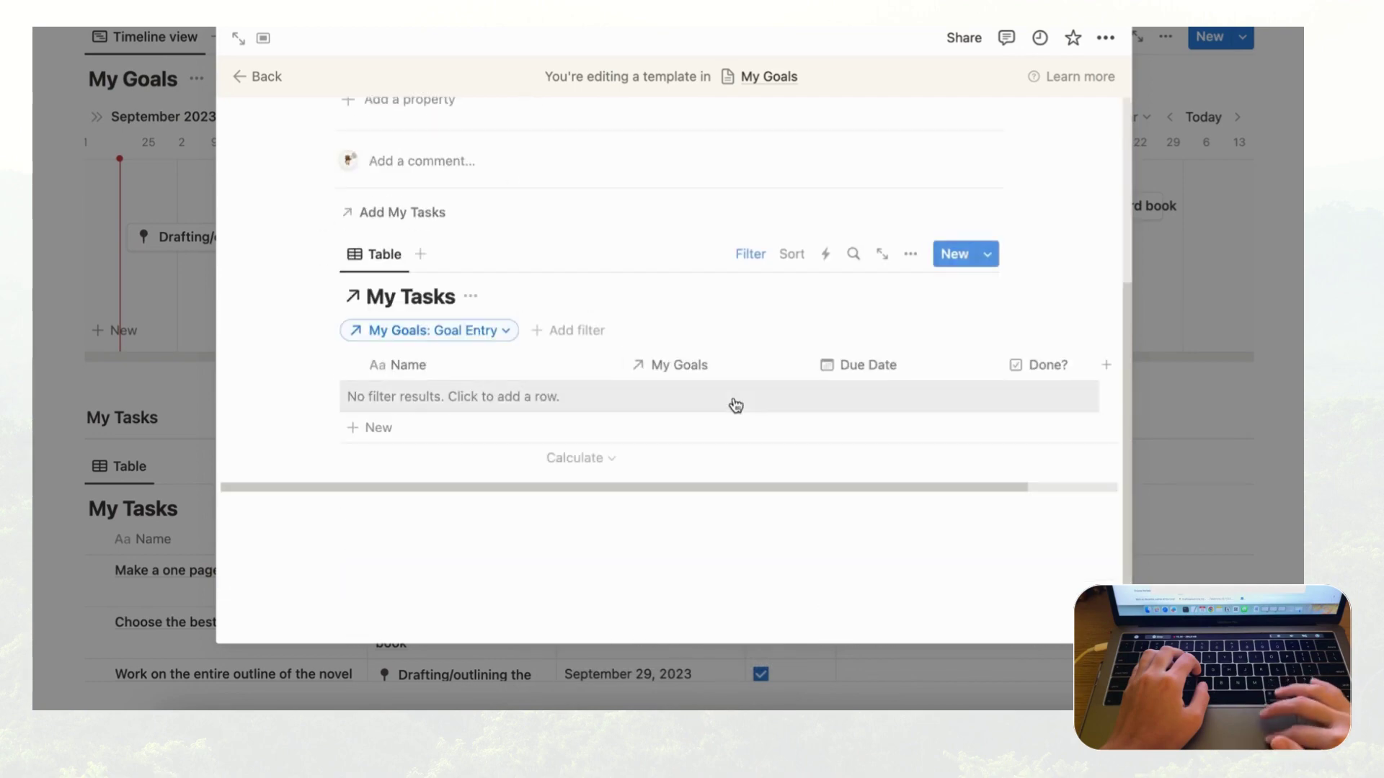
left_click(911, 255)
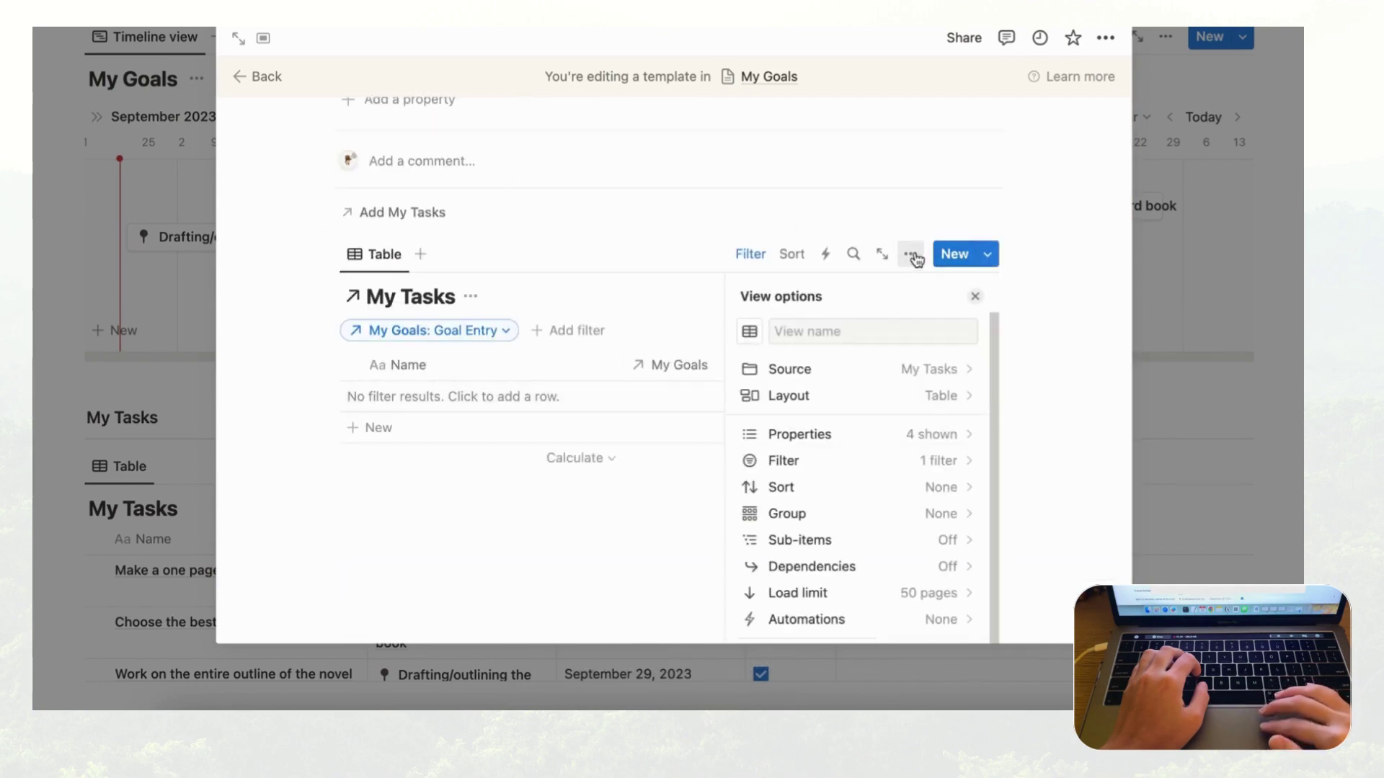
left_click(895, 435)
left_click(960, 433)
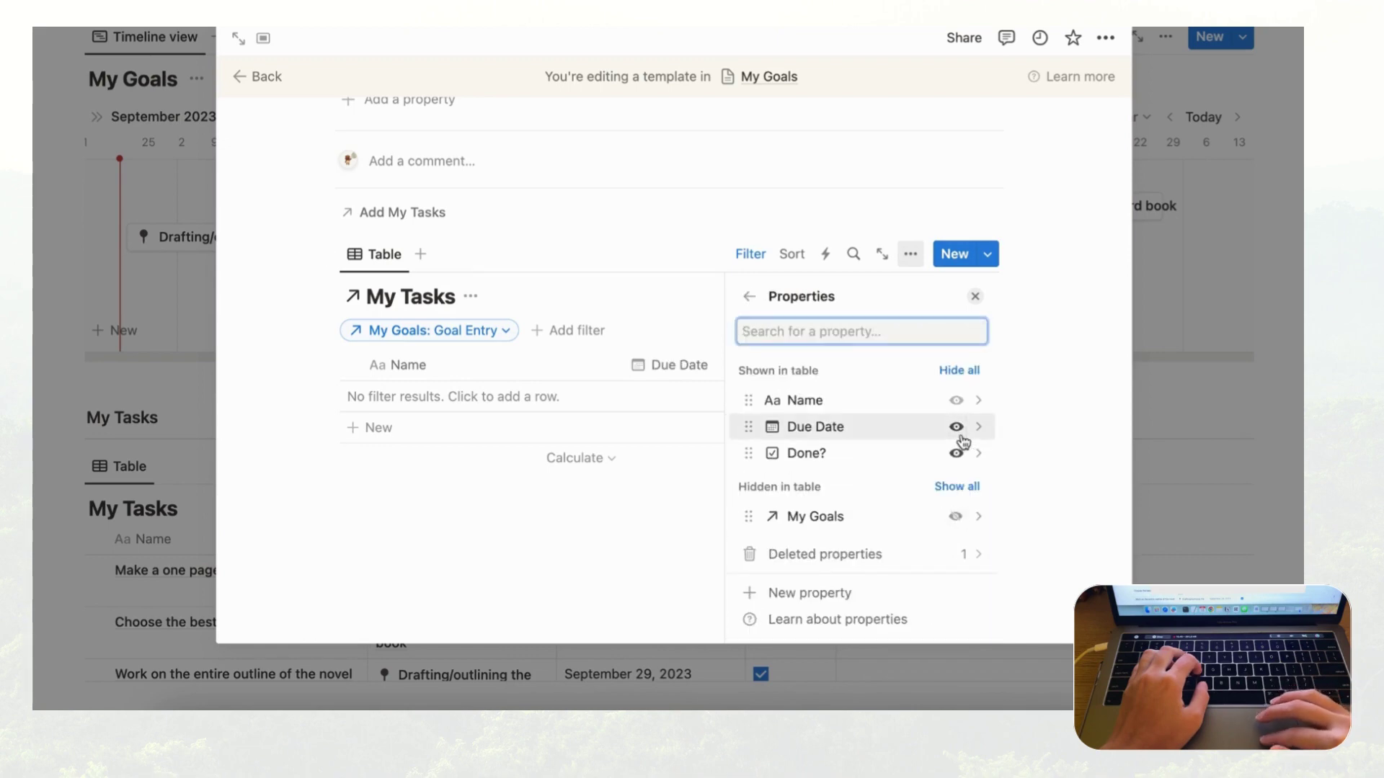
left_click(974, 296)
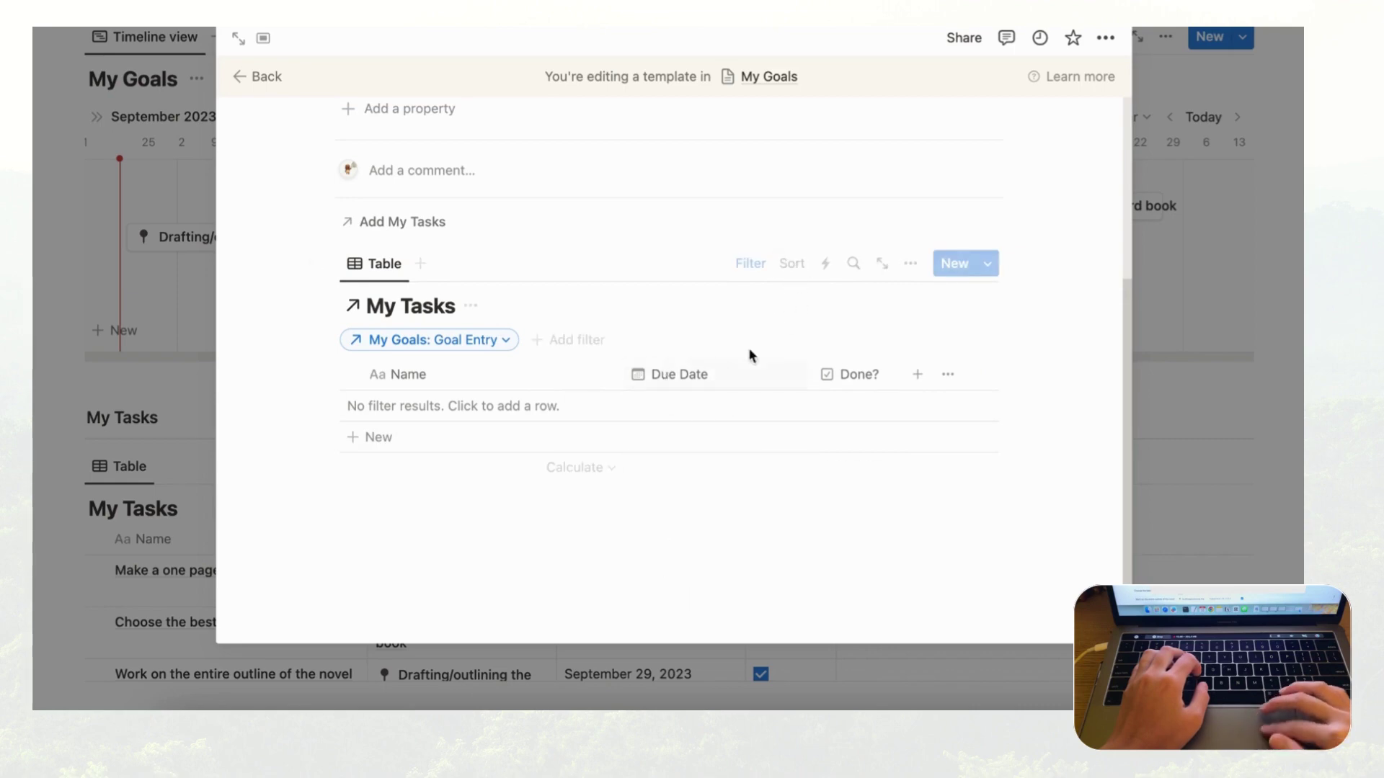
- Sort the template's My Tasks table by Due Date in ascending order and save the sort for everyone
left_click(792, 267)
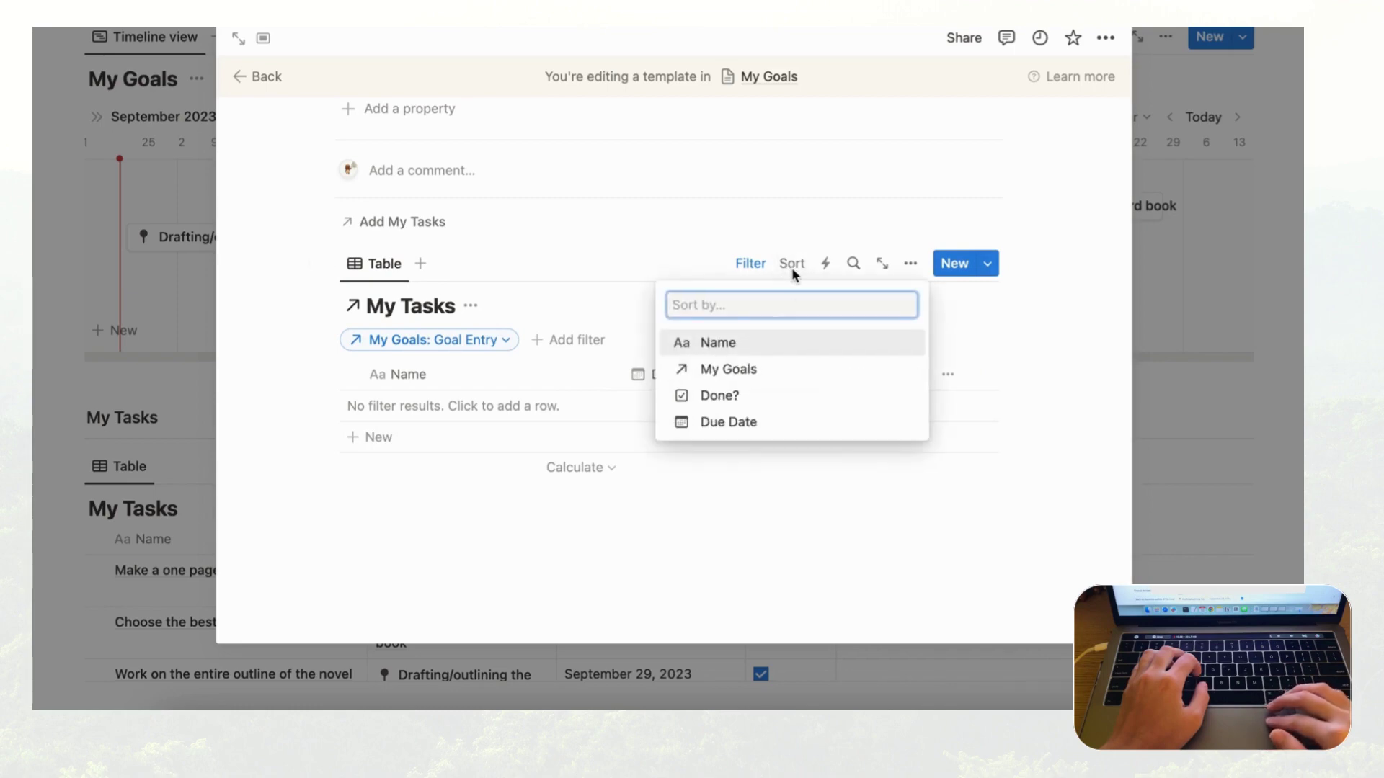
left_click(730, 424)
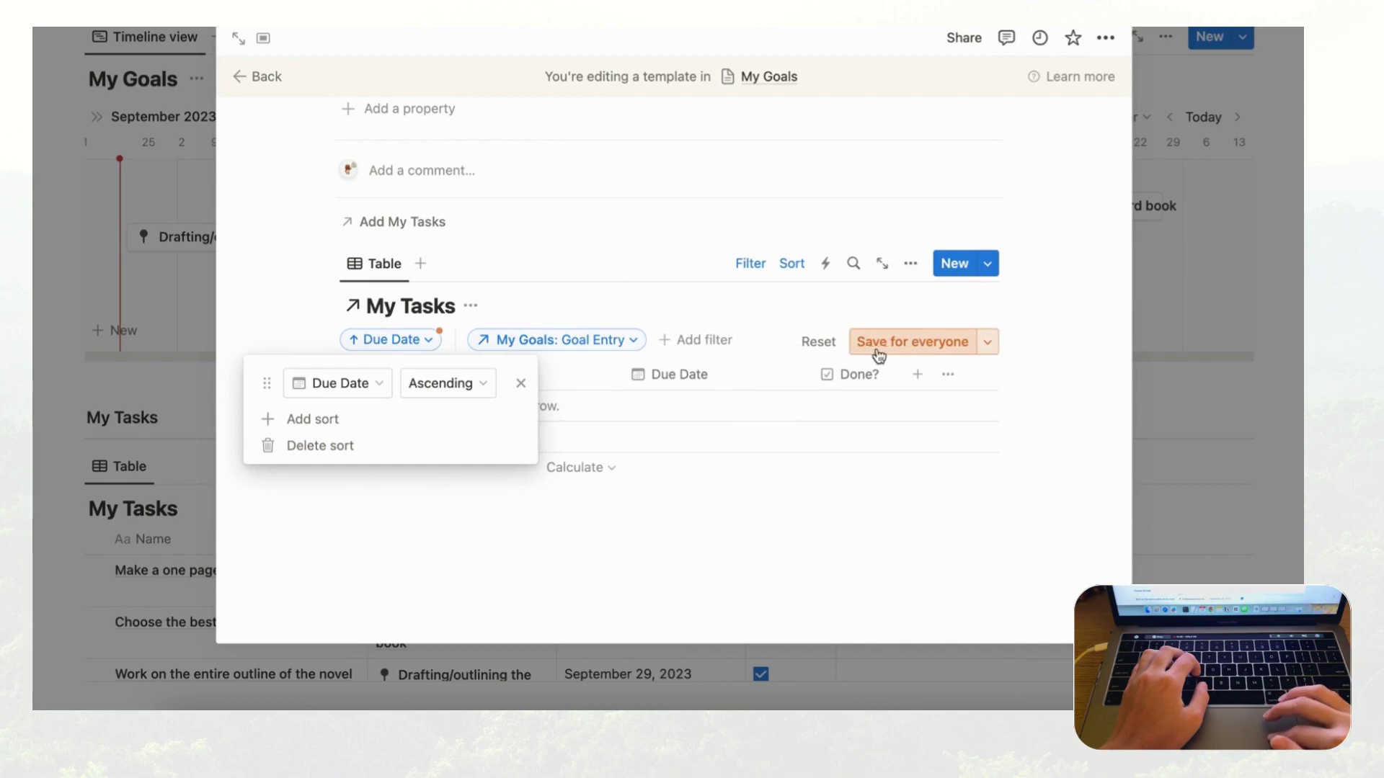
left_click(906, 346)
scroll(906, 343, "up", 5)
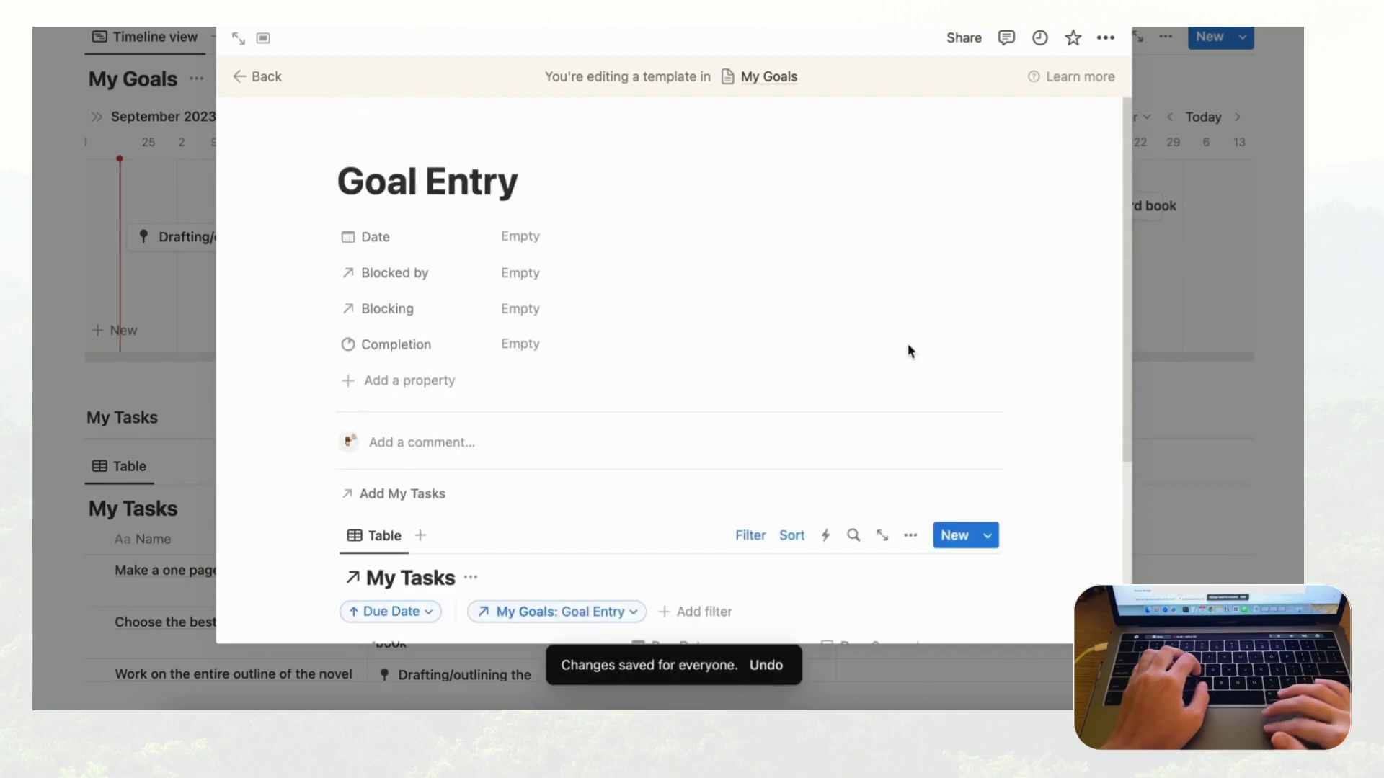
scroll(910, 352, "up", 1)
scroll(911, 352, "down", 4)
scroll(906, 349, "up", 5)
scroll(728, 439, "down", 4)
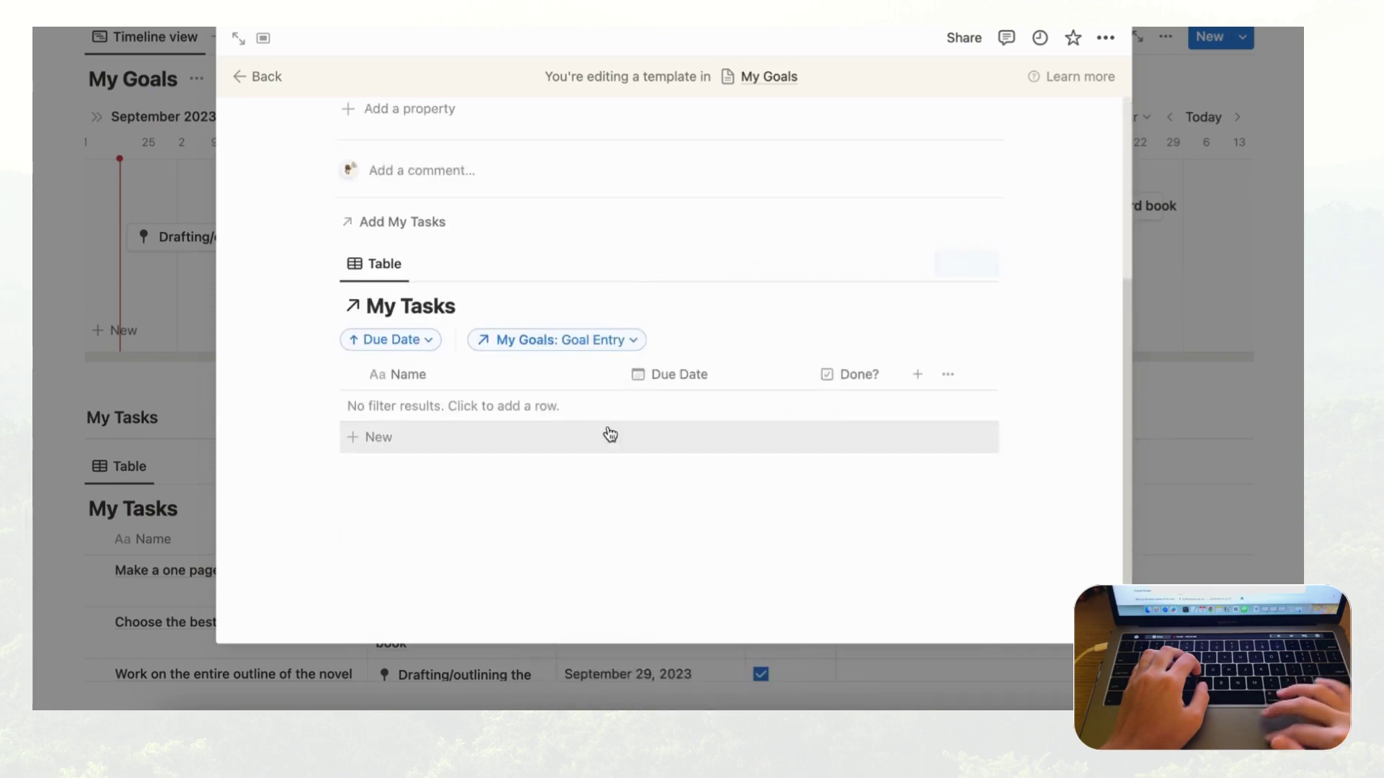
- Leave the template editor and set Goal Entry as the default template for all views in My Goals
left_click(258, 82)
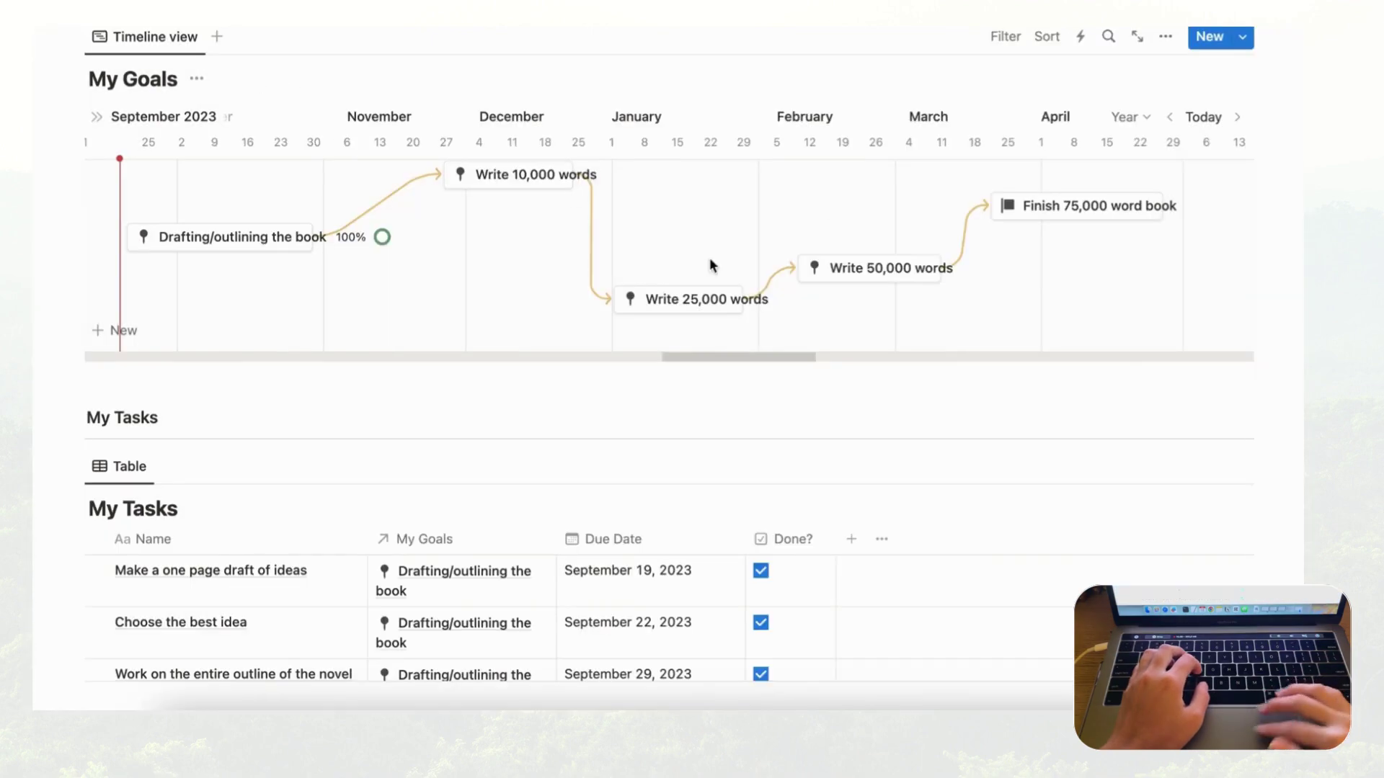
left_click(1244, 46)
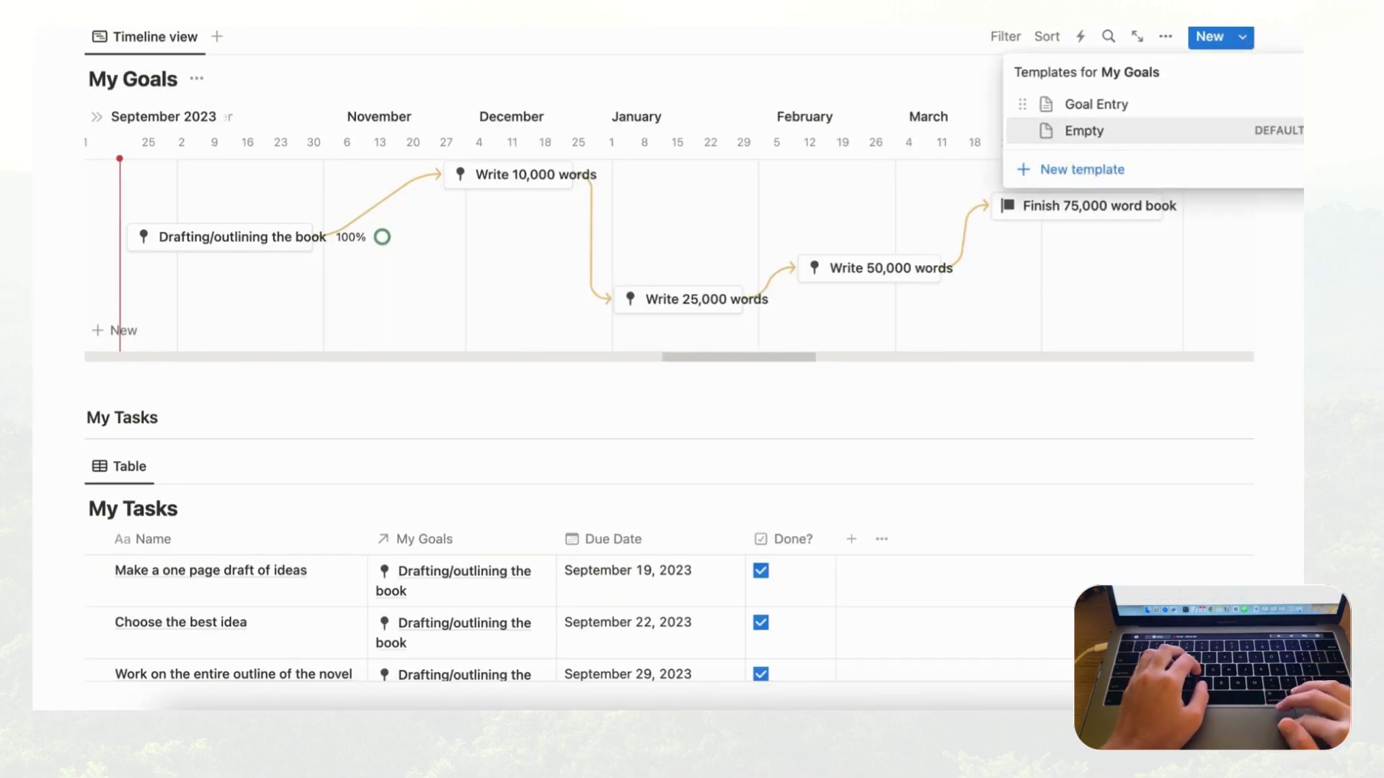
left_click(1292, 103)
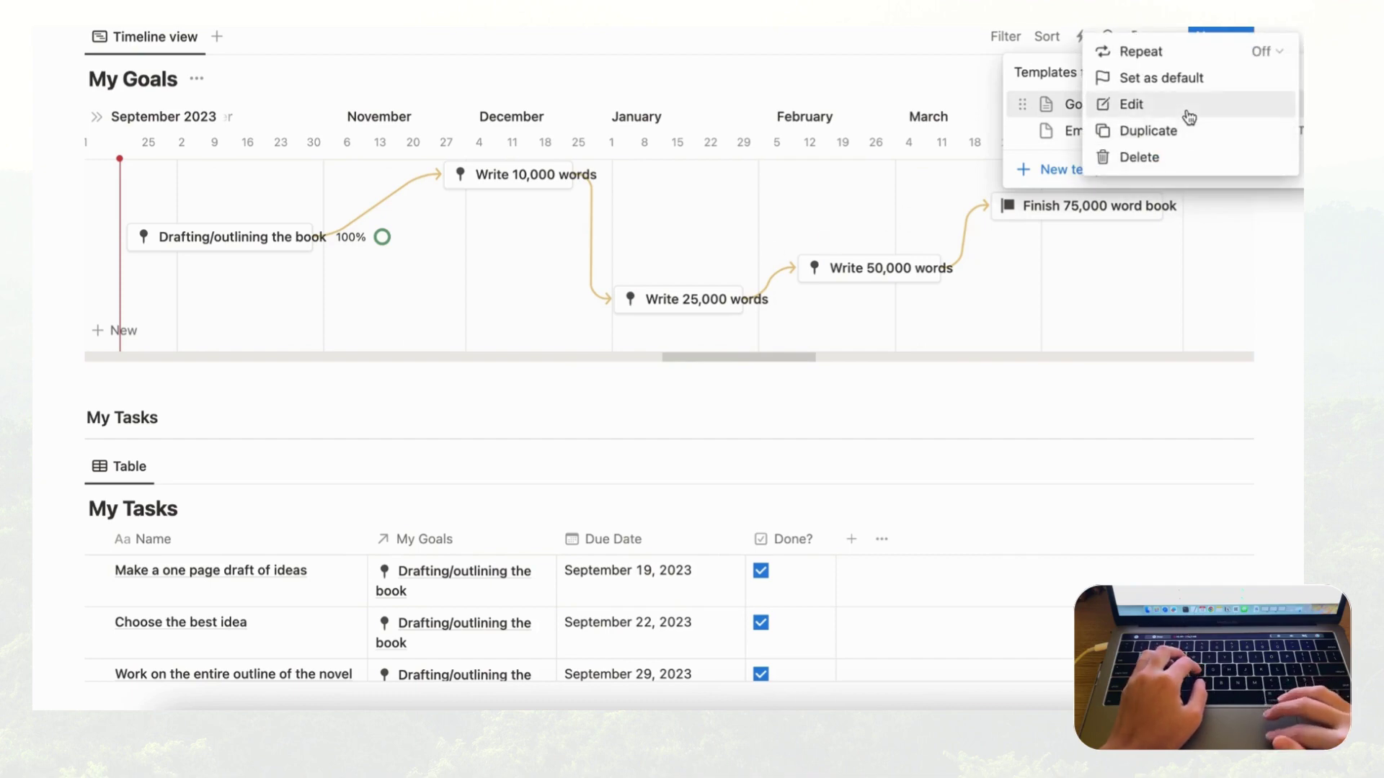
left_click(1183, 79)
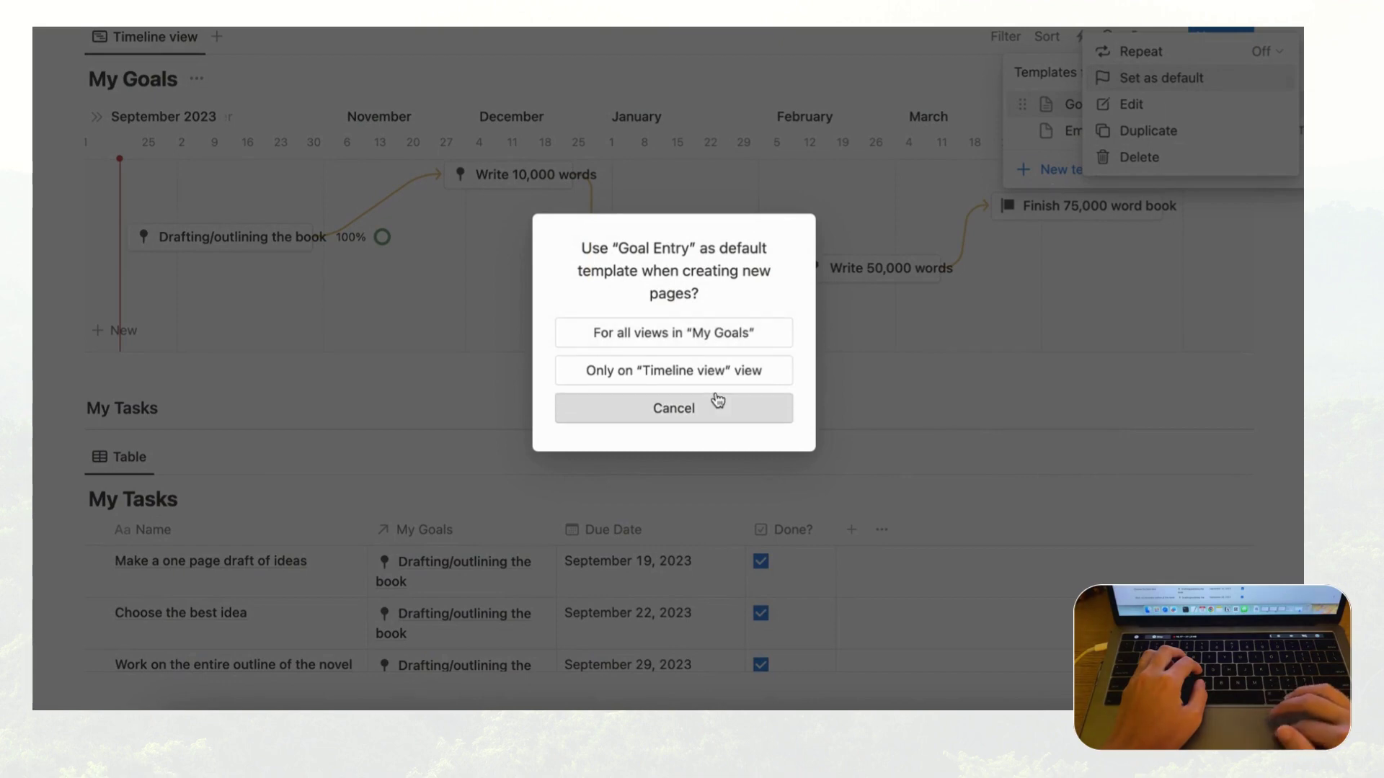
left_click(749, 336)
left_click(998, 110)
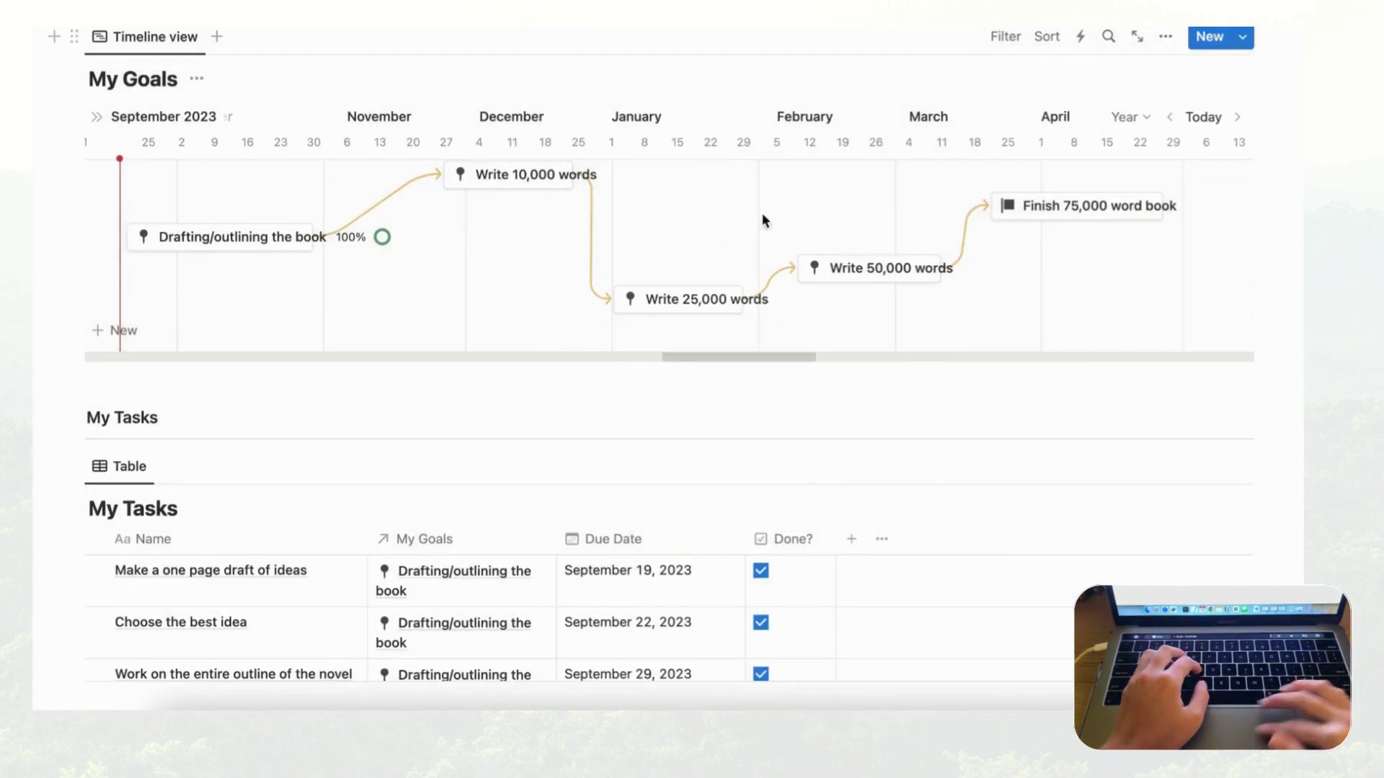
- Apply the Goal Entry template to the Drafting/outlining the book page and close the page
left_click(253, 243)
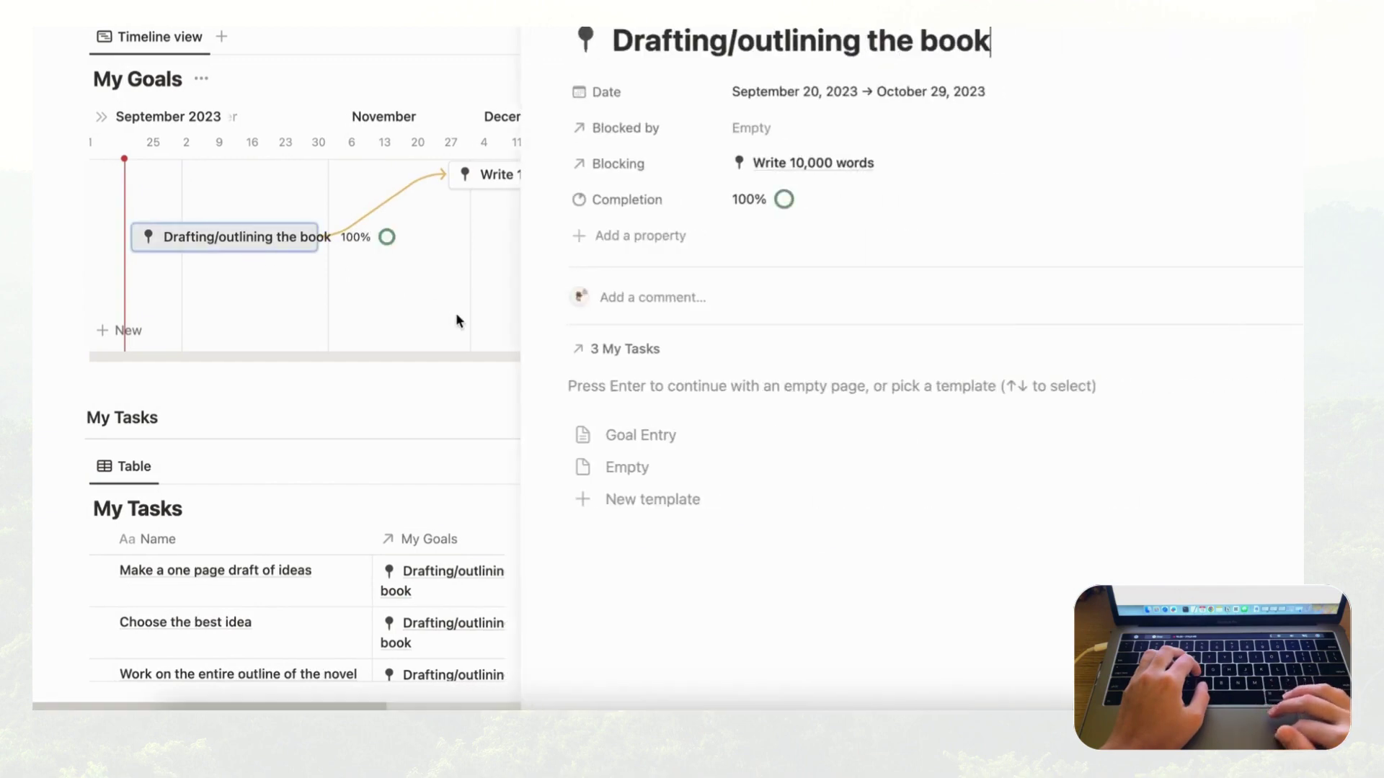
left_click(640, 435)
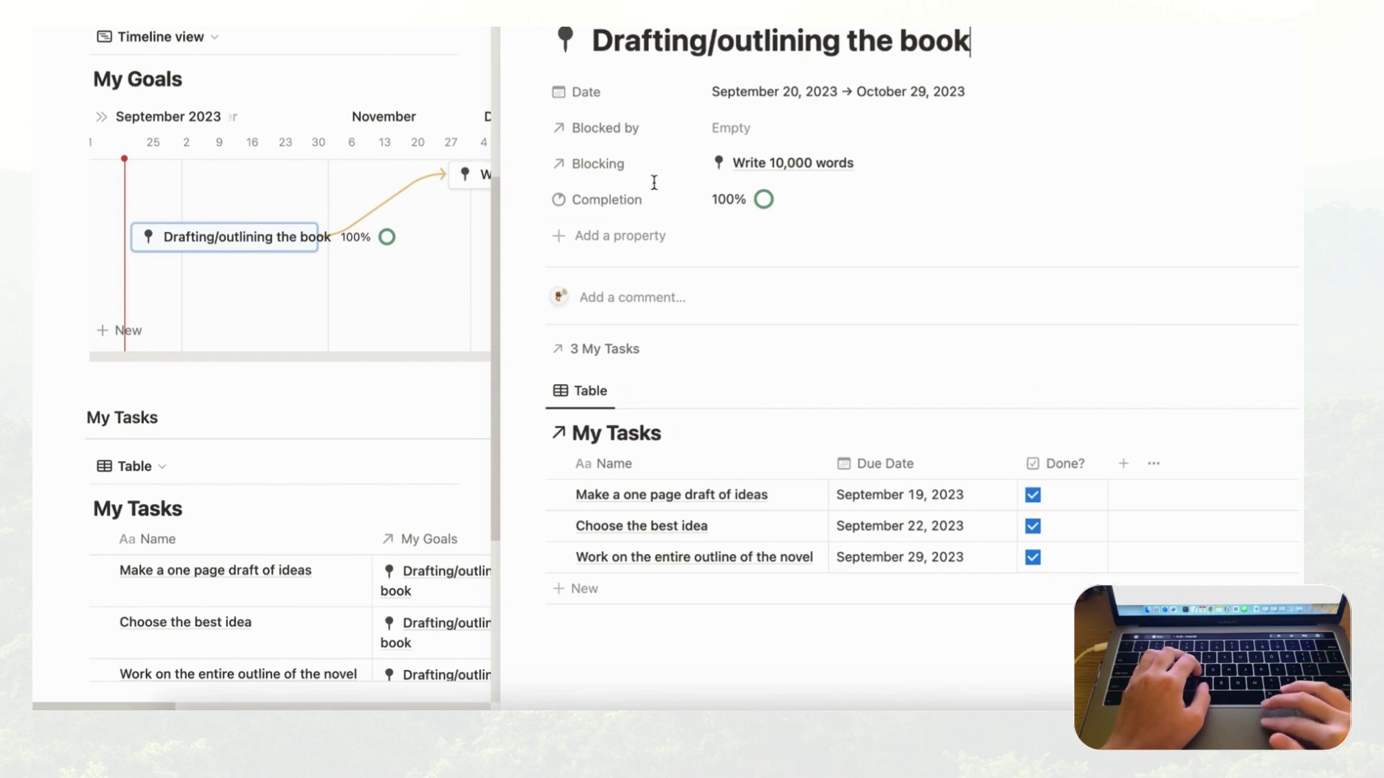
key("Escape")
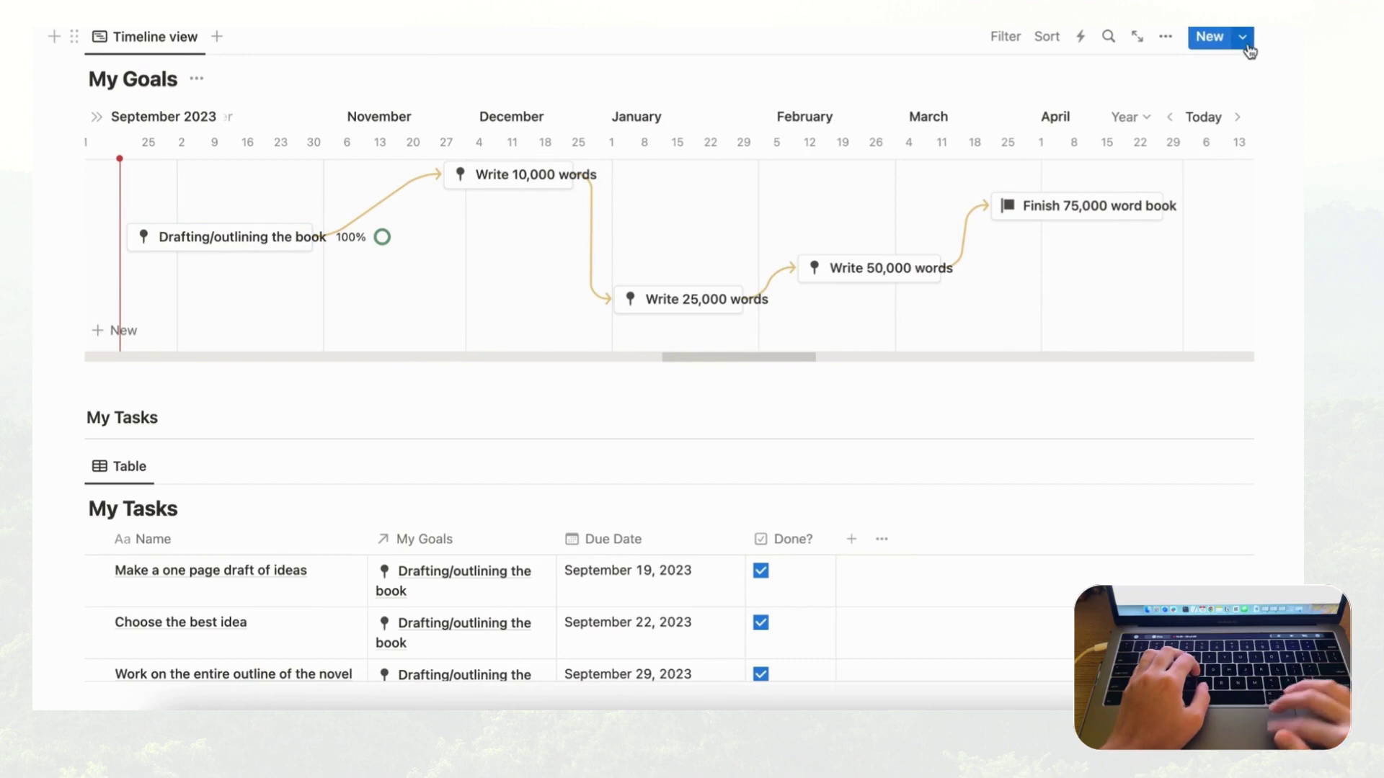
- Hide the database title of the My Tasks table in the Goal Entry template and leave the template editor
left_click(1245, 39)
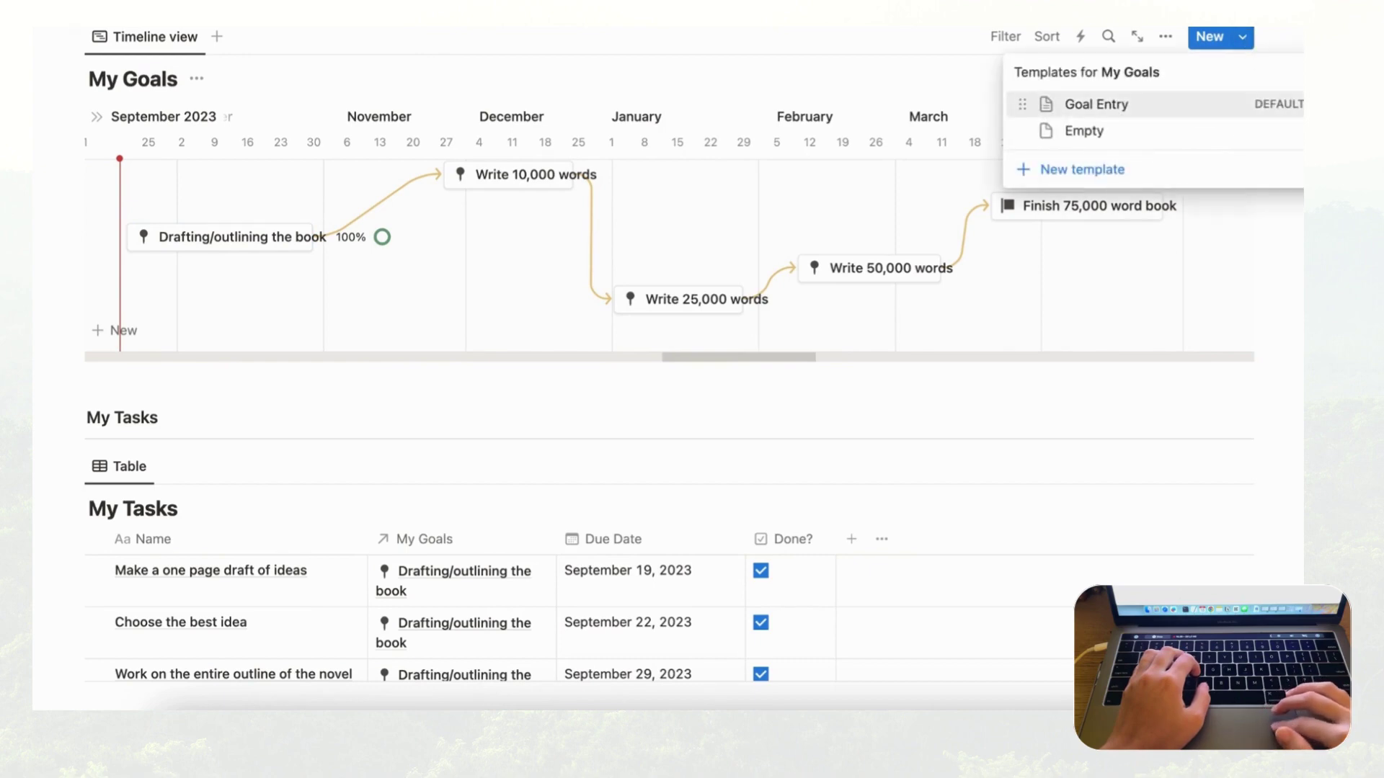
left_click(1290, 104)
left_click(1242, 108)
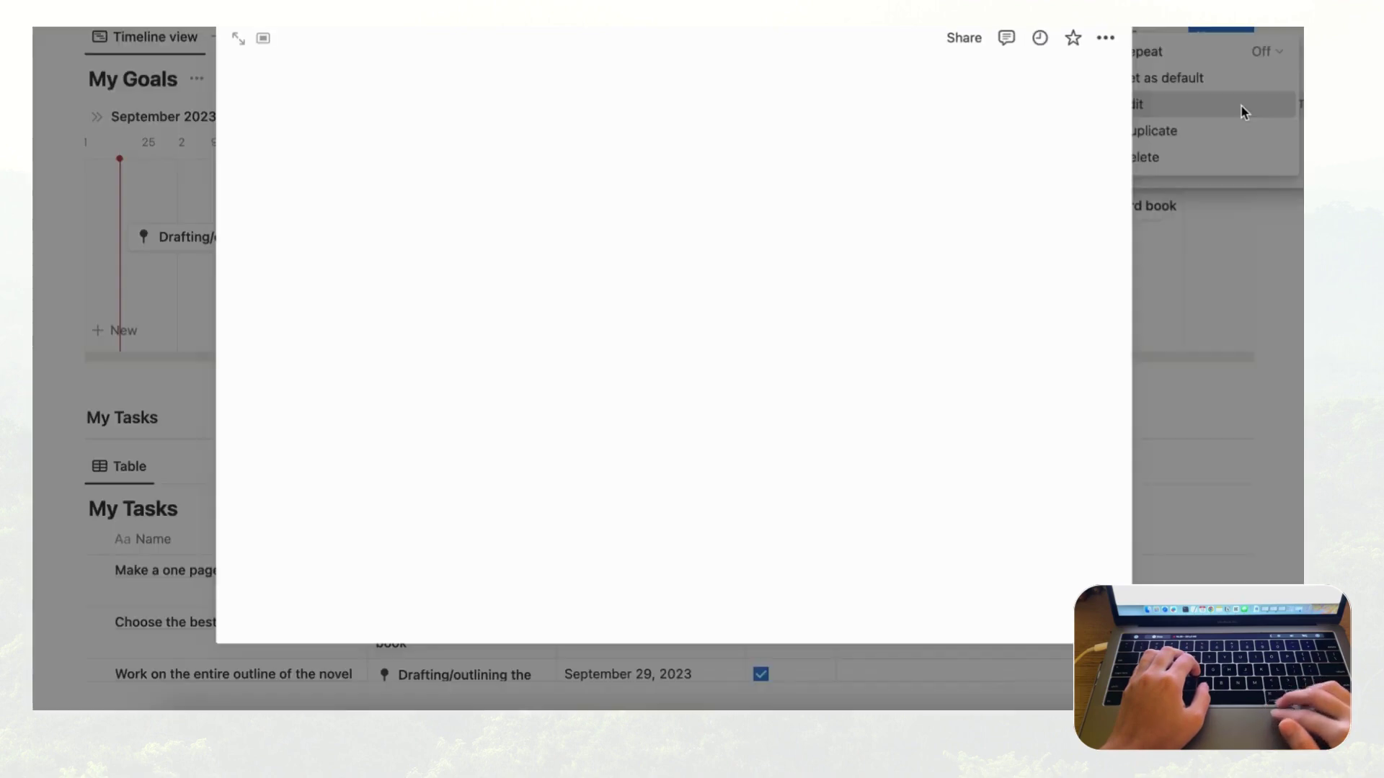
scroll(810, 235, "down", 5)
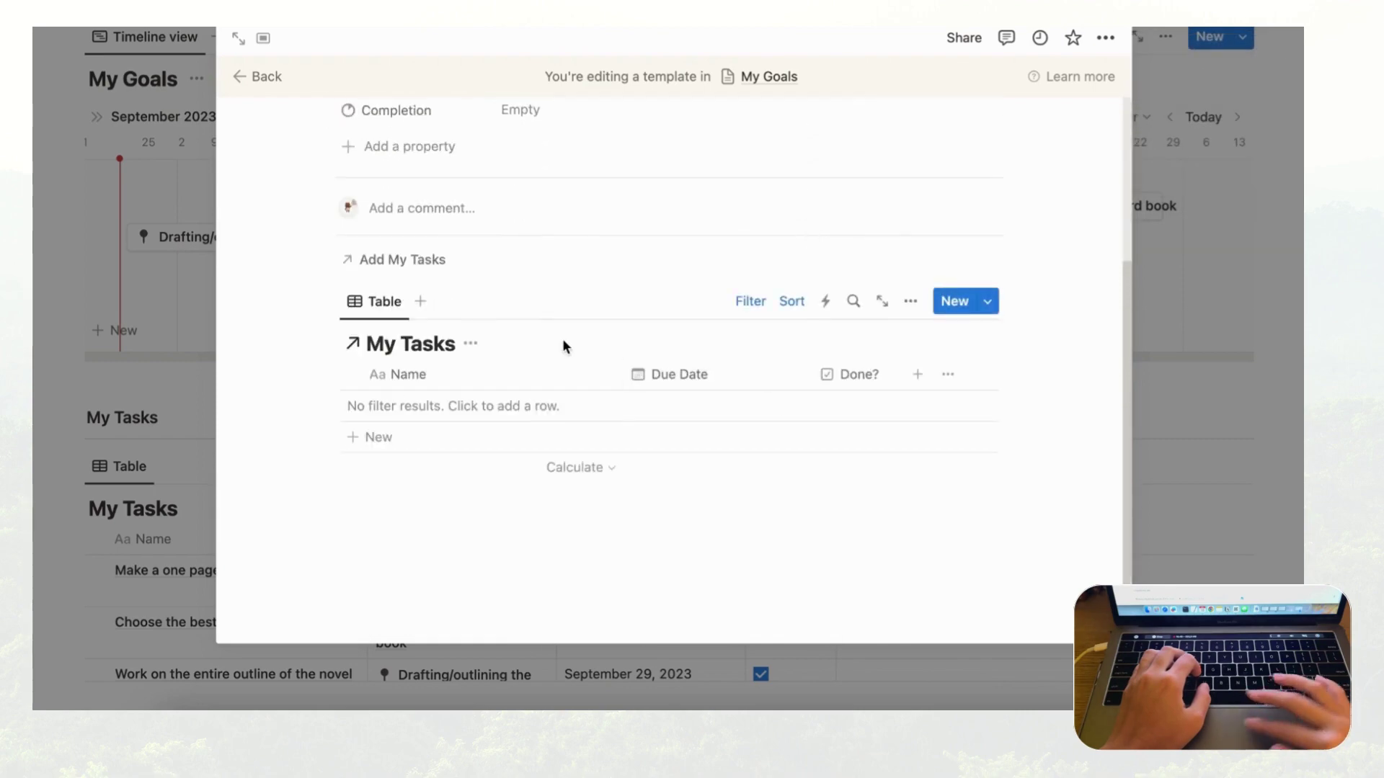
left_click(911, 301)
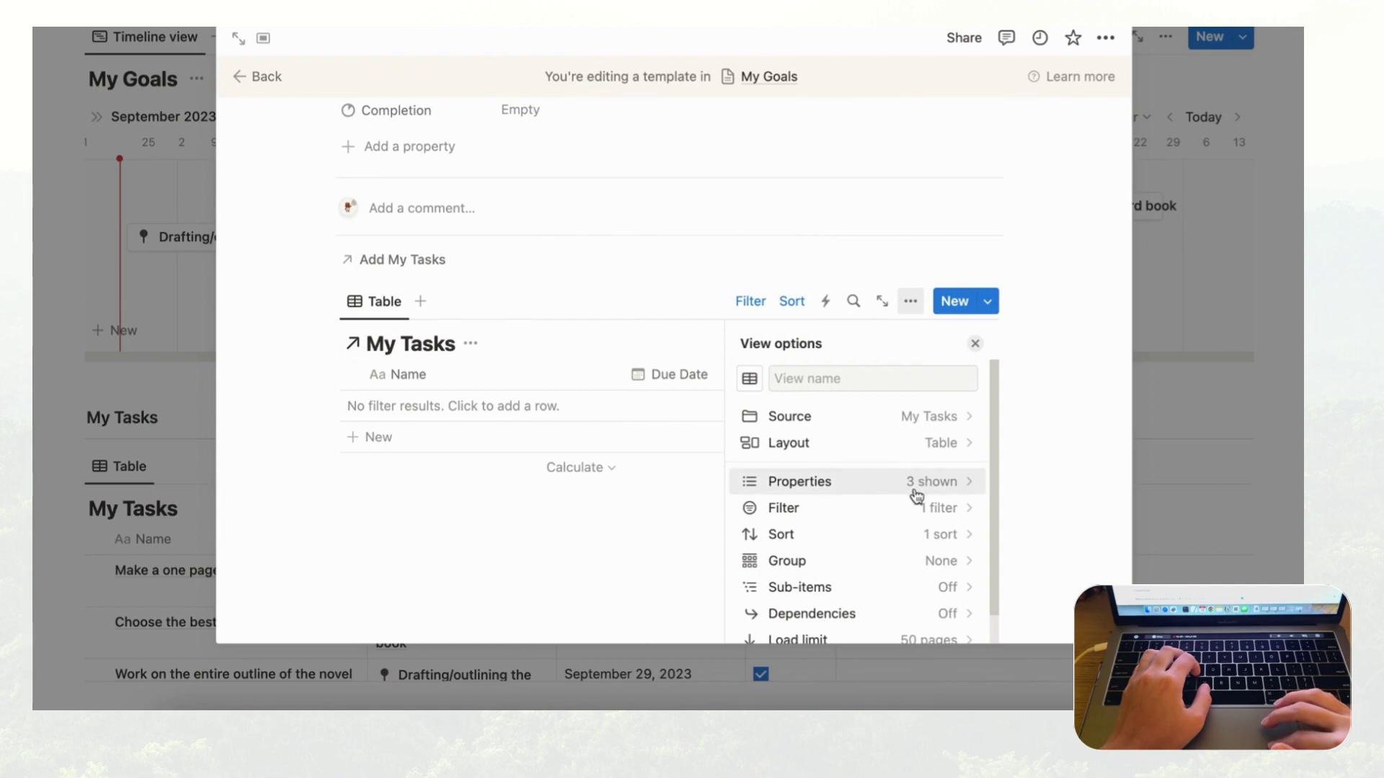
left_click(915, 451)
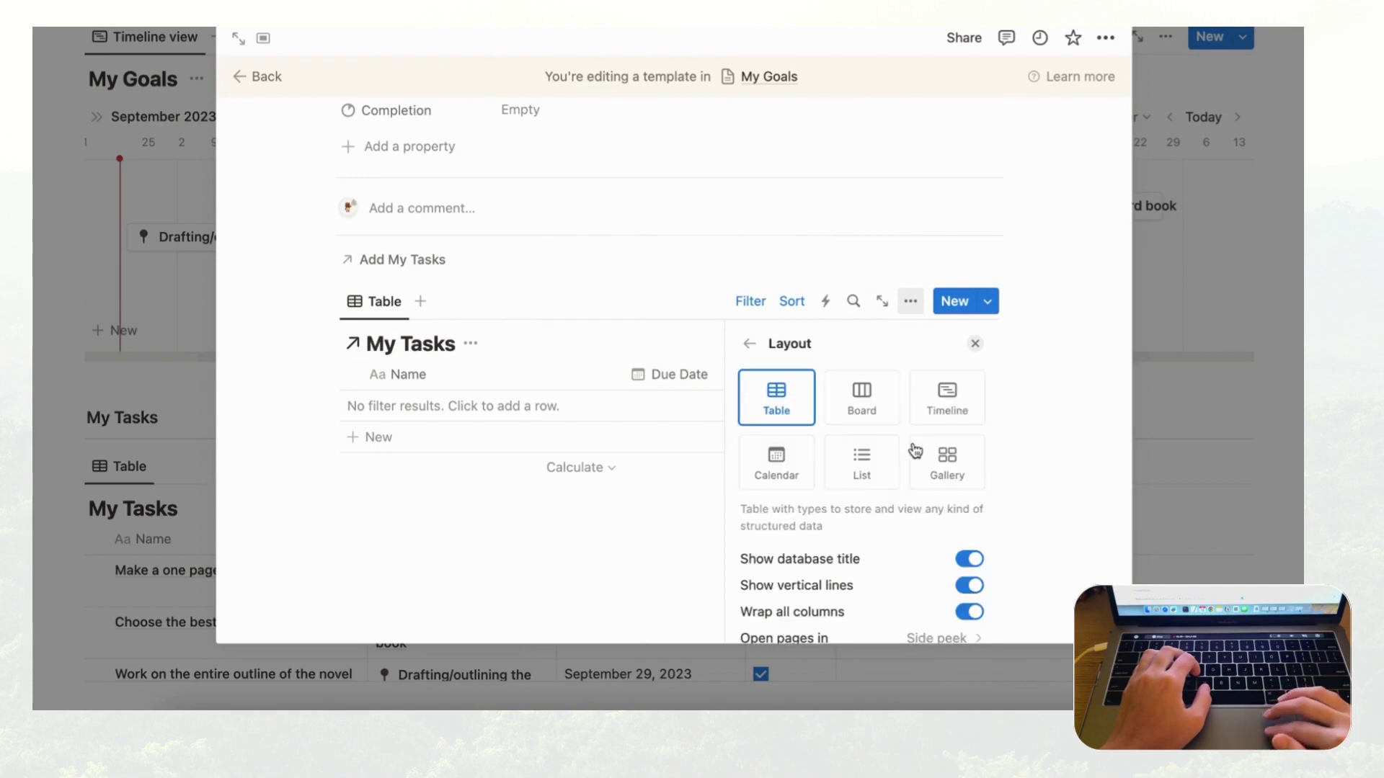
left_click(970, 559)
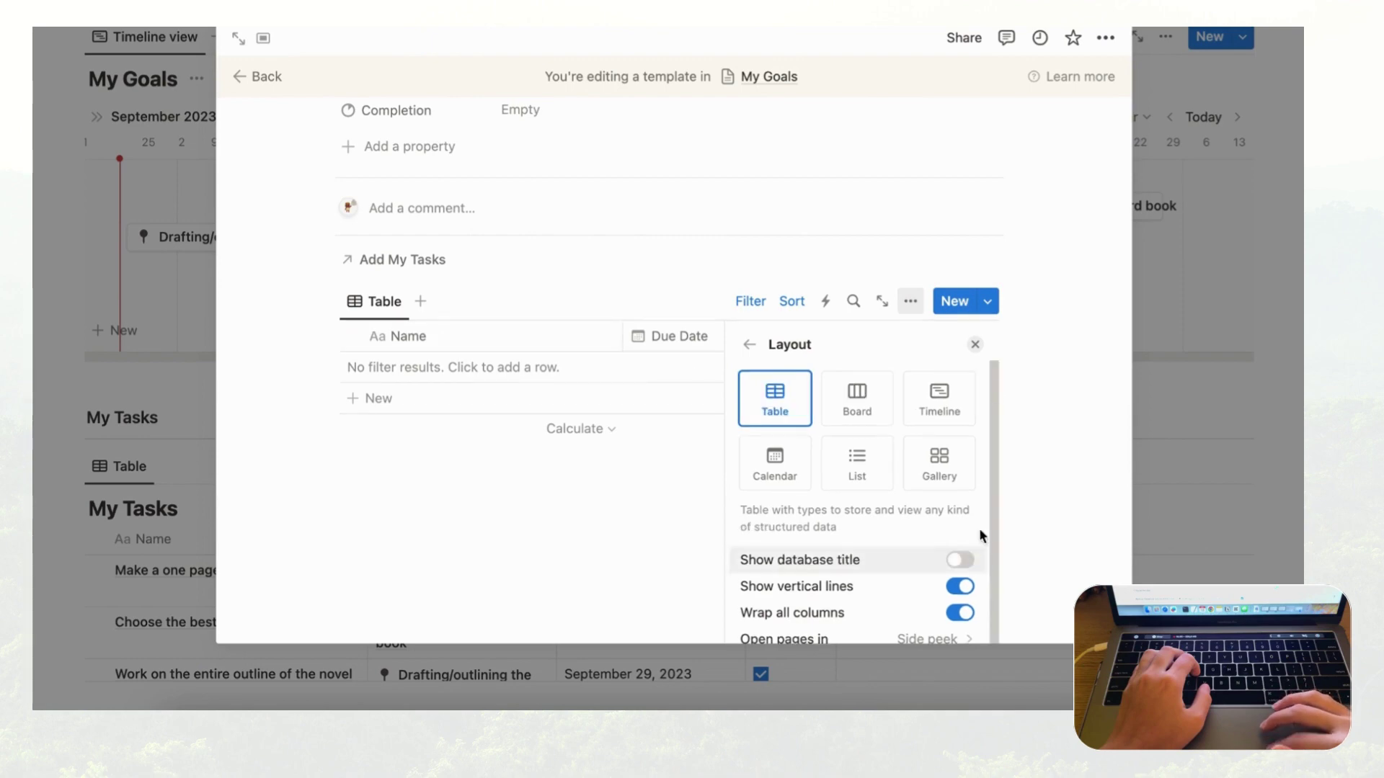
left_click(975, 344)
scroll(937, 360, "up", 4)
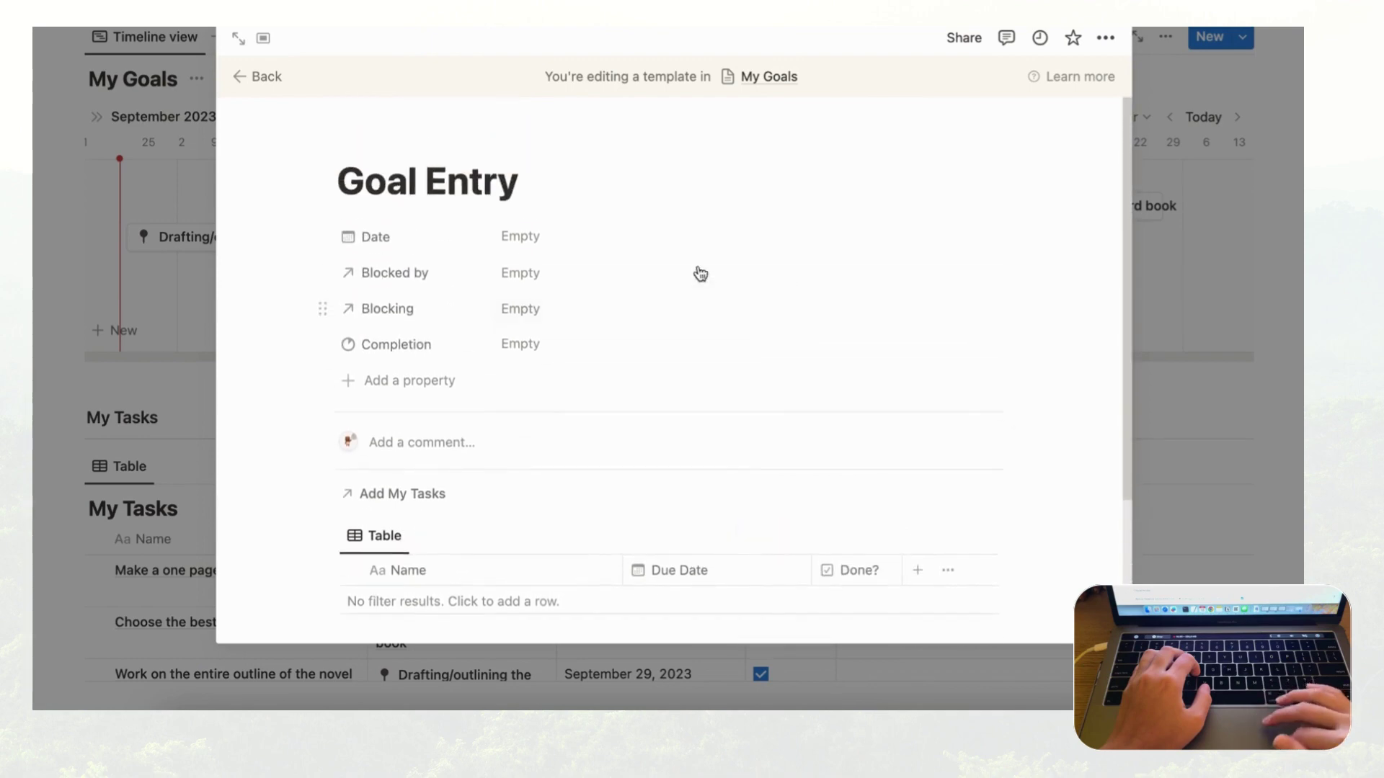
left_click(257, 76)
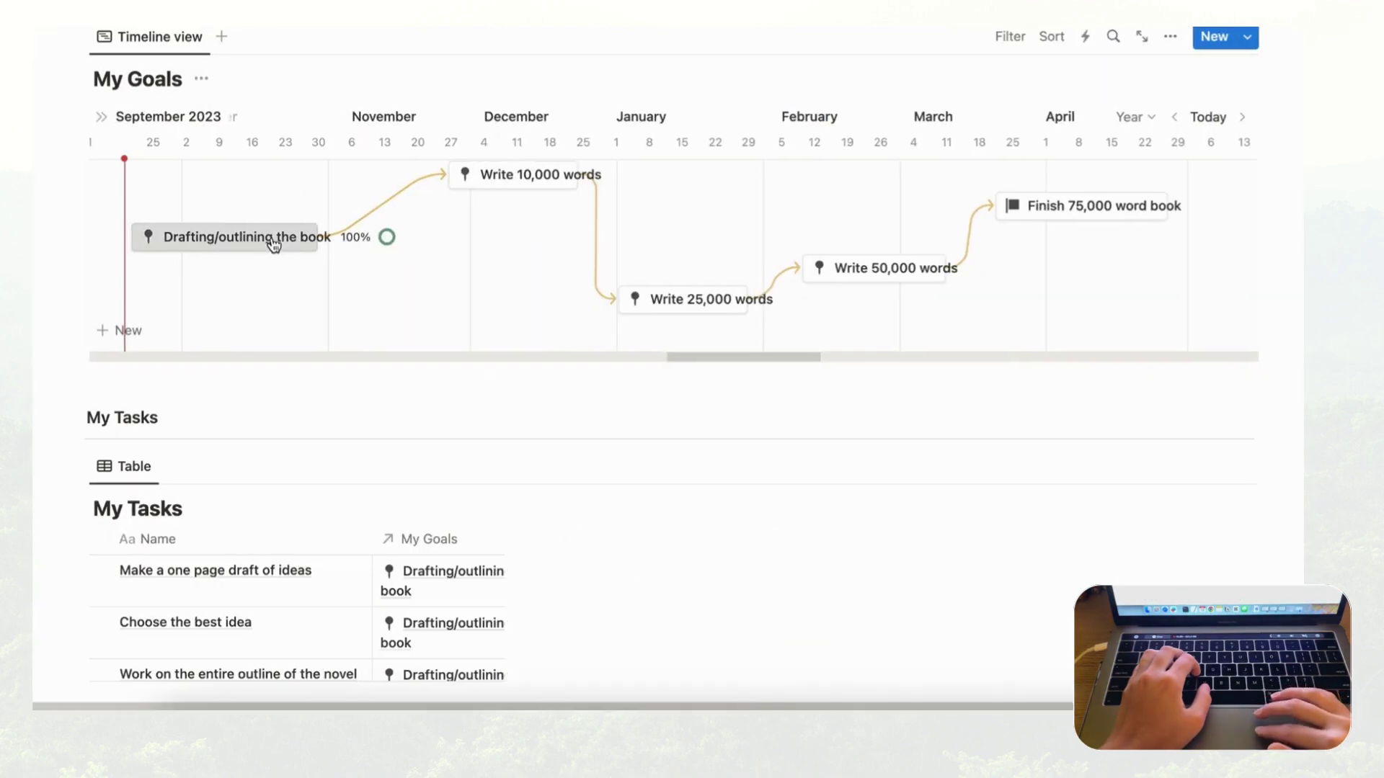
- Delete the existing My Tasks table from the Drafting/outlining the book page and reapply the Goal Entry template
left_click(272, 239)
scroll(542, 374, "down", 1)
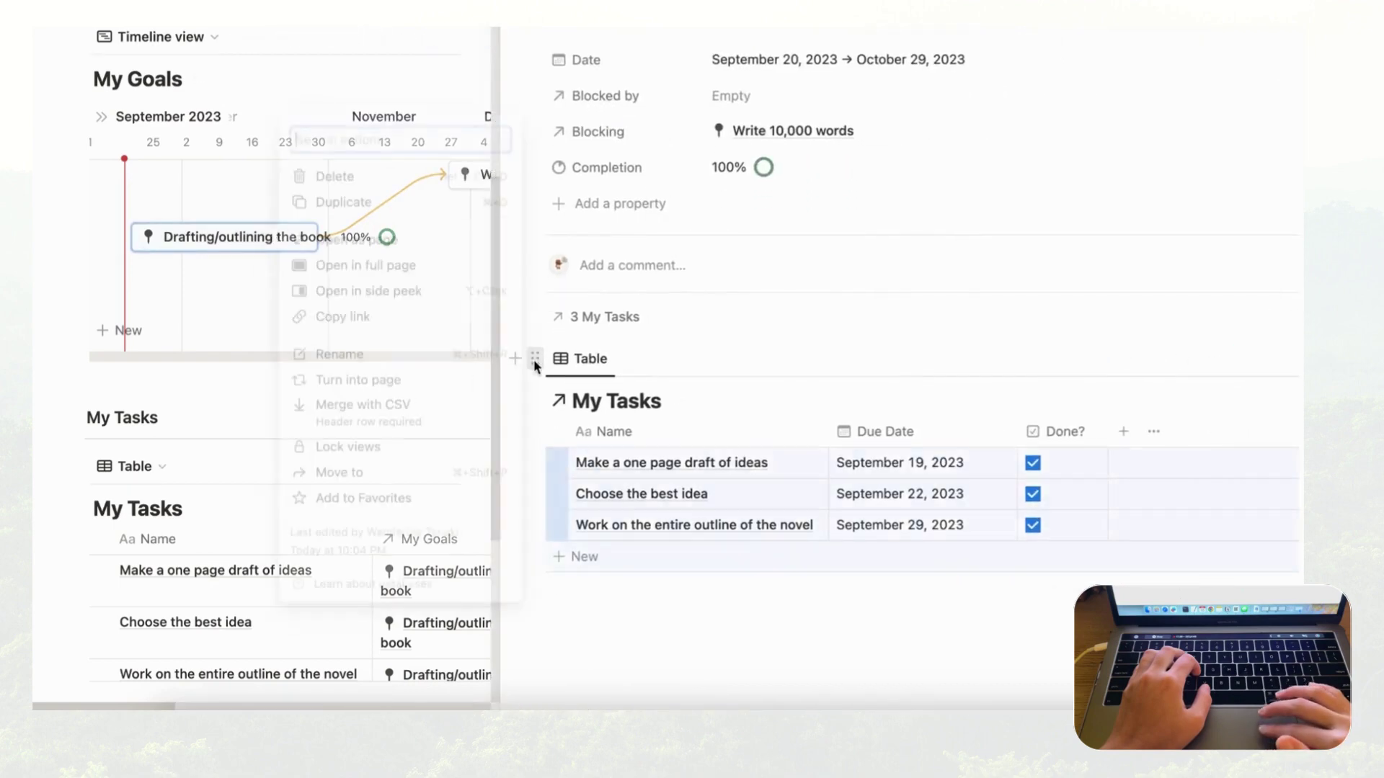
left_click(534, 358)
left_click(403, 173)
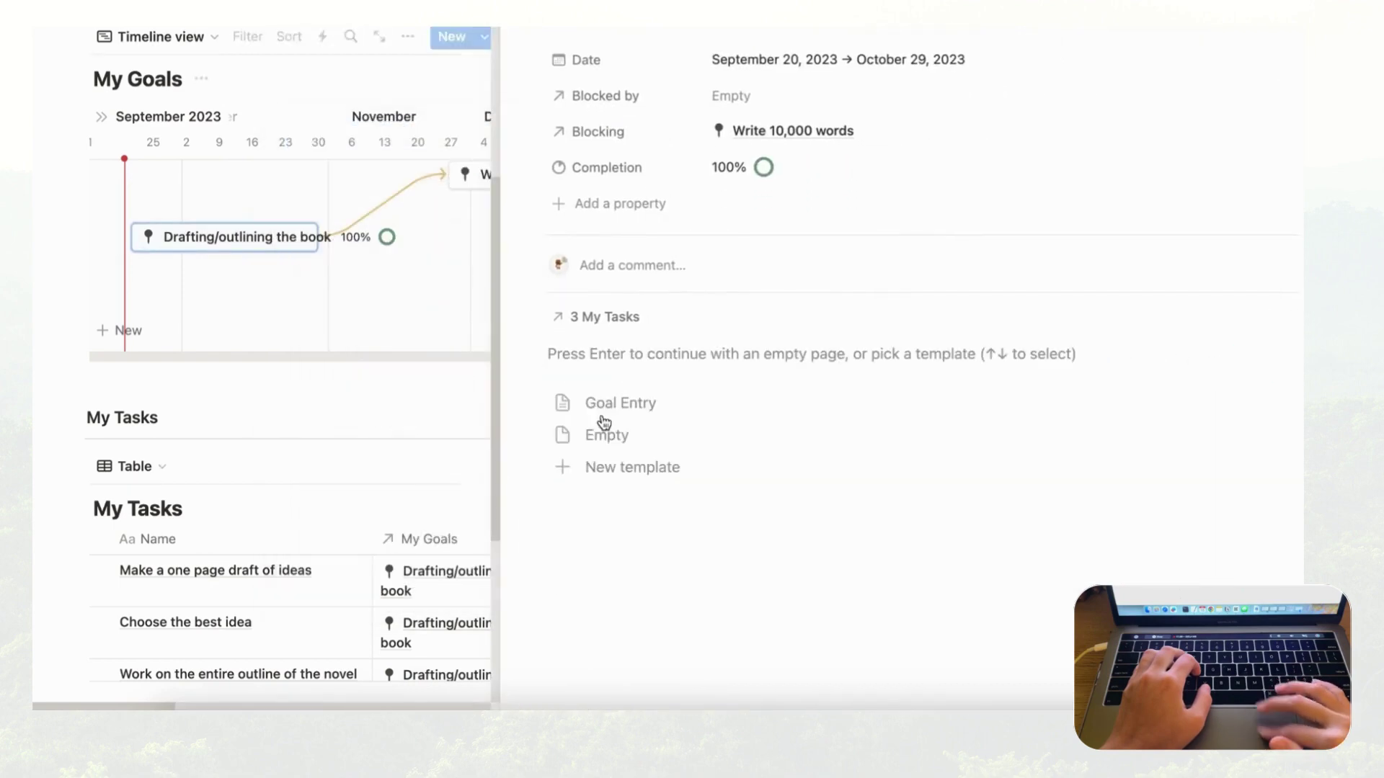
left_click(647, 405)
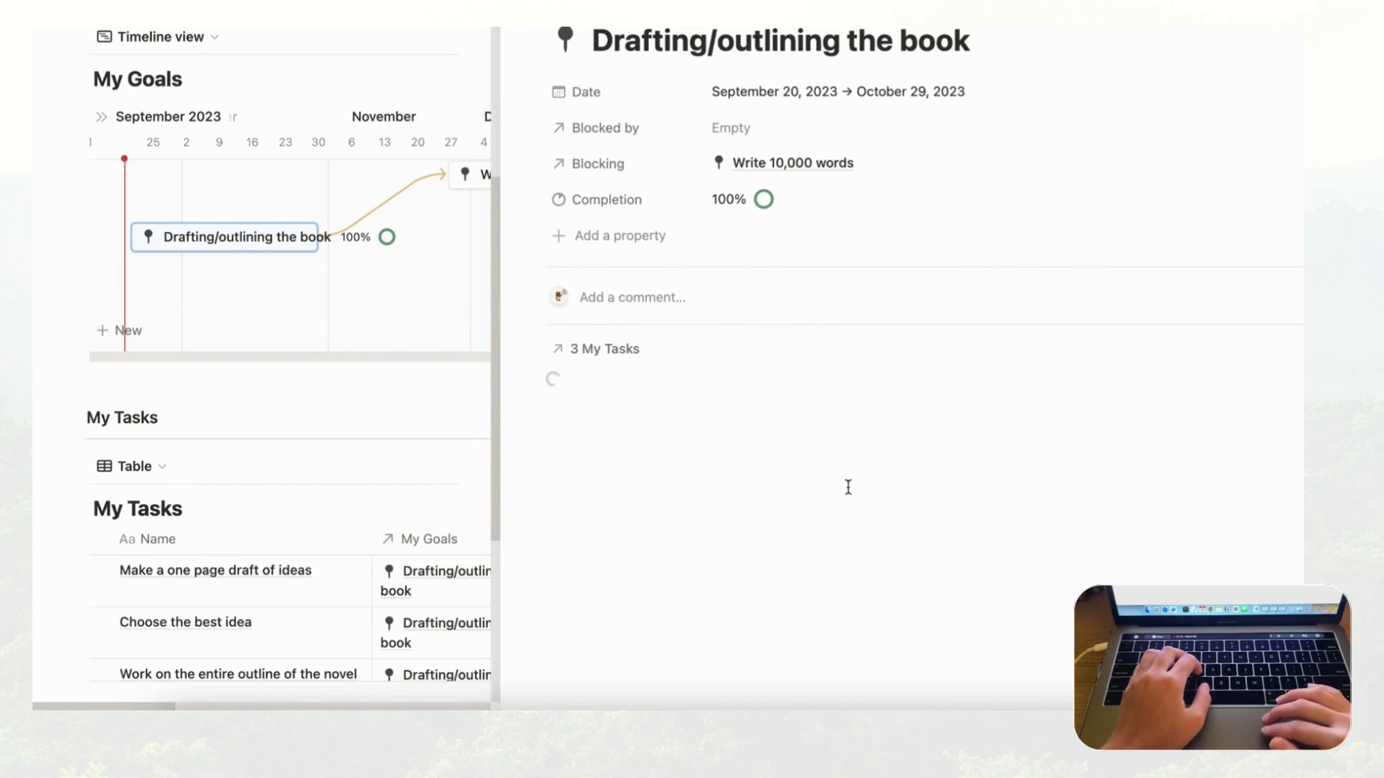
scroll(849, 489, "down", 1)
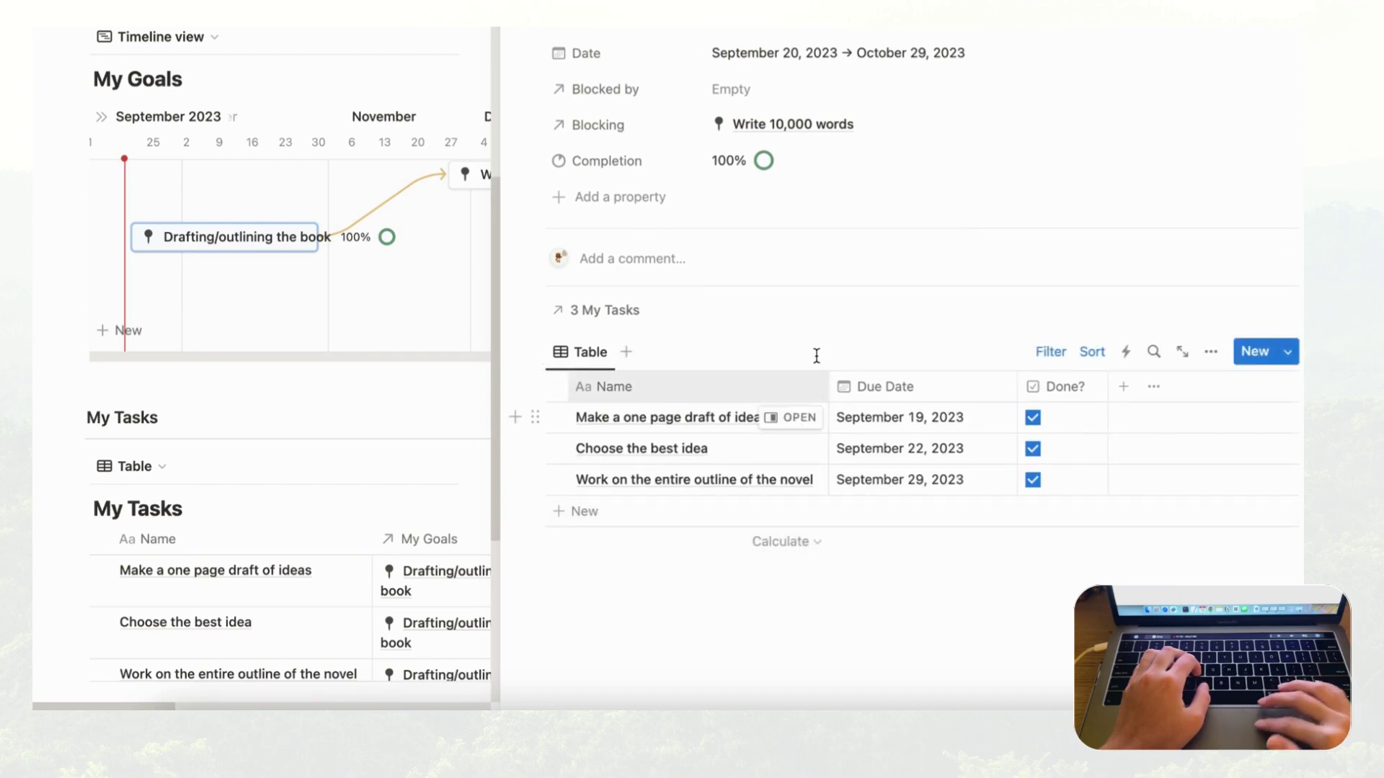
scroll(792, 378, "up", 1)
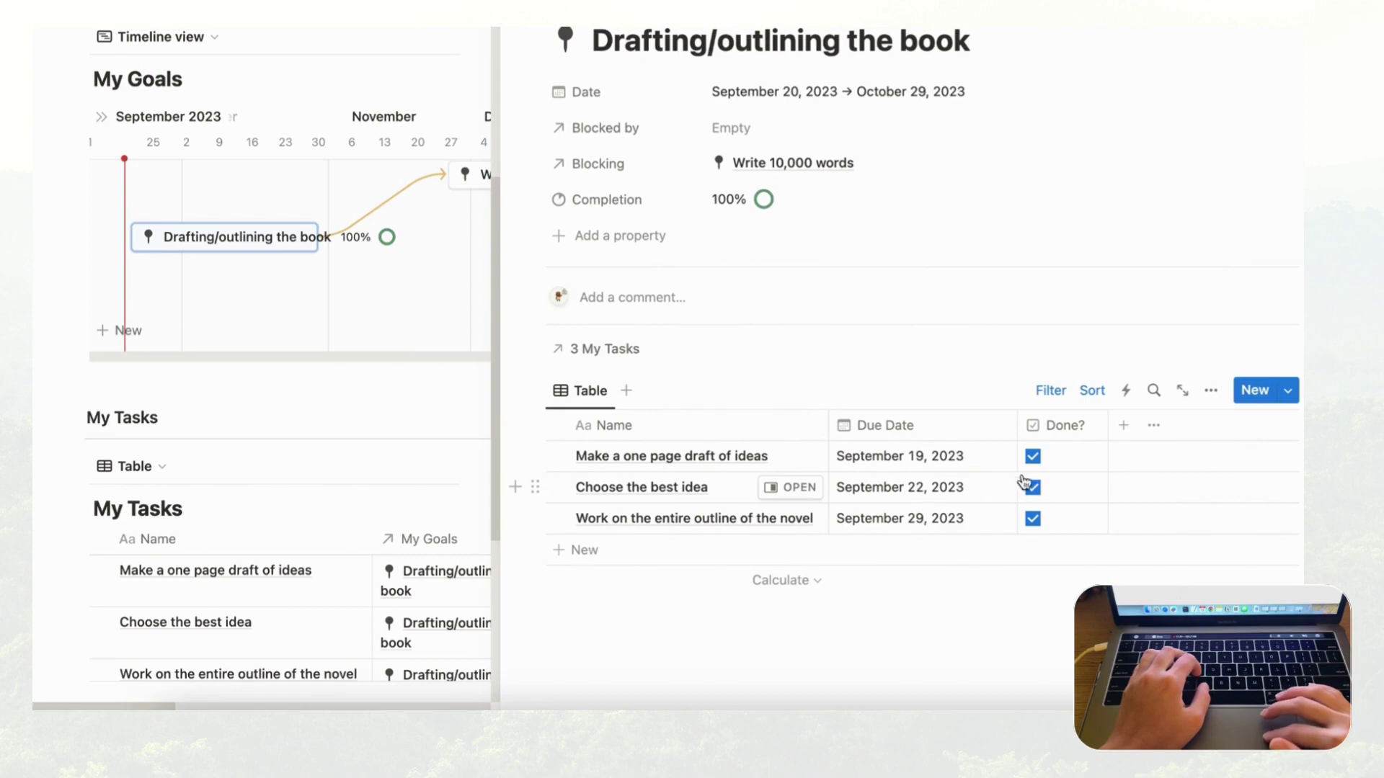
- Clear and re-tick Done? for all three tasks on the Drafting/outlining the book page to test Completion, and close the page
left_click(1032, 457)
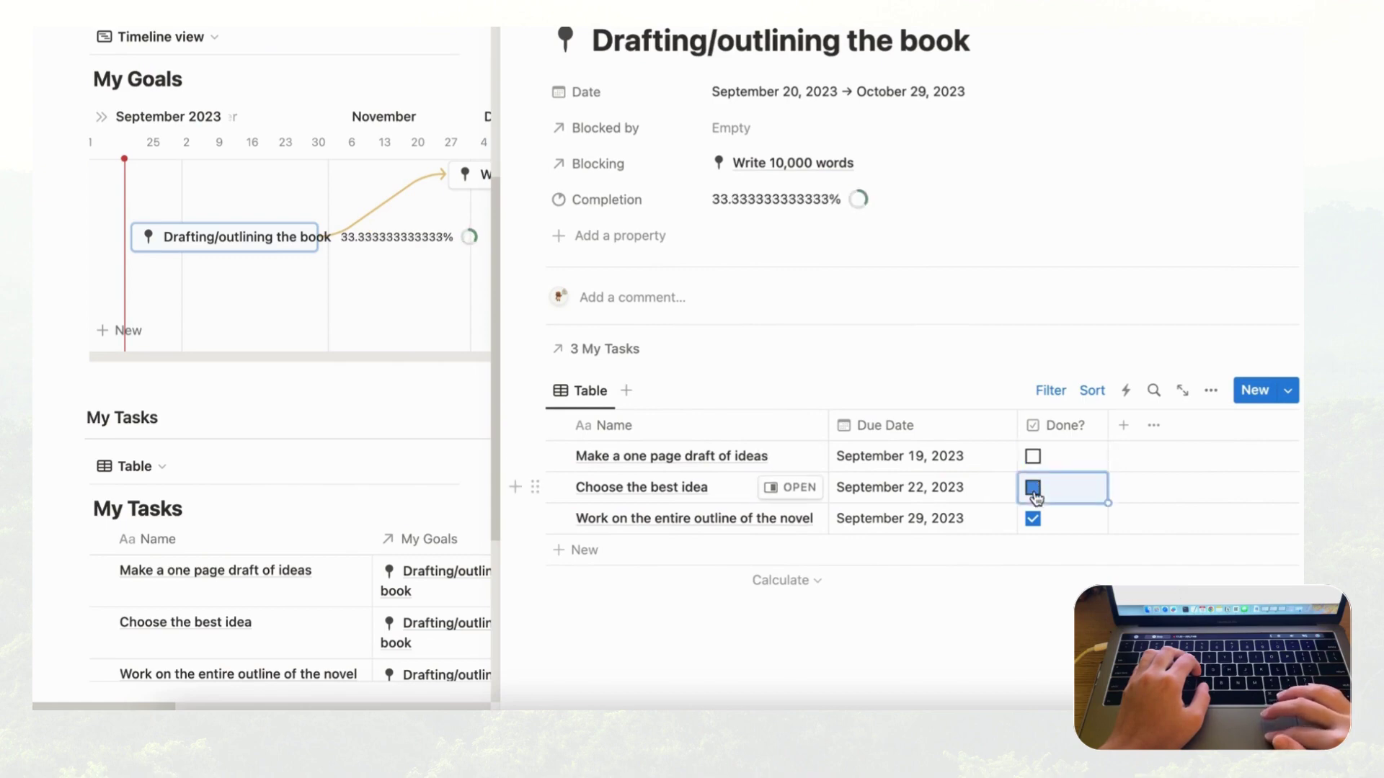
left_click(1033, 488)
left_click(1033, 519)
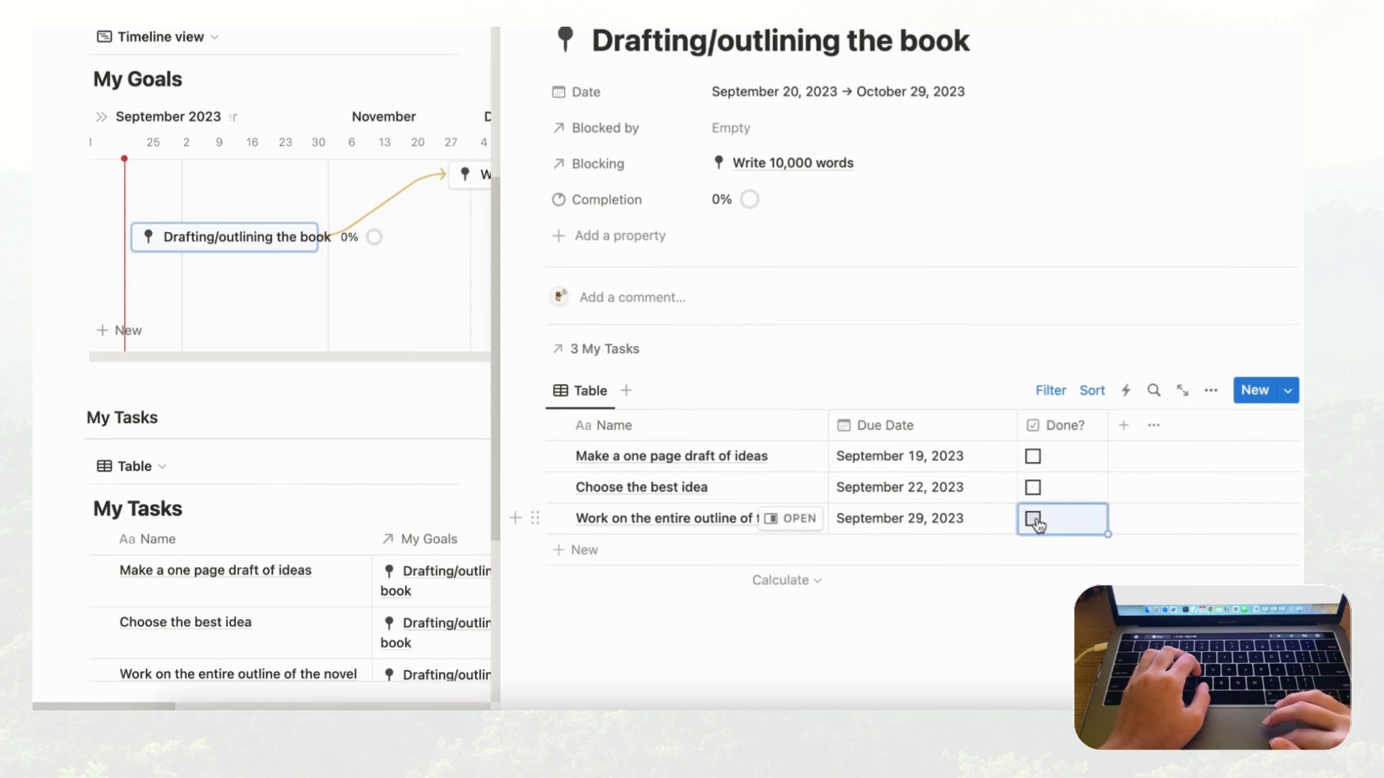
left_click(1034, 520)
left_click(1034, 490)
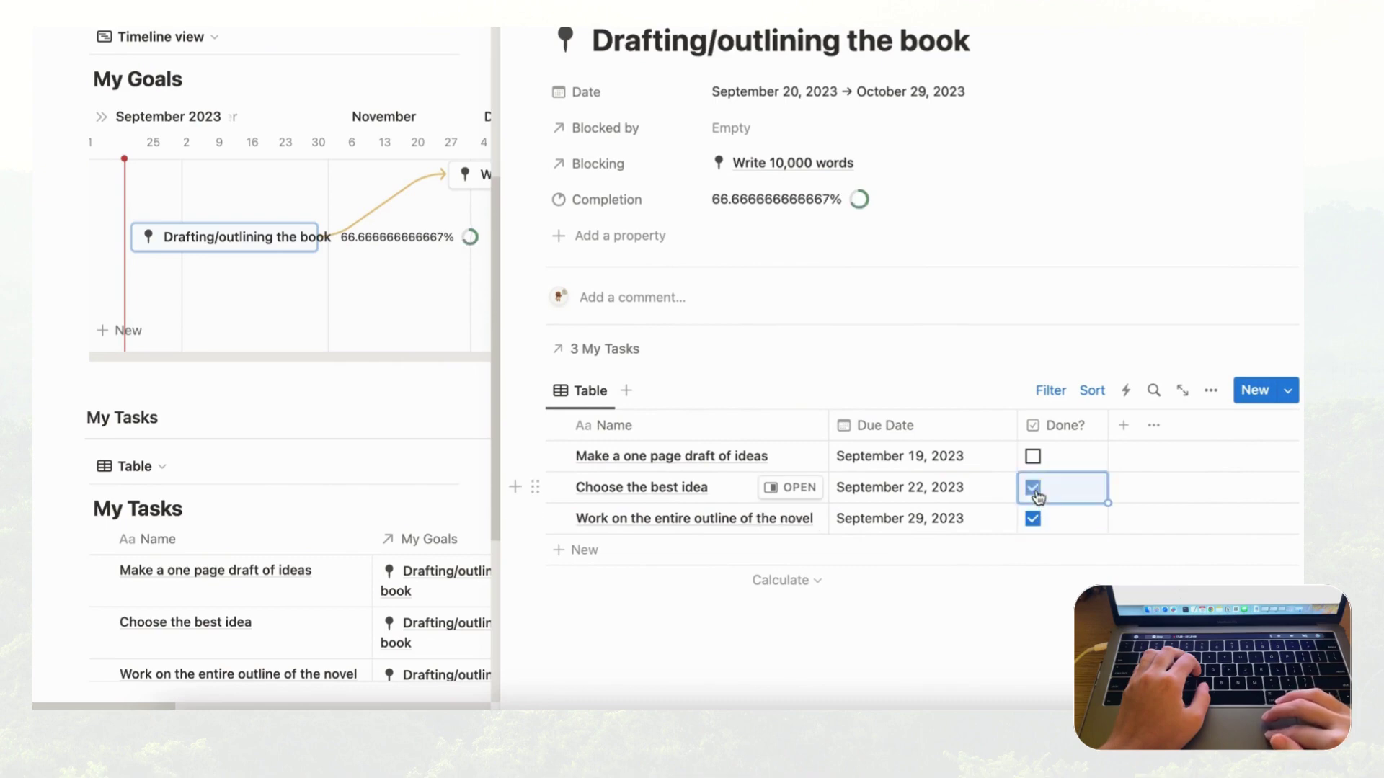
left_click(1033, 457)
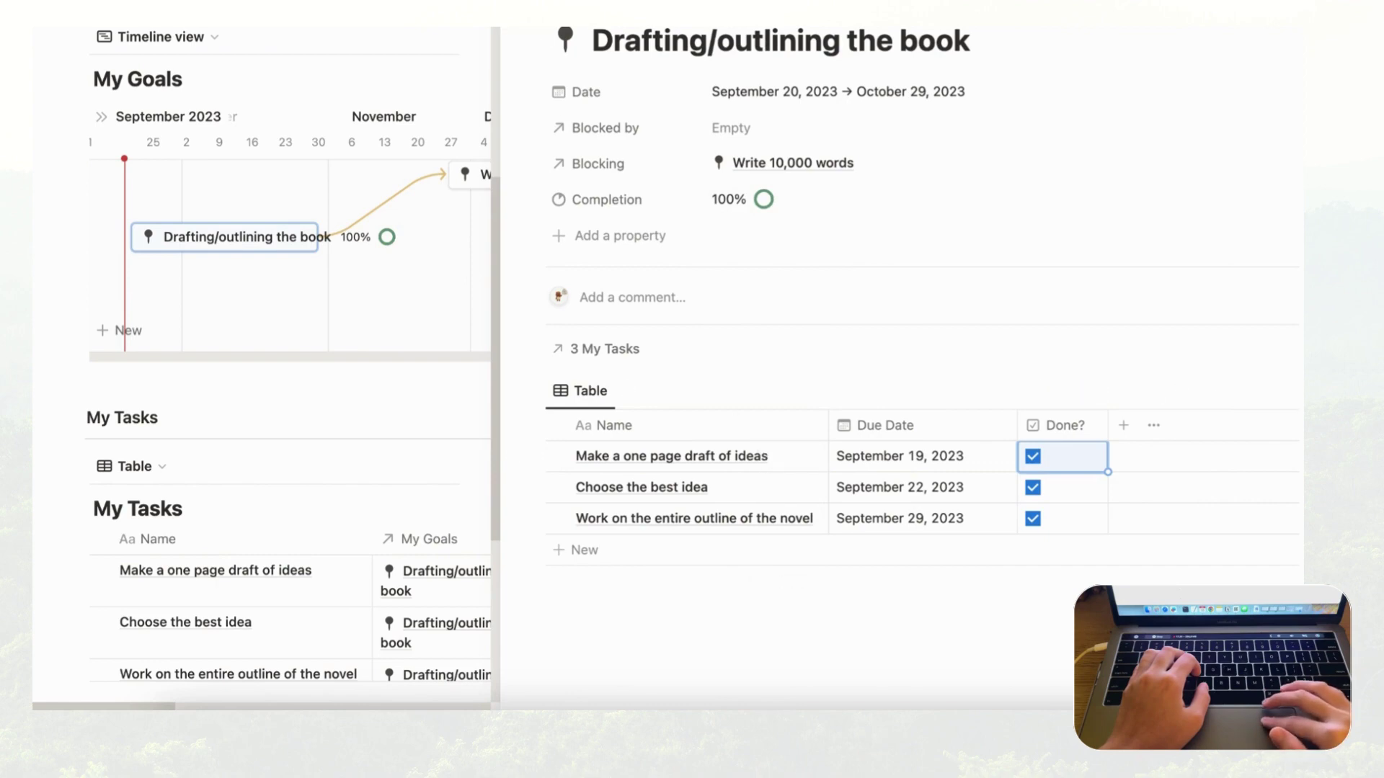
key("Escape")
- Hide the database title of the My Tasks table on the Goal Planner page
scroll(521, 460, "down", 2)
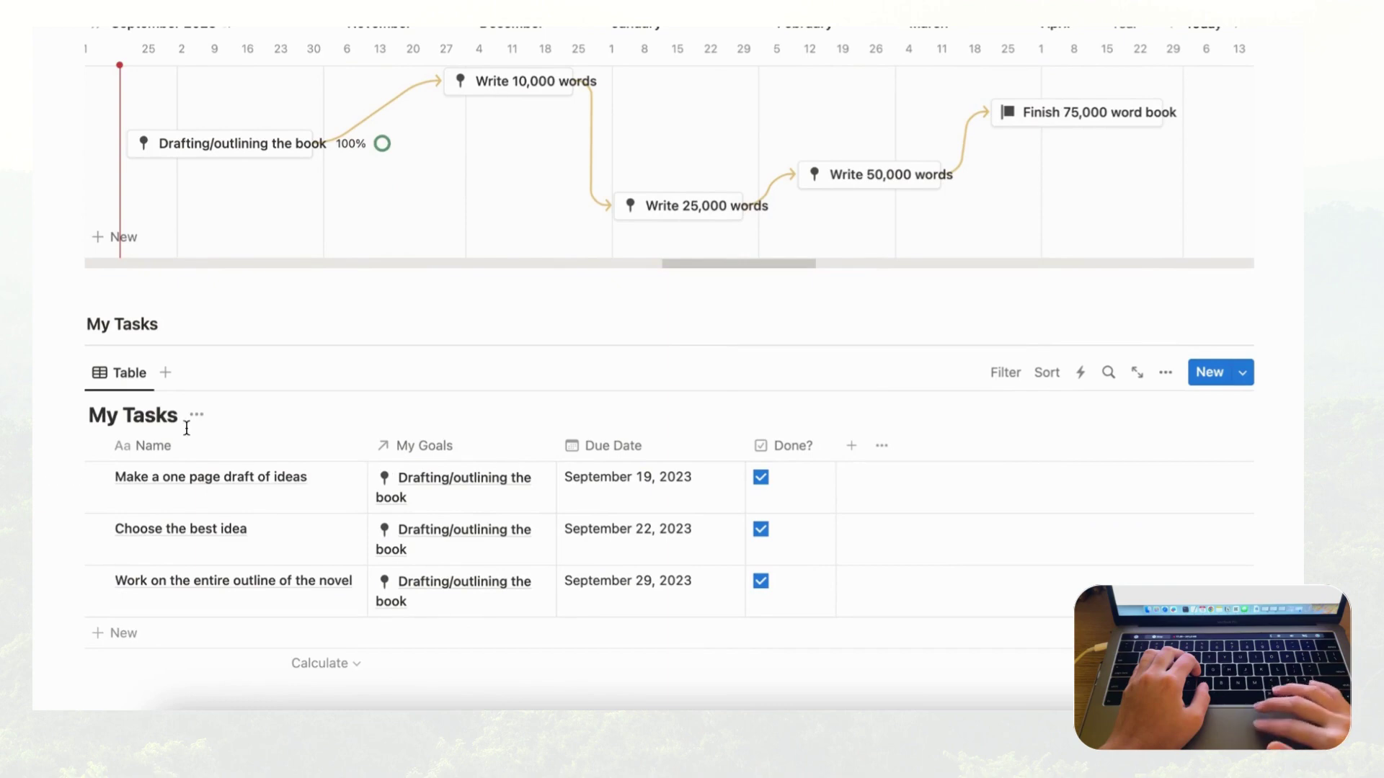
scroll(187, 428, "up", 5)
scroll(330, 357, "down", 4)
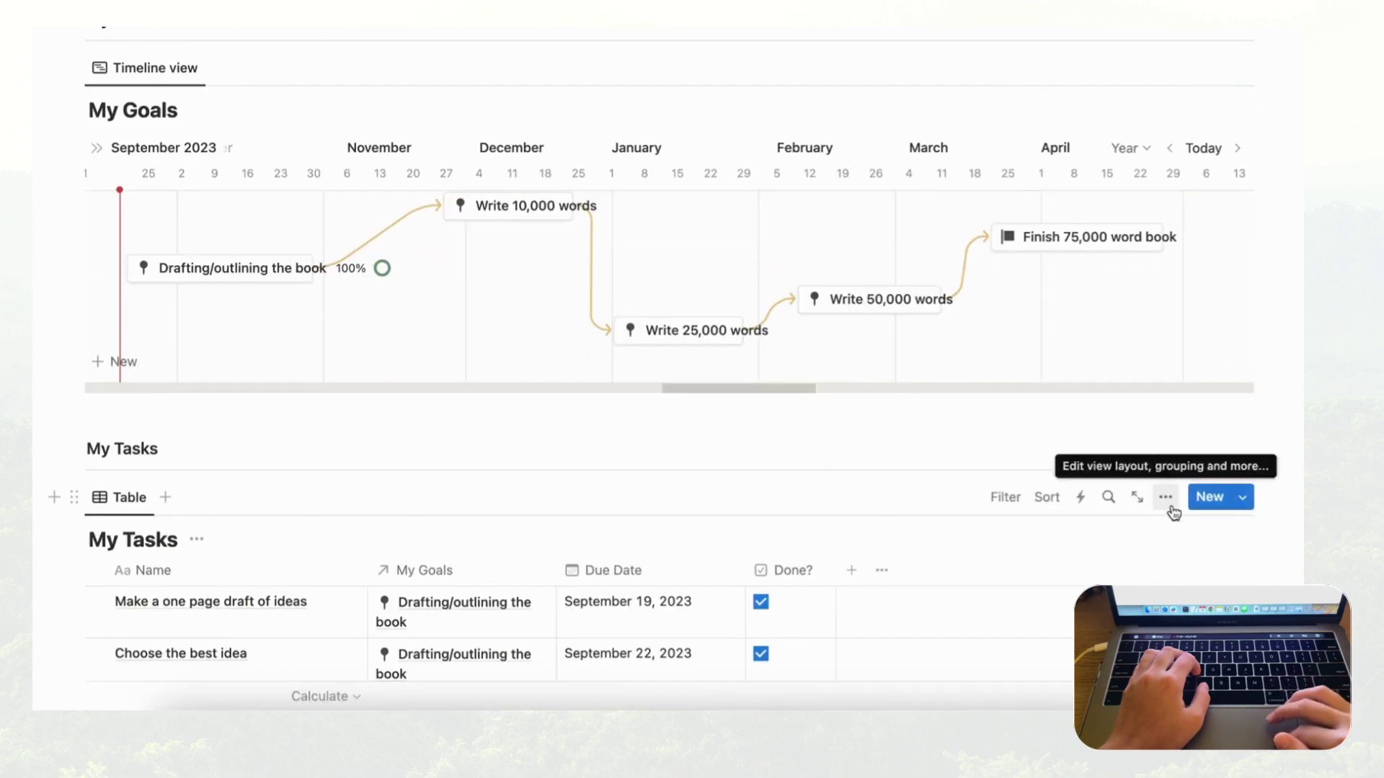
left_click(1165, 499)
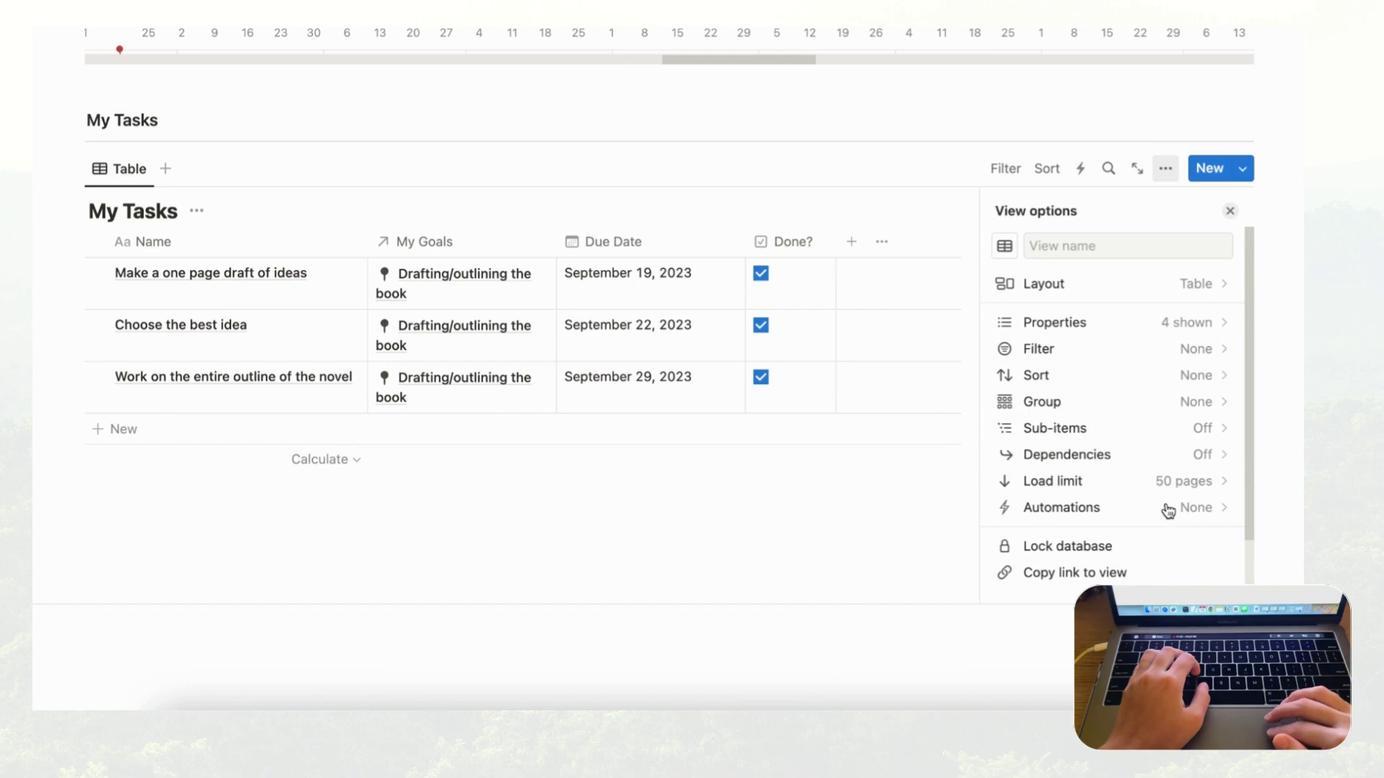
left_click(1204, 299)
left_click(1226, 430)
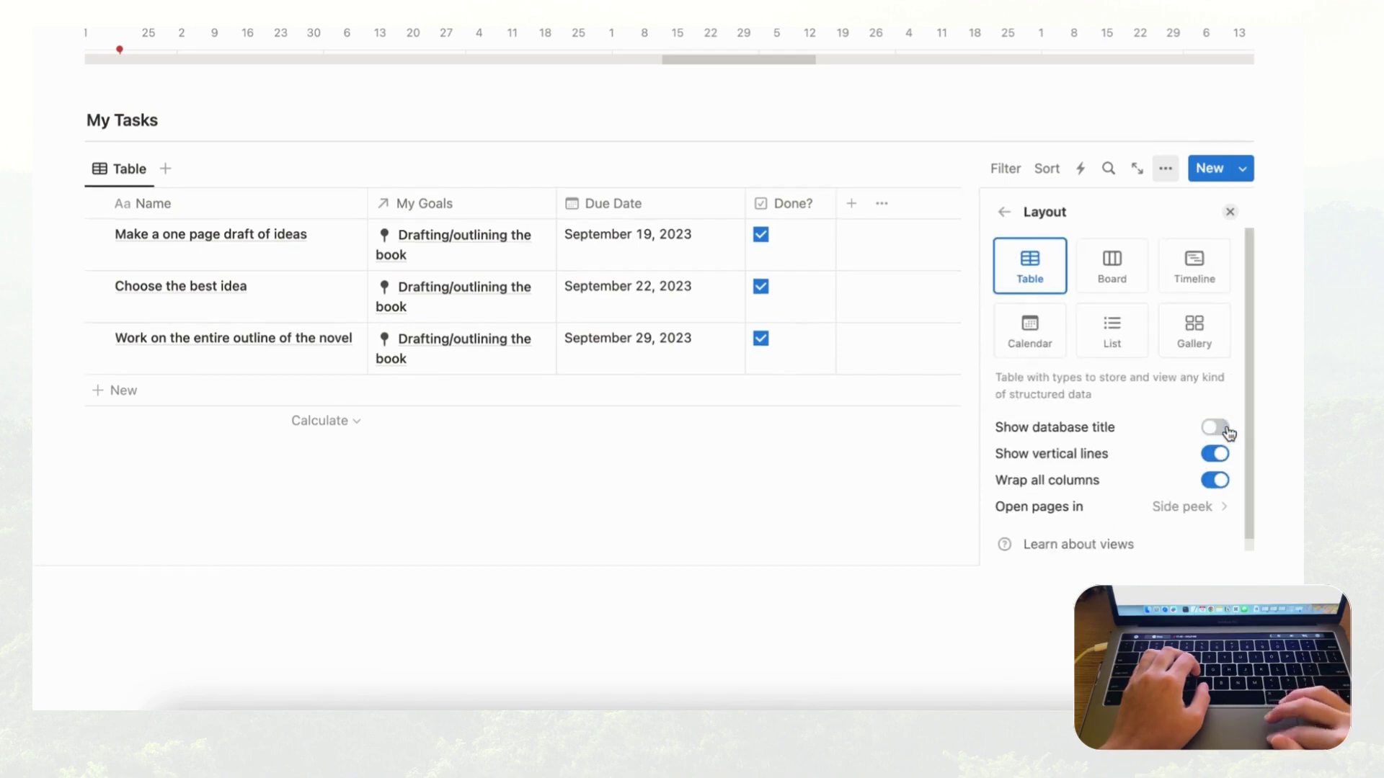
left_click(1230, 213)
- Hide the database title of the My Goals timeline
scroll(1052, 288, "up", 6)
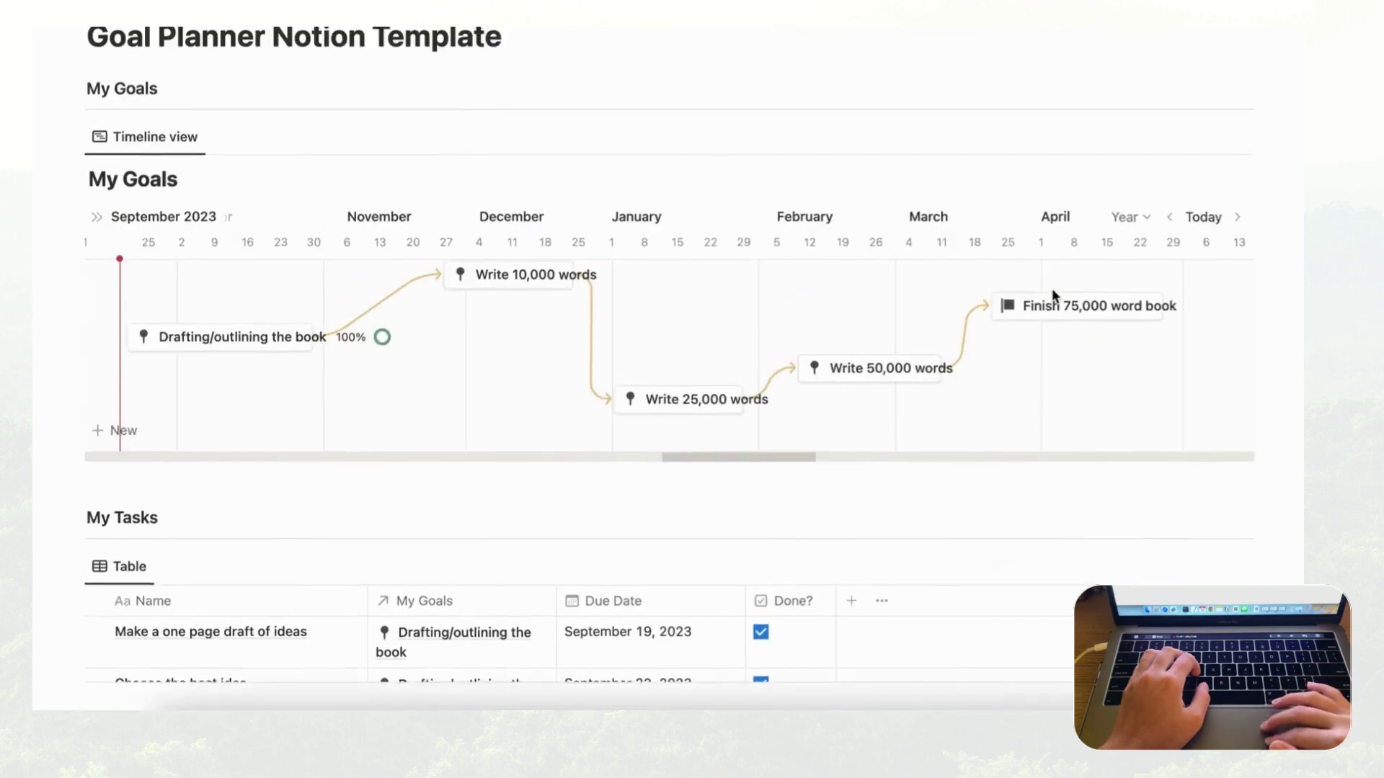
scroll(842, 289, "up", 1)
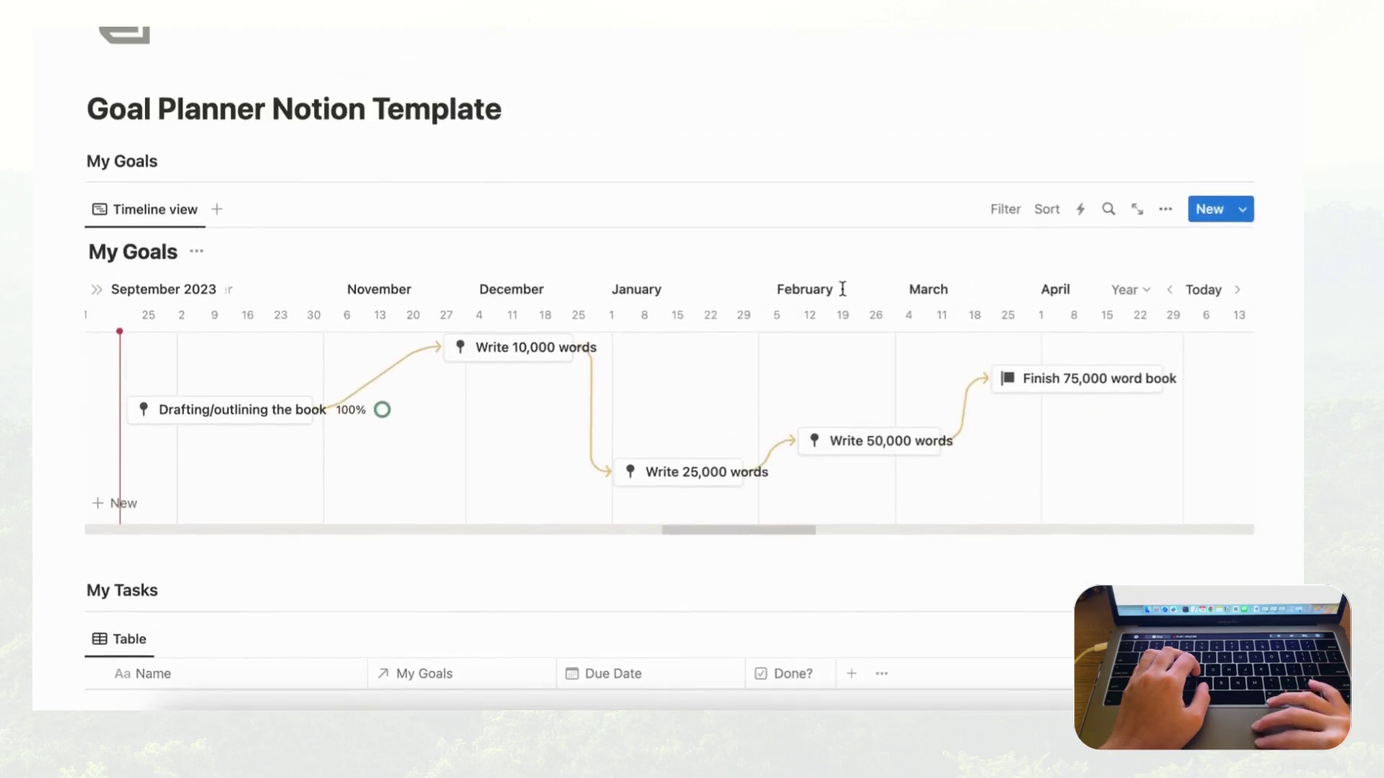
left_click(1168, 215)
left_click(1186, 322)
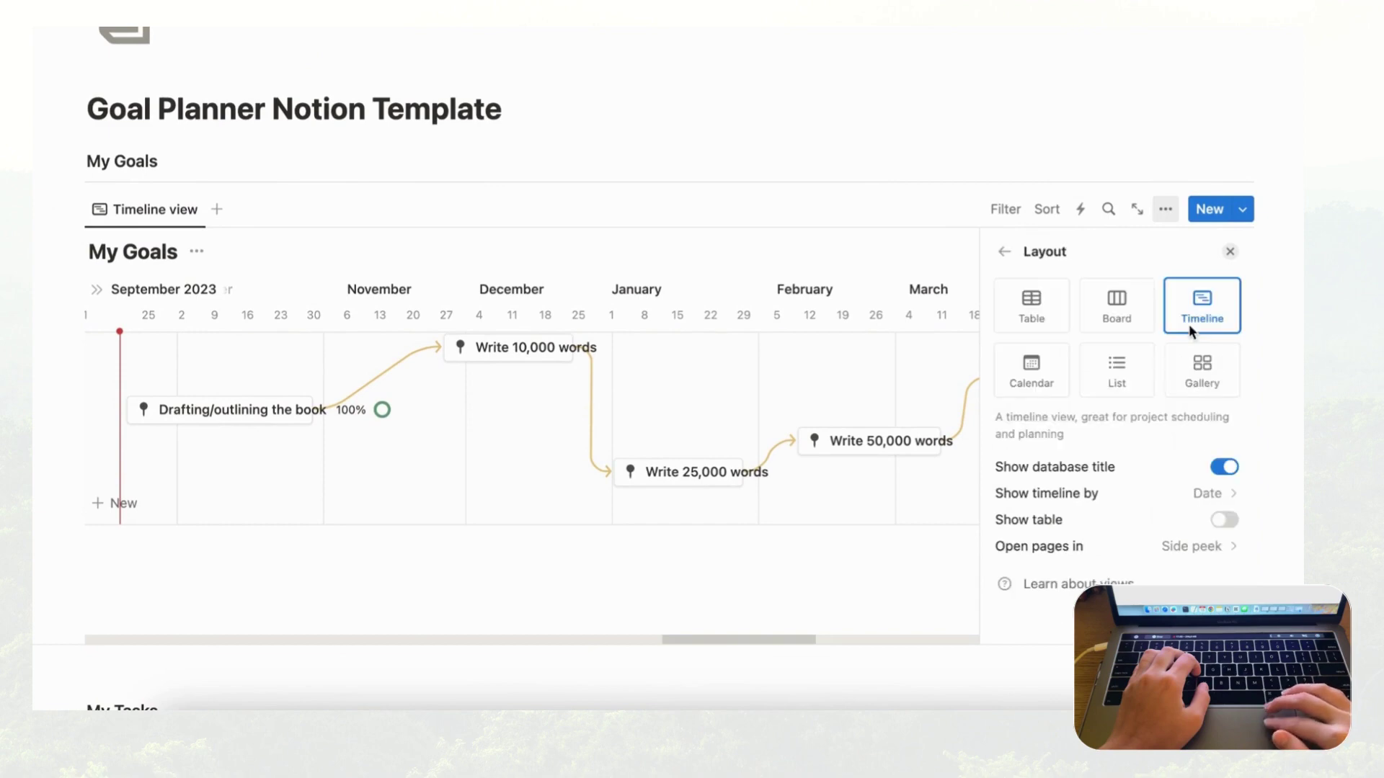
left_click(1230, 470)
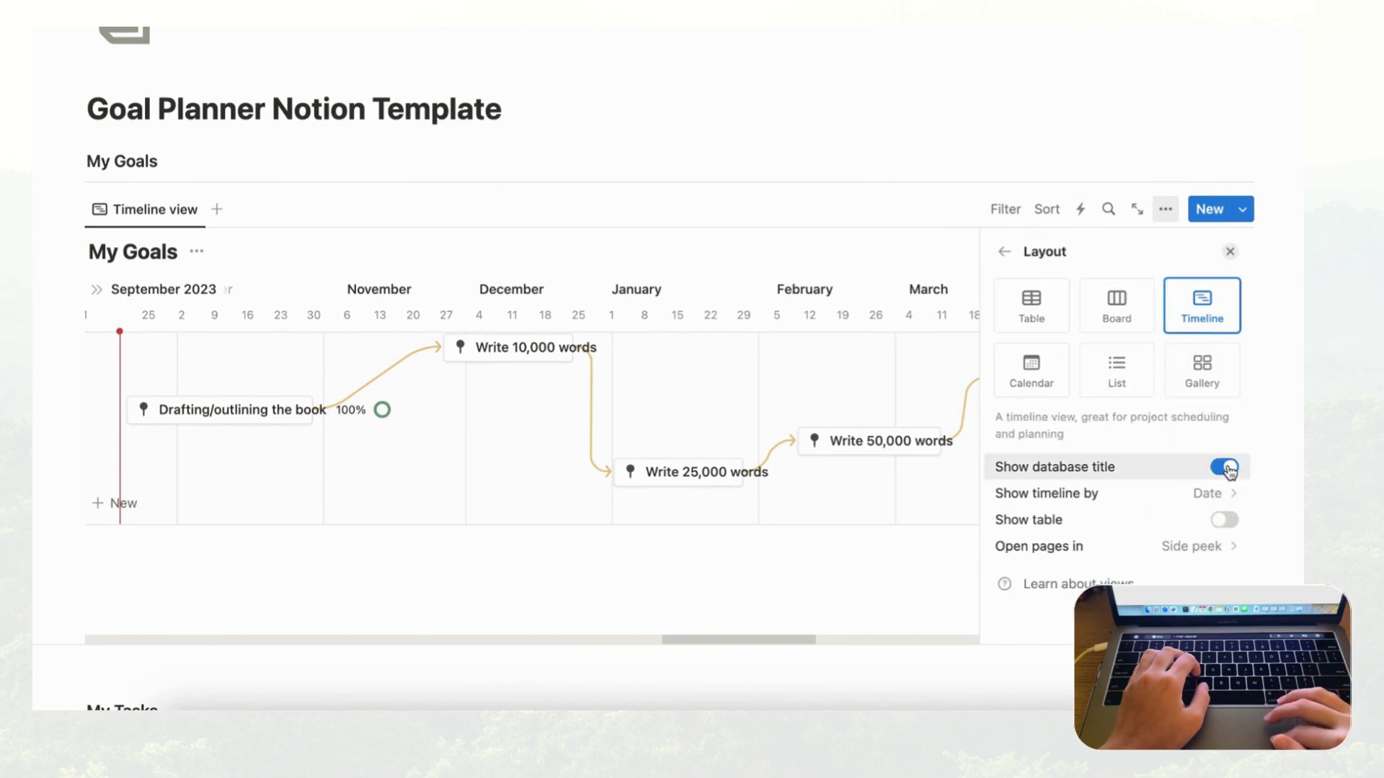
left_click(1231, 253)
- Add four Goal Entry items to the My Goals timeline, starting about October 1, November 20, January 25 and March 22
scroll(1234, 336, "down", 3)
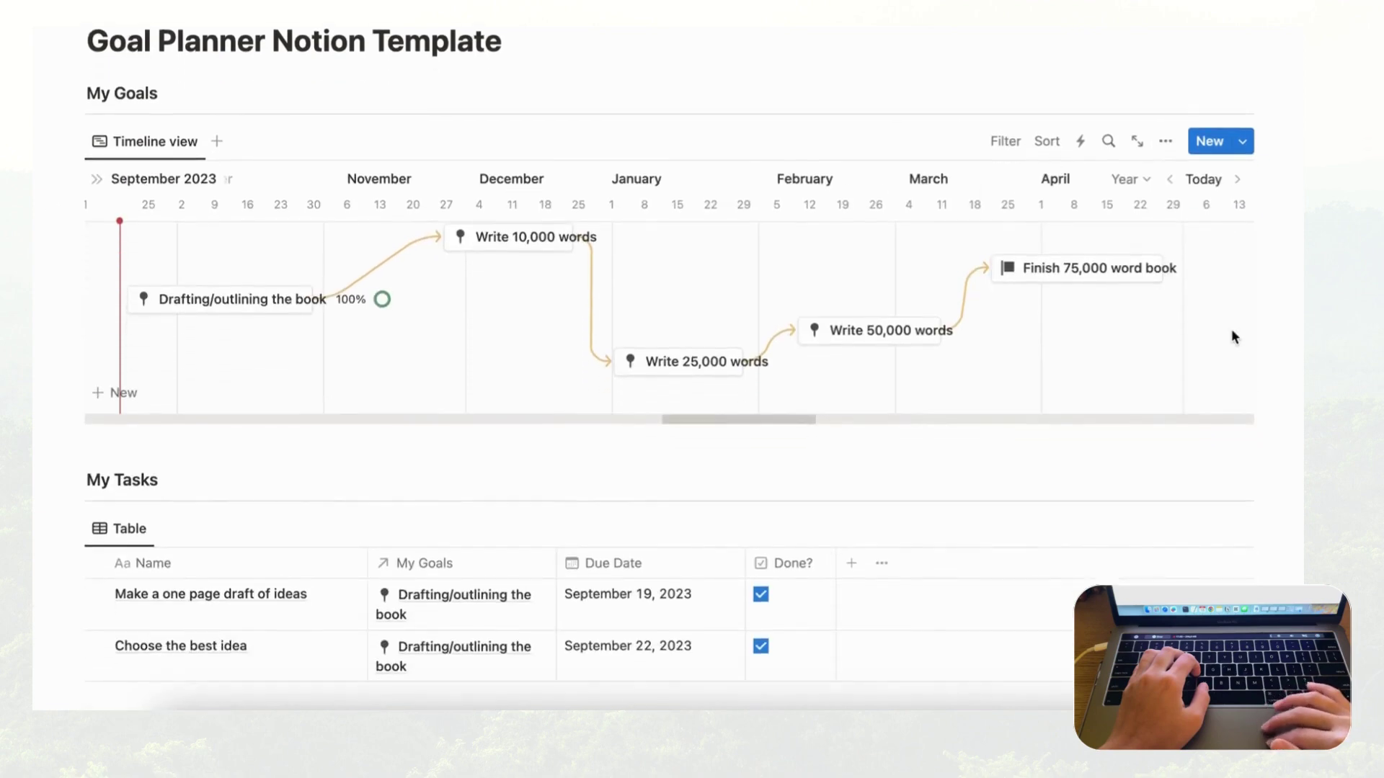
scroll(1004, 423, "up", 5)
scroll(1008, 423, "up", 3)
scroll(1007, 414, "down", 3)
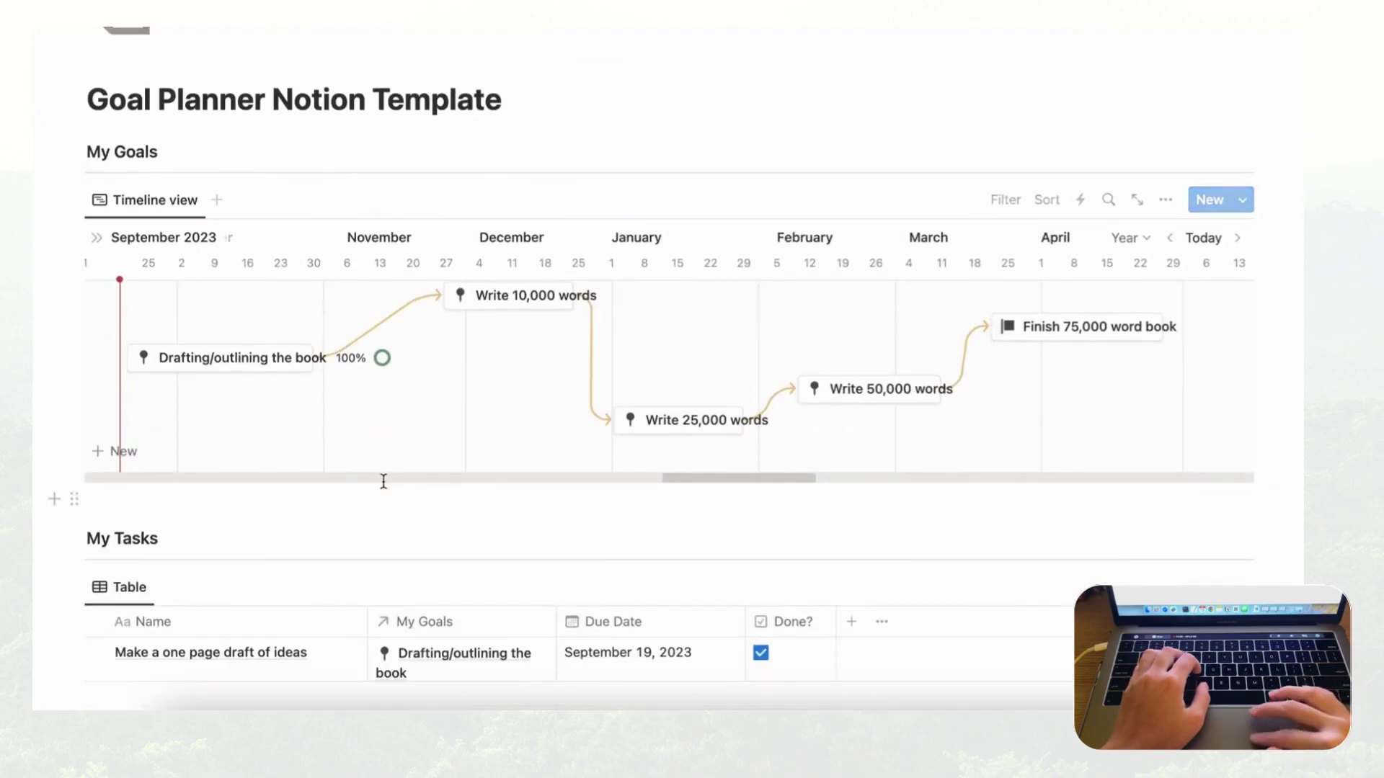
left_click(174, 459)
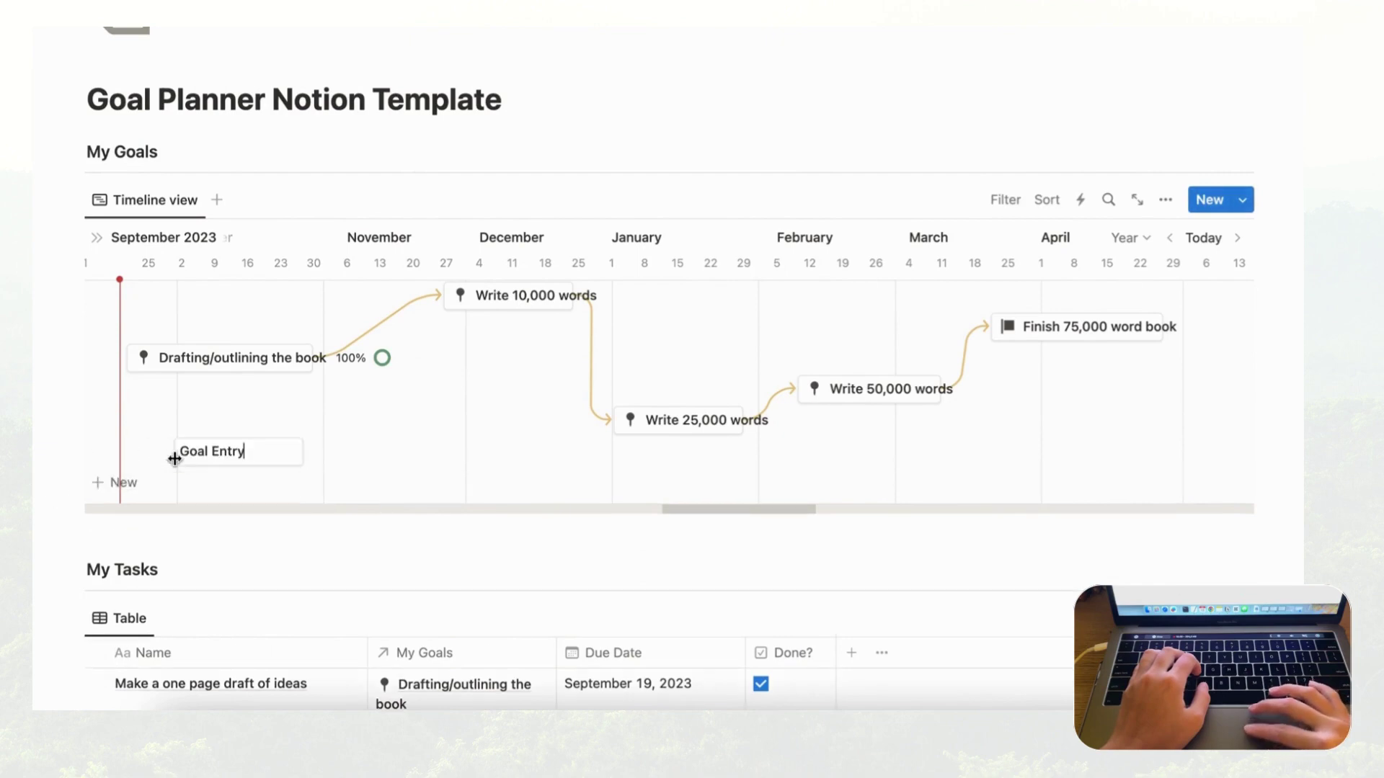
left_click(415, 483)
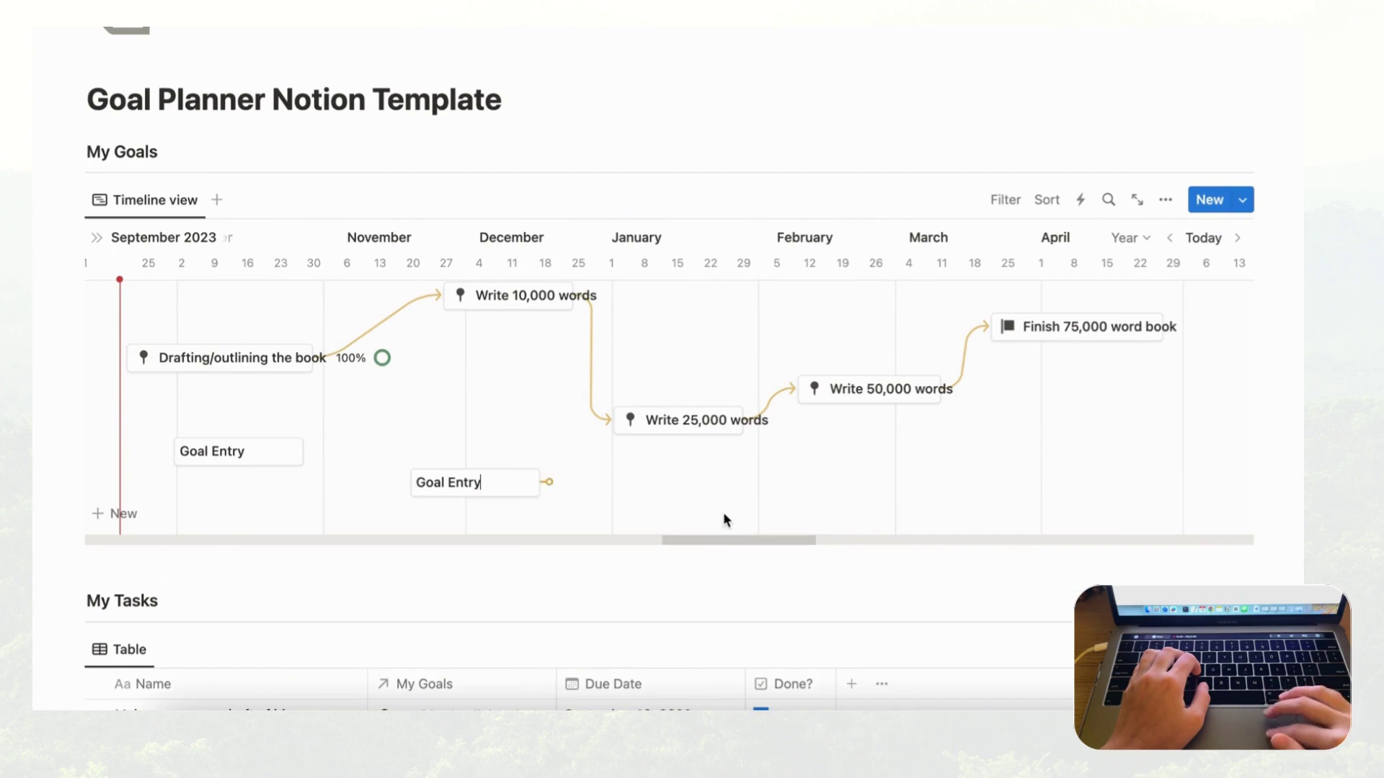
left_click(729, 516)
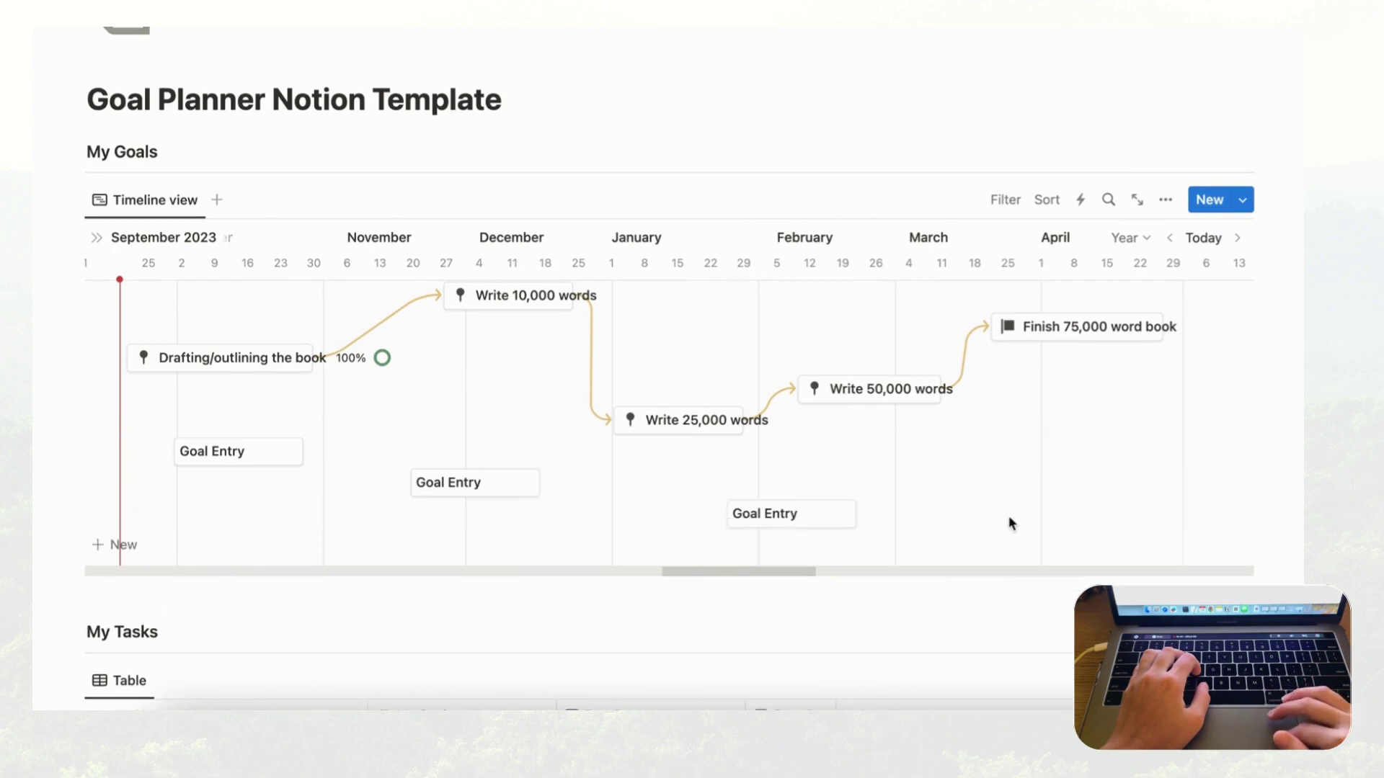
left_click(999, 545)
- Link the four new Goal Entry items in chronological order with dependency arrows on the My Goals timeline
mouse_move(318, 459)
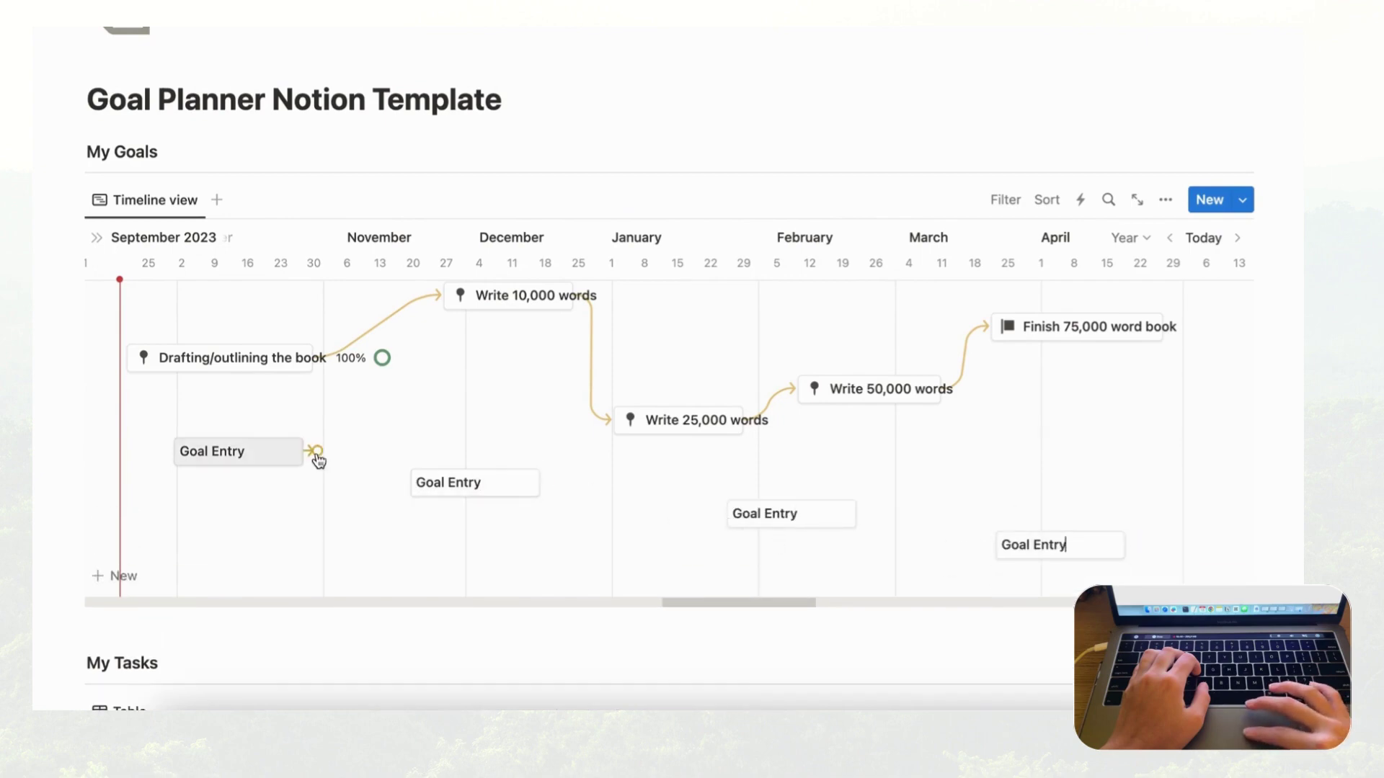
left_click_drag(318, 458, 421, 489)
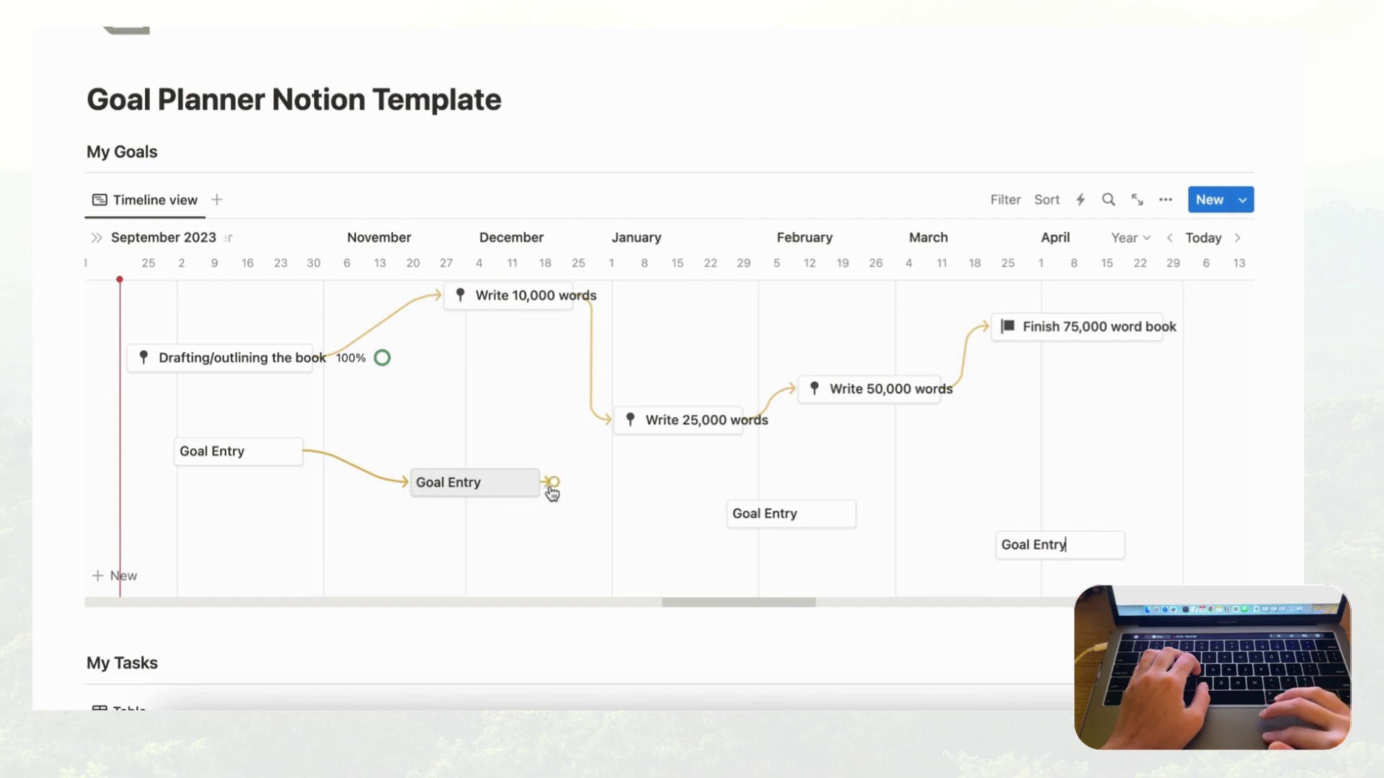
left_click_drag(552, 490, 663, 507)
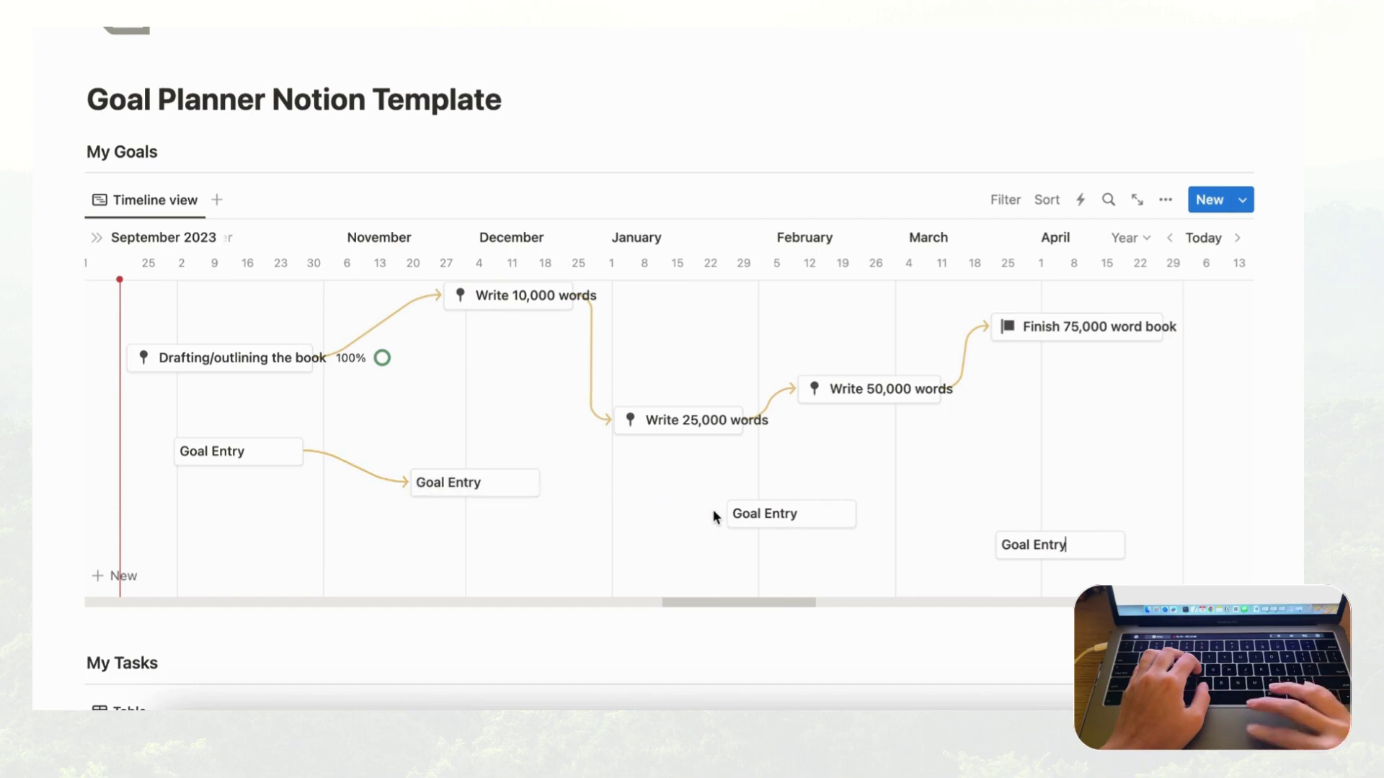
left_click_drag(540, 474, 582, 489)
left_click_drag(724, 517, 726, 517)
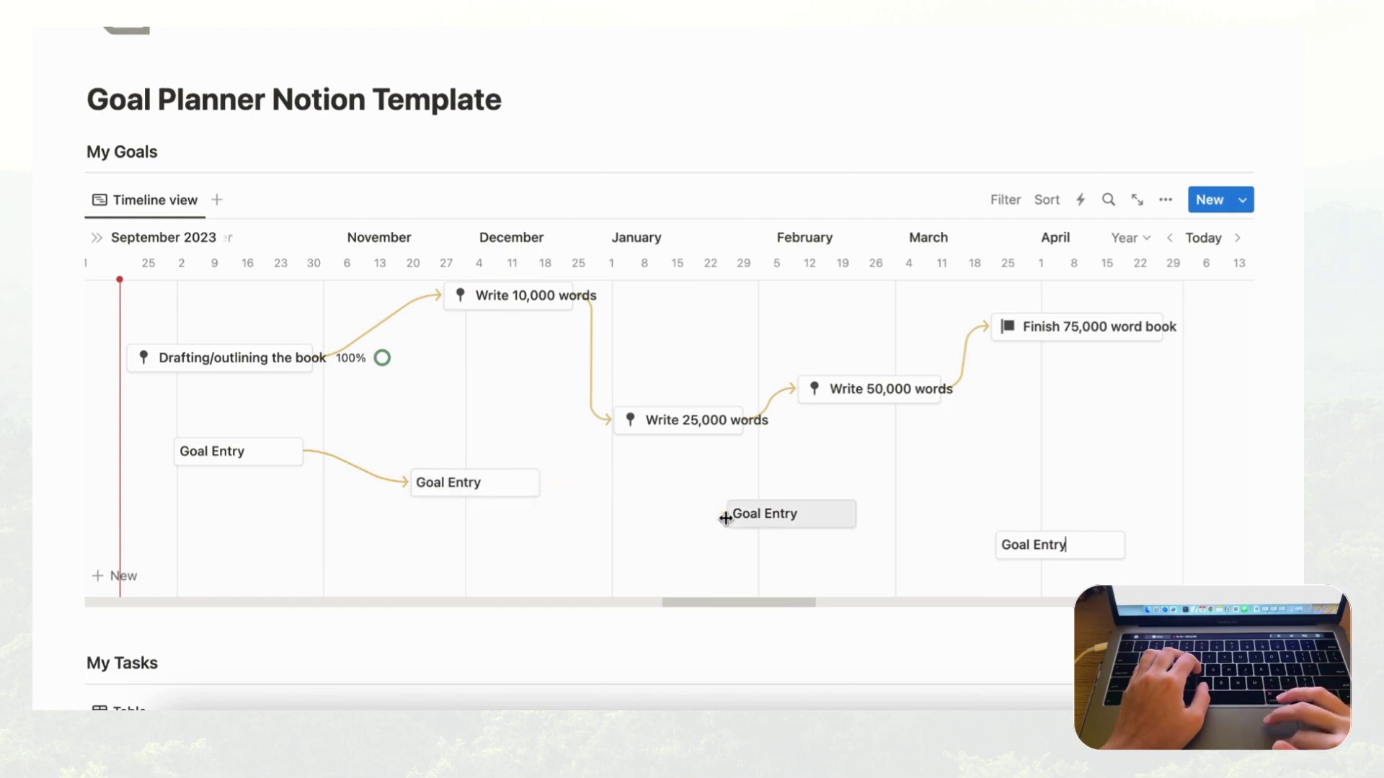
left_click_drag(869, 516, 1010, 555)
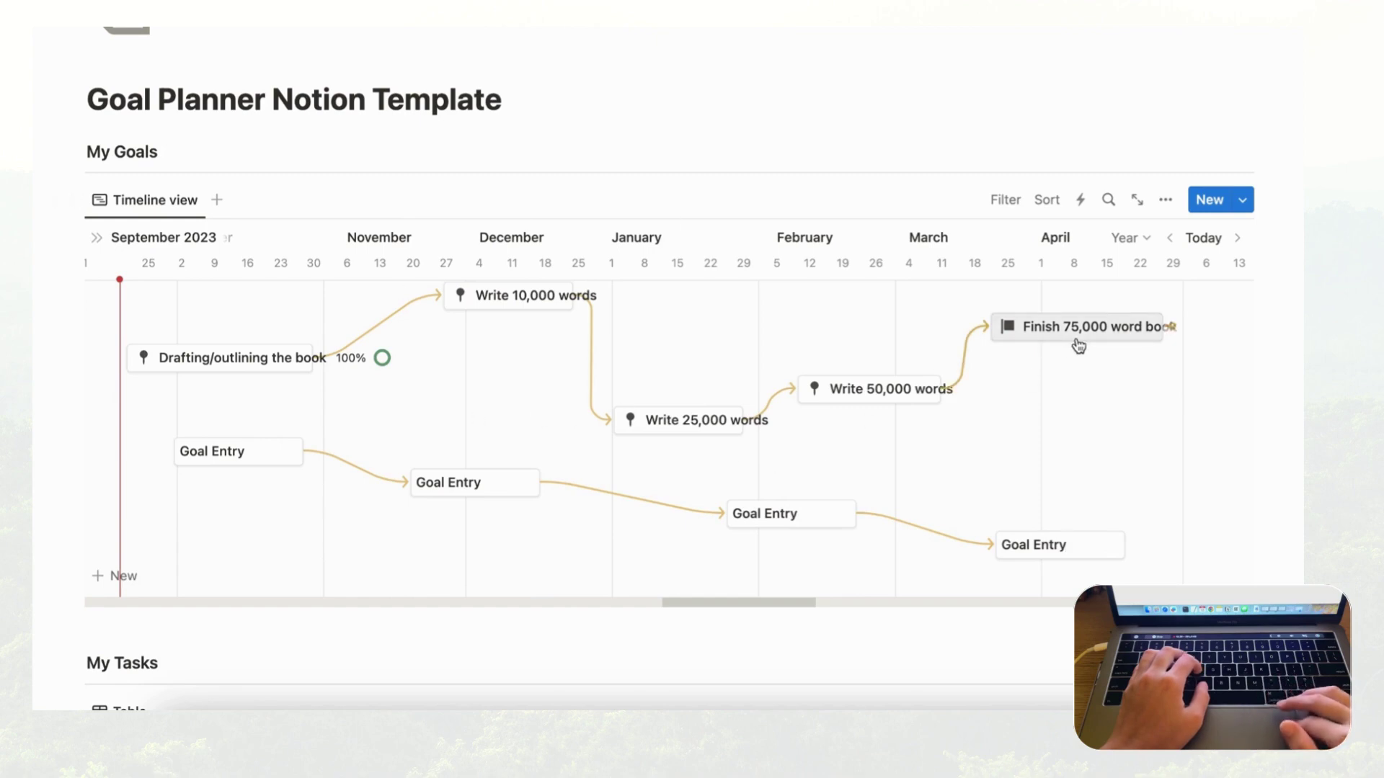
- Open the Drafting/outlining the book page and review its properties and My Tasks table
left_click(231, 366)
scroll(721, 485, "down", 1)
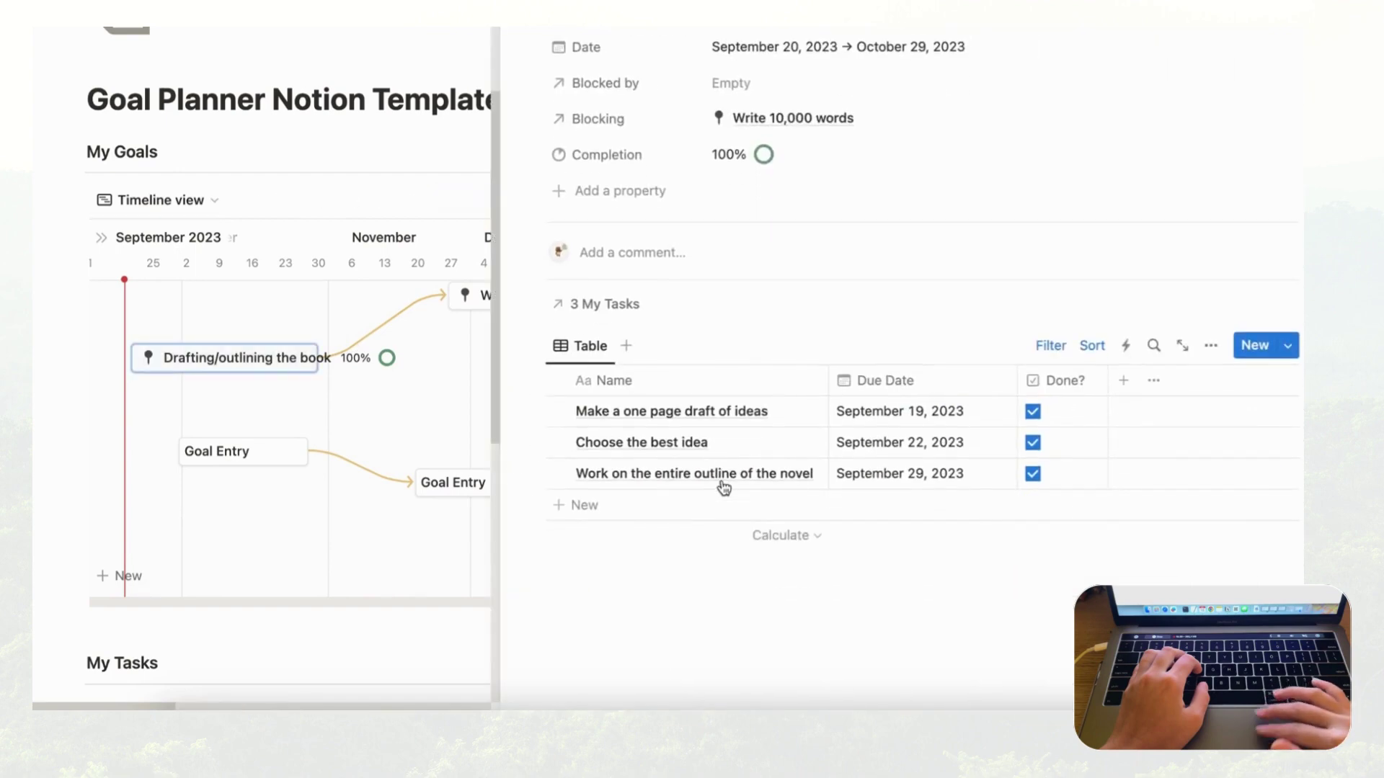
scroll(987, 441, "up", 1)
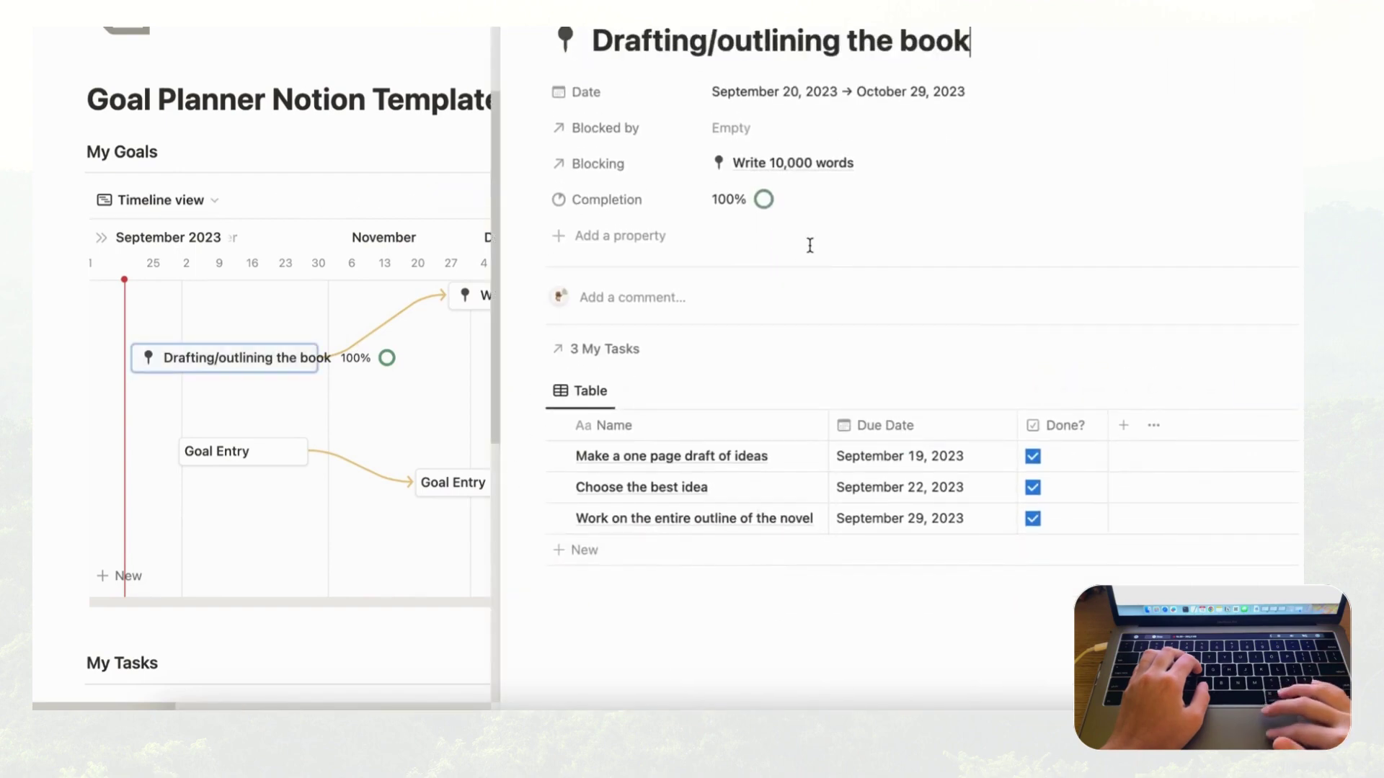